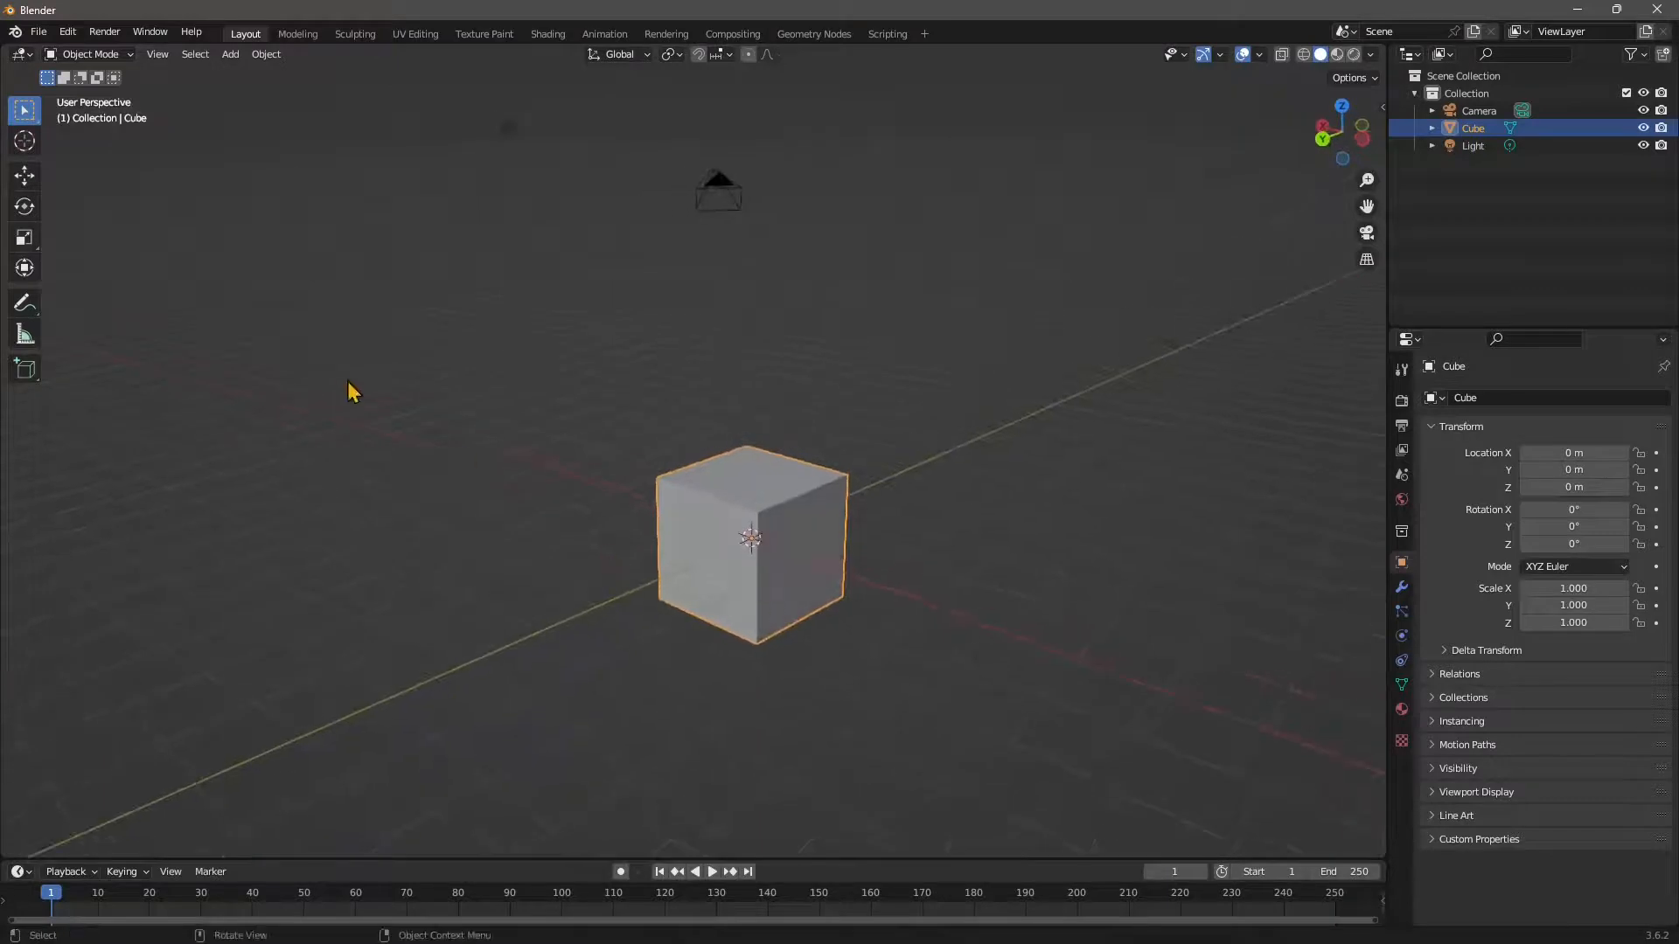
Switch the cube from Object Mode into Sculpt Mode.
scroll(757, 686, up, 2)
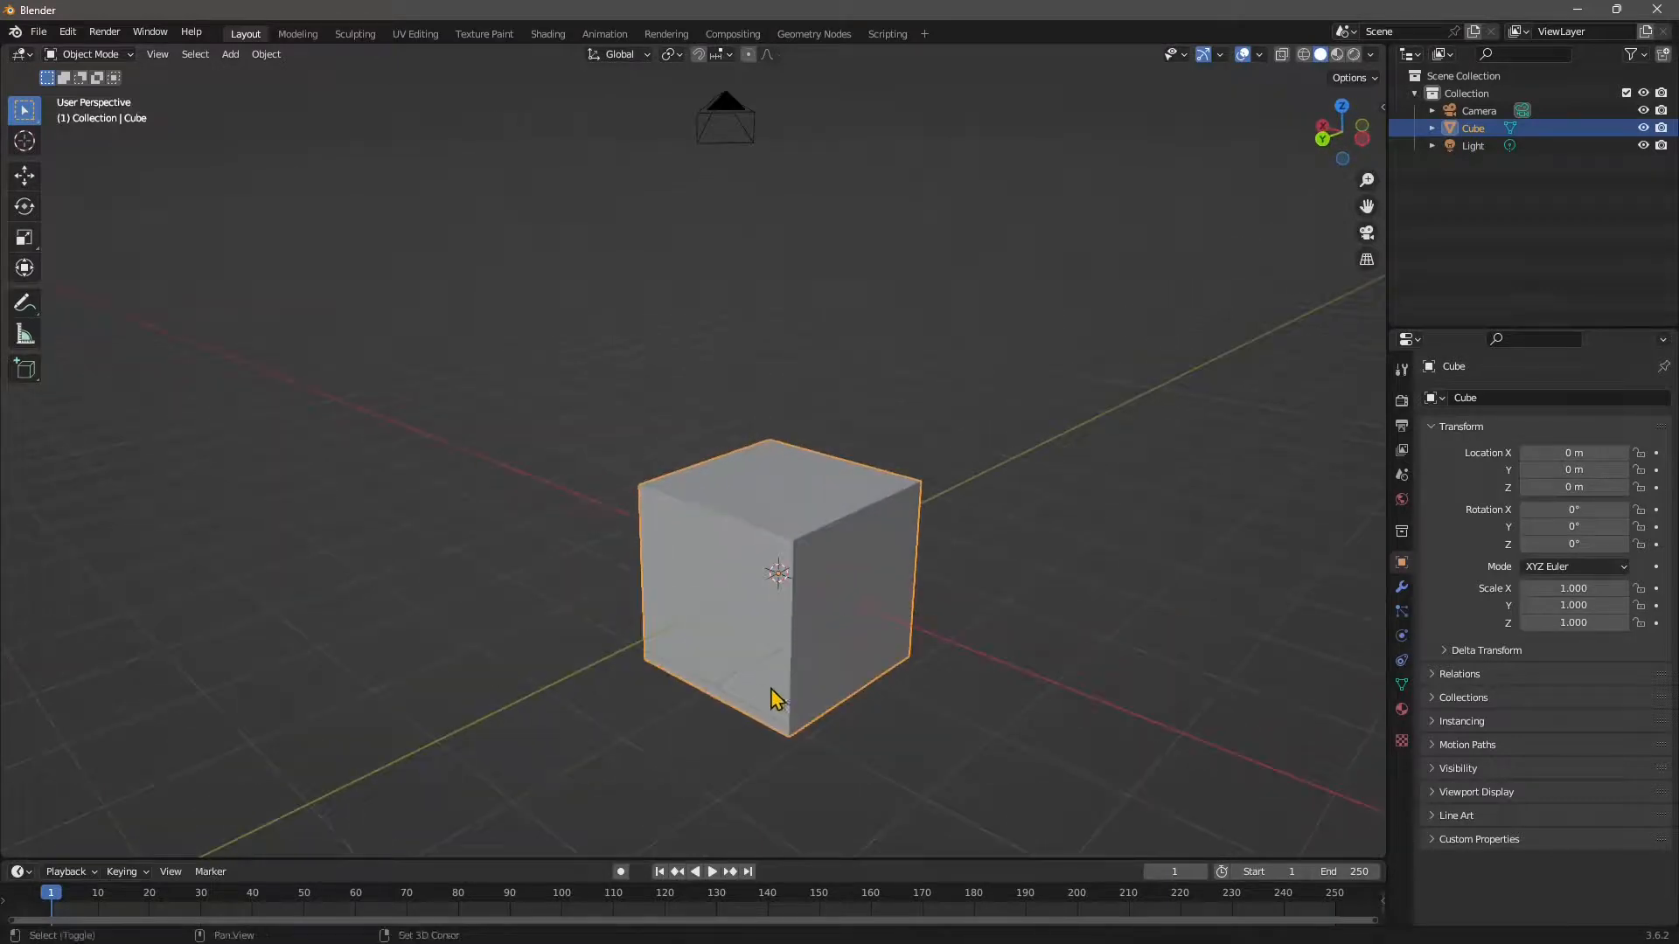
shift+middle_drag(771, 690, 702, 556)
middle_drag(407, 391, 603, 490)
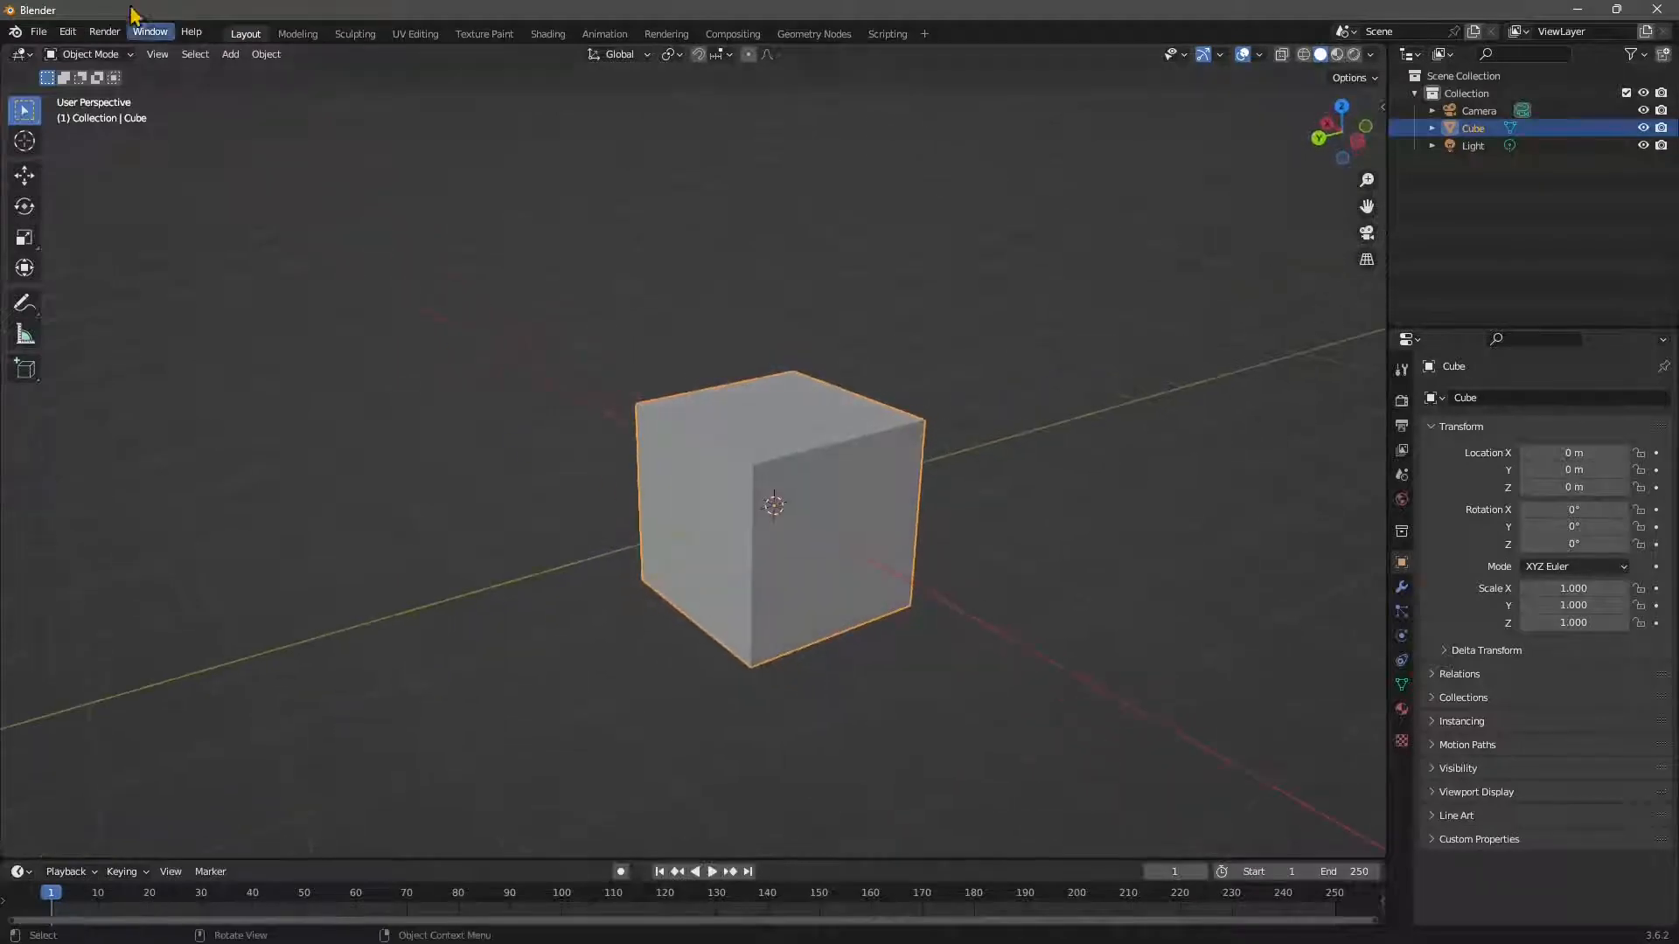
click(90, 55)
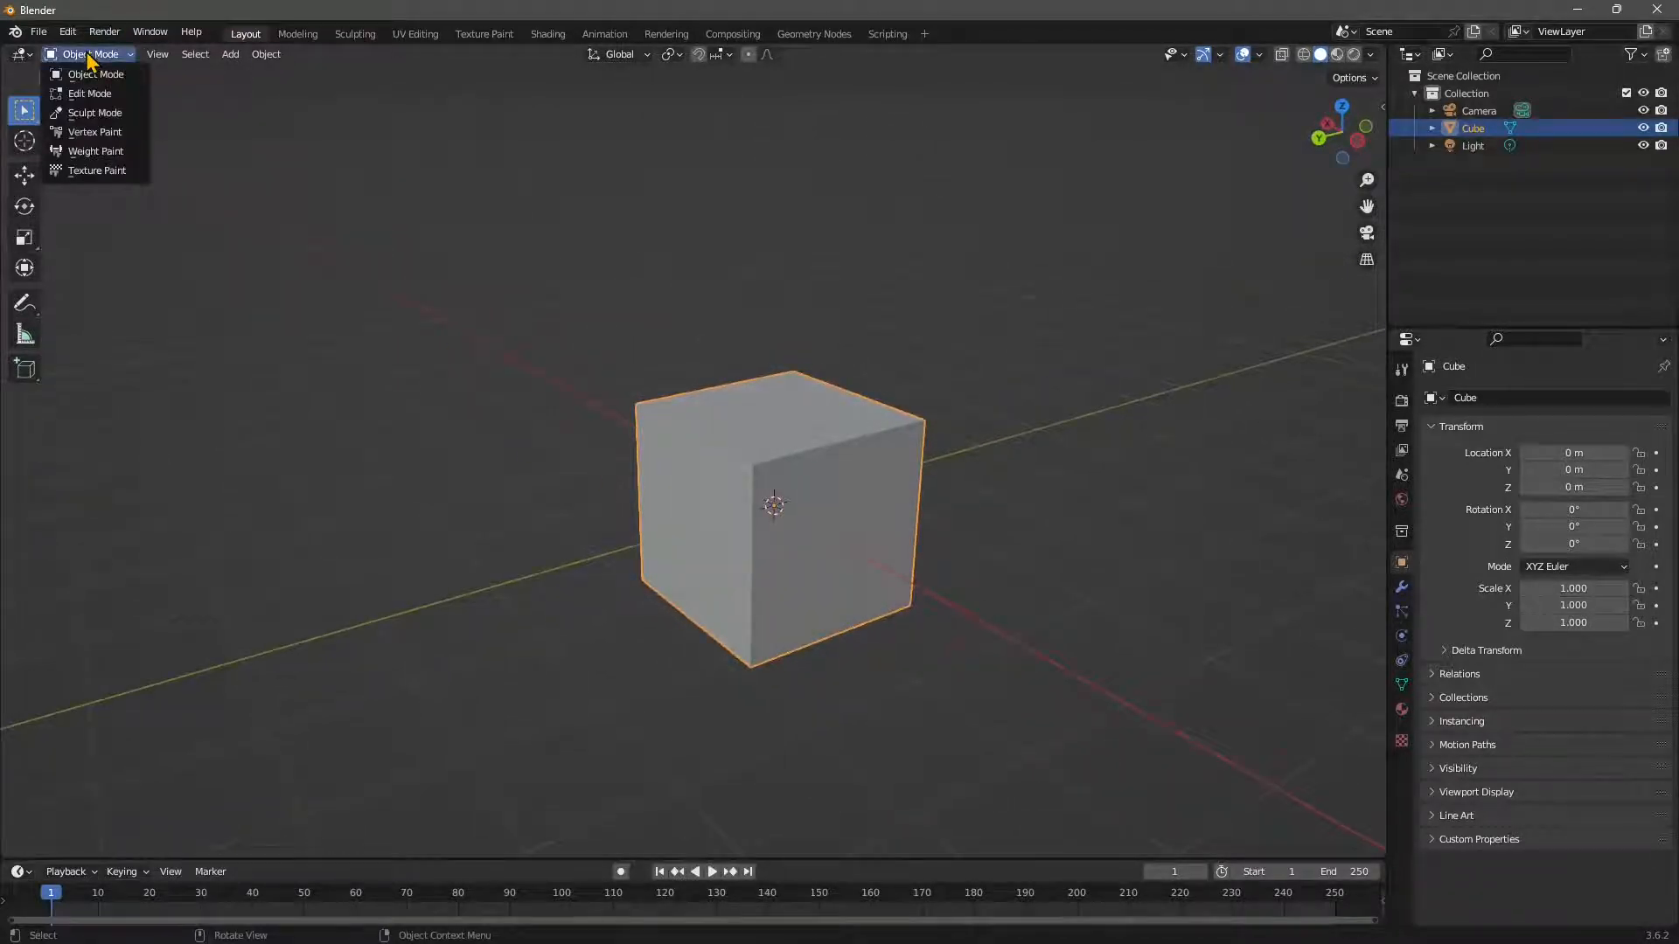
click(81, 114)
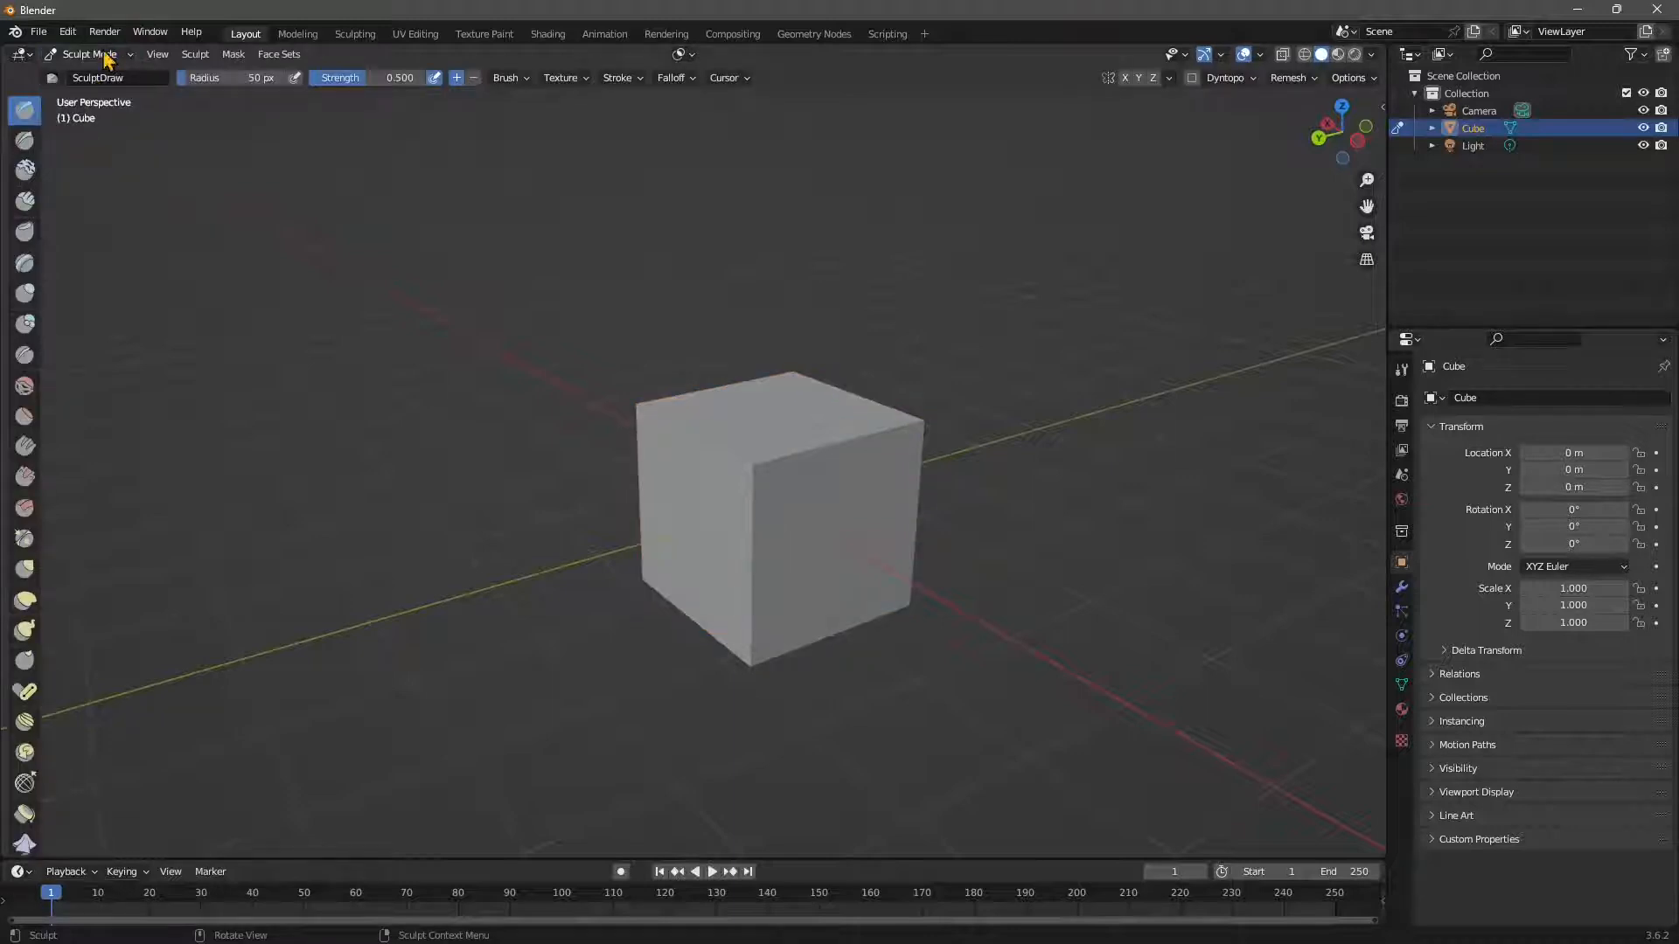
Orbit around the cube and browse the Mask menu's commands.
mouse_move(812, 498)
middle_down()
mouse_move(731, 533)
mouse_move(746, 522)
mouse_move(733, 516)
middle_up()
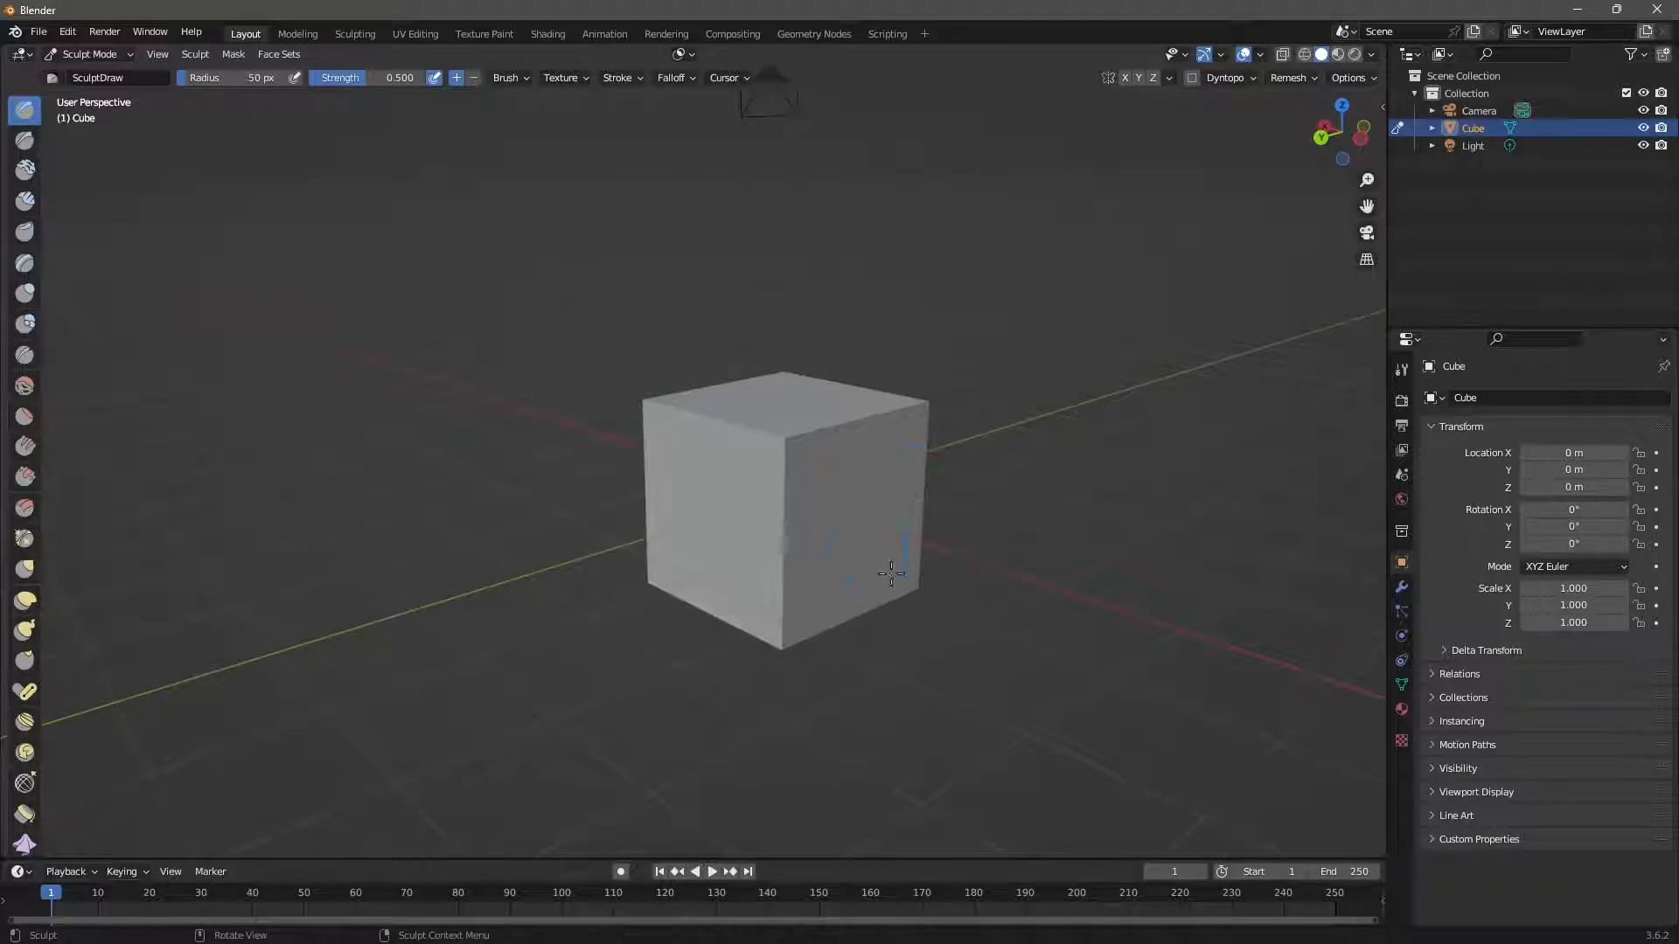
click(232, 55)
click(233, 58)
click(228, 58)
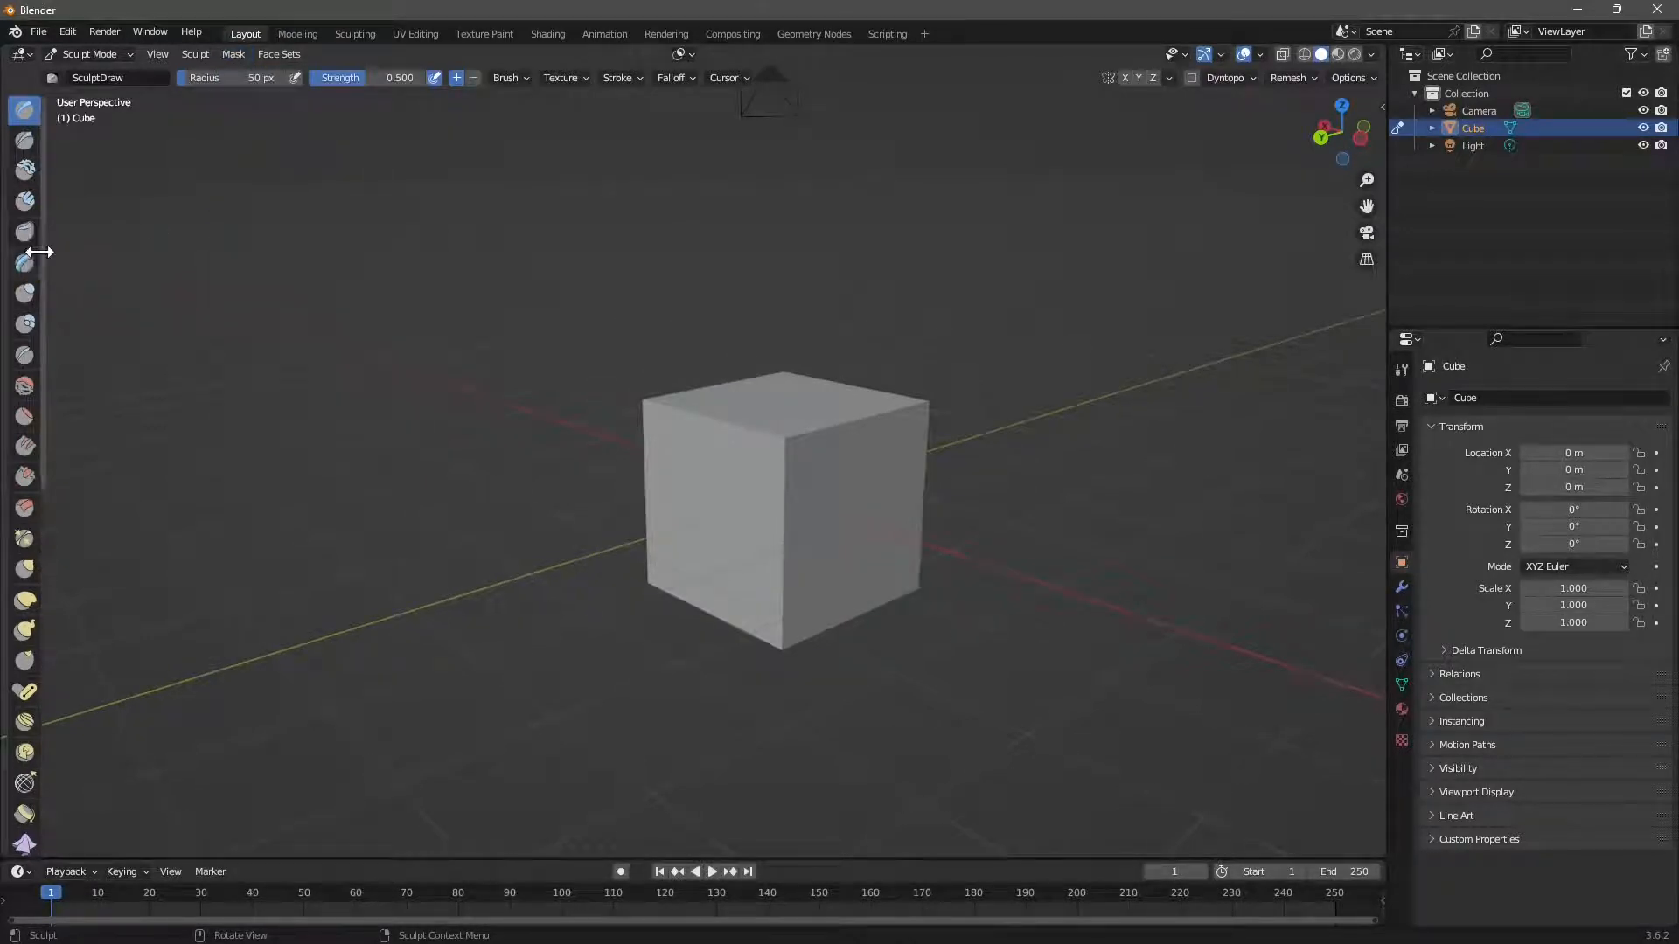
Widen the left toolbar to two columns and show the mask tool choices.
drag(42, 254, 77, 255)
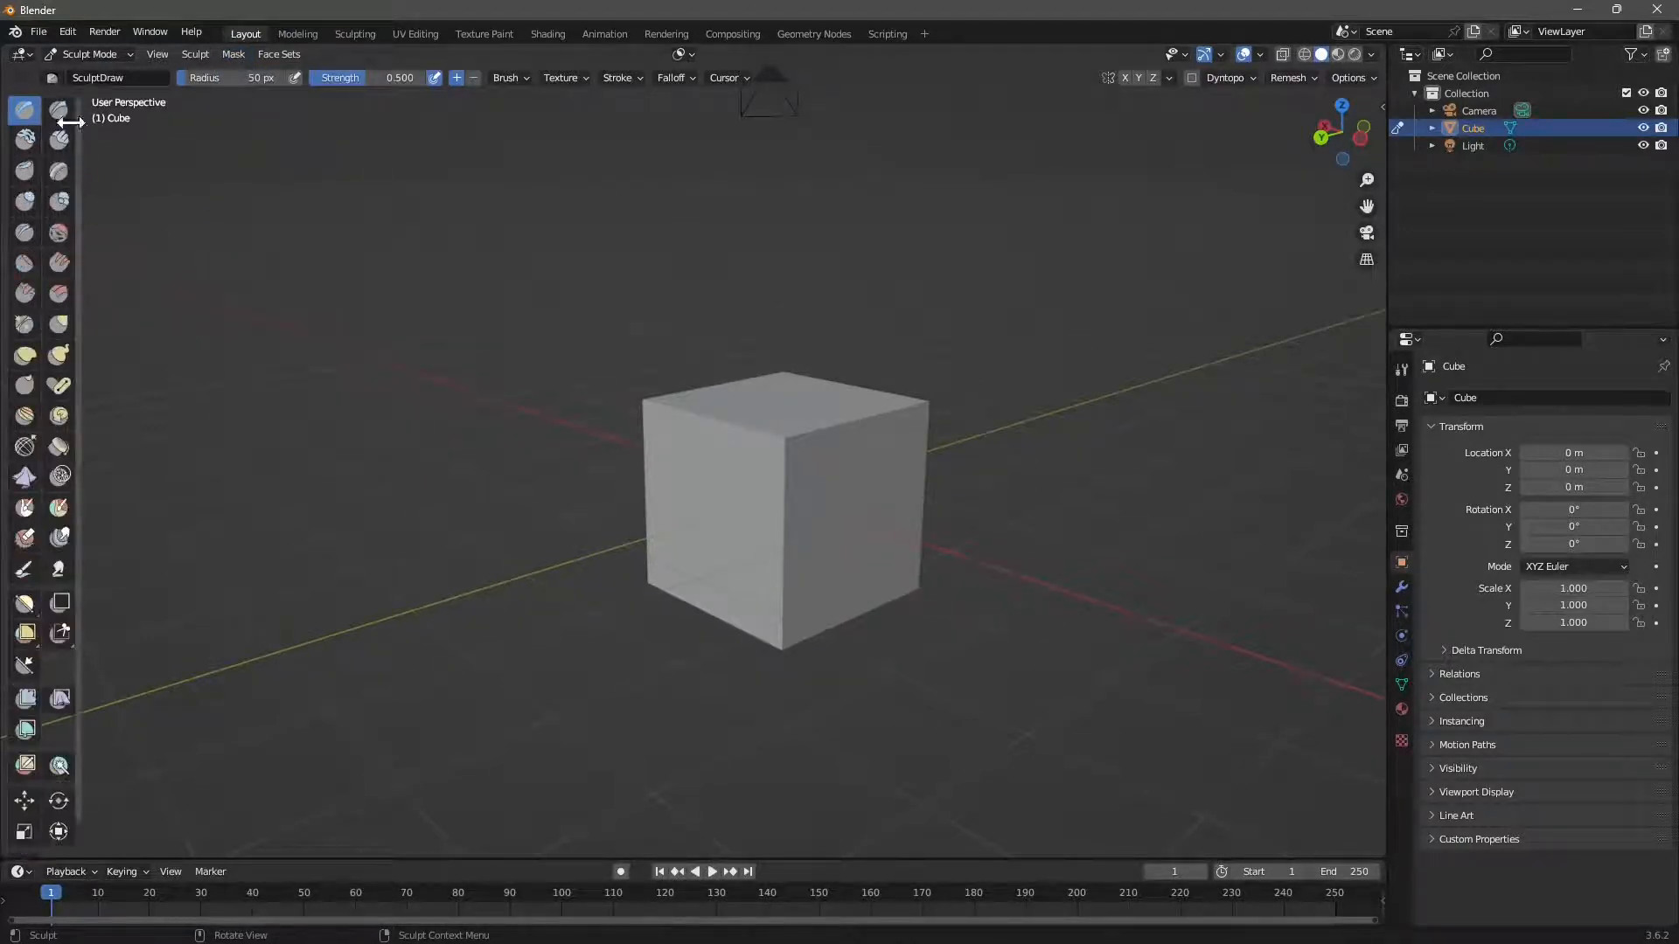
scroll(53, 518, down, 1)
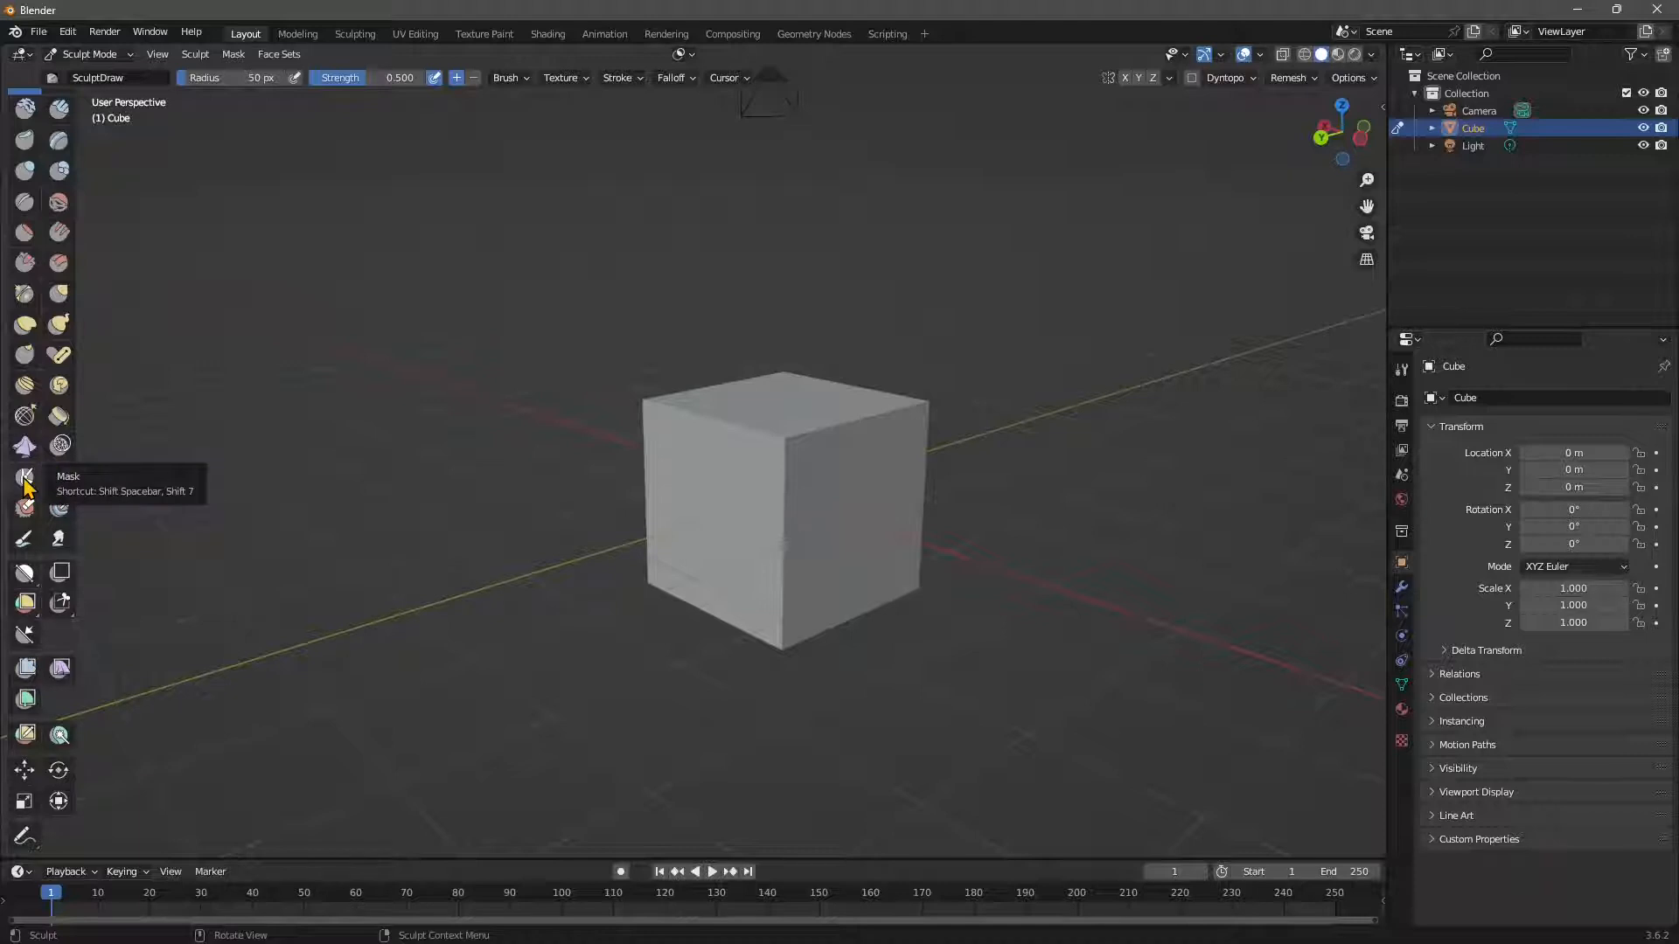
click(26, 579)
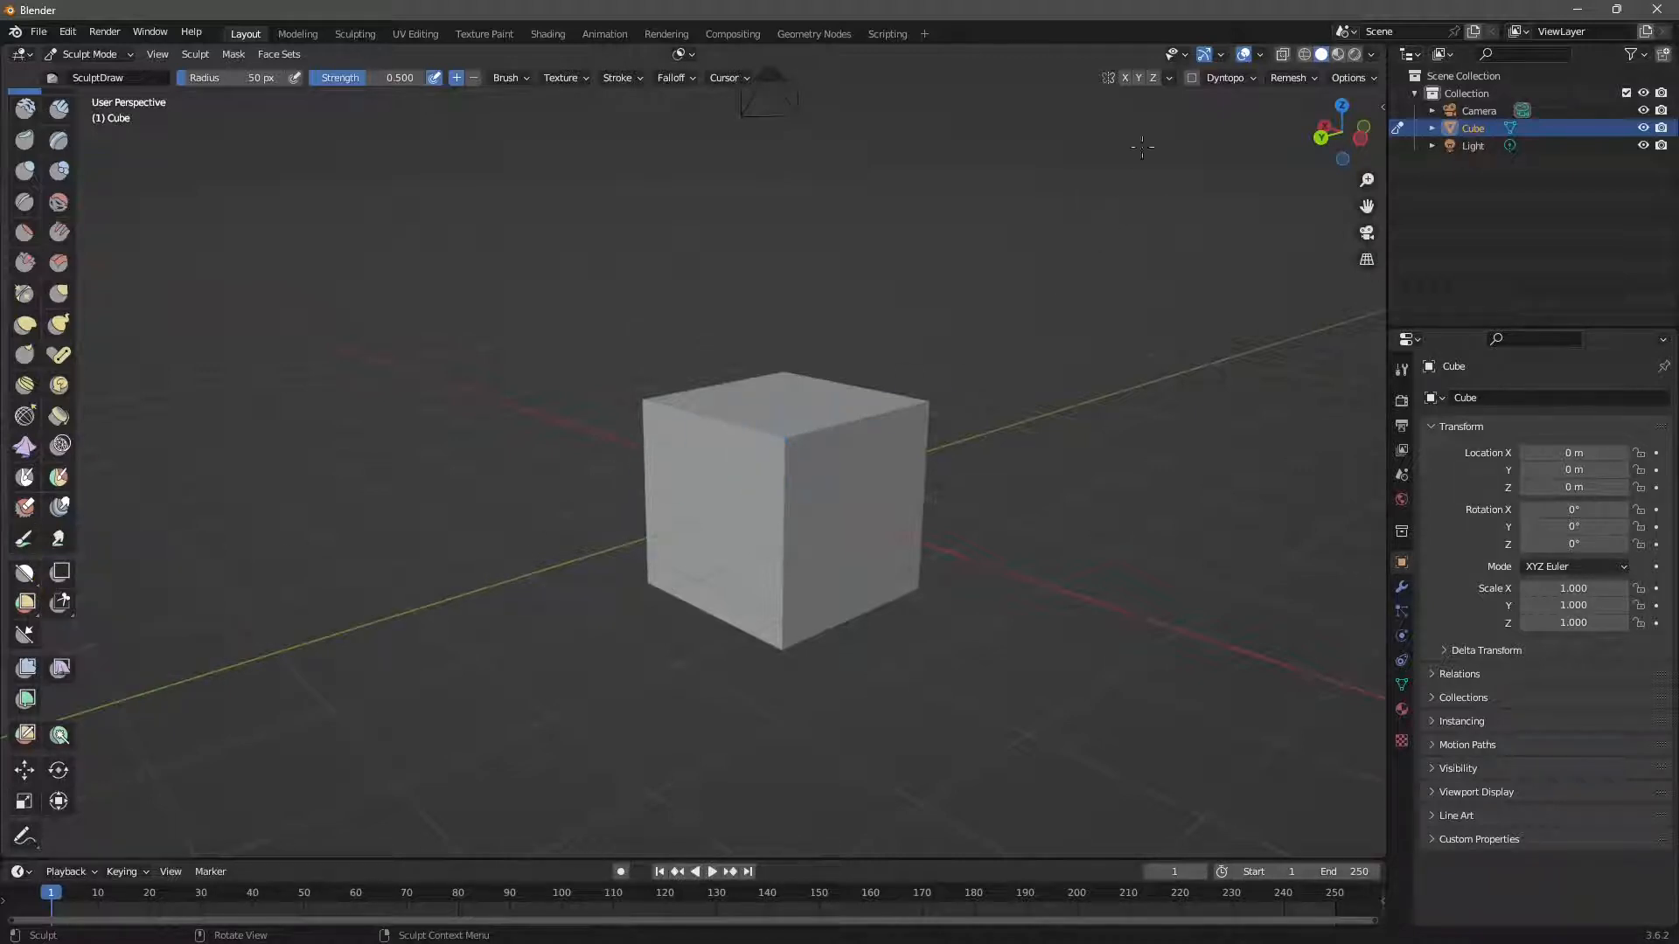
Enable Dyntopo, dent the cube's front face, and begin editing Detail Size.
click(1197, 79)
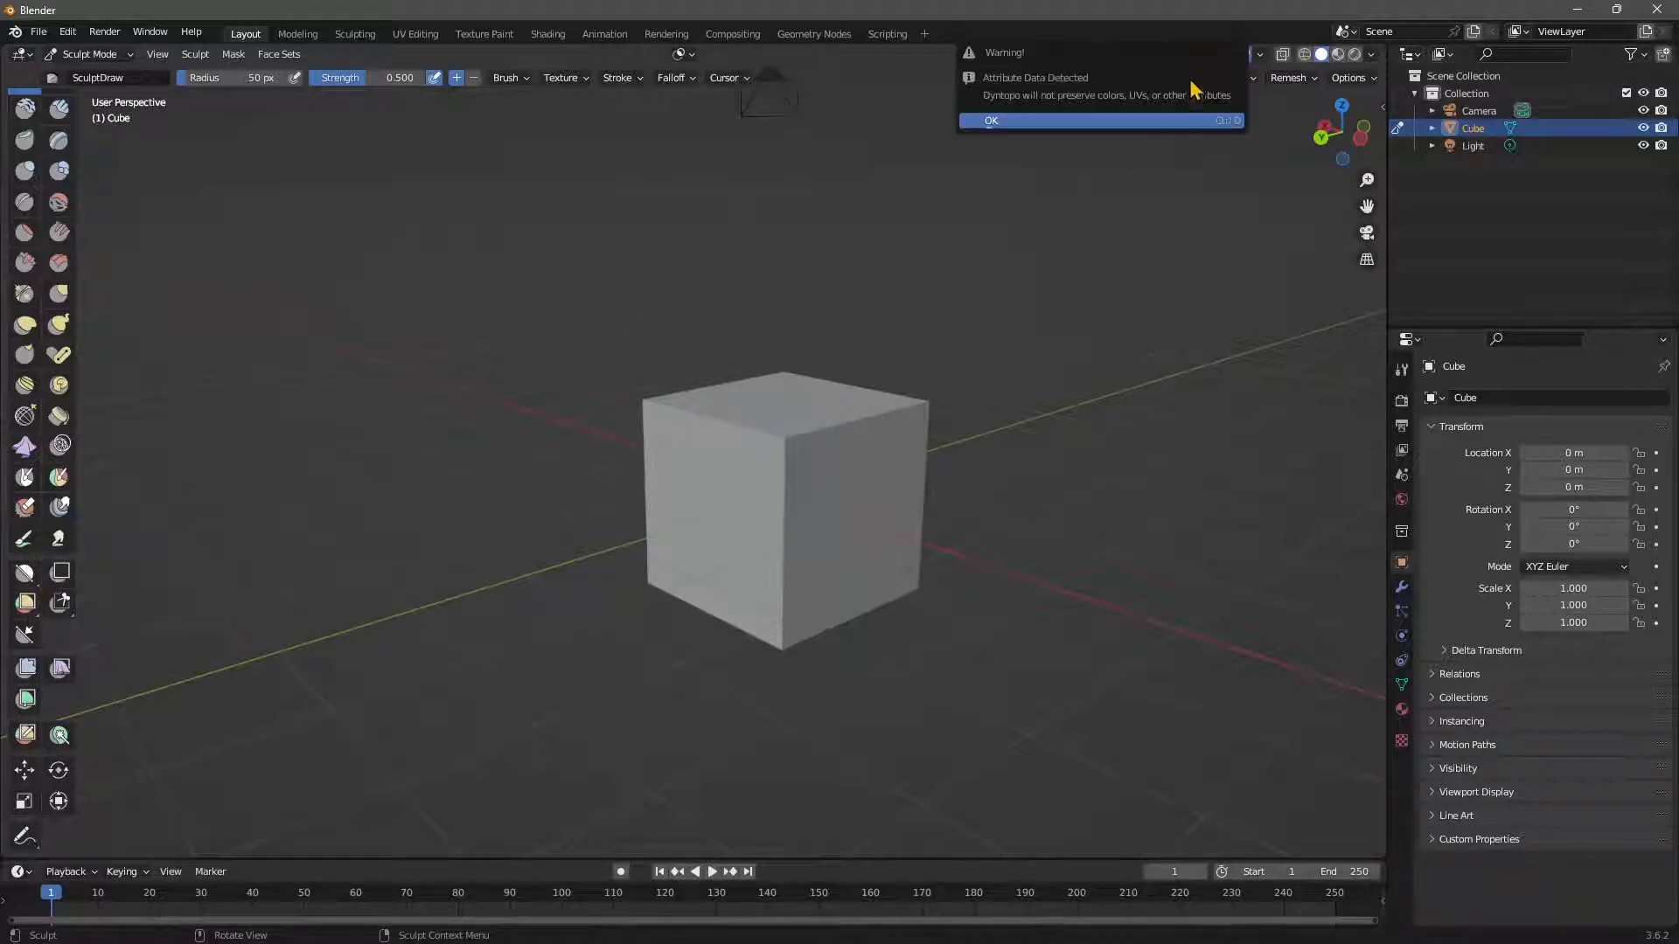
click(1007, 122)
mouse_move(731, 557)
mouse_down()
mouse_move(787, 455)
mouse_move(735, 387)
mouse_move(734, 543)
mouse_move(752, 600)
mouse_move(769, 591)
mouse_move(639, 487)
mouse_move(664, 569)
mouse_up()
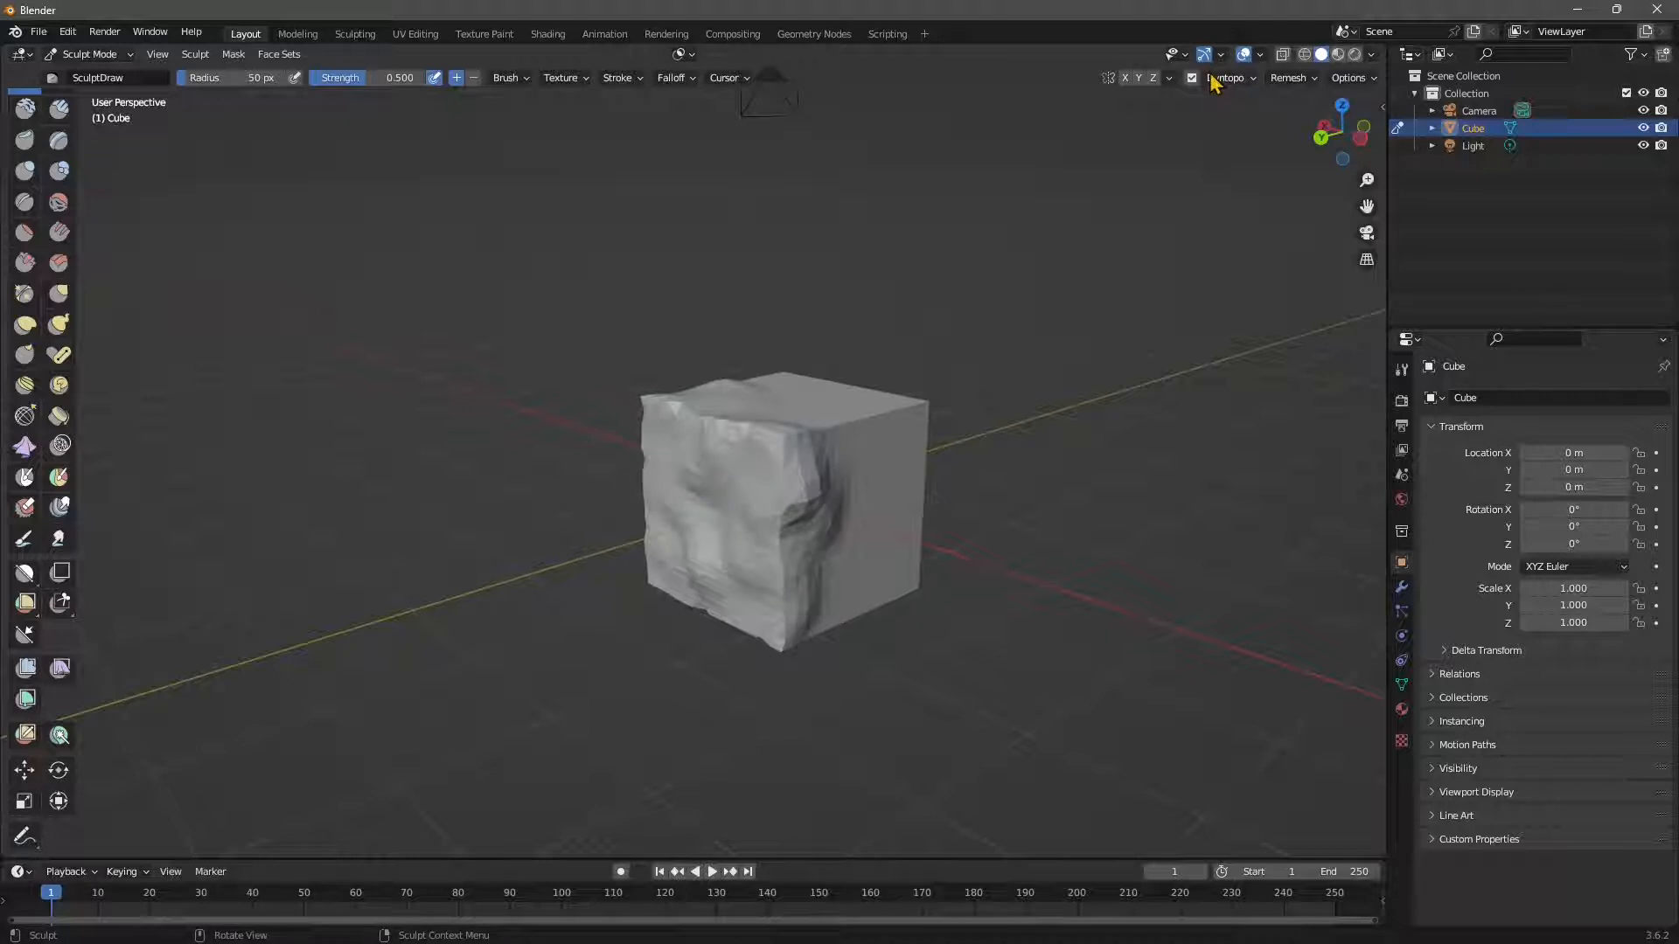
click(1213, 81)
click(1225, 112)
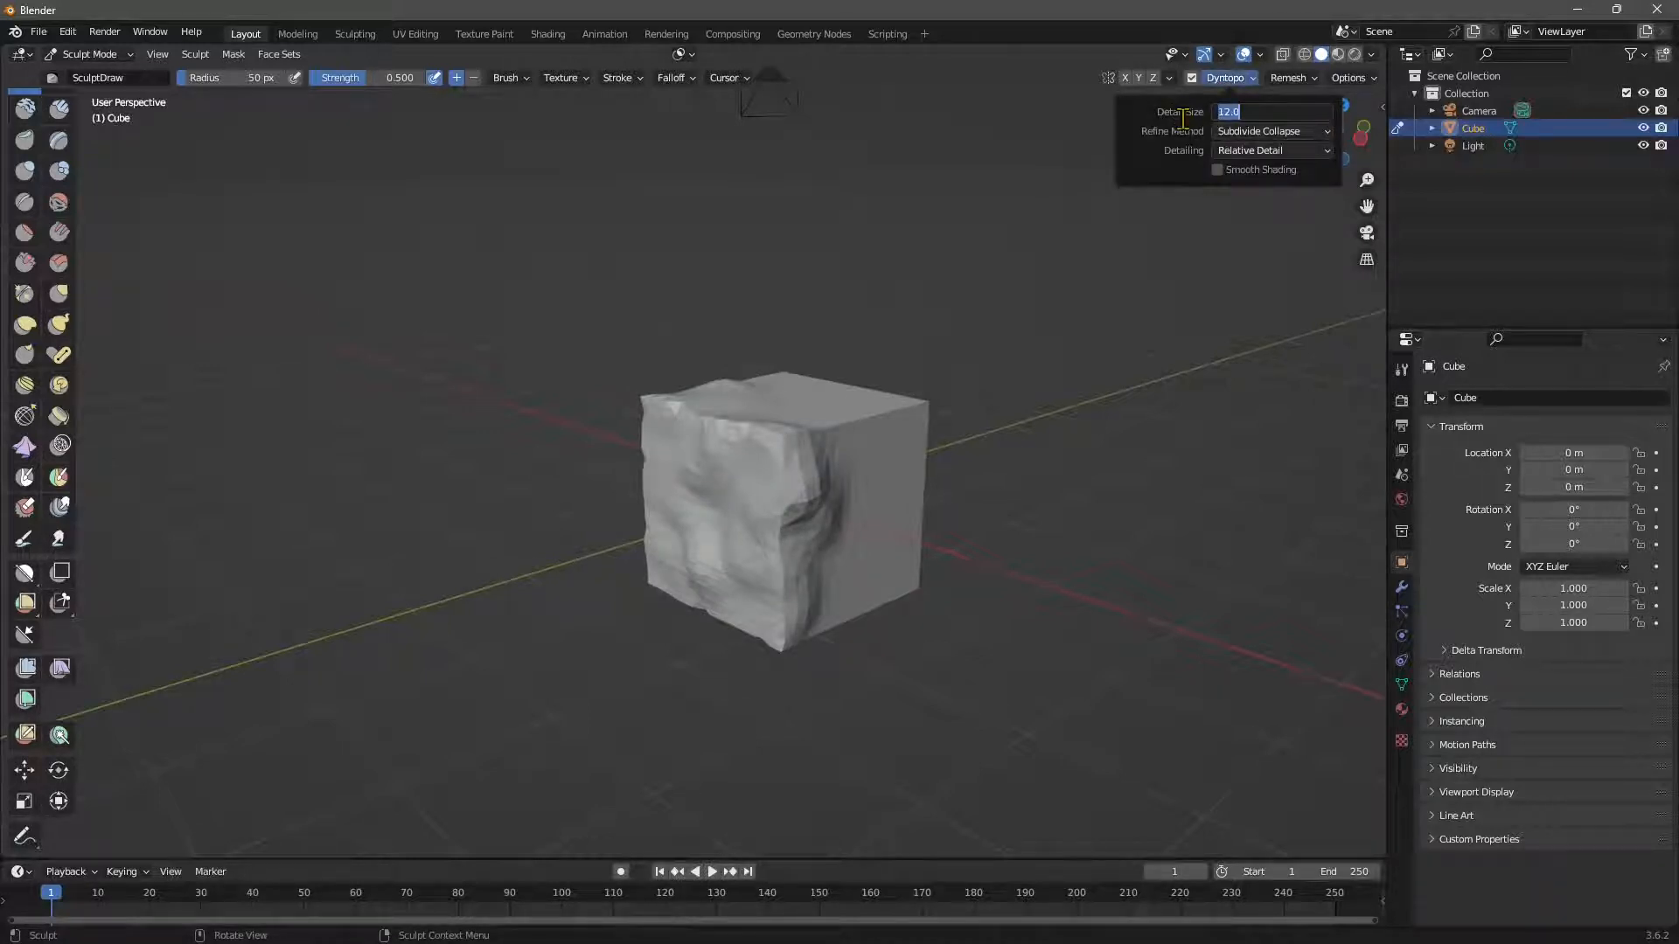
Set Detail Size to 5 px and sculpt ridges over the top, right and left faces.
text(5)
key(Return)
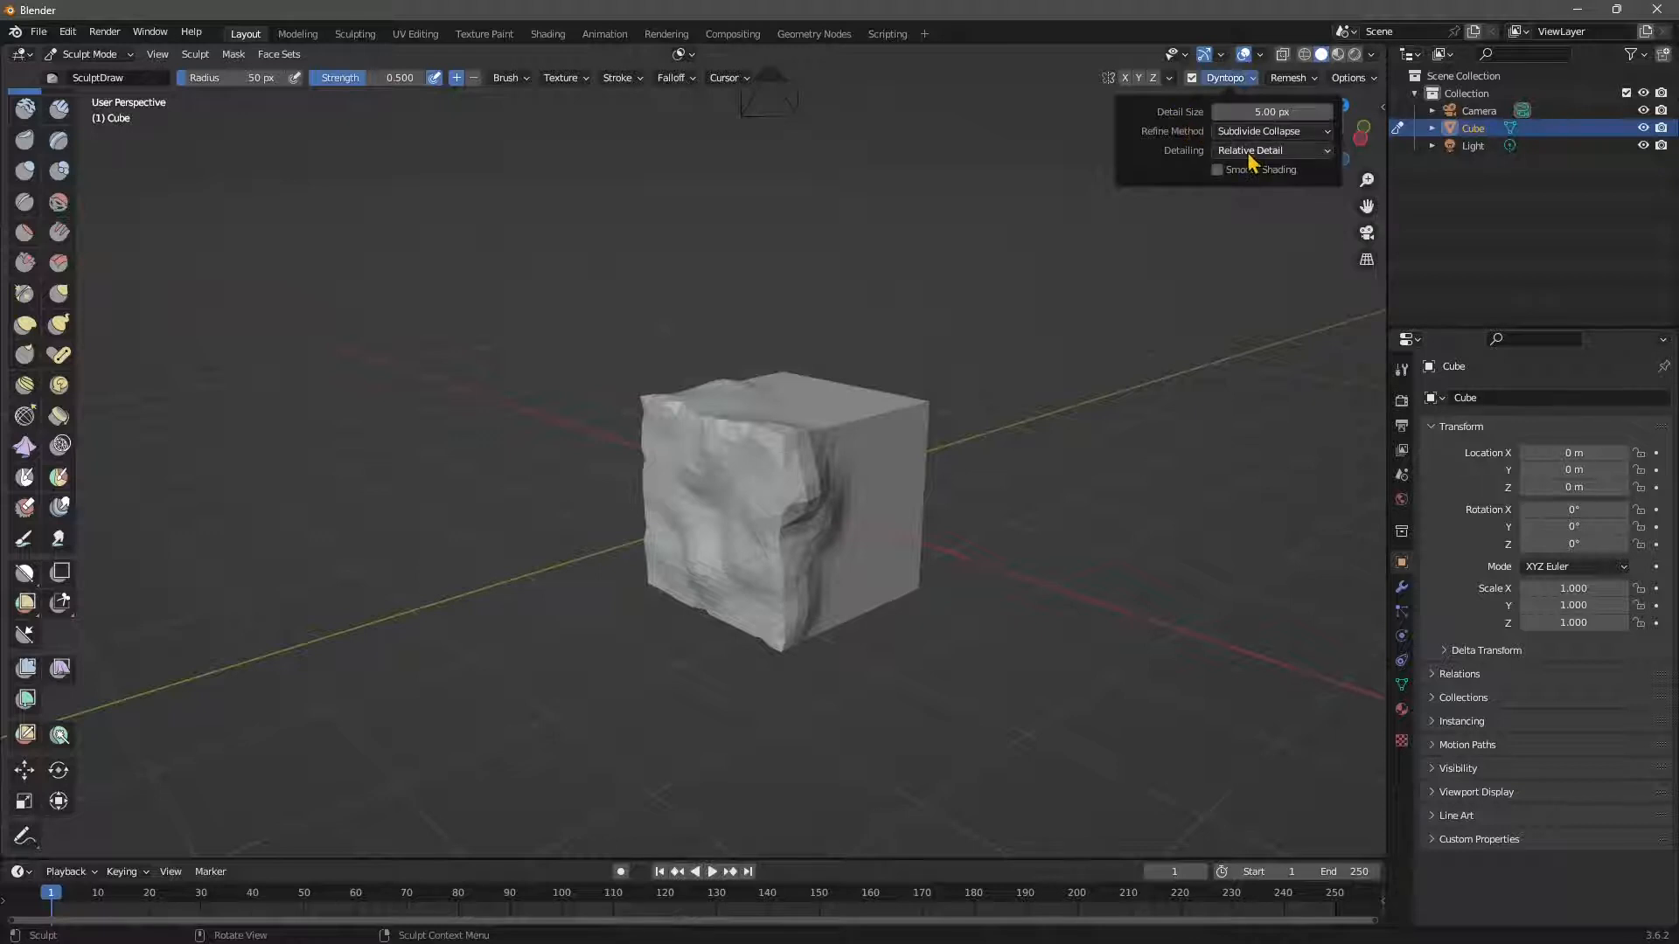
drag(883, 551, 759, 374)
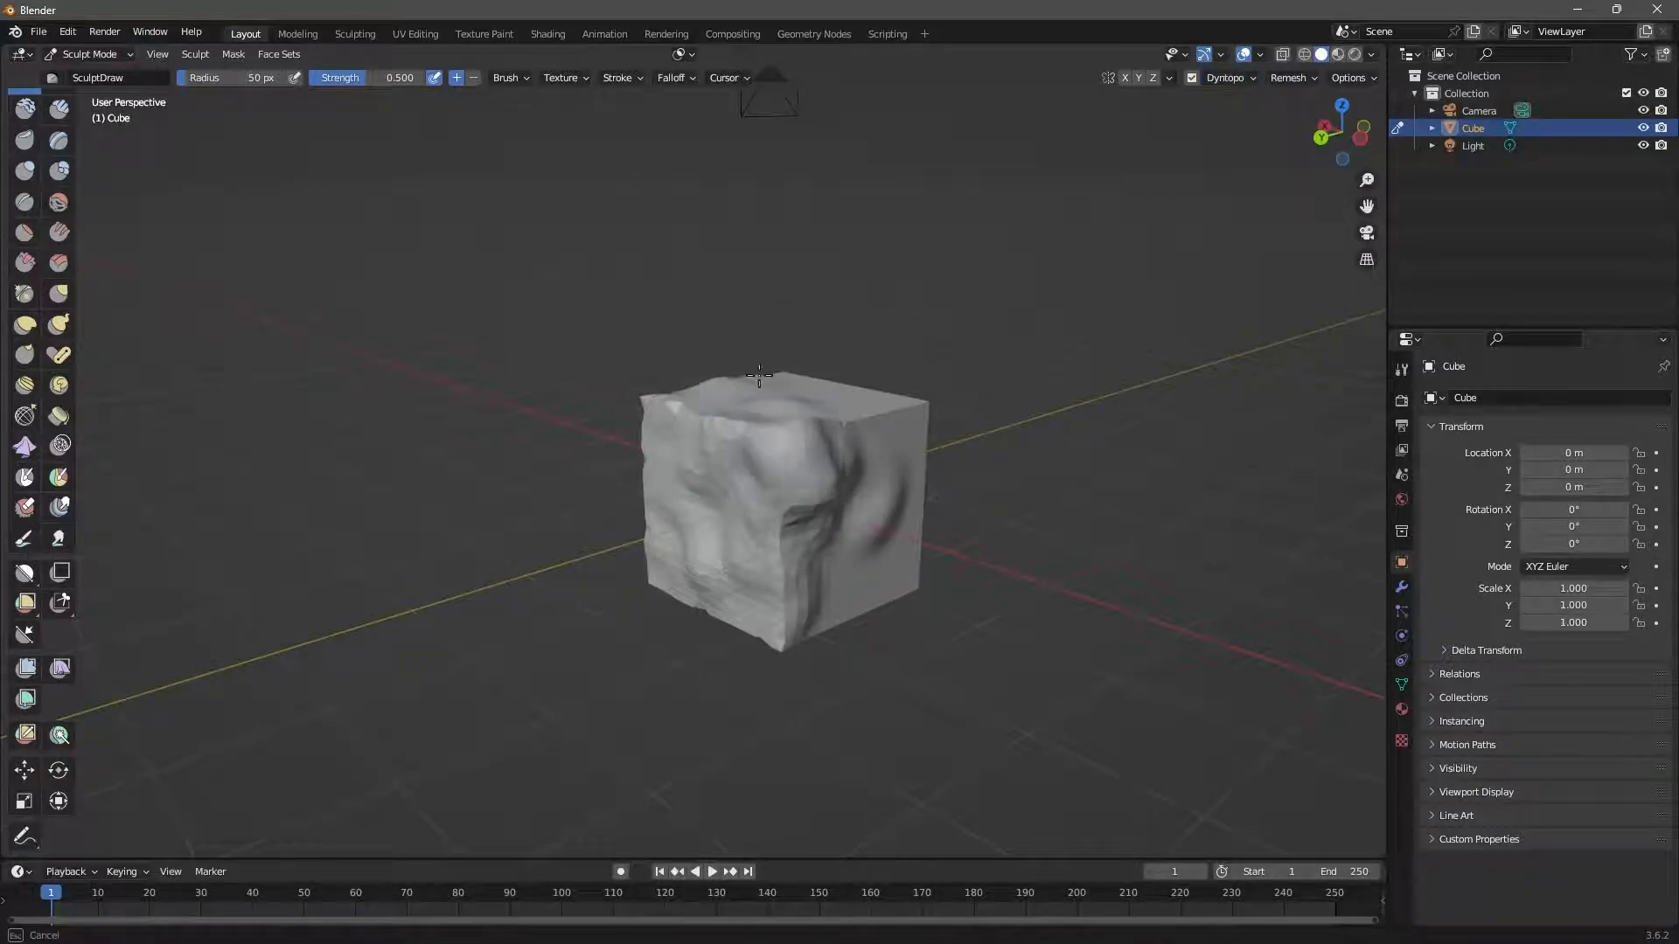
middle_drag(759, 374, 735, 524)
mouse_move(524, 437)
mouse_down()
mouse_move(689, 446)
mouse_move(562, 475)
mouse_move(589, 571)
mouse_up()
middle_drag(589, 564, 597, 464)
mouse_move(602, 481)
mouse_down()
mouse_move(648, 416)
mouse_move(555, 501)
mouse_move(528, 455)
mouse_up()
middle_drag(527, 481, 616, 497)
mouse_move(586, 451)
mouse_down()
mouse_move(491, 480)
mouse_move(661, 415)
mouse_move(658, 358)
mouse_up()
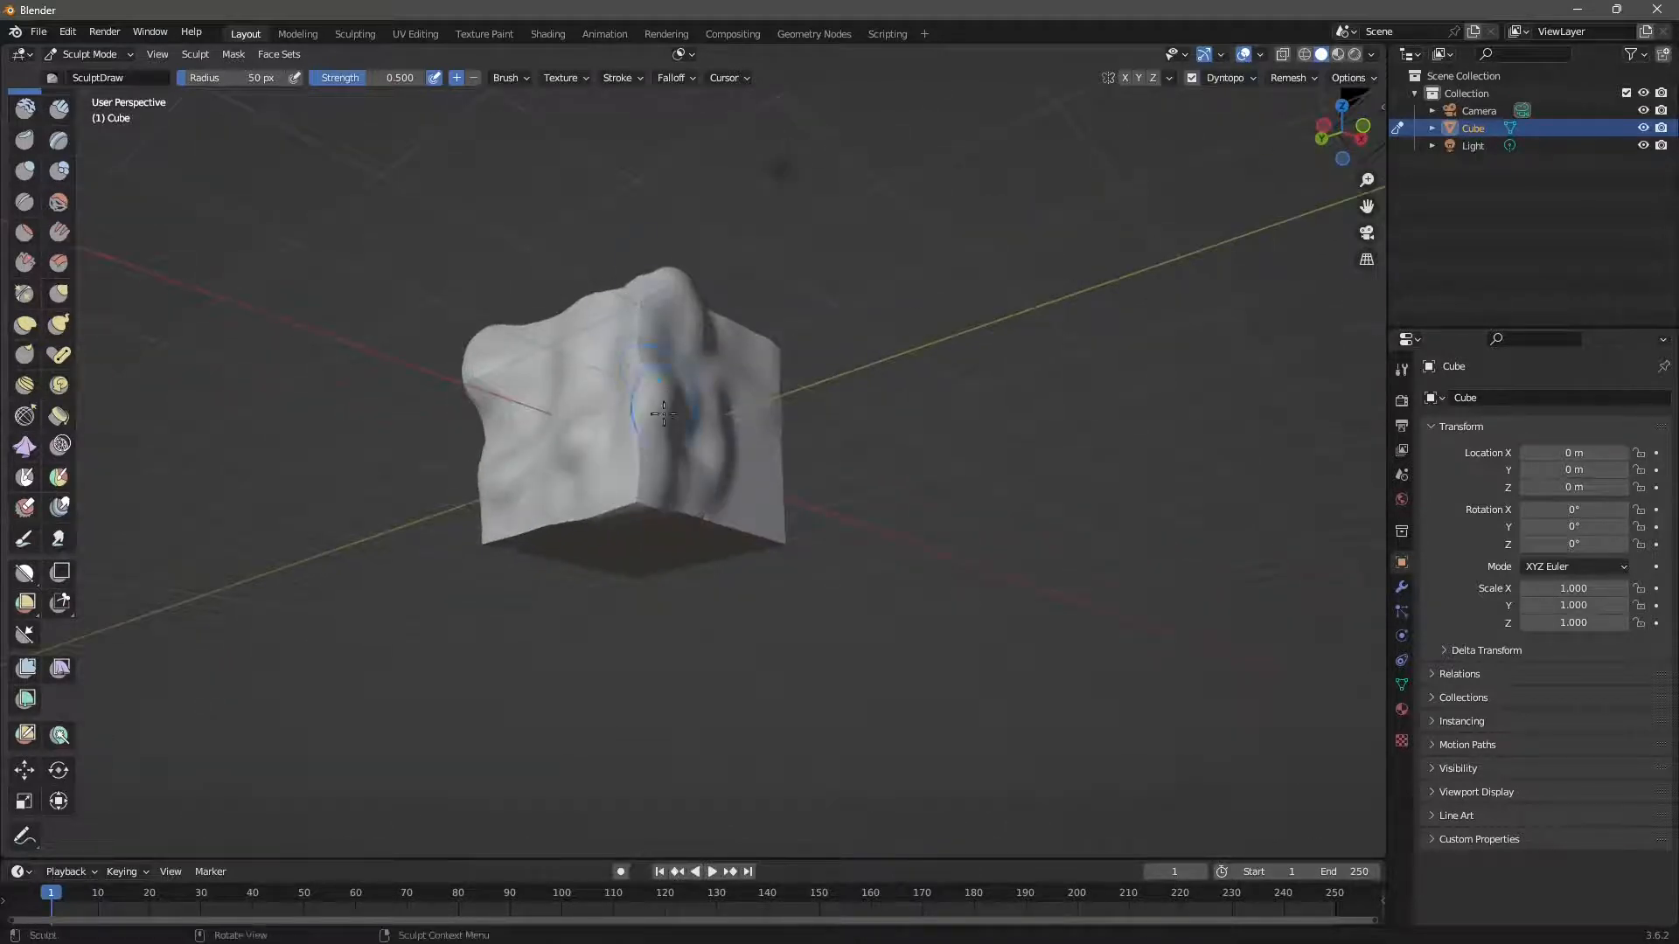
Orbit around the cube, raising ridges on its right side, lower edge and left edge.
middle_drag(664, 414, 569, 437)
mouse_move(573, 481)
mouse_down()
mouse_move(674, 382)
mouse_move(653, 487)
mouse_move(637, 431)
mouse_move(658, 516)
mouse_up()
mouse_move(657, 520)
middle_down()
mouse_move(638, 548)
mouse_move(602, 552)
middle_up()
drag(599, 553, 606, 424)
middle_drag(629, 445, 592, 455)
mouse_move(595, 450)
mouse_down()
mouse_move(748, 480)
mouse_move(577, 489)
mouse_move(620, 550)
mouse_up()
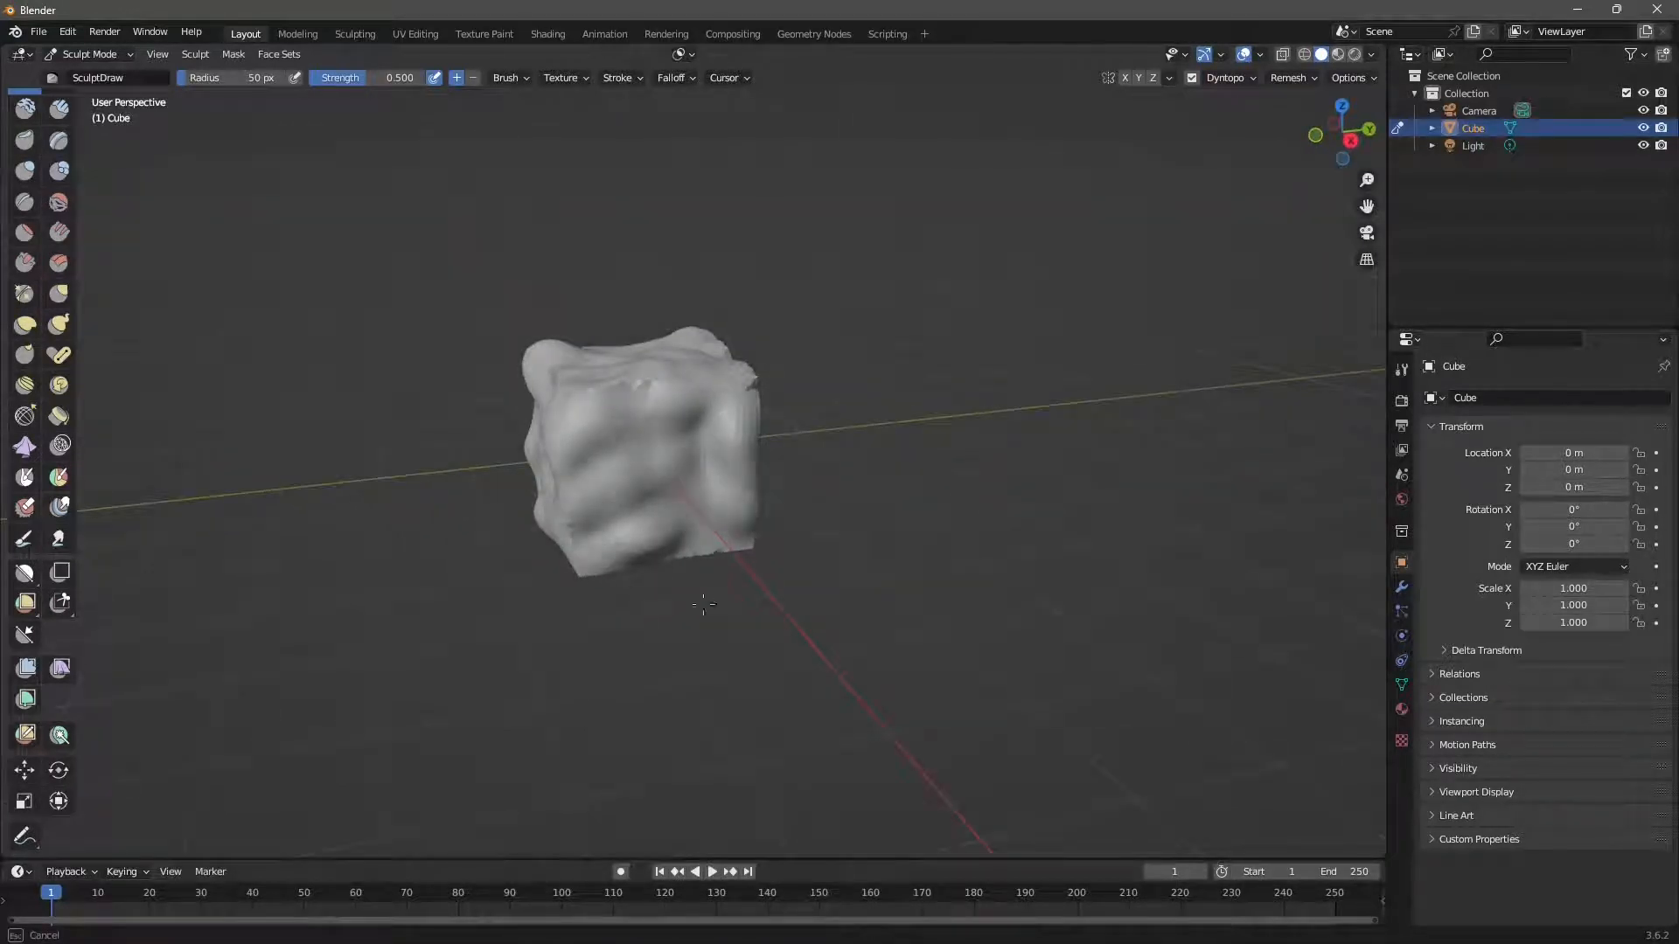
mouse_move(703, 604)
mouse_down()
mouse_move(703, 548)
mouse_move(578, 543)
mouse_up()
middle_drag(831, 476, 717, 454)
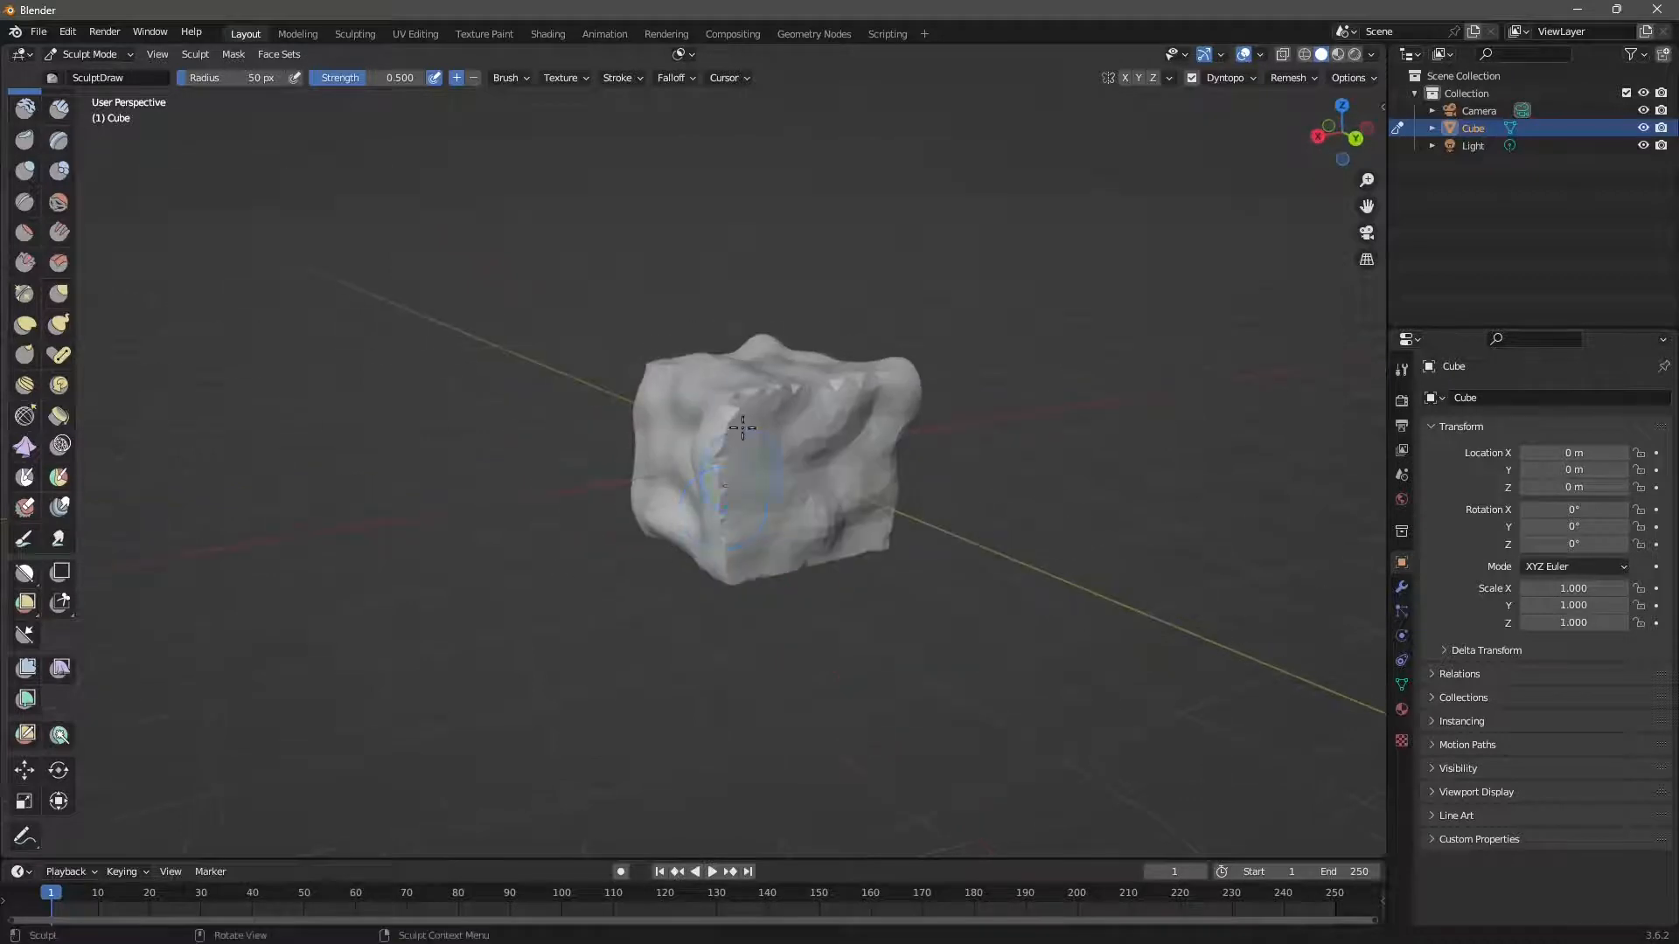
mouse_move(733, 472)
mouse_down()
mouse_move(691, 429)
mouse_move(711, 574)
mouse_move(838, 441)
mouse_move(848, 485)
mouse_up()
Sculpt the underside, front and left faces until every side looks rocky.
middle_drag(809, 542, 699, 450)
mouse_move(700, 450)
mouse_down()
mouse_move(813, 450)
mouse_move(846, 540)
mouse_up()
middle_drag(846, 540, 795, 428)
mouse_move(795, 428)
mouse_down()
mouse_move(839, 350)
mouse_move(918, 438)
mouse_move(803, 504)
mouse_move(828, 458)
mouse_move(696, 517)
mouse_move(772, 570)
mouse_move(863, 540)
mouse_move(831, 463)
mouse_move(723, 405)
mouse_move(743, 446)
mouse_up()
mouse_move(743, 446)
middle_down()
mouse_move(805, 461)
mouse_move(697, 483)
middle_up()
mouse_move(696, 483)
mouse_down()
mouse_move(752, 533)
mouse_move(644, 449)
mouse_move(835, 433)
mouse_up()
middle_drag(835, 433, 934, 468)
drag(877, 481, 686, 446)
middle_drag(686, 445, 783, 459)
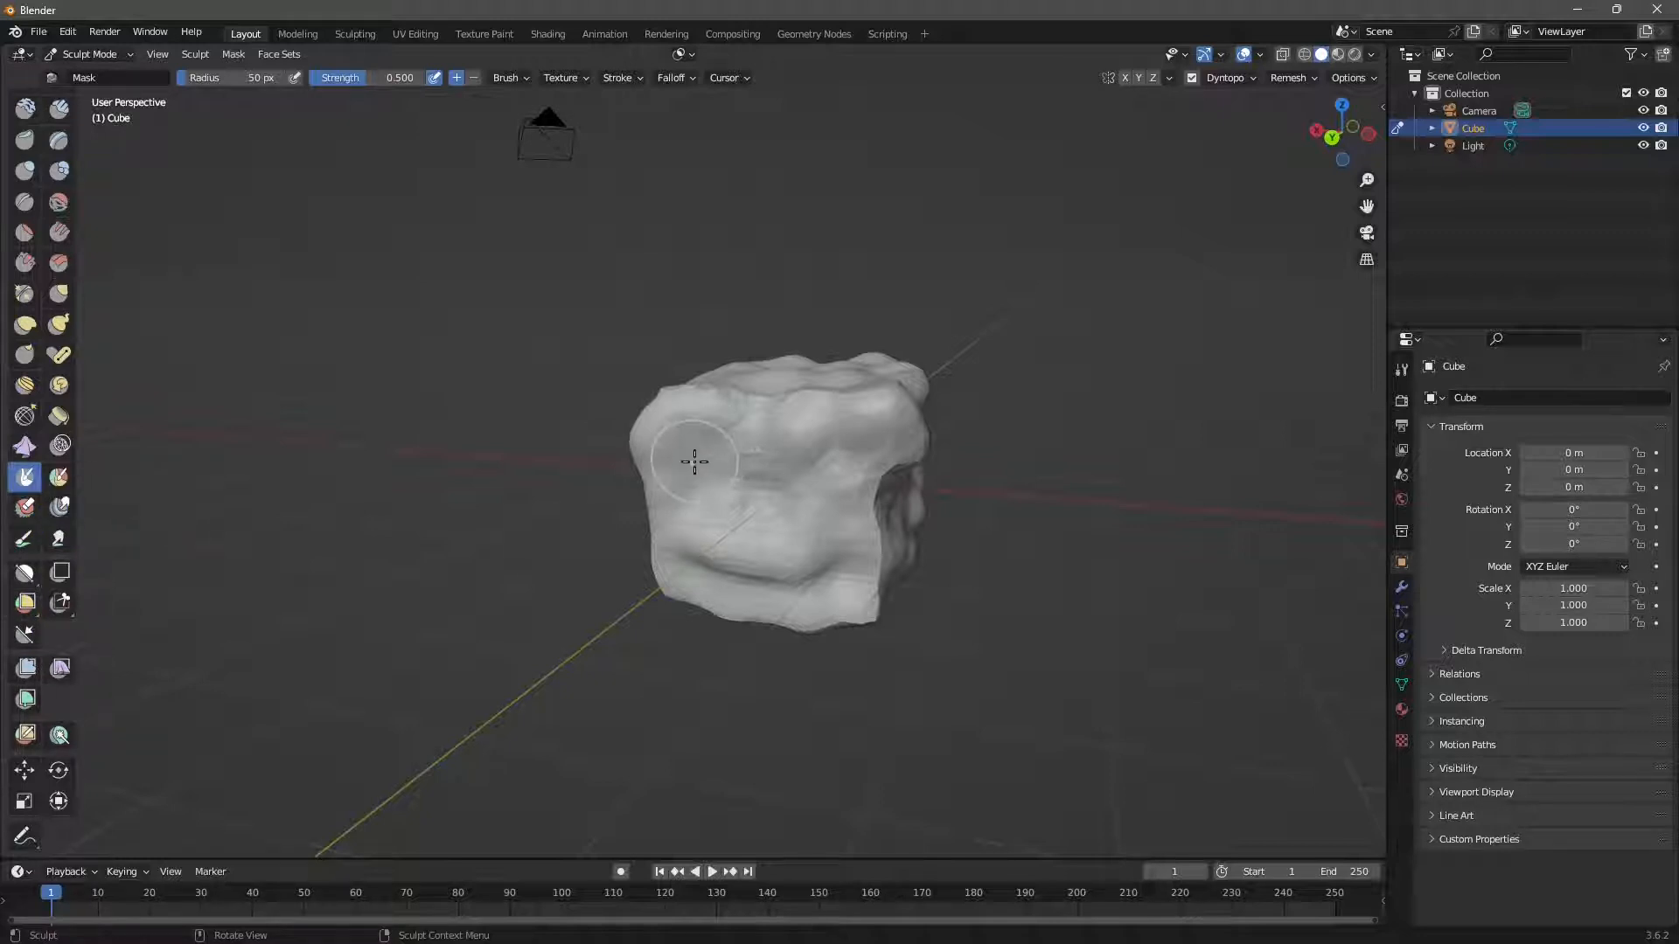
Paint a mask over the rock's upper area and upper-left corner.
mouse_move(632, 454)
mouse_down()
mouse_move(678, 398)
mouse_move(743, 415)
mouse_move(837, 405)
mouse_move(744, 450)
mouse_move(719, 428)
mouse_move(861, 411)
mouse_move(910, 437)
mouse_move(850, 428)
mouse_up()
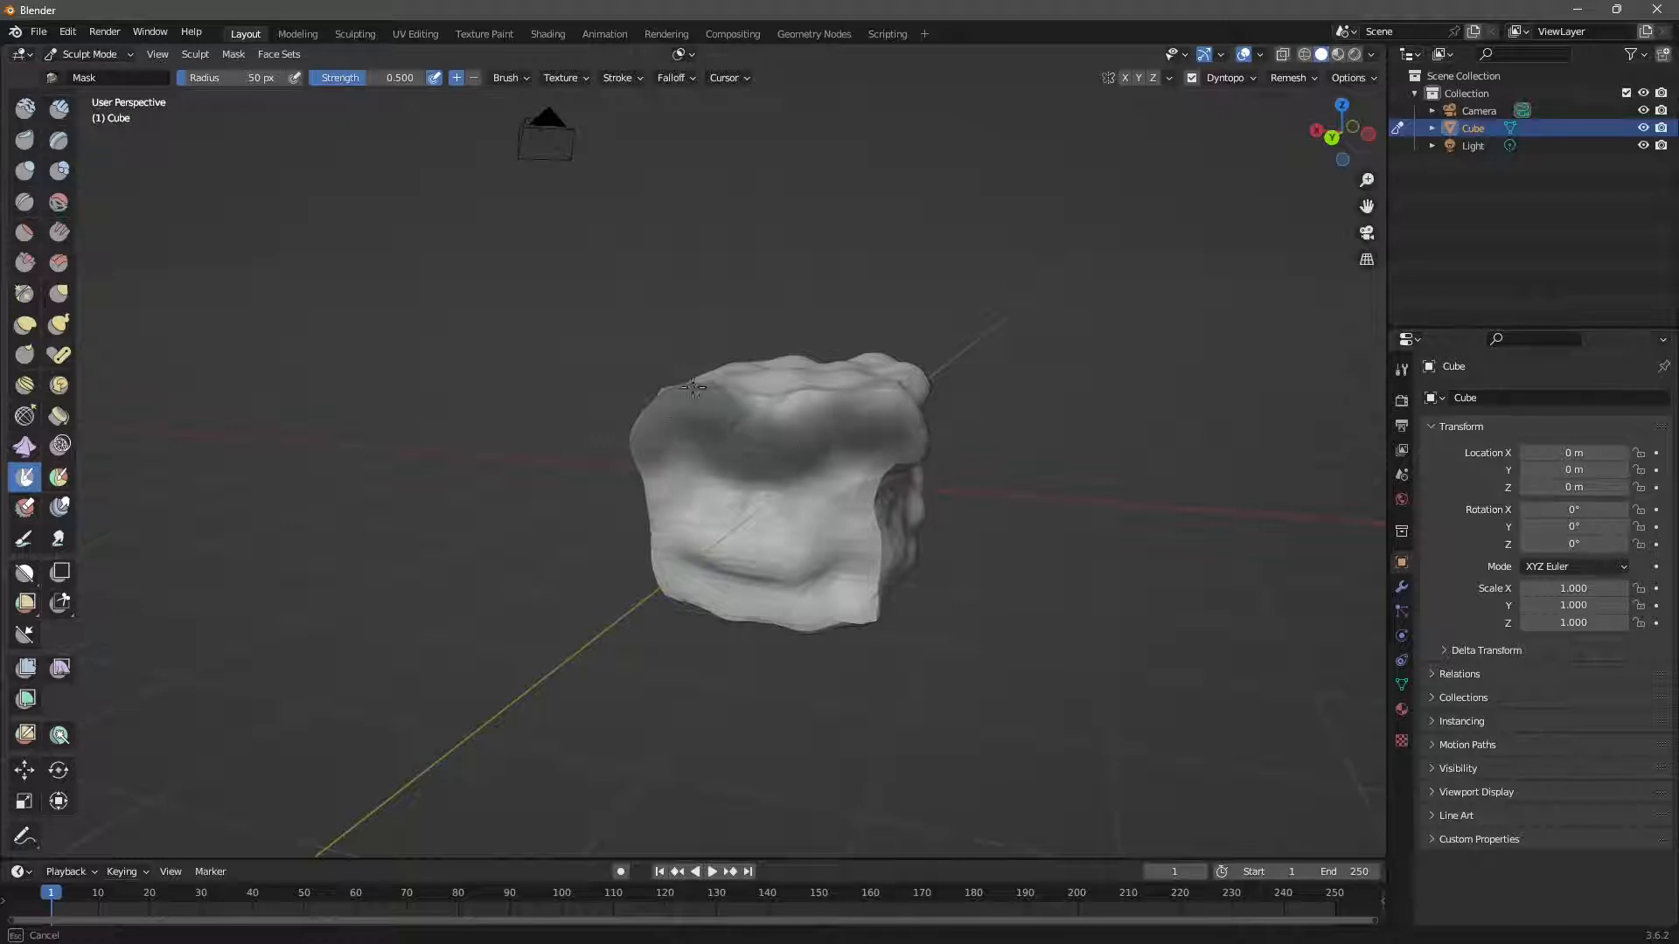
drag(755, 460, 765, 459)
mouse_move(844, 452)
middle_down()
mouse_move(884, 476)
mouse_move(822, 503)
mouse_move(824, 467)
middle_up()
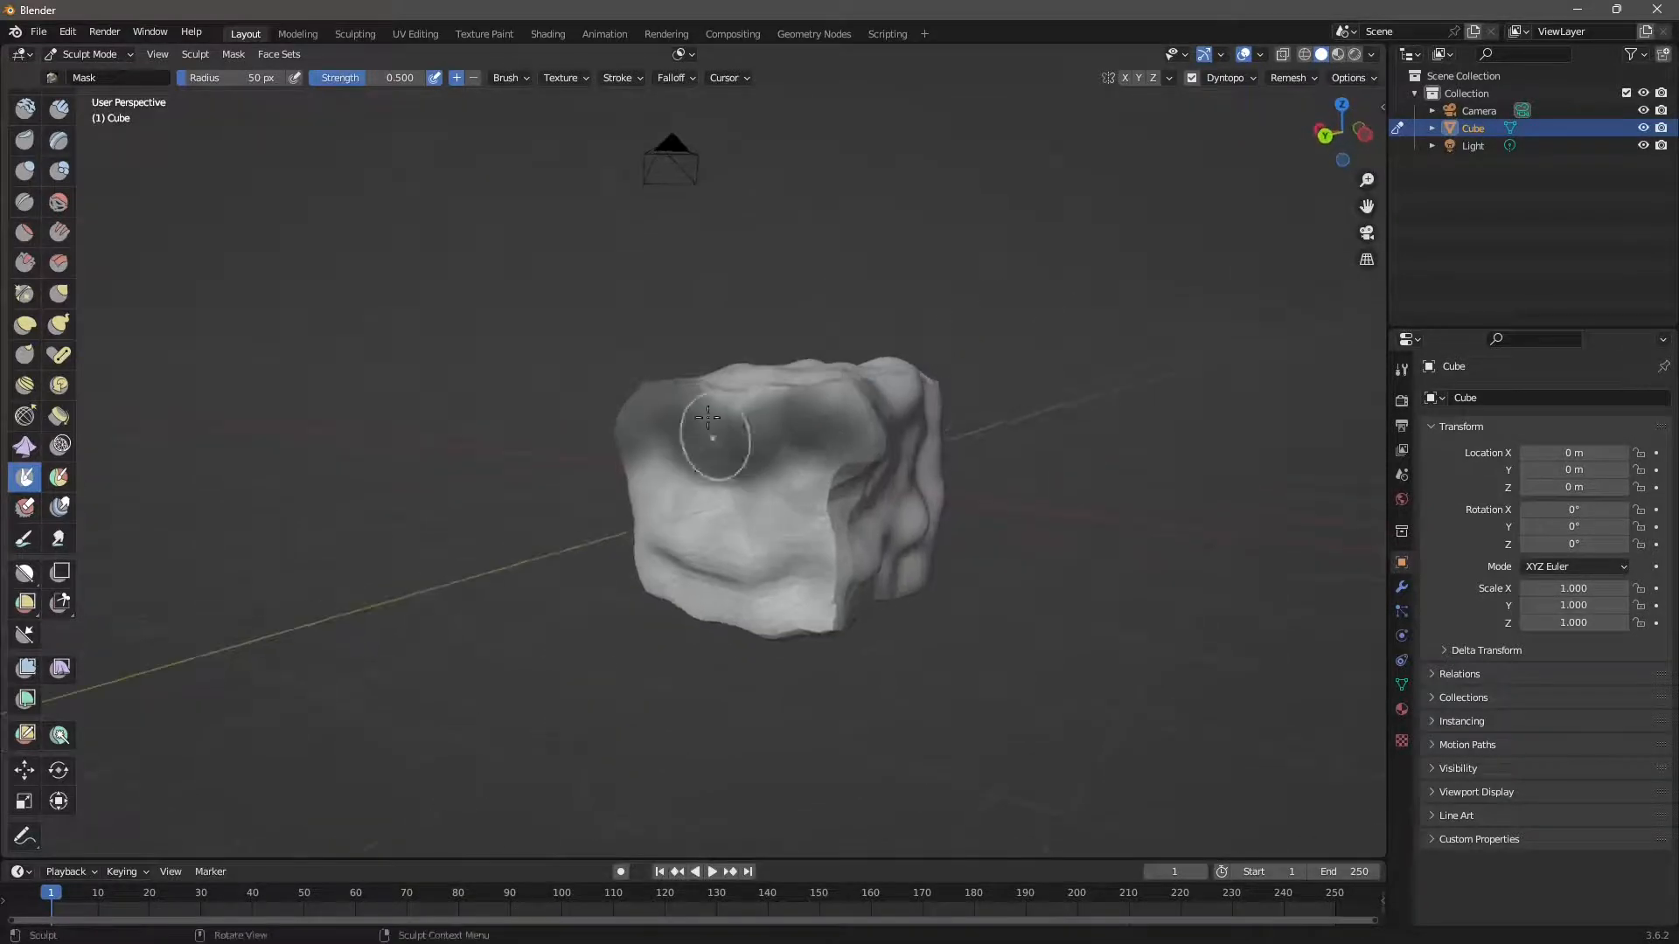
mouse_move(716, 438)
mouse_down()
mouse_move(814, 420)
mouse_move(785, 394)
mouse_up()
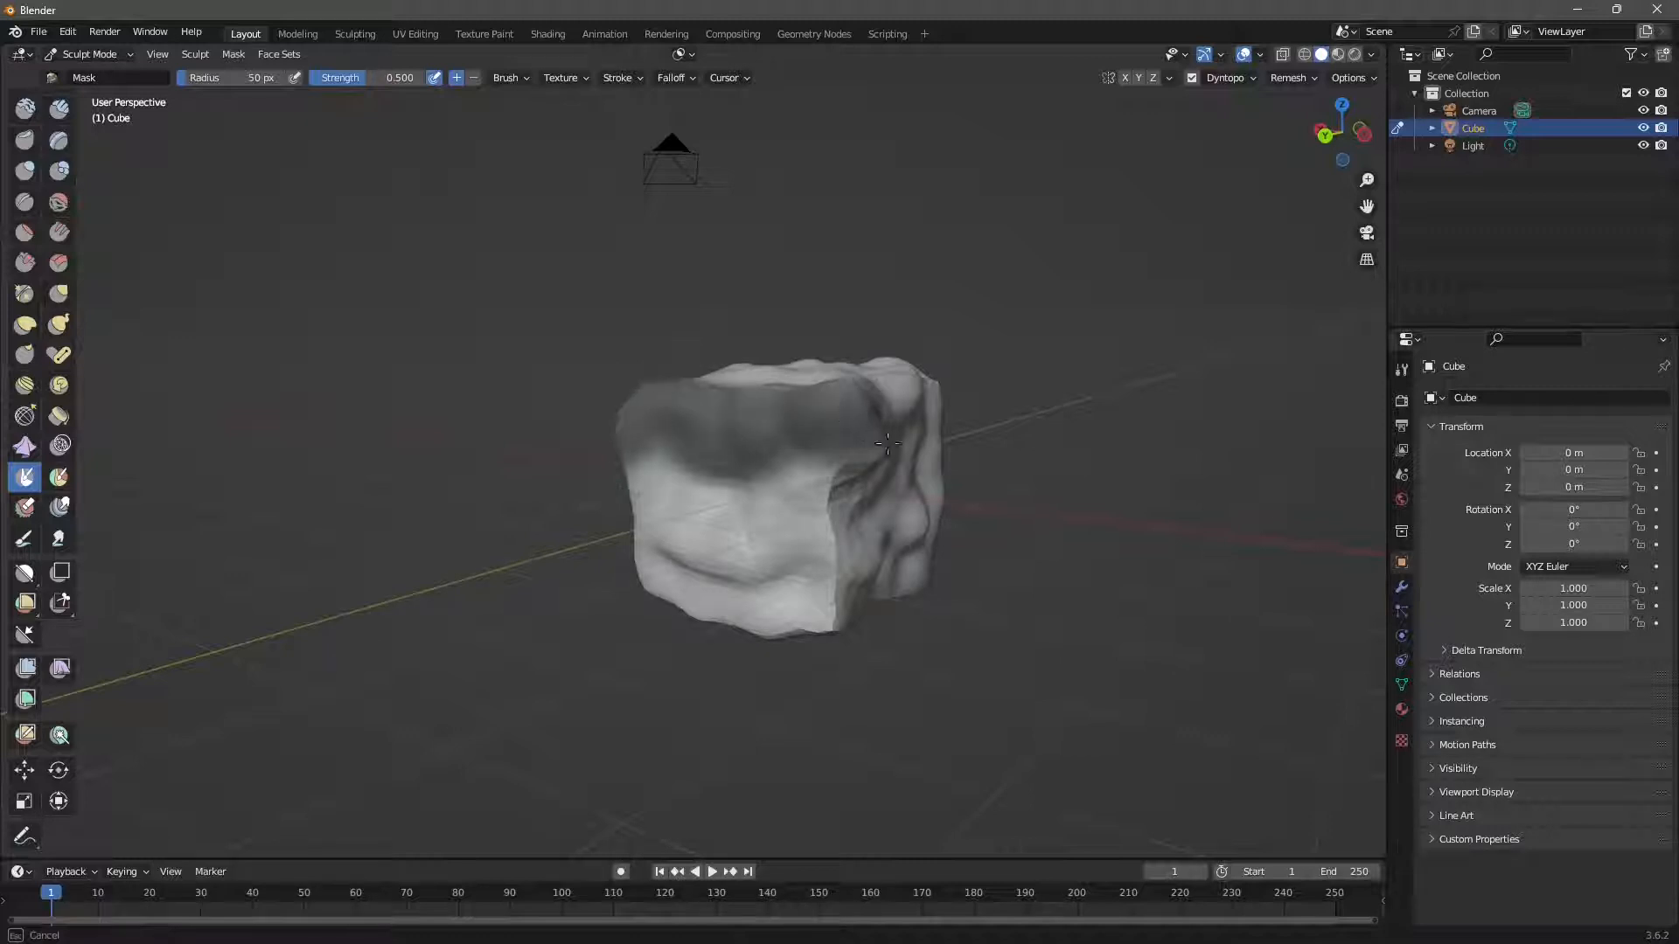
drag(663, 418, 662, 420)
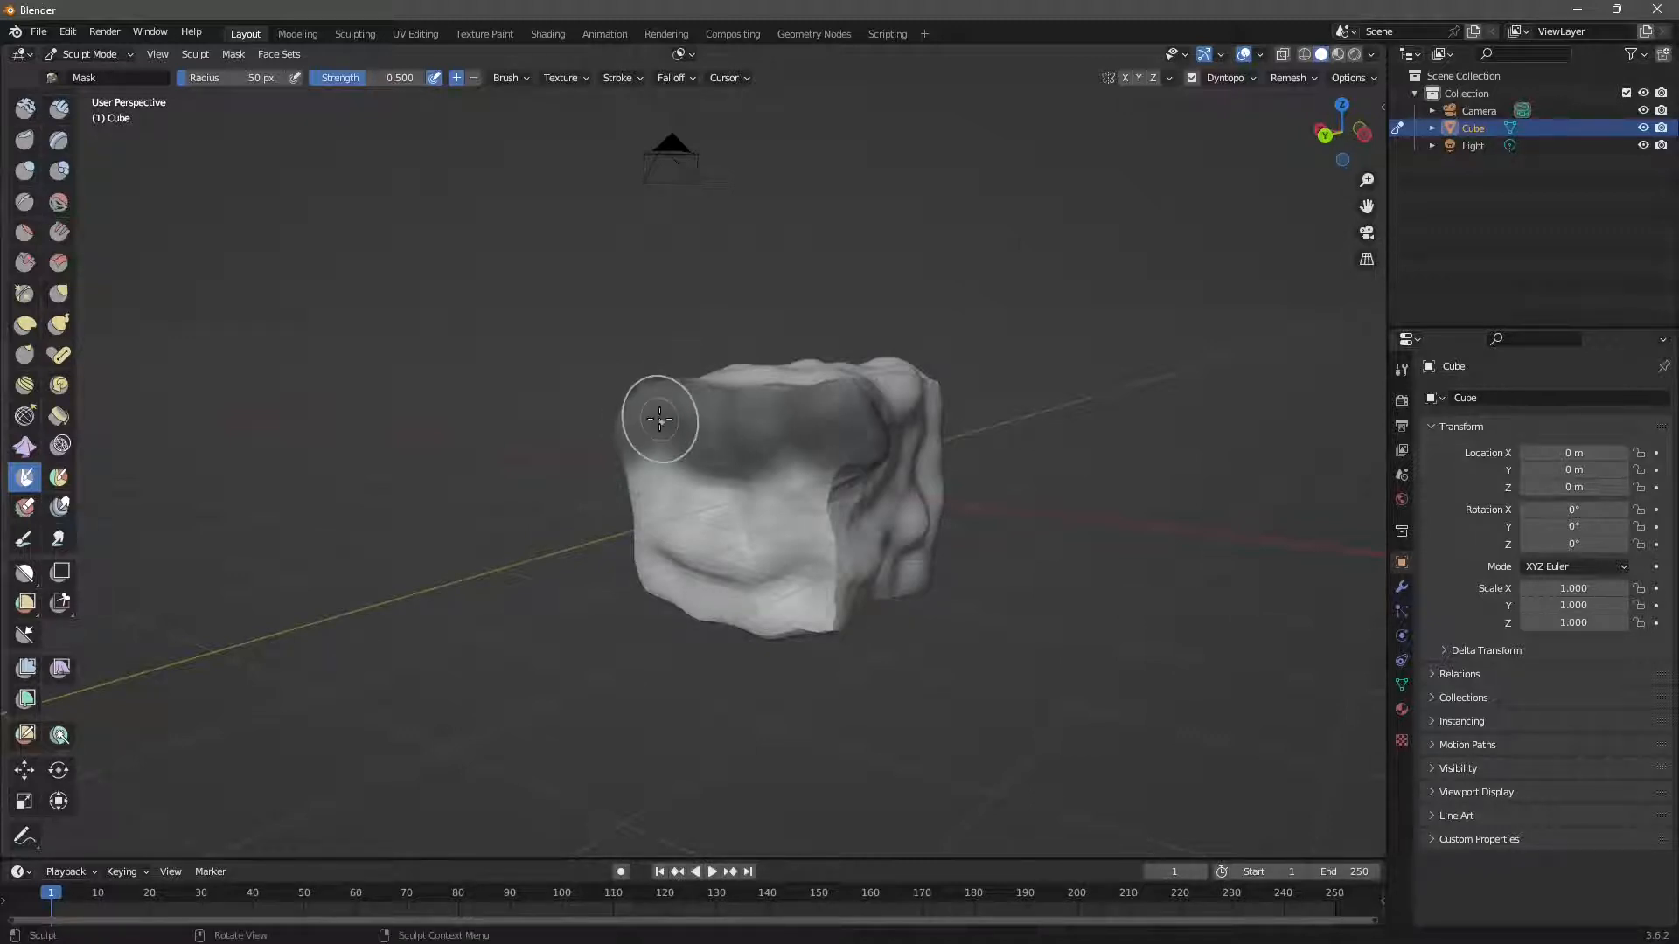
mouse_move(711, 442)
middle_down()
mouse_move(691, 411)
mouse_move(682, 438)
middle_up()
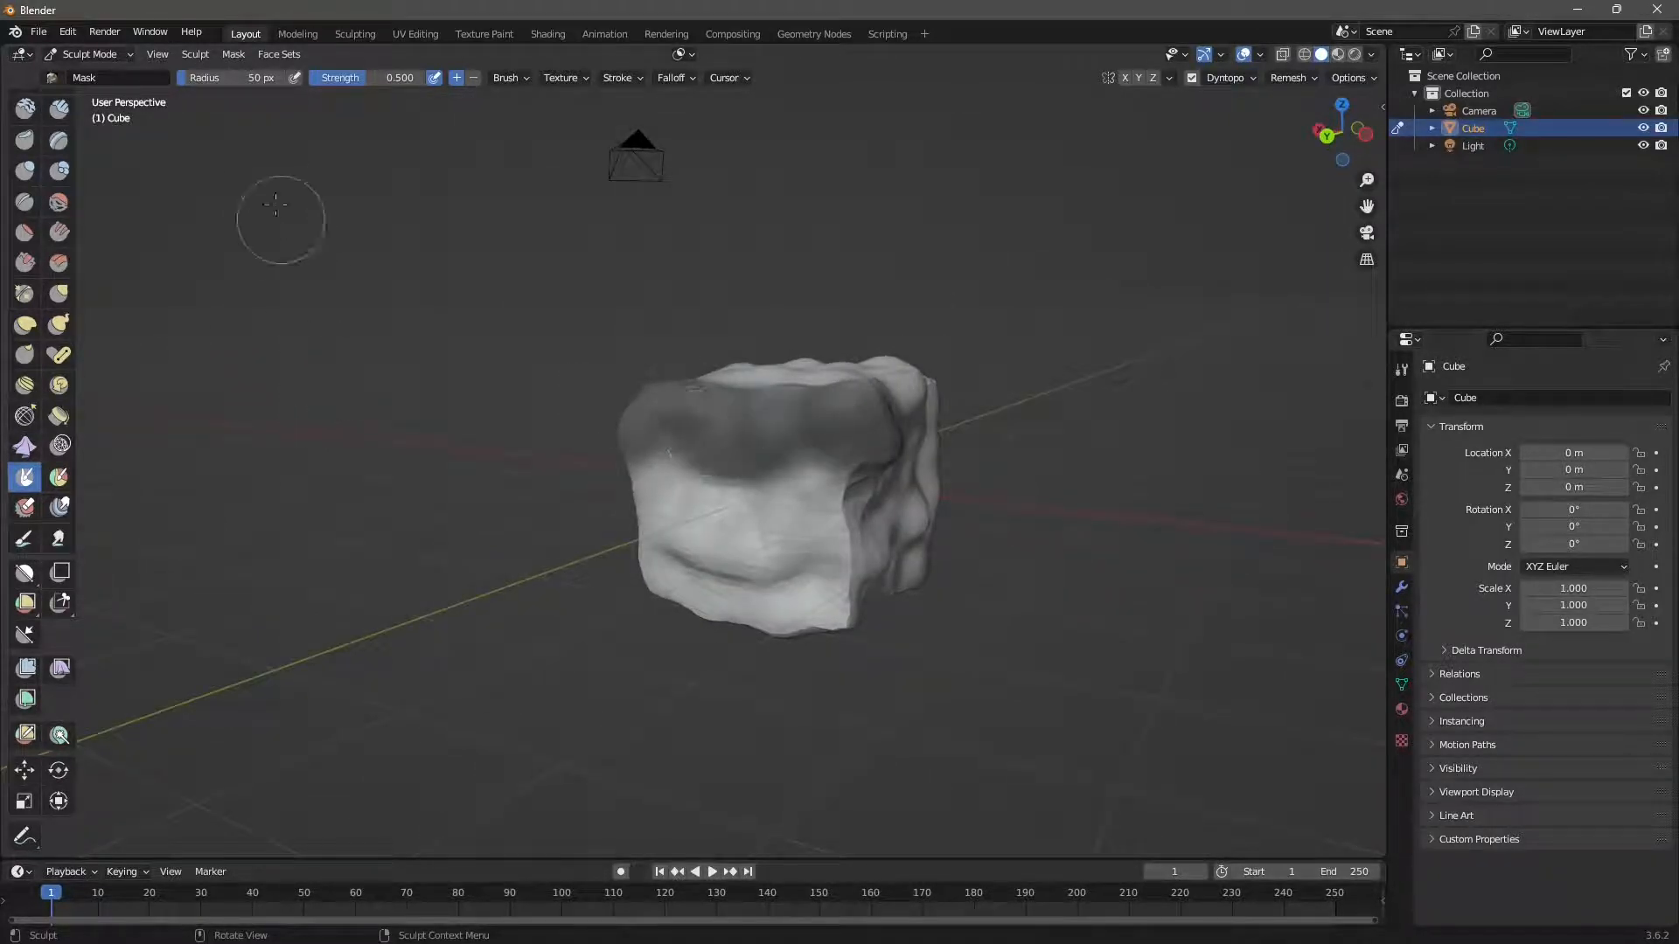
Set the Mask brush to 105 px radius and 0.693 strength and mask more of the top.
mouse_move(203, 78)
mouse_down()
mouse_move(339, 96)
mouse_move(388, 78)
mouse_up()
mouse_move(759, 416)
mouse_down()
mouse_move(661, 433)
mouse_move(682, 421)
mouse_up()
middle_drag(774, 481, 766, 526)
scroll(717, 594, up, 2)
middle_drag(717, 599, 722, 586)
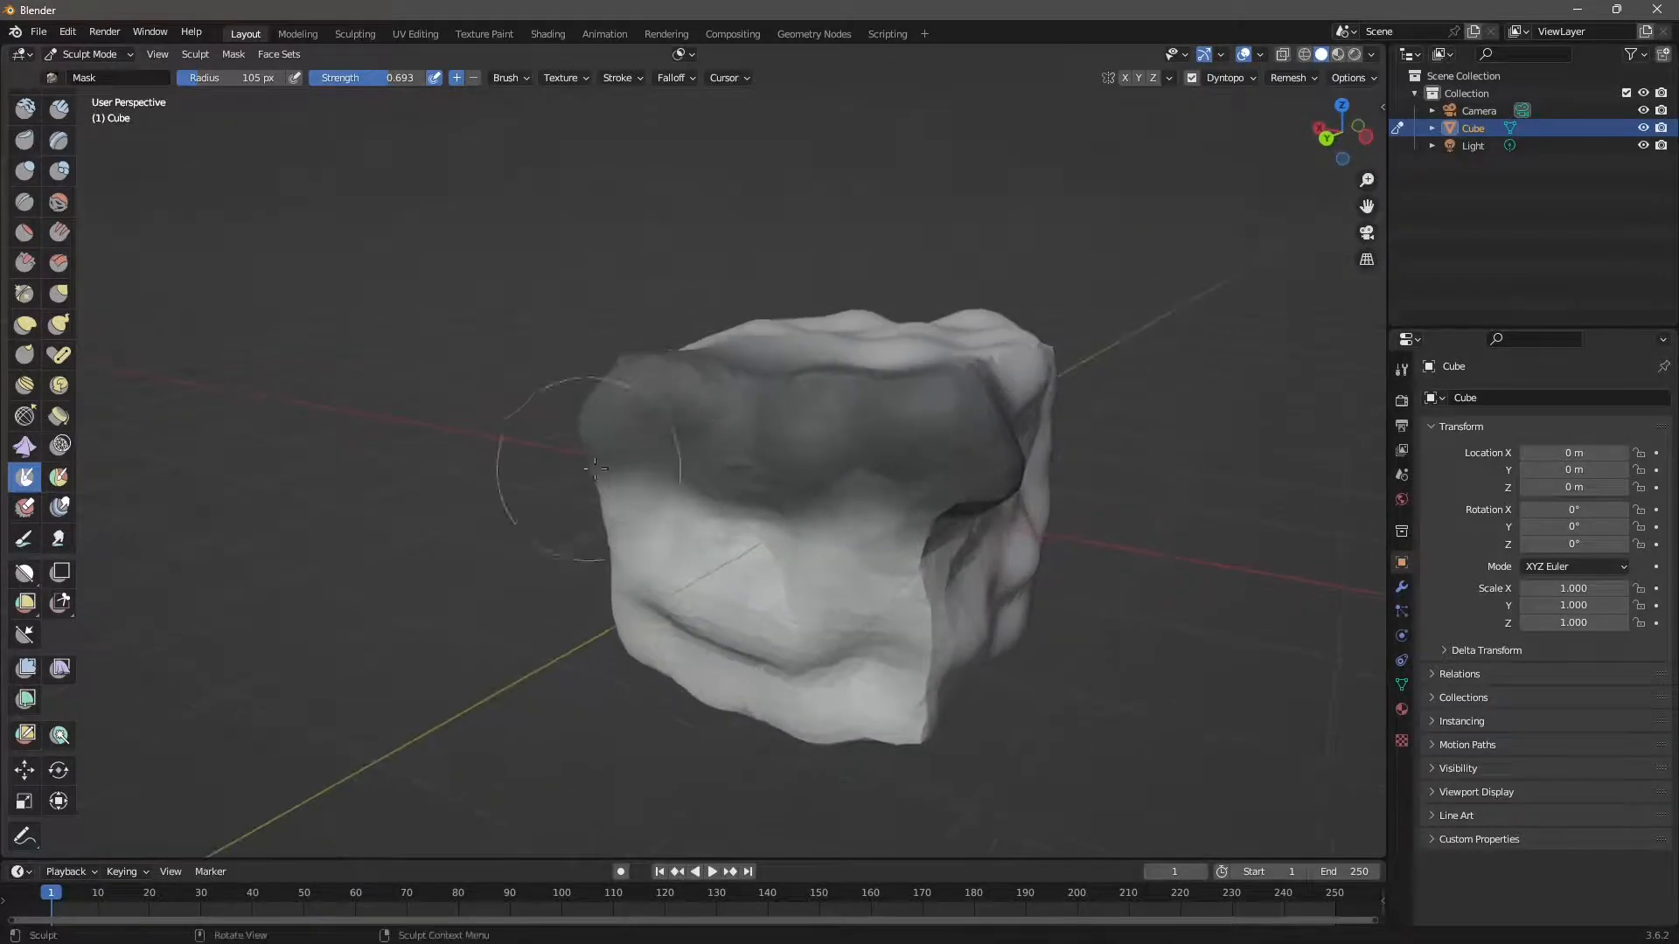
scroll(570, 389, down, 1)
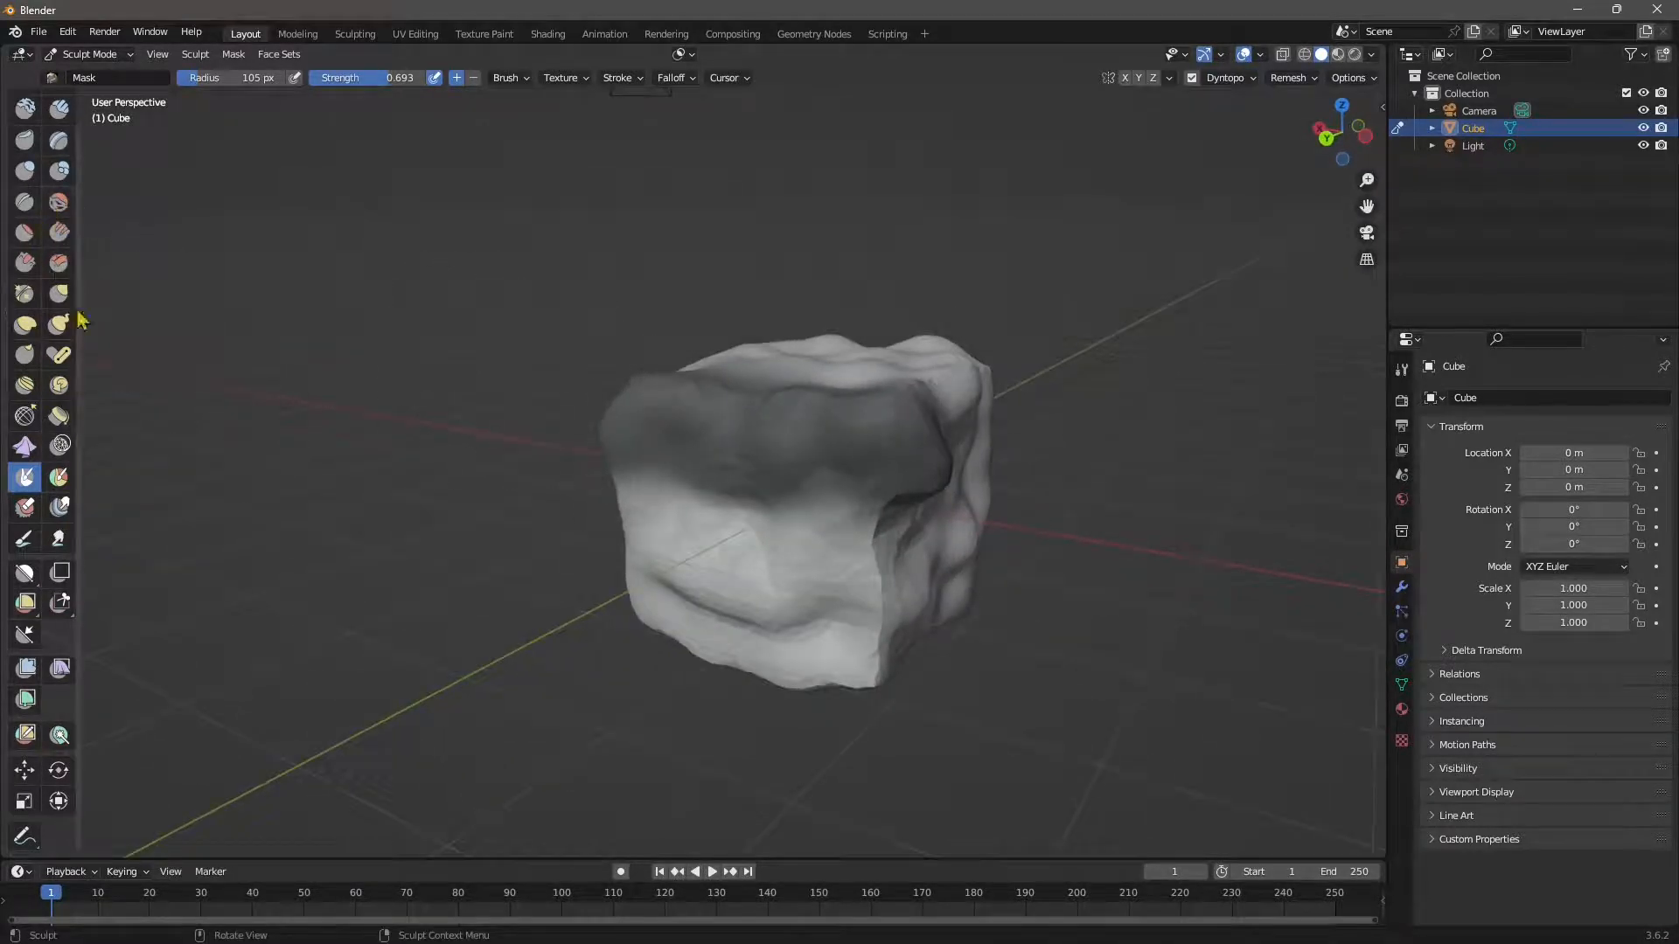
Switch to the Paint brush, turn off Dyntopo, and paint a dark patch on the rock's front.
click(24, 540)
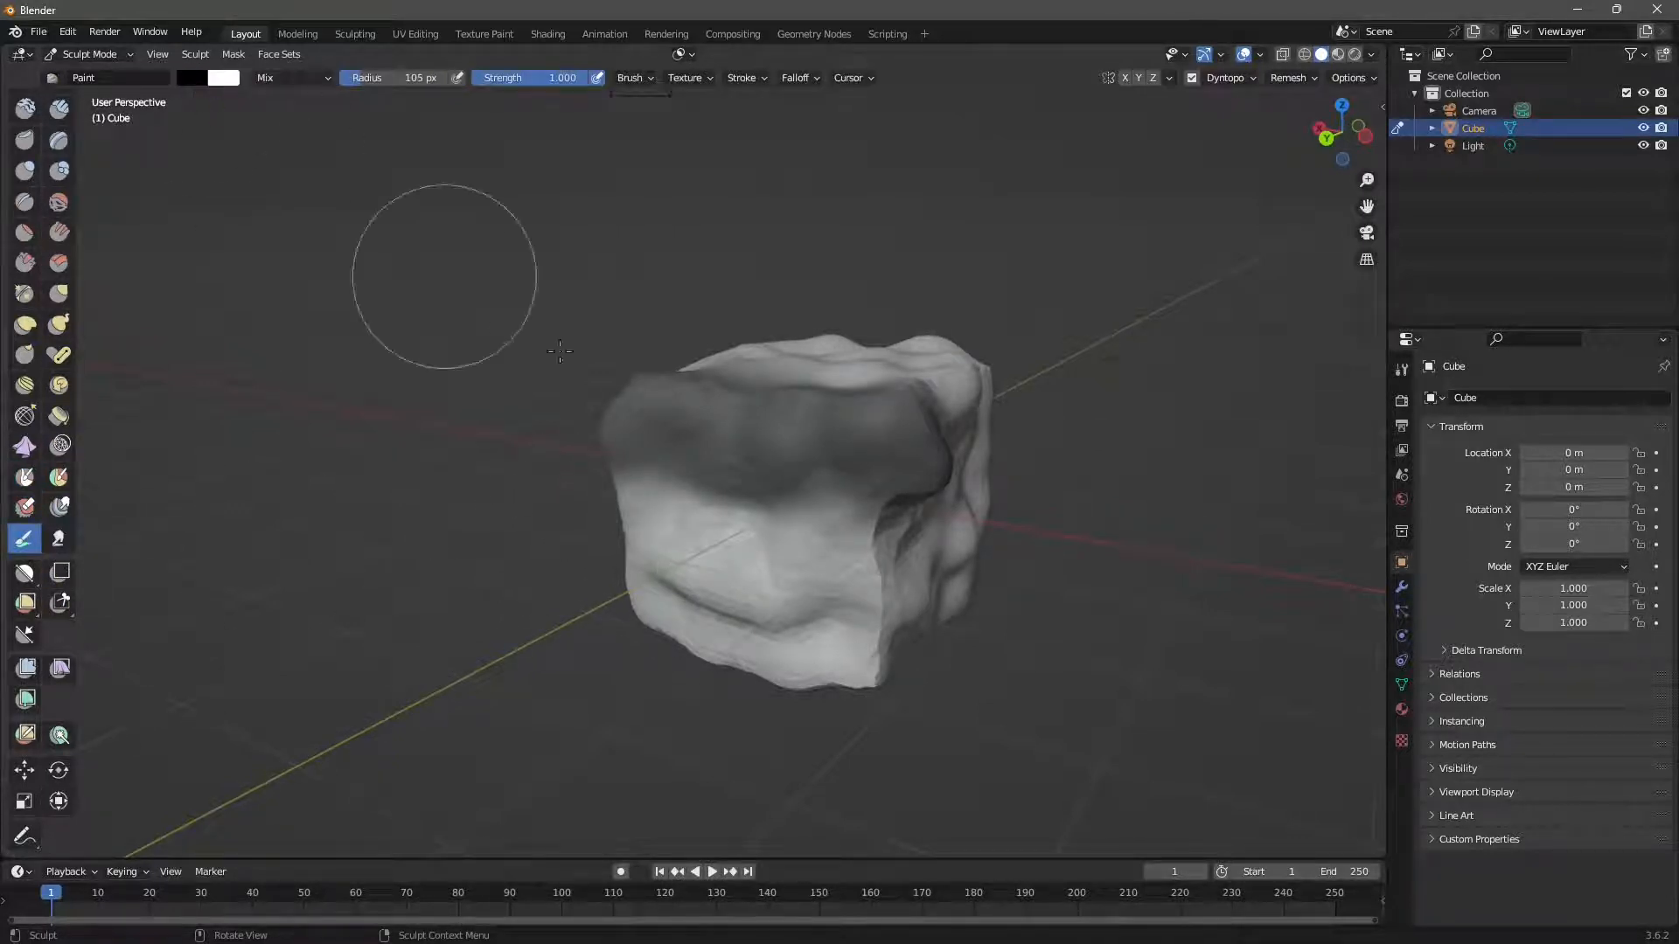
click(653, 537)
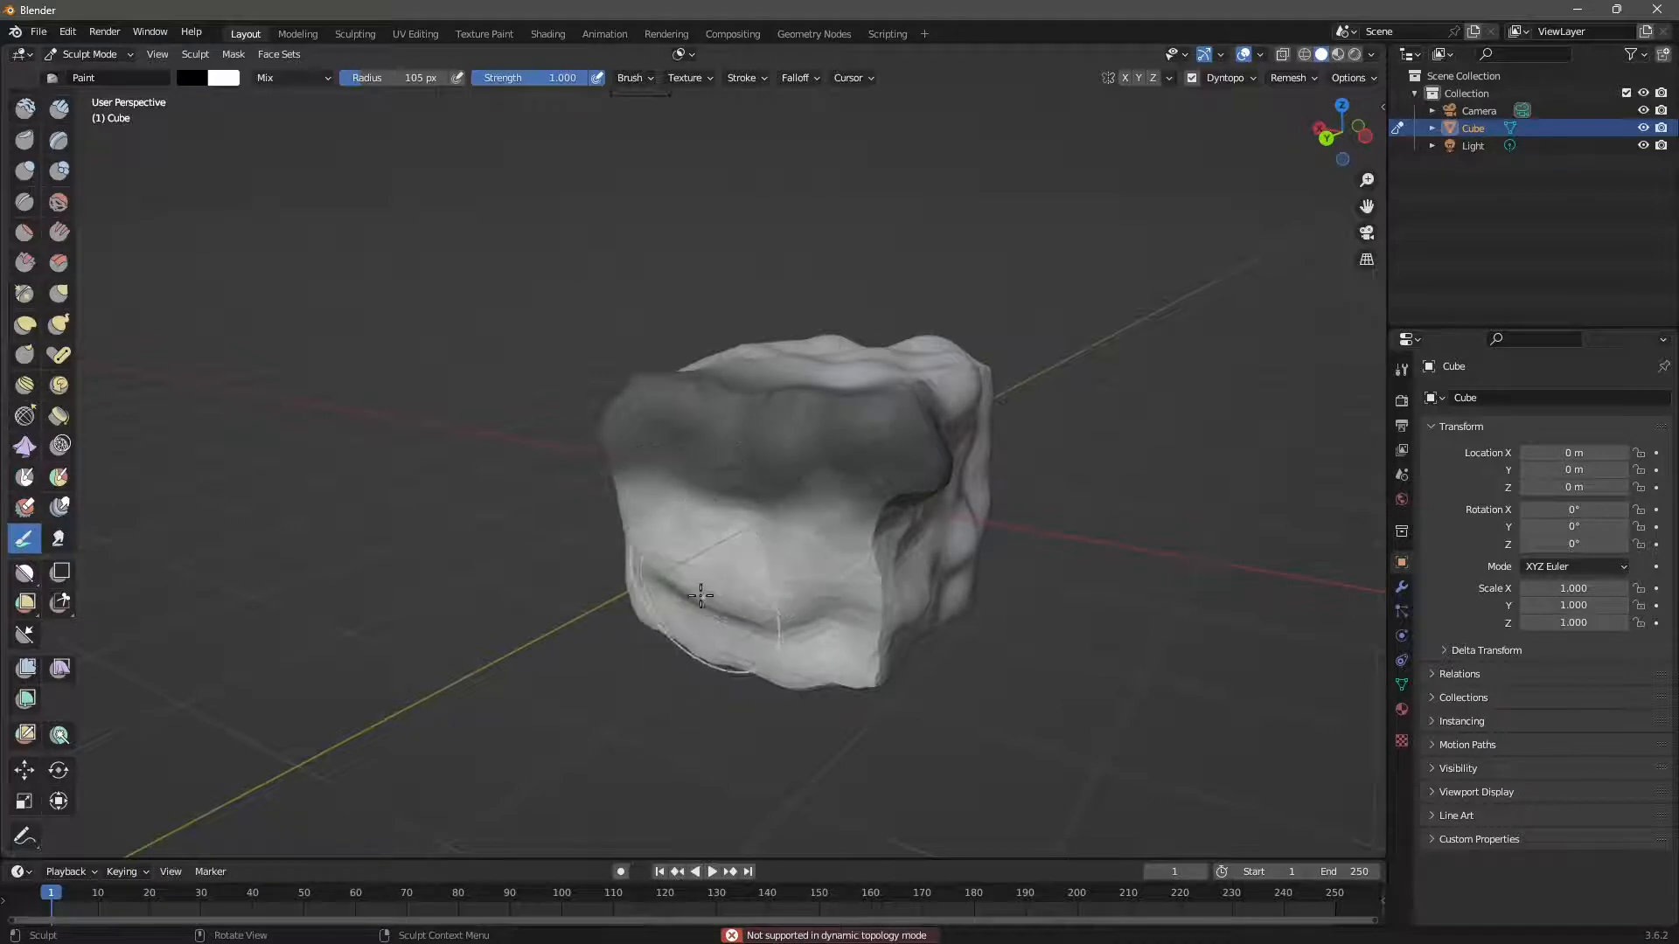
click(1191, 77)
mouse_move(651, 574)
mouse_down()
mouse_move(808, 367)
mouse_move(866, 352)
mouse_up()
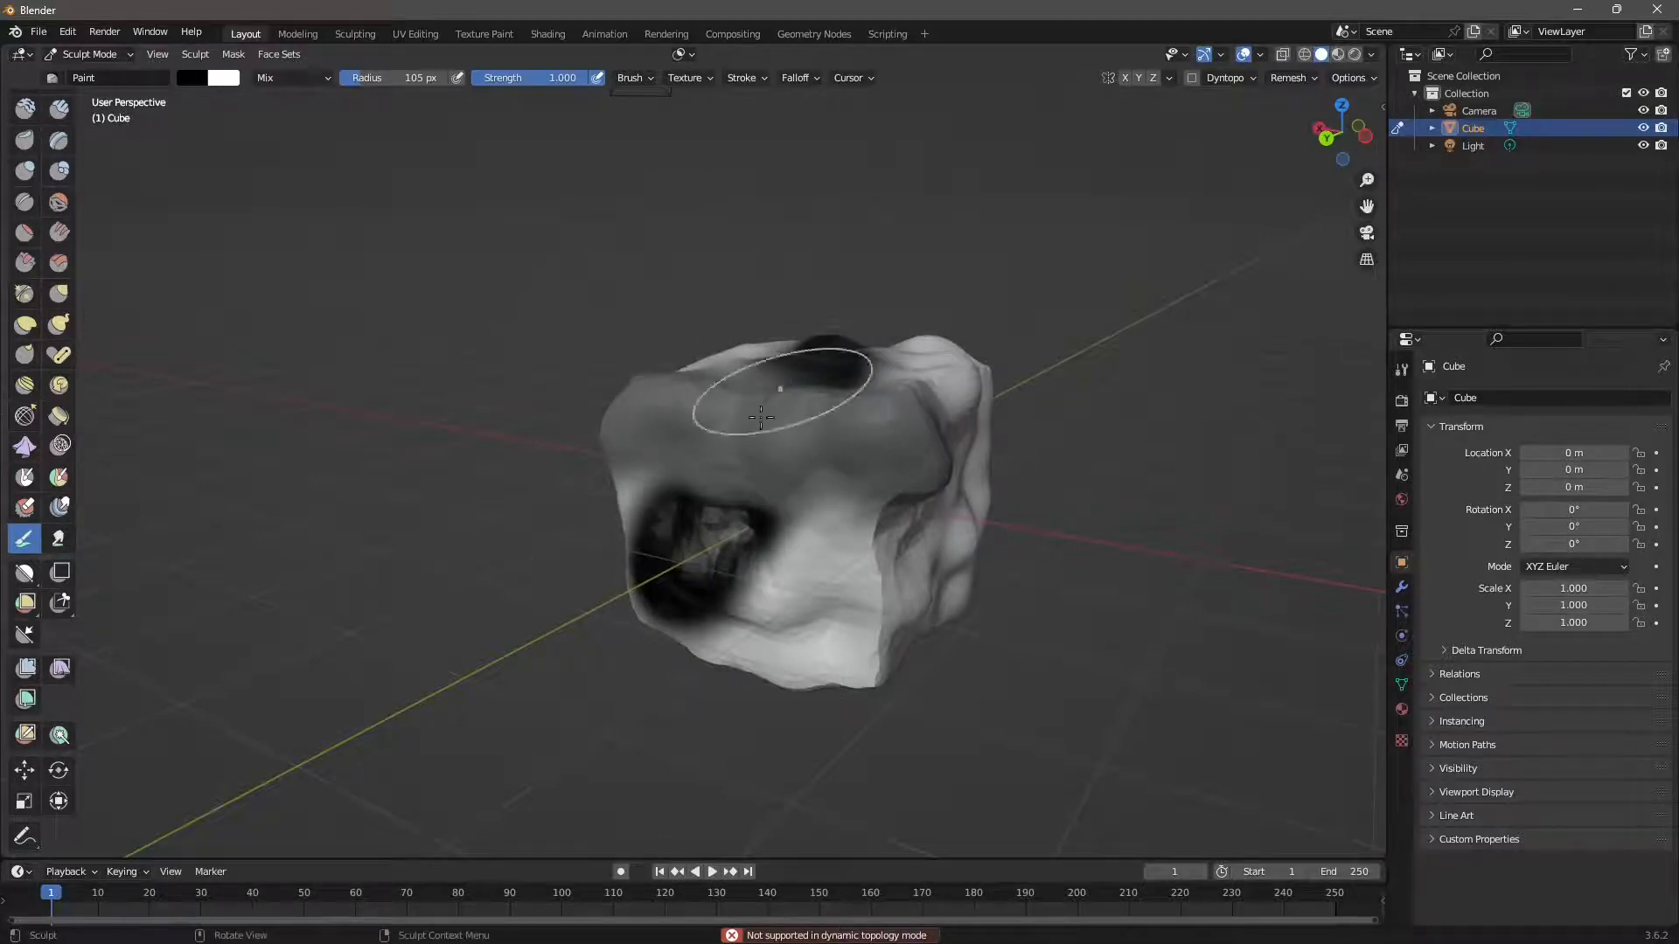
Orbit to show more of the rock's top and open the Mask menu.
mouse_move(782, 579)
middle_down()
mouse_move(780, 612)
mouse_move(780, 594)
middle_up()
middle_drag(855, 500, 757, 500)
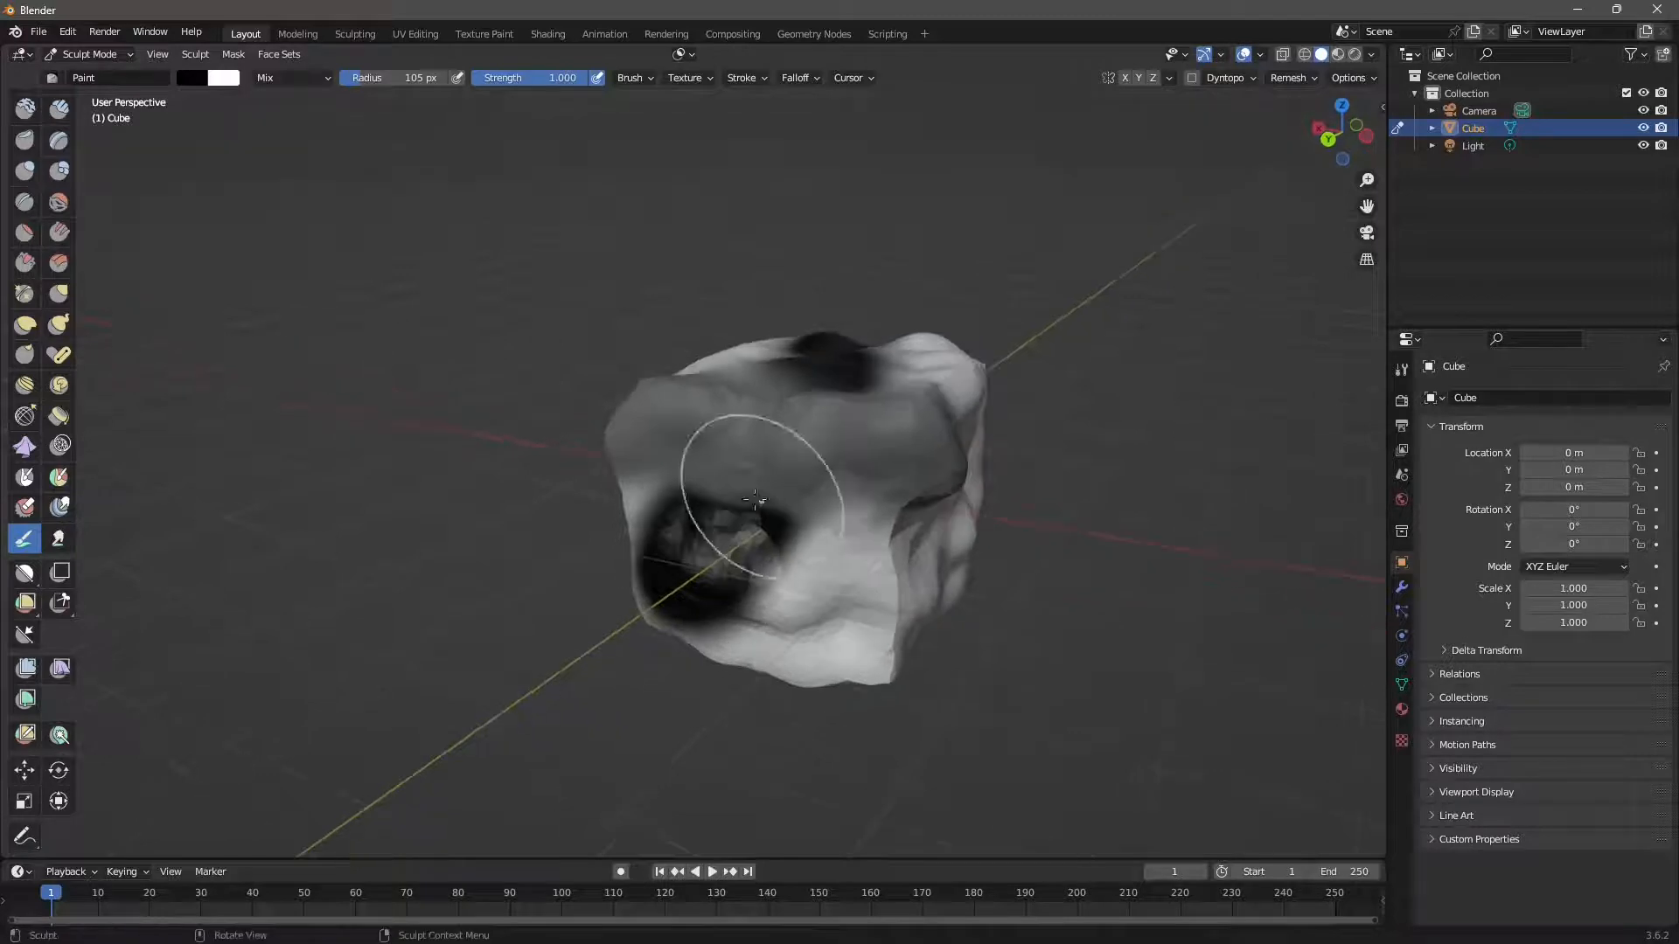
click(234, 55)
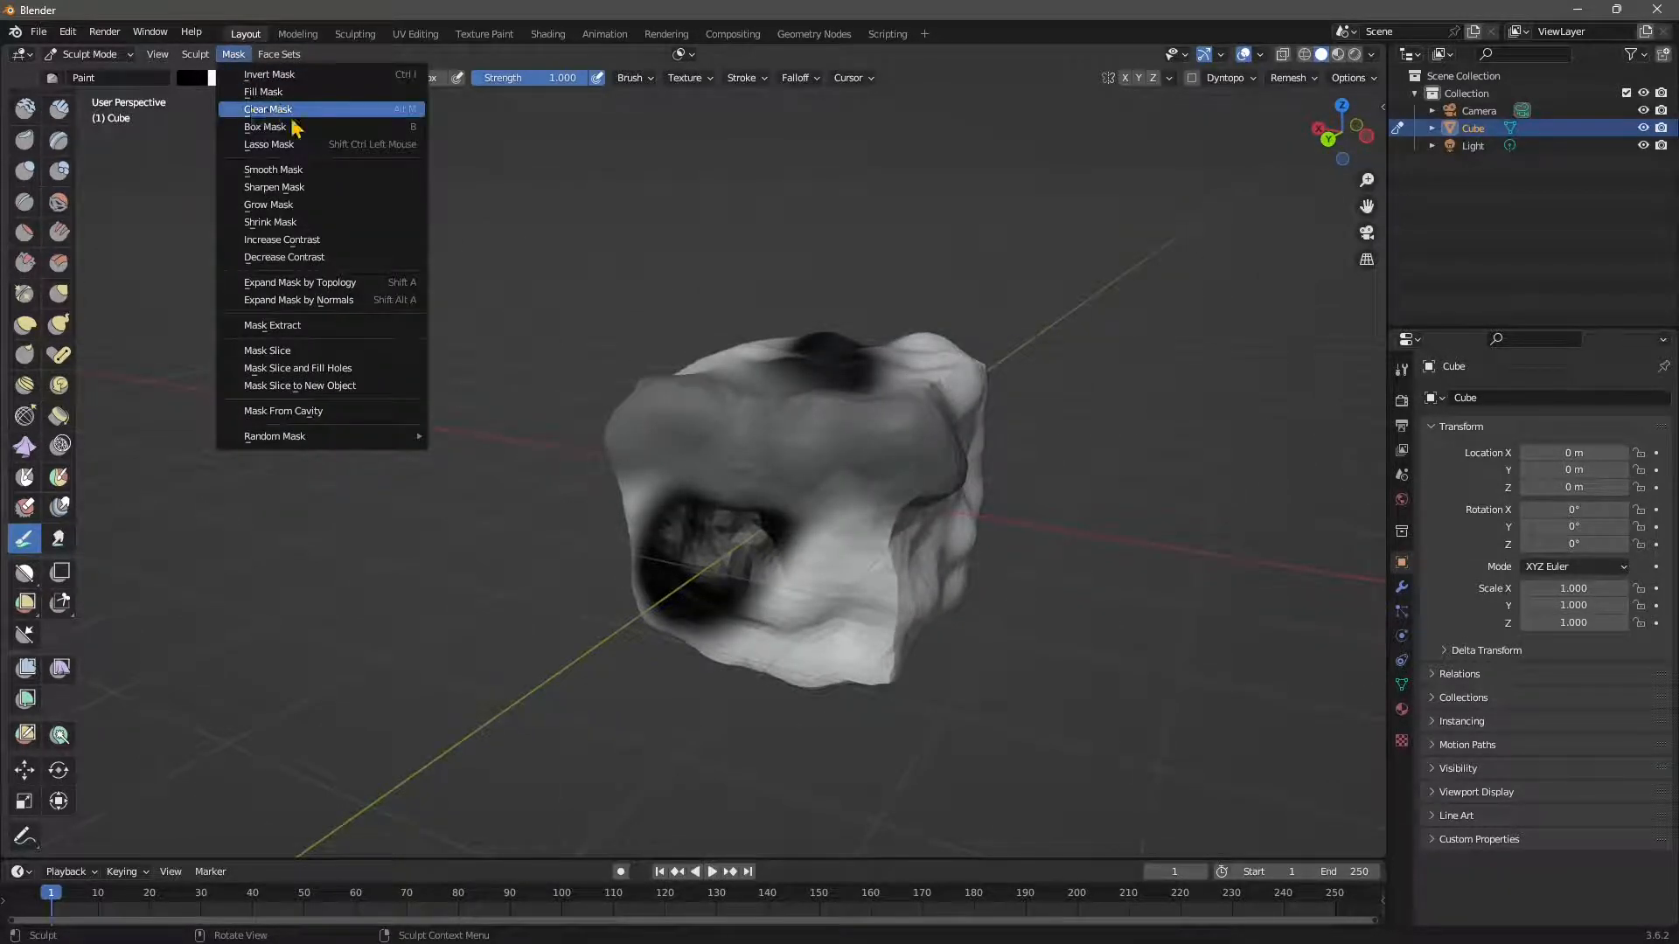
Clear the mask, orbit around the rock, and restore the grey shading on its upper front.
click(404, 116)
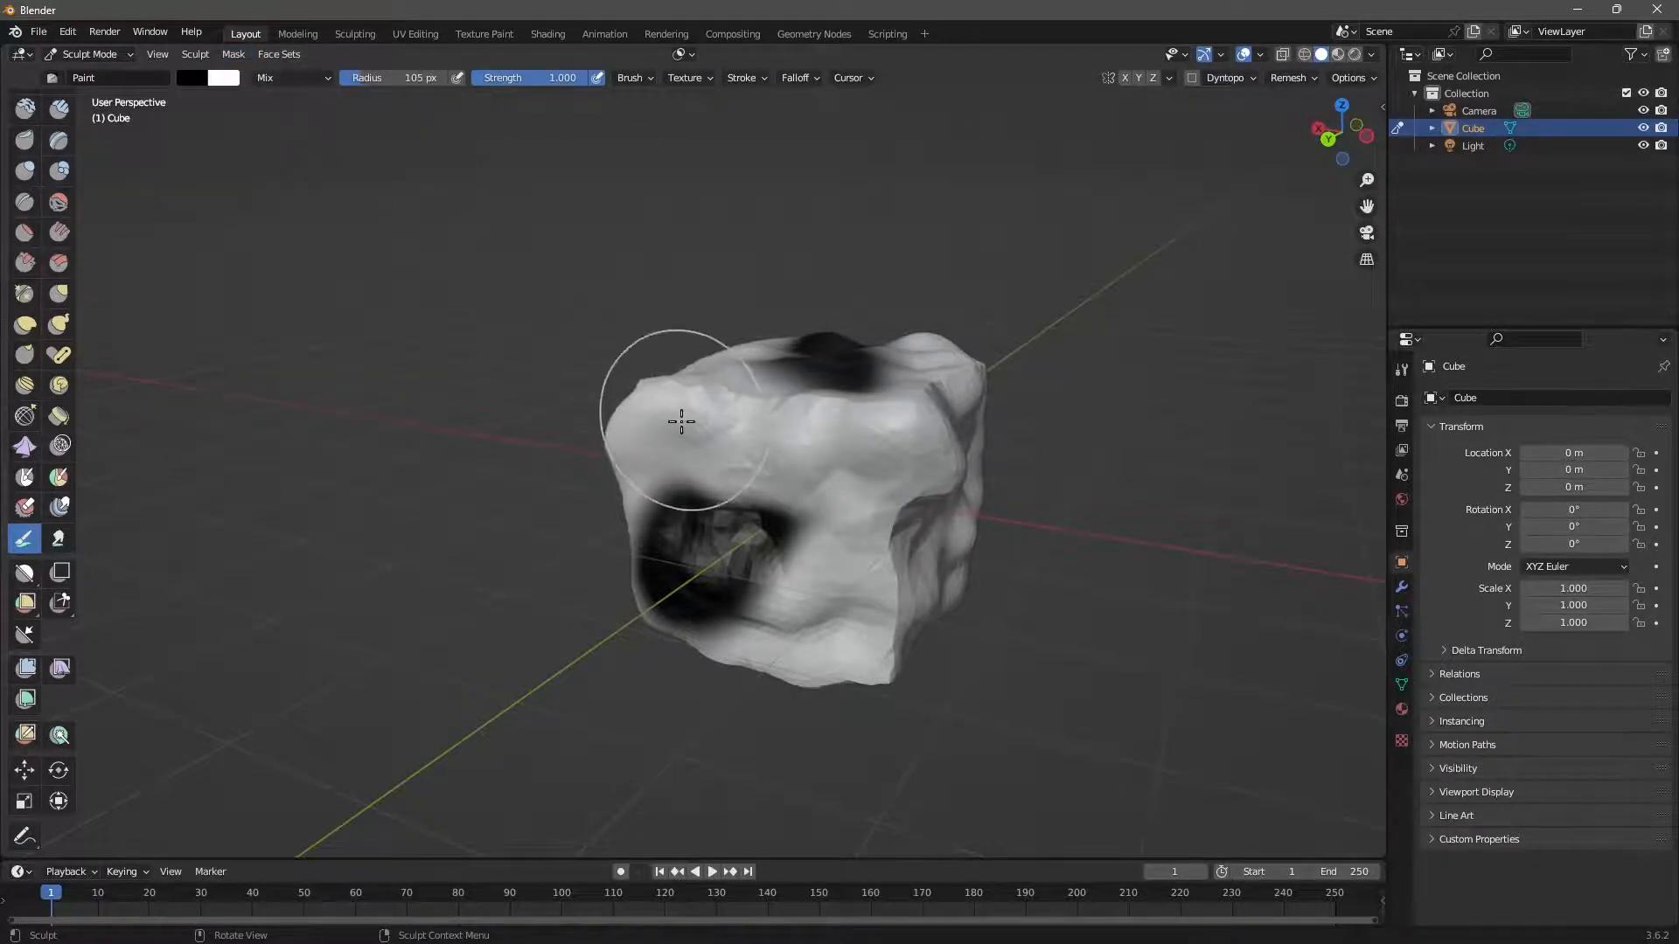
mouse_move(674, 419)
middle_down()
mouse_move(801, 530)
mouse_move(769, 472)
mouse_move(794, 386)
middle_up()
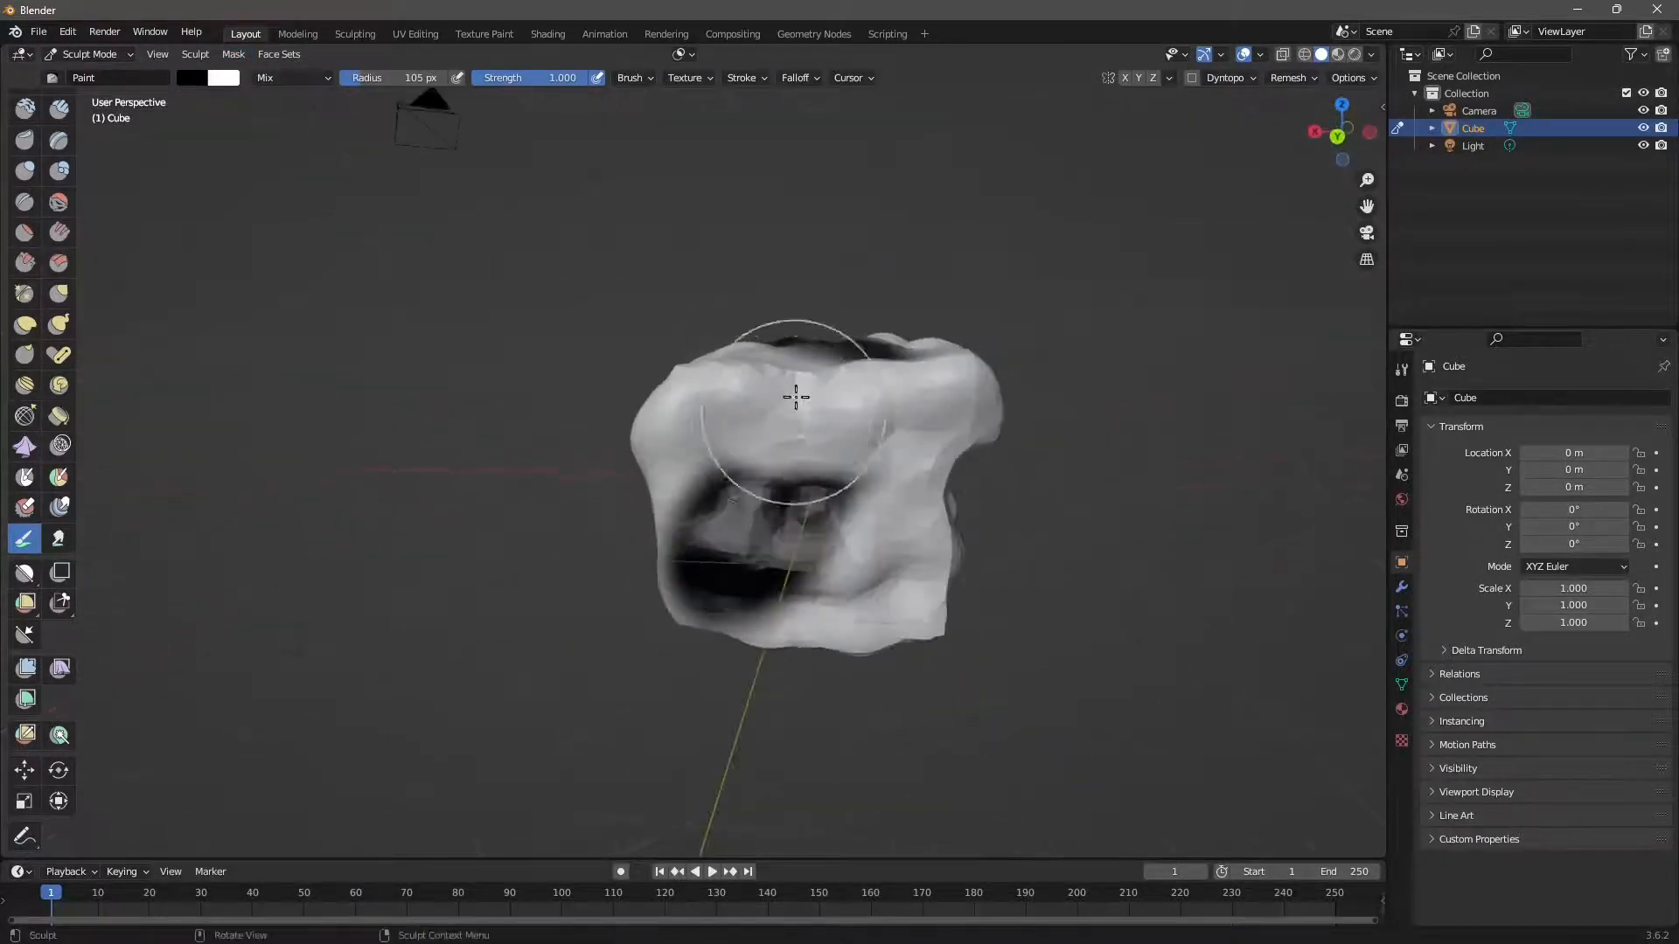
middle_drag(891, 431, 793, 348)
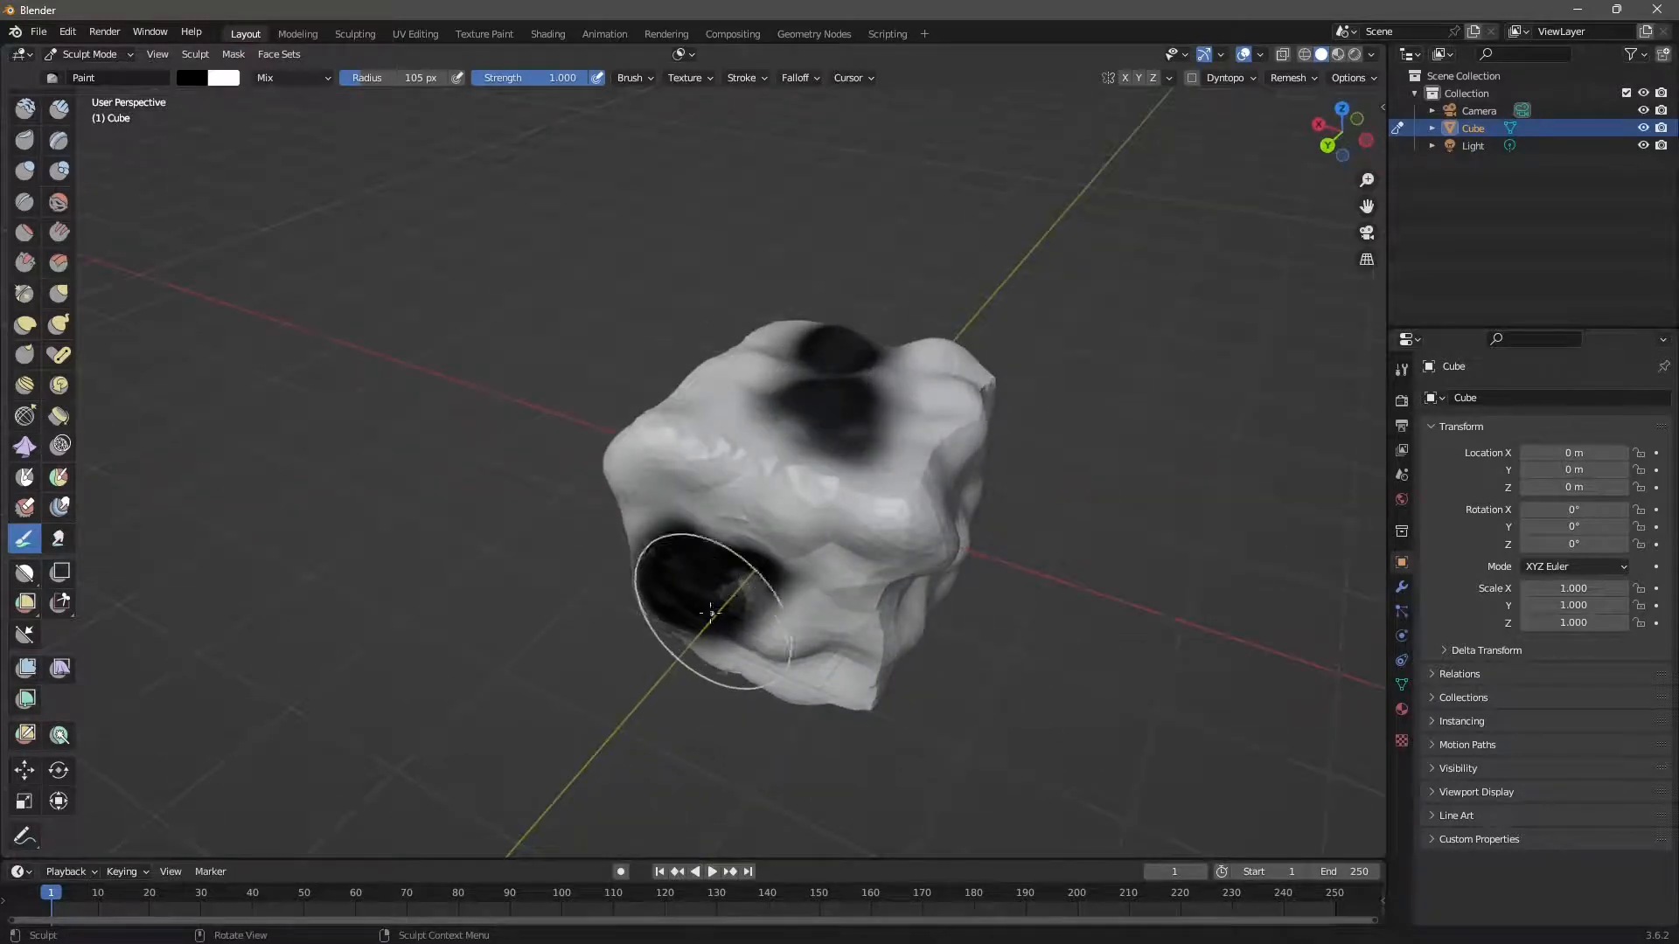
middle_drag(693, 581, 852, 445)
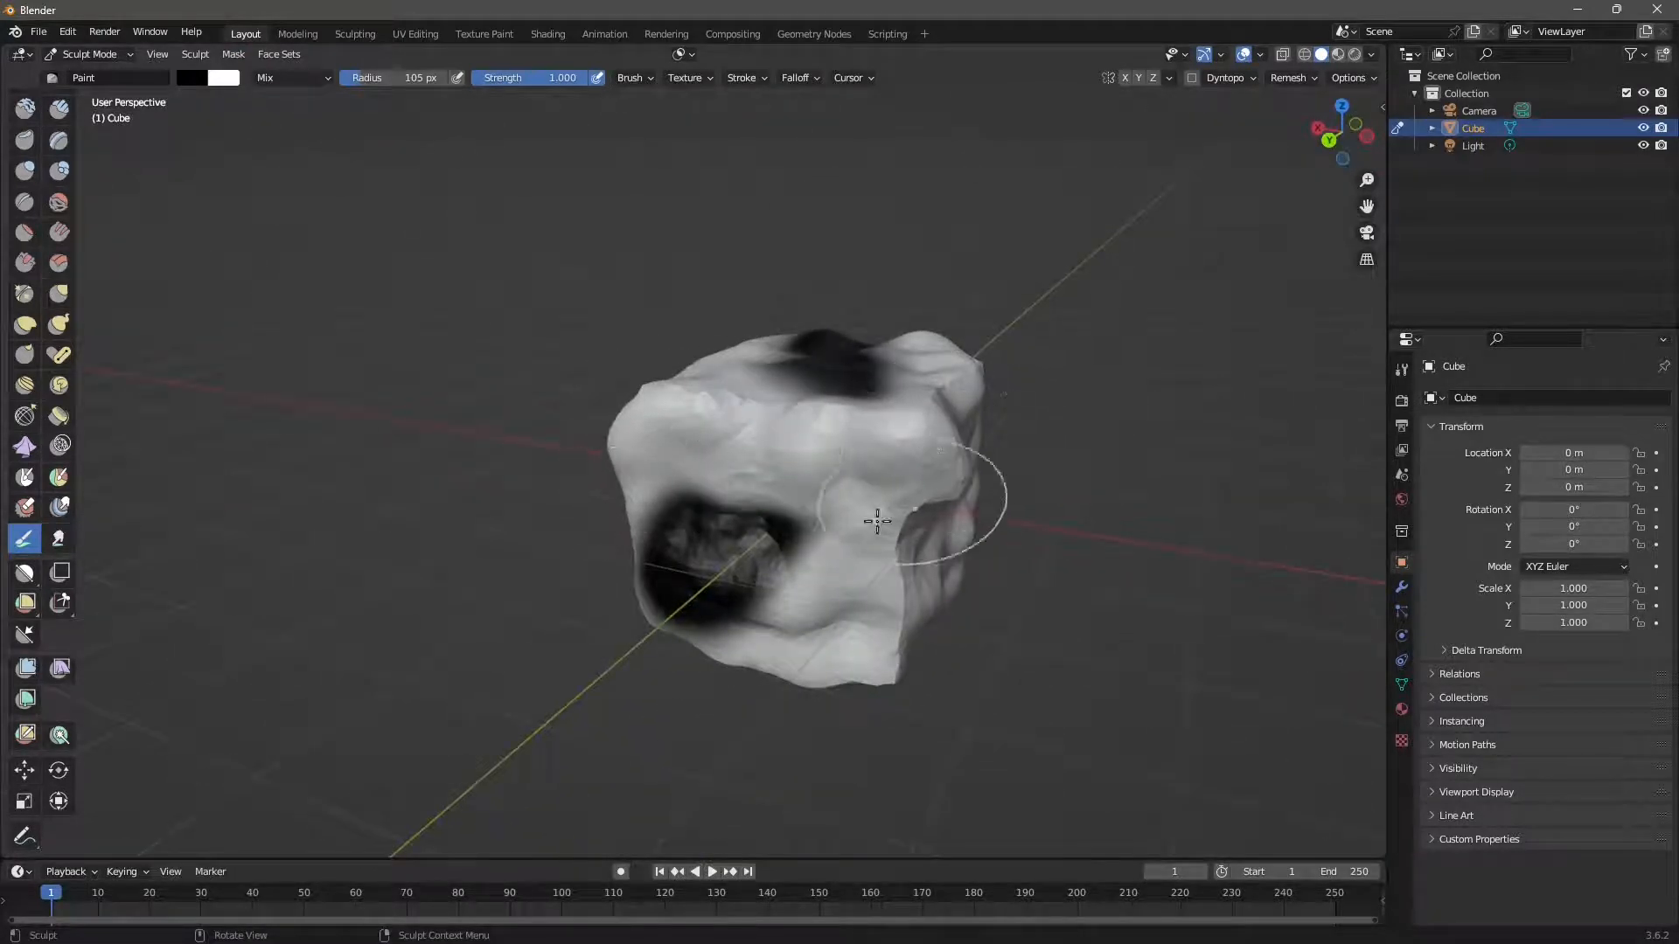
key(ctrl+z)
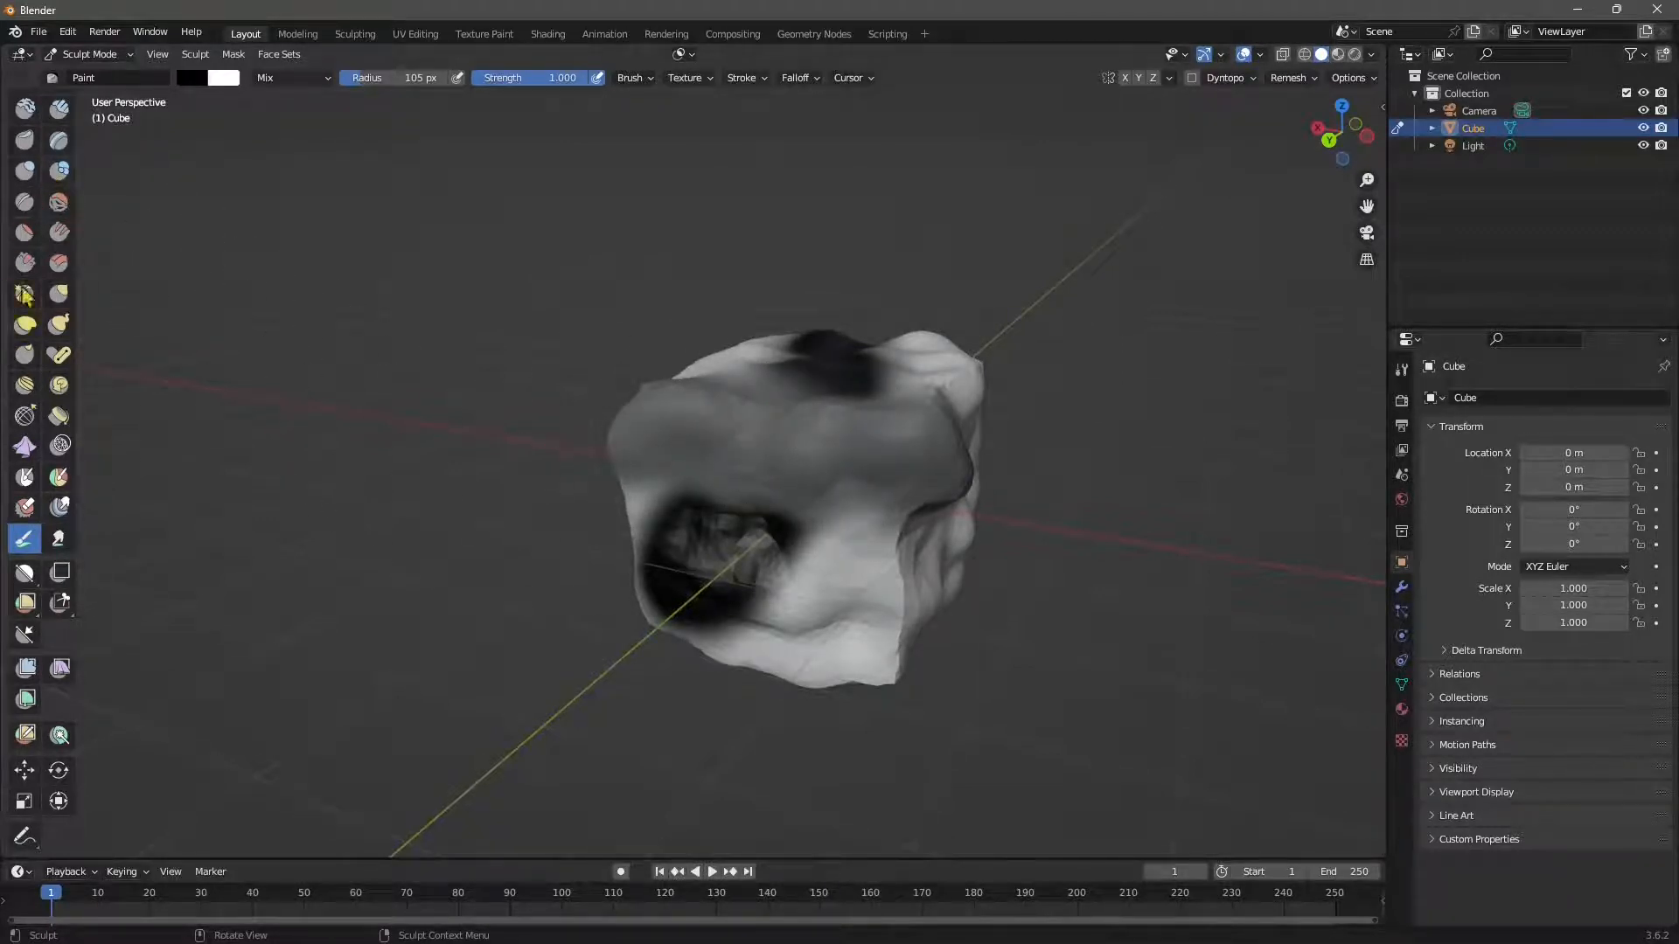
scroll(24, 295, up, 1)
Select the Draw brush with strength 0.574 and radius 69 px.
click(24, 110)
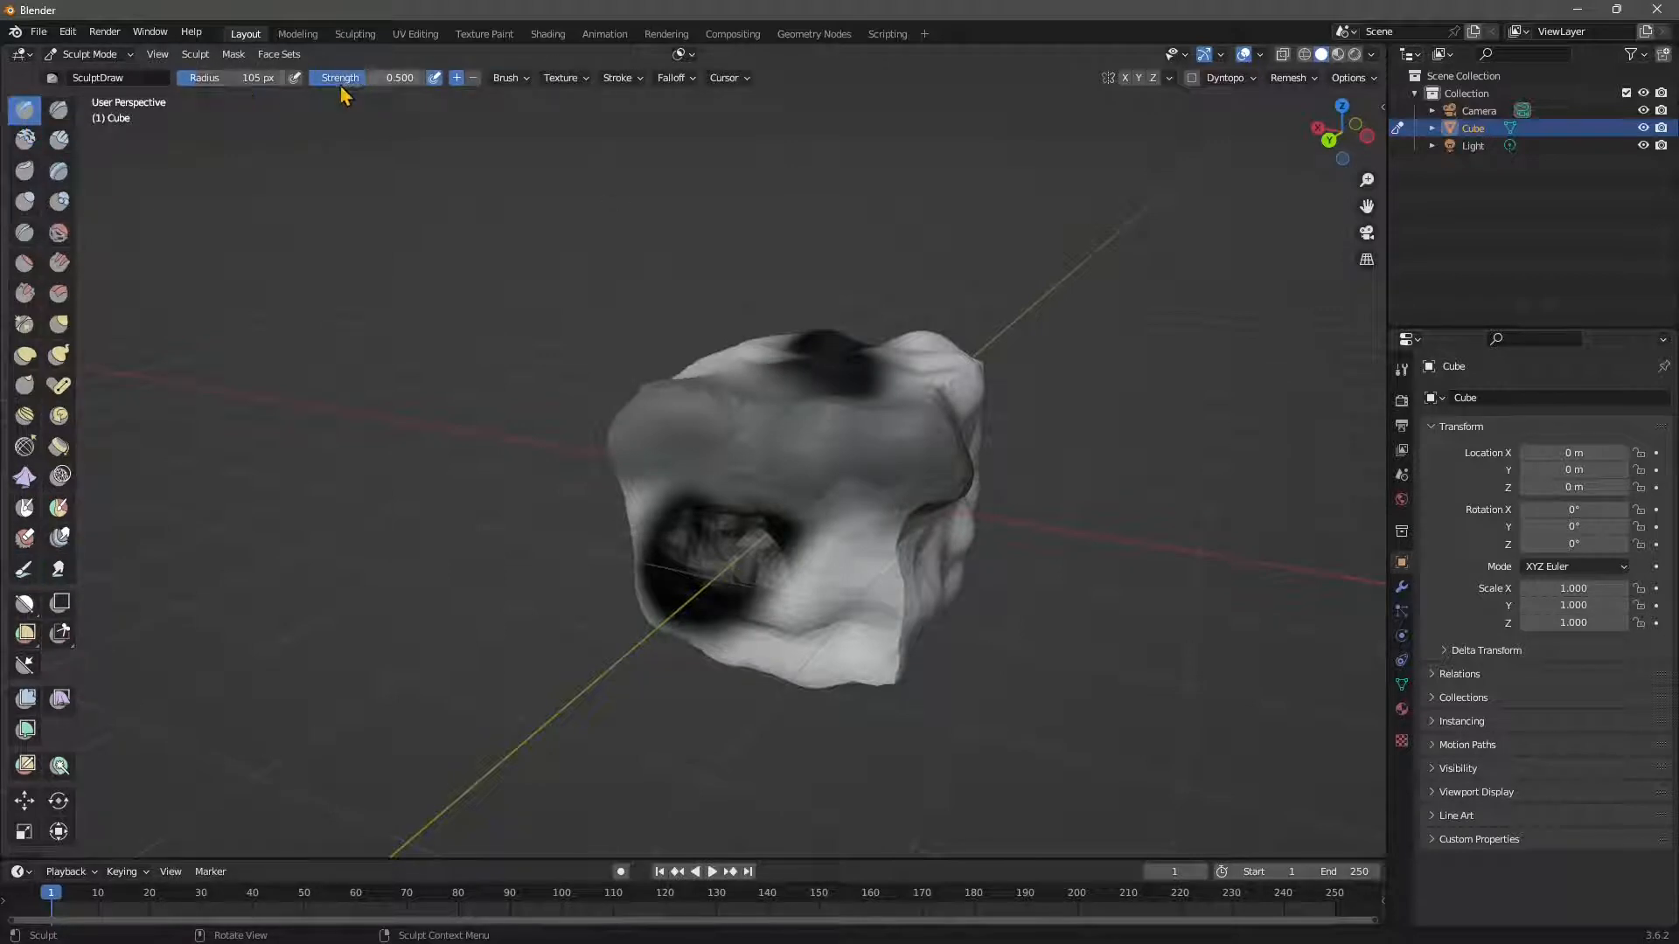
drag(342, 83, 347, 83)
drag(206, 83, 175, 83)
Sculpt dents and bulges across the cube's lower-left, front-right and upper surfaces.
mouse_move(741, 582)
mouse_down()
mouse_move(690, 595)
mouse_move(674, 560)
mouse_move(744, 525)
mouse_move(789, 436)
mouse_move(743, 538)
mouse_move(862, 536)
mouse_move(700, 525)
mouse_move(802, 532)
mouse_up()
mouse_move(802, 532)
middle_down()
mouse_move(825, 513)
mouse_move(784, 517)
middle_up()
mouse_move(823, 541)
mouse_down()
mouse_move(878, 517)
mouse_move(769, 402)
mouse_up()
middle_drag(769, 402, 843, 454)
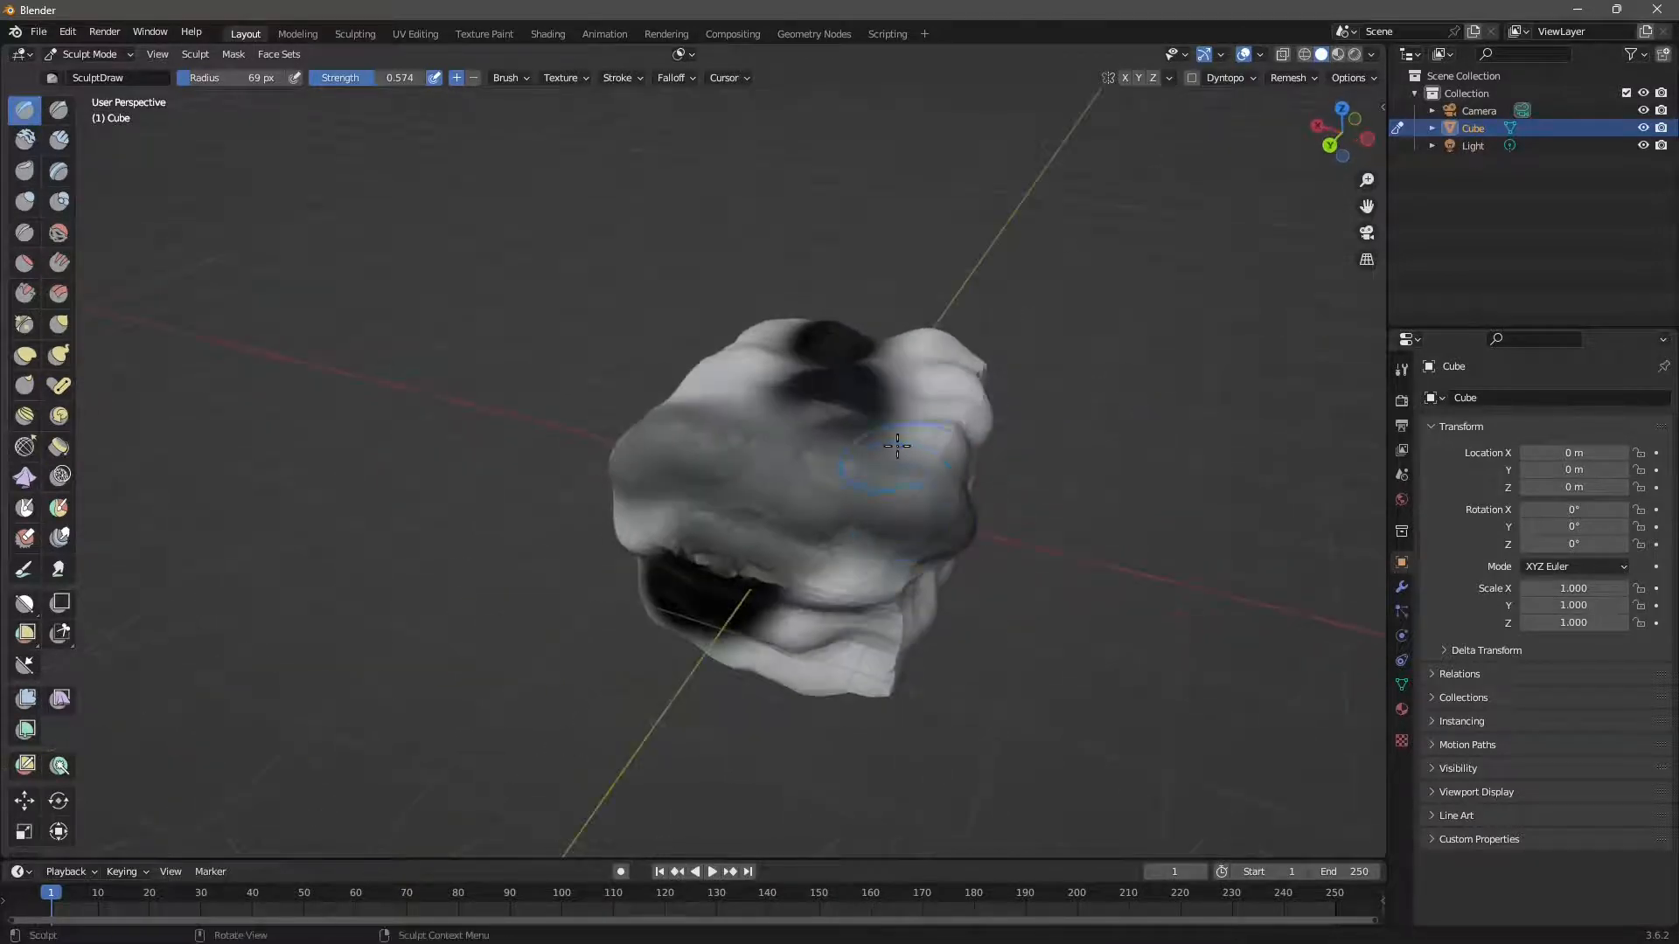
mouse_move(896, 446)
mouse_down()
mouse_move(821, 411)
mouse_move(673, 407)
mouse_up()
middle_drag(752, 451, 851, 447)
drag(846, 395, 701, 400)
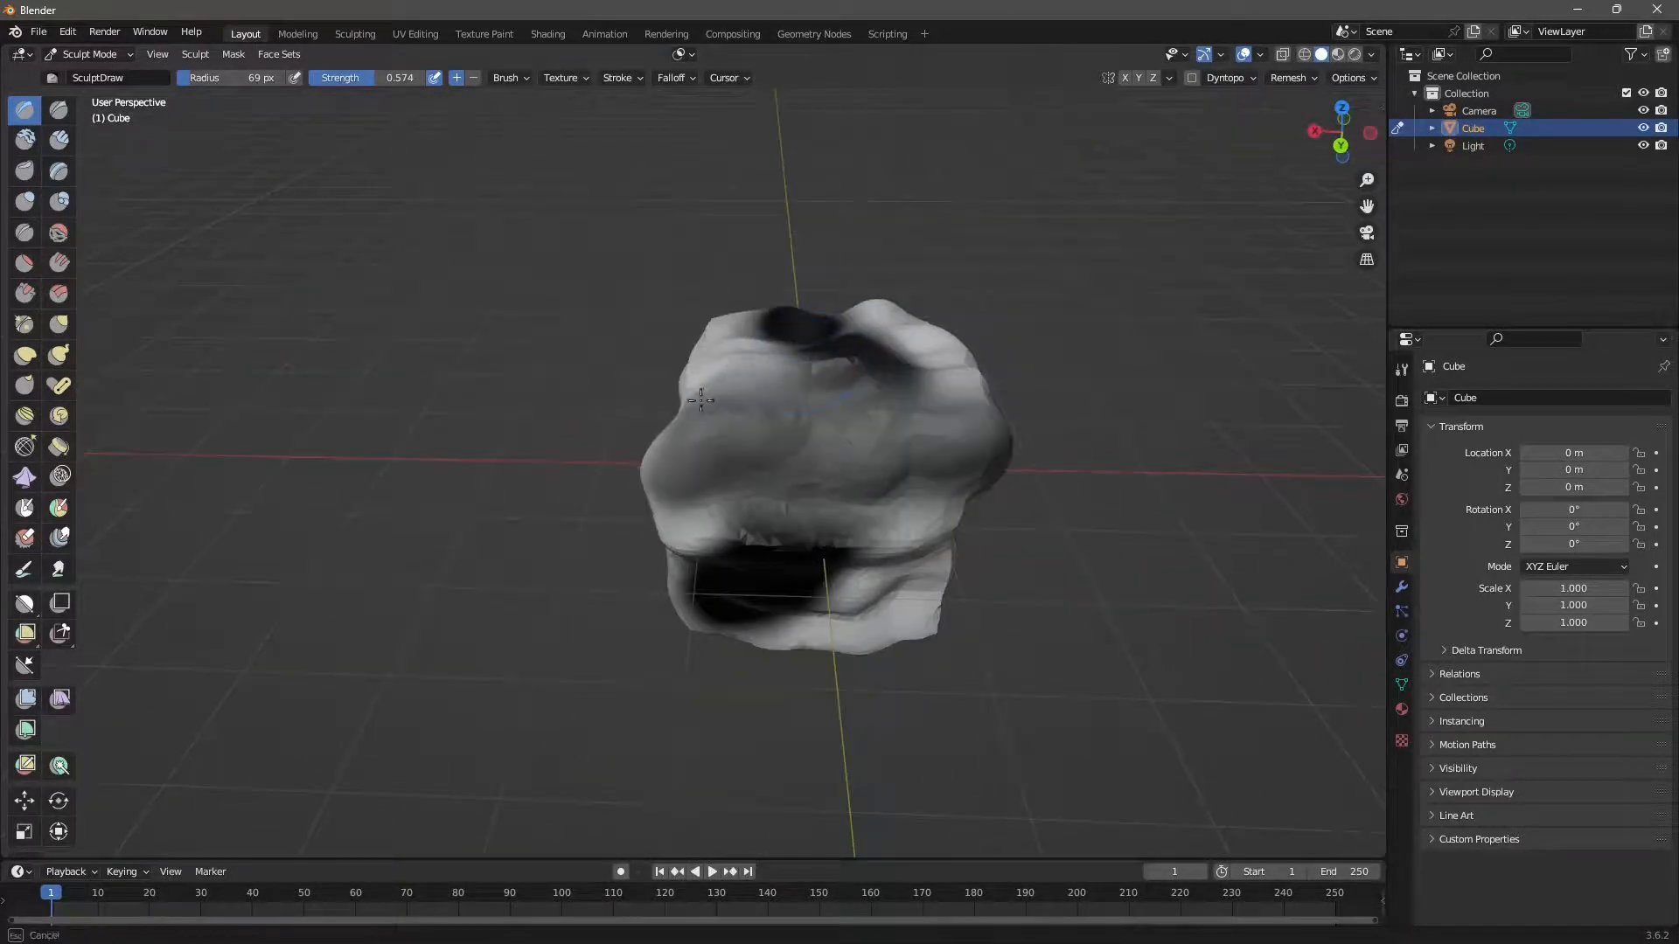
drag(728, 516, 730, 518)
mouse_move(731, 518)
middle_down()
mouse_move(820, 561)
mouse_move(726, 487)
mouse_move(685, 422)
middle_up()
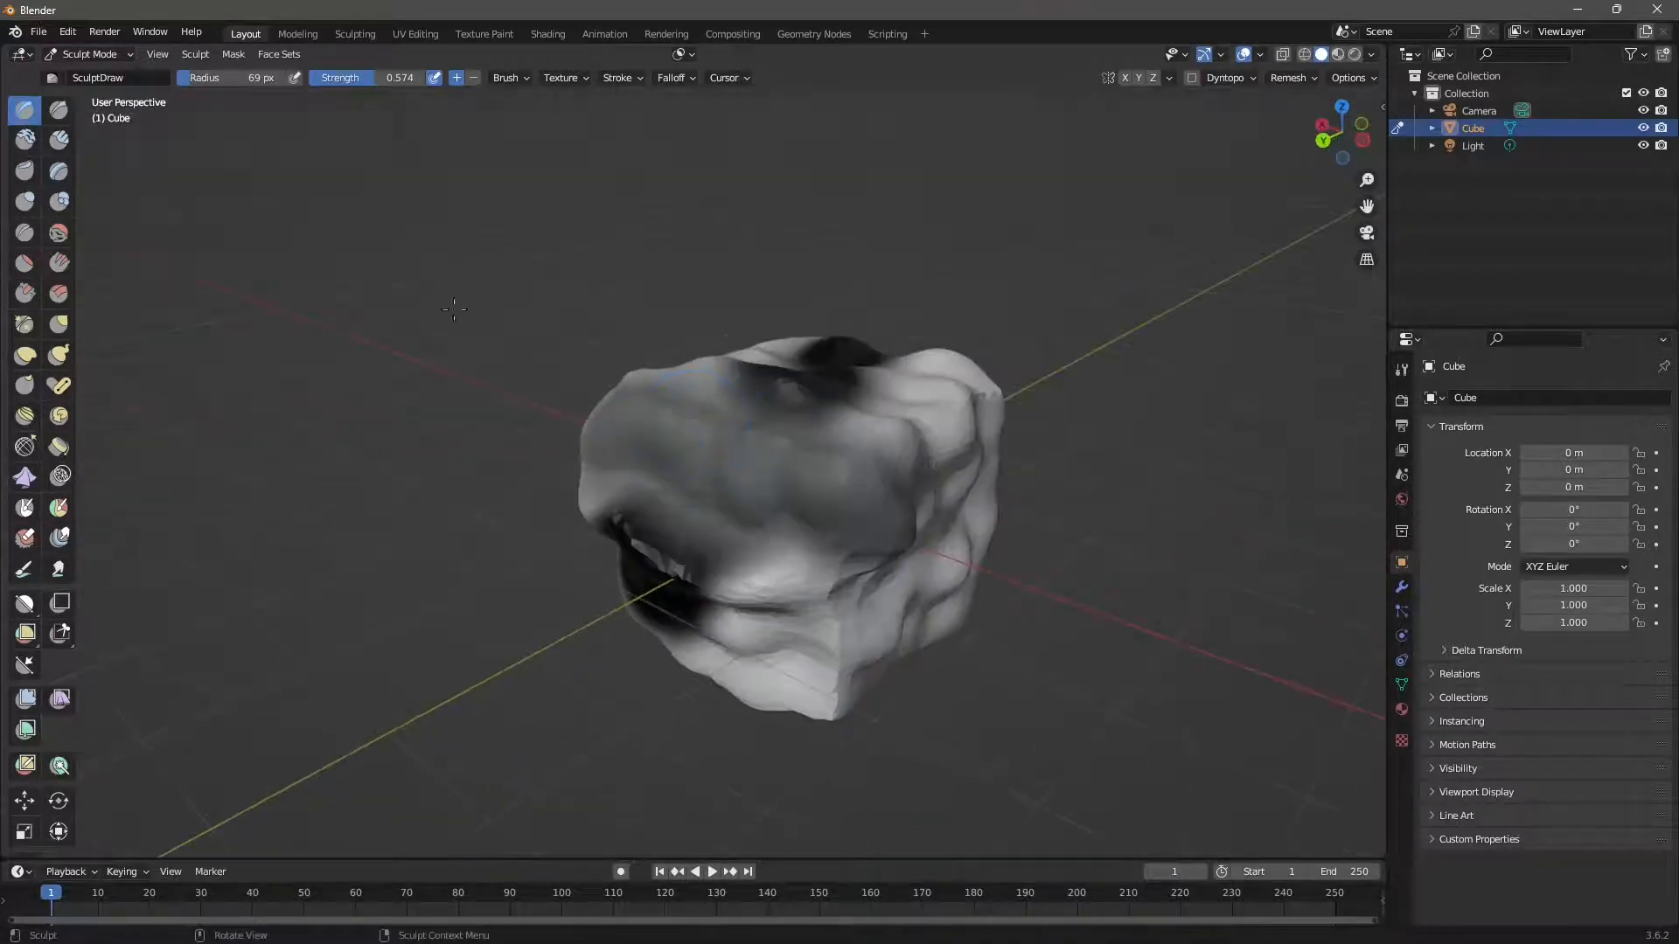
click(235, 55)
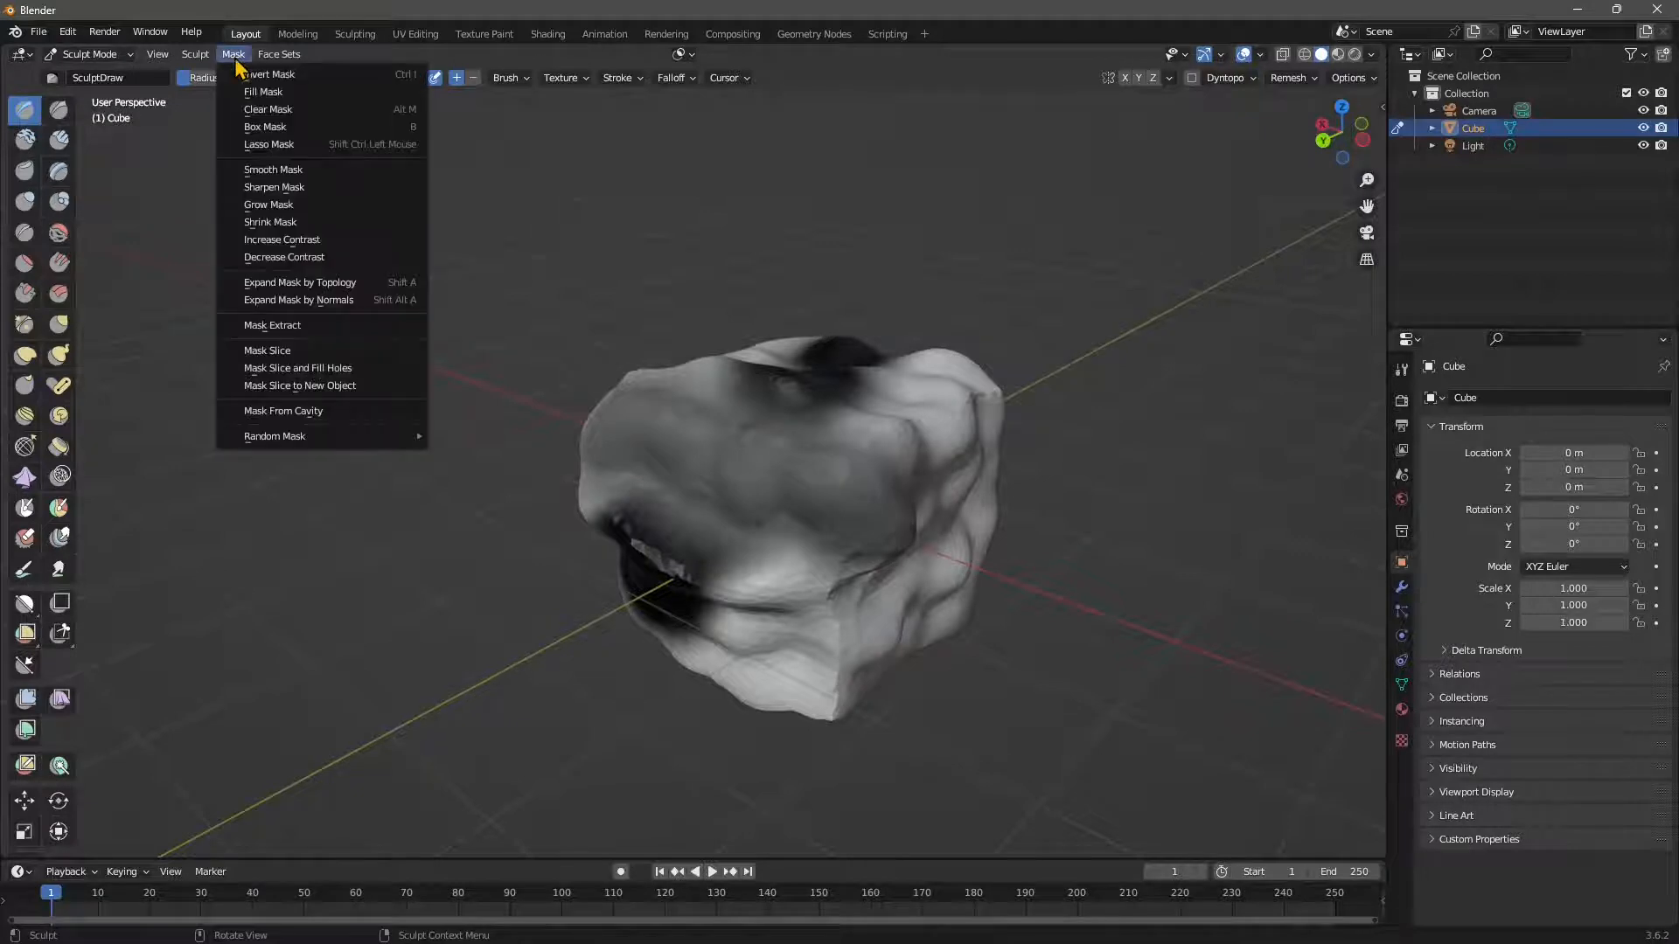
Clear the mask and orbit around the cube to inspect it.
click(256, 110)
middle_drag(840, 443, 800, 526)
scroll(755, 564, up, 2)
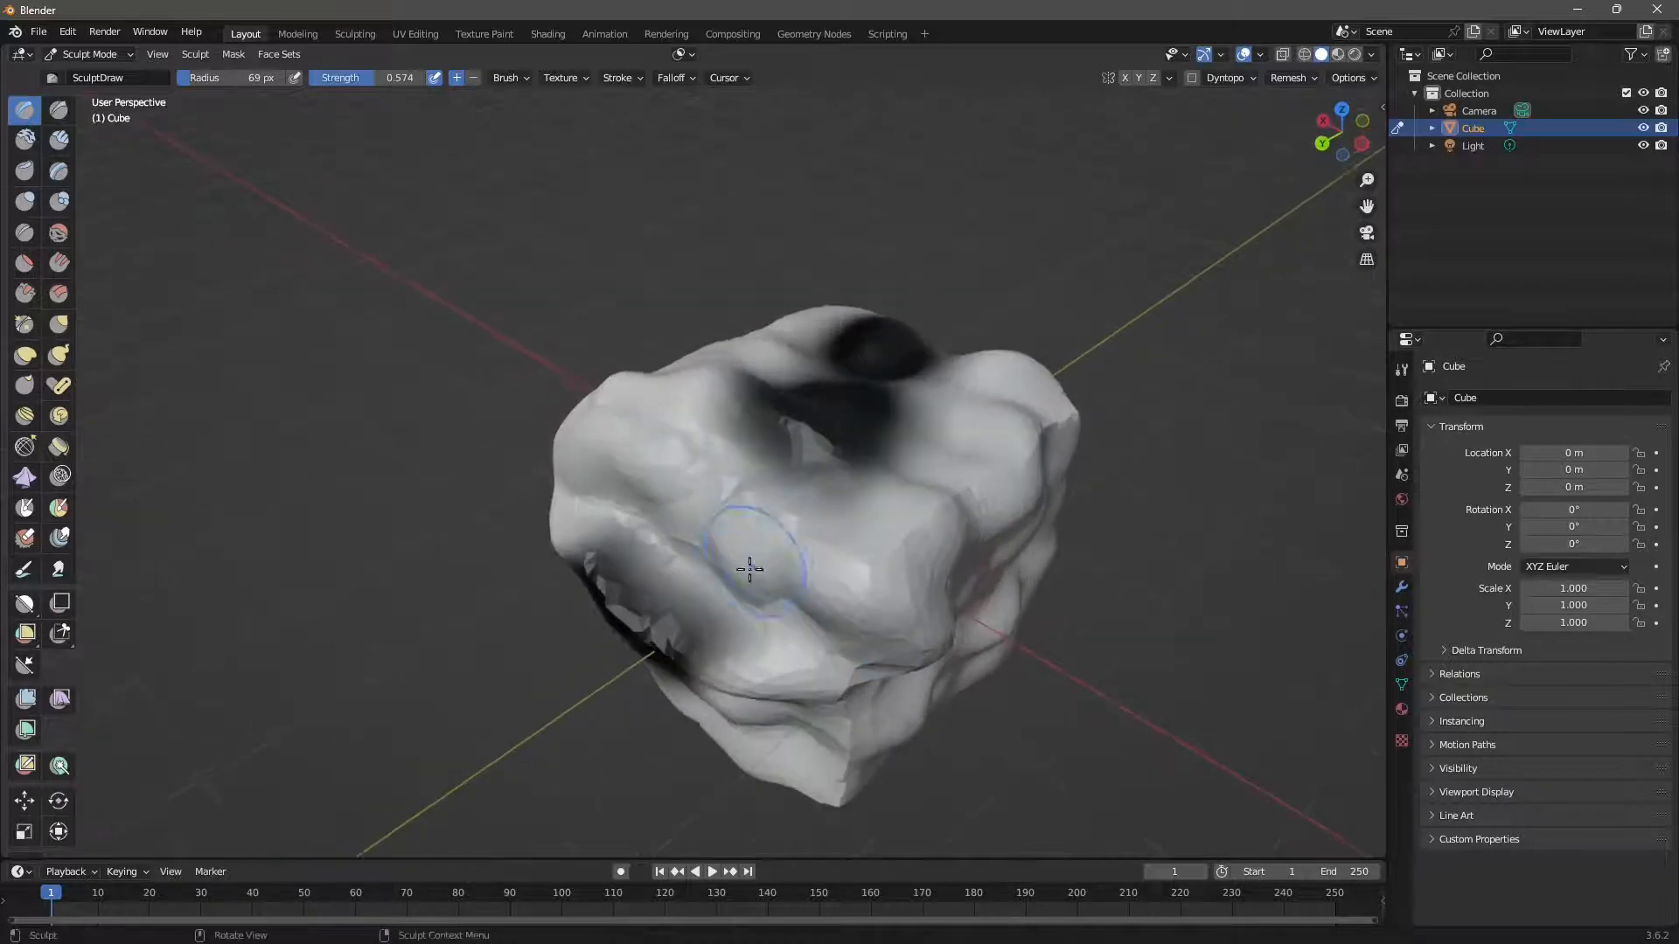
mouse_move(747, 582)
middle_down()
mouse_move(765, 530)
mouse_move(548, 375)
mouse_move(749, 554)
mouse_move(480, 444)
middle_up()
scroll(480, 444, down, 1)
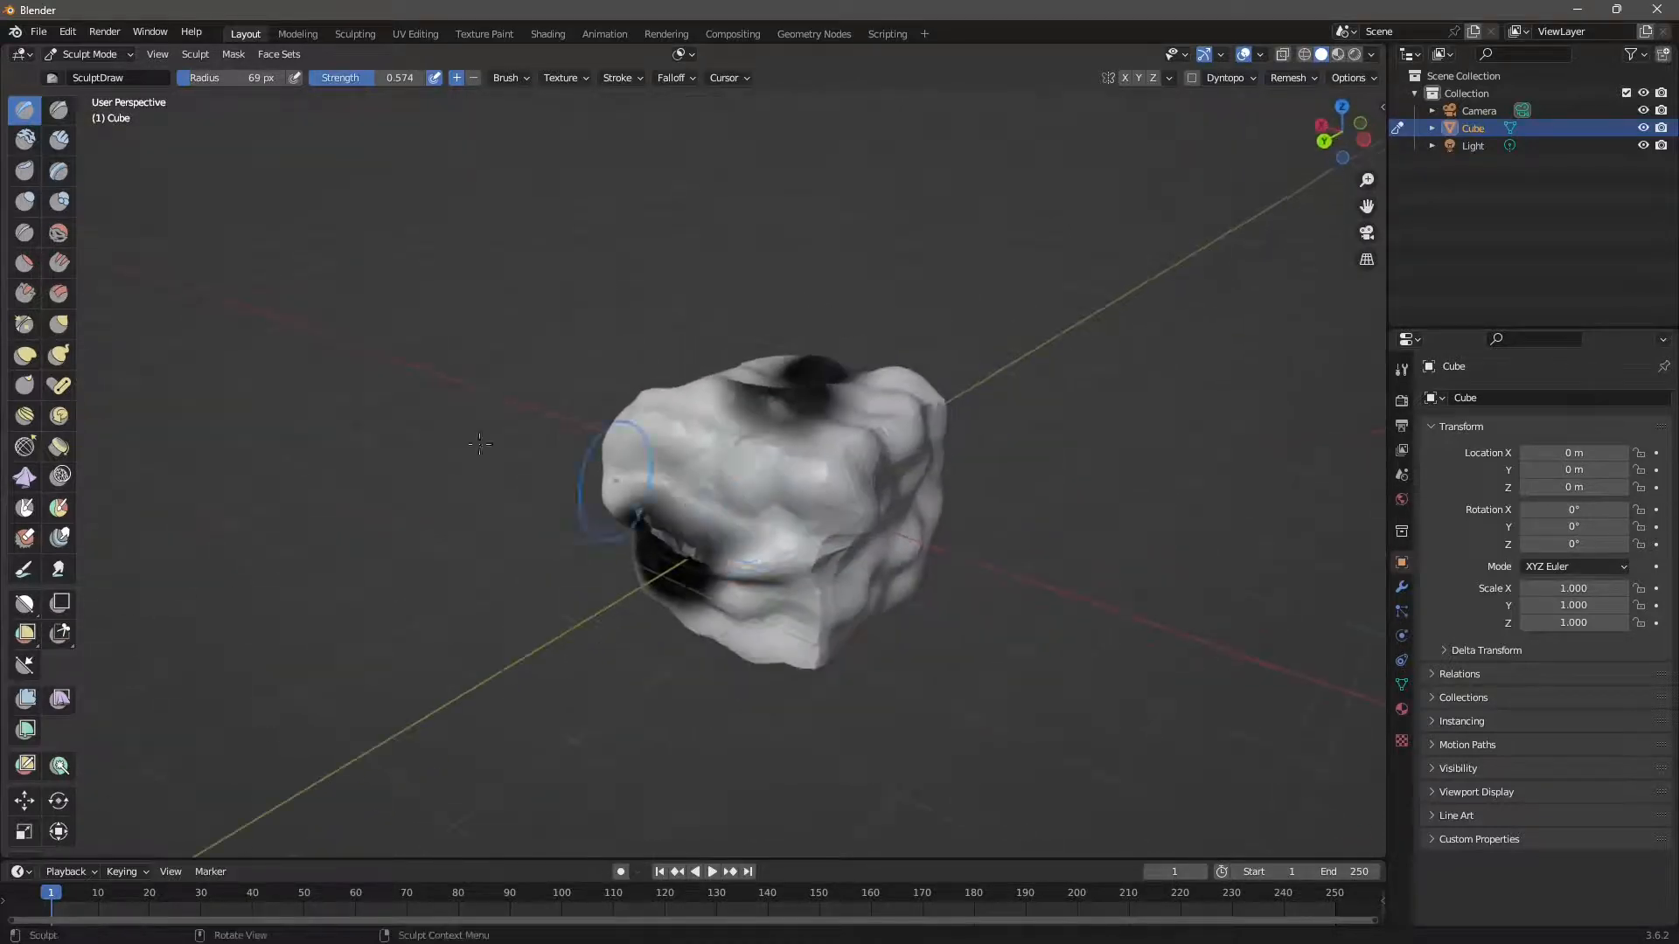
scroll(724, 567, up, 2)
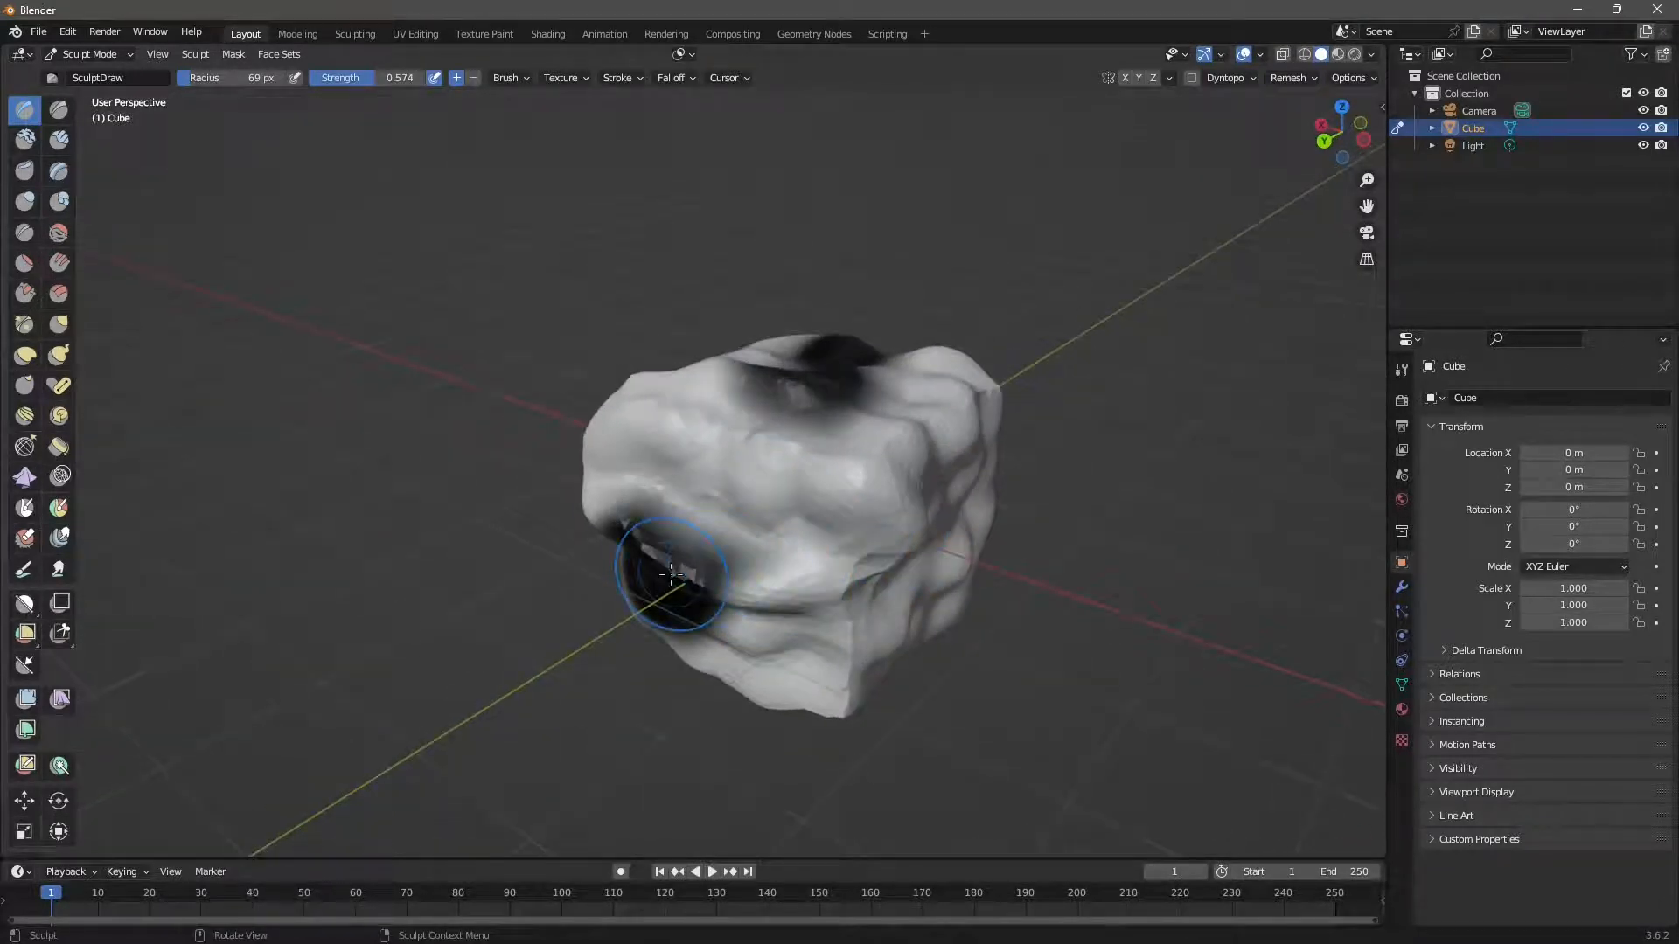
mouse_move(671, 572)
middle_down()
mouse_move(657, 562)
mouse_move(750, 562)
mouse_move(782, 587)
middle_up()
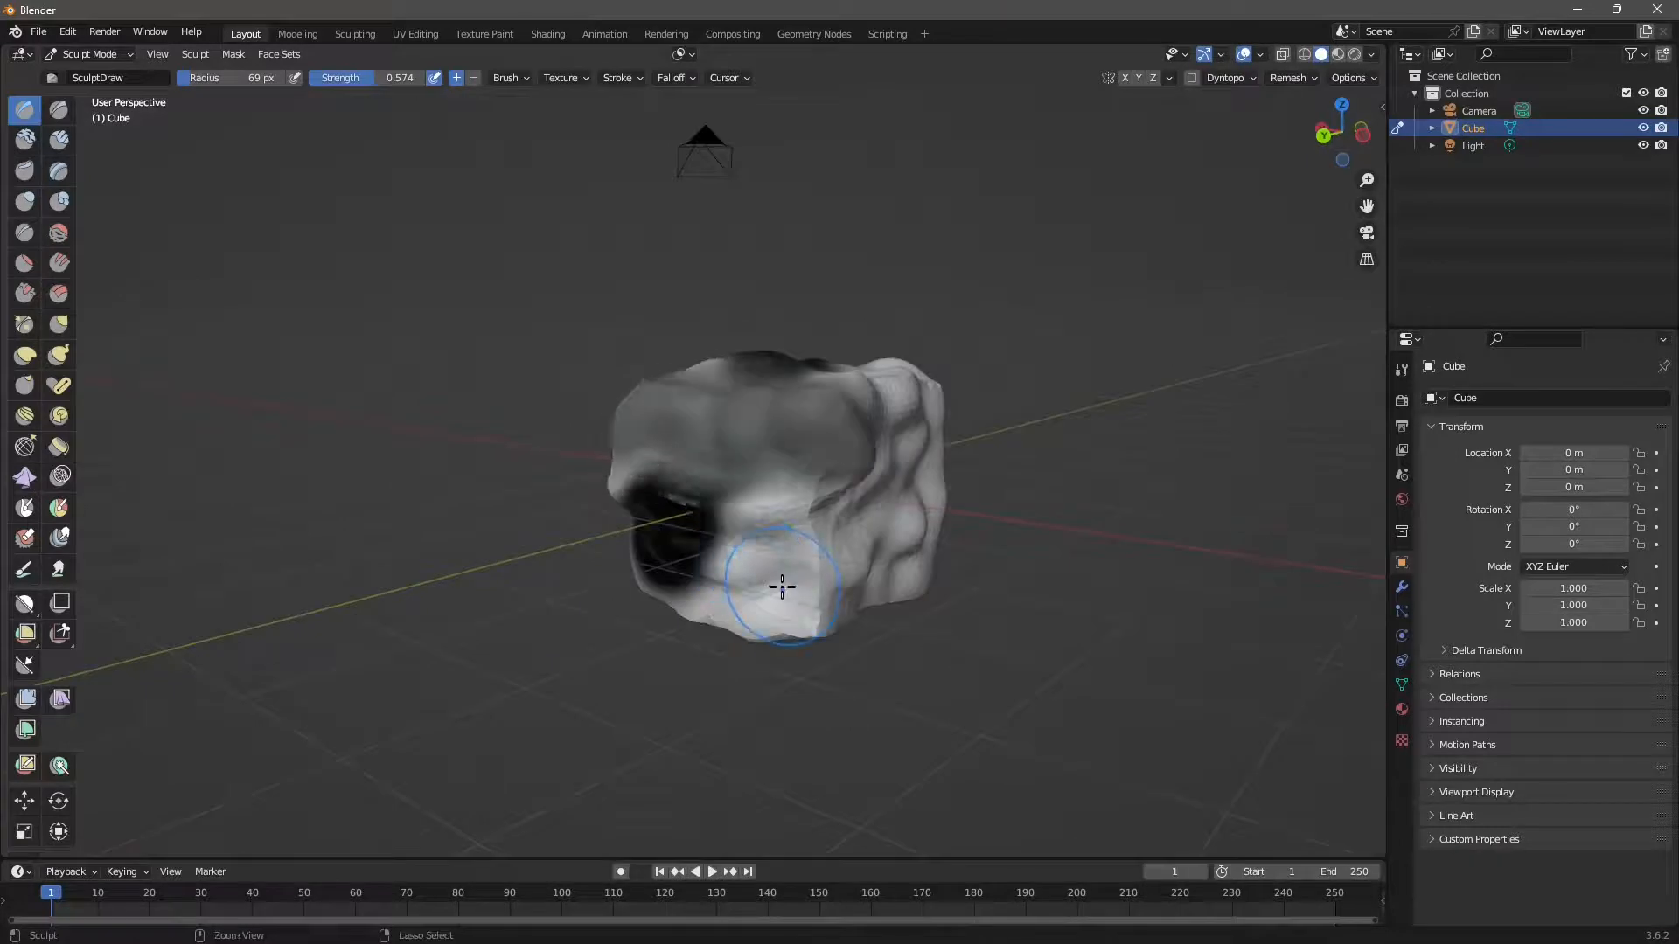
Undo the latest sculpt strokes with Ctrl+Z, removing the dark pit and extra bumps.
key(ctrl+z)
key(ctrl+z)
key(ctrl+z)
key(ctrl+z)
key(ctrl+z)
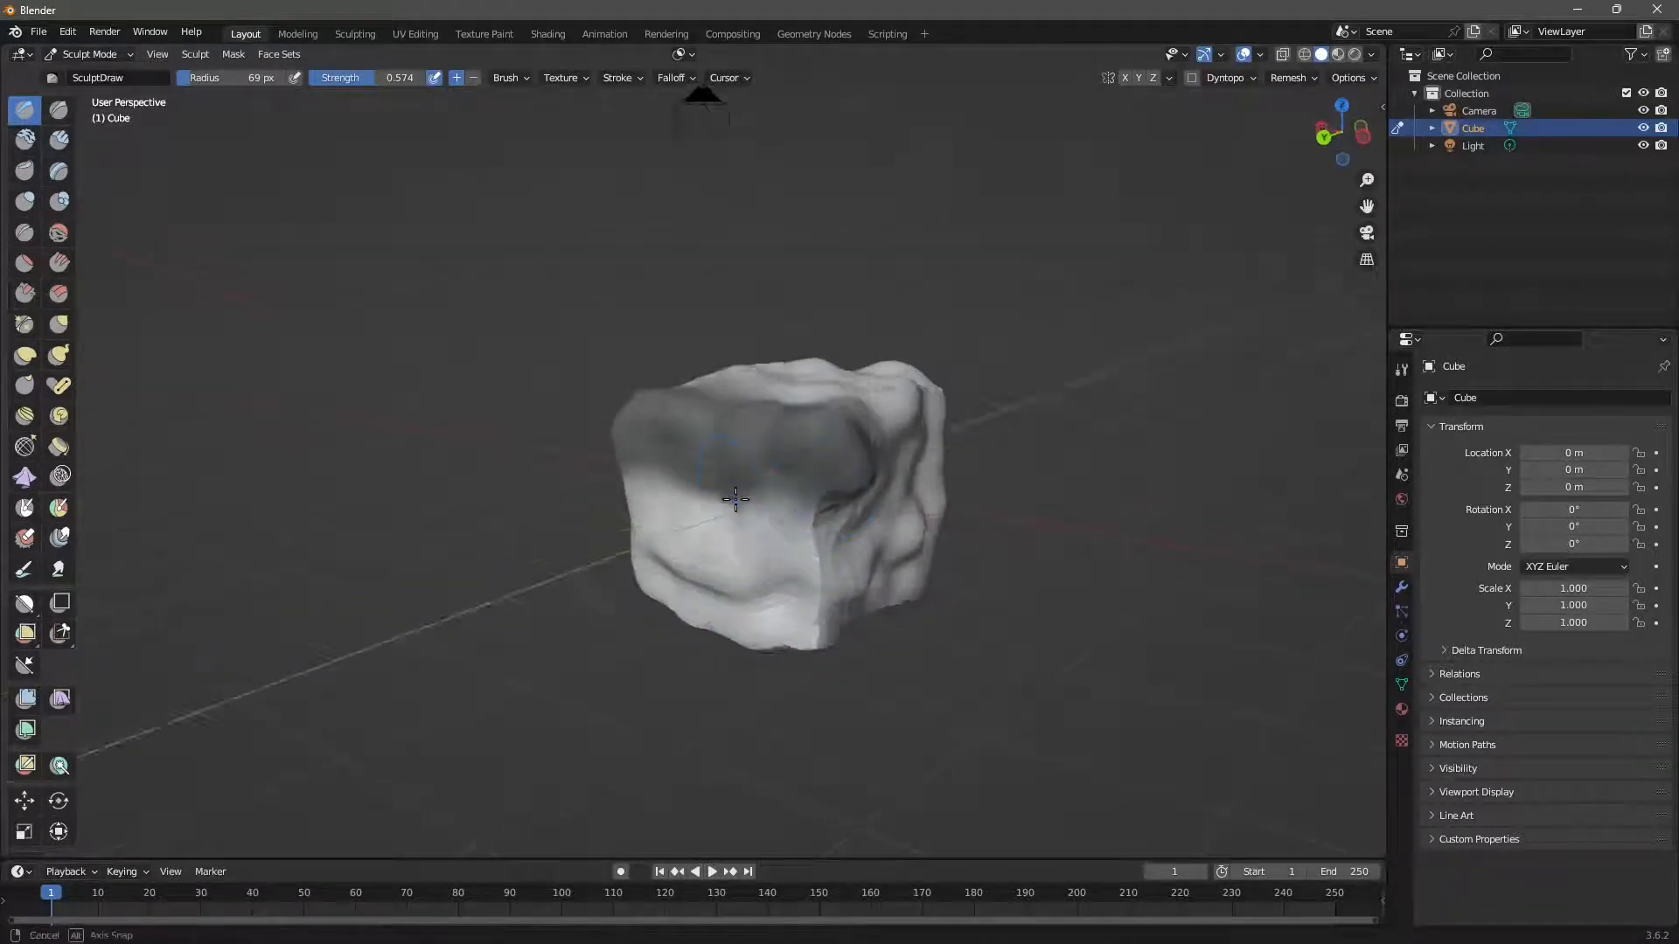
middle_drag(752, 485, 377, 248)
click(233, 58)
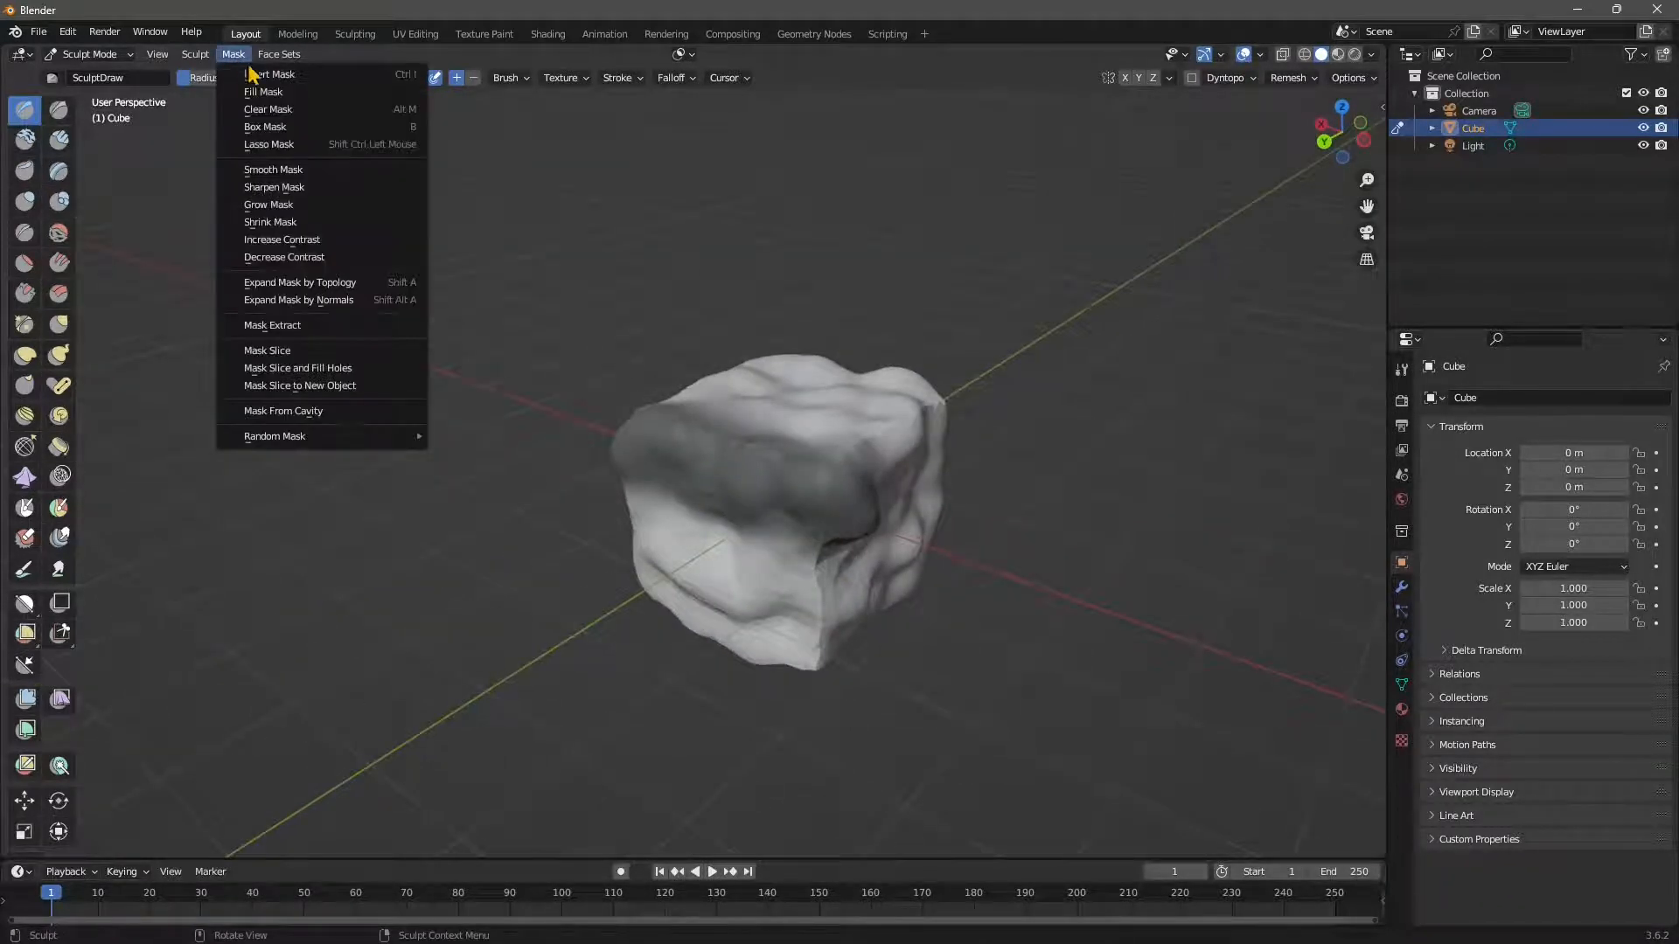
Fill the whole cube with a mask, then clear it.
mouse_move(612, 419)
middle_down()
mouse_move(660, 441)
mouse_move(630, 437)
middle_up()
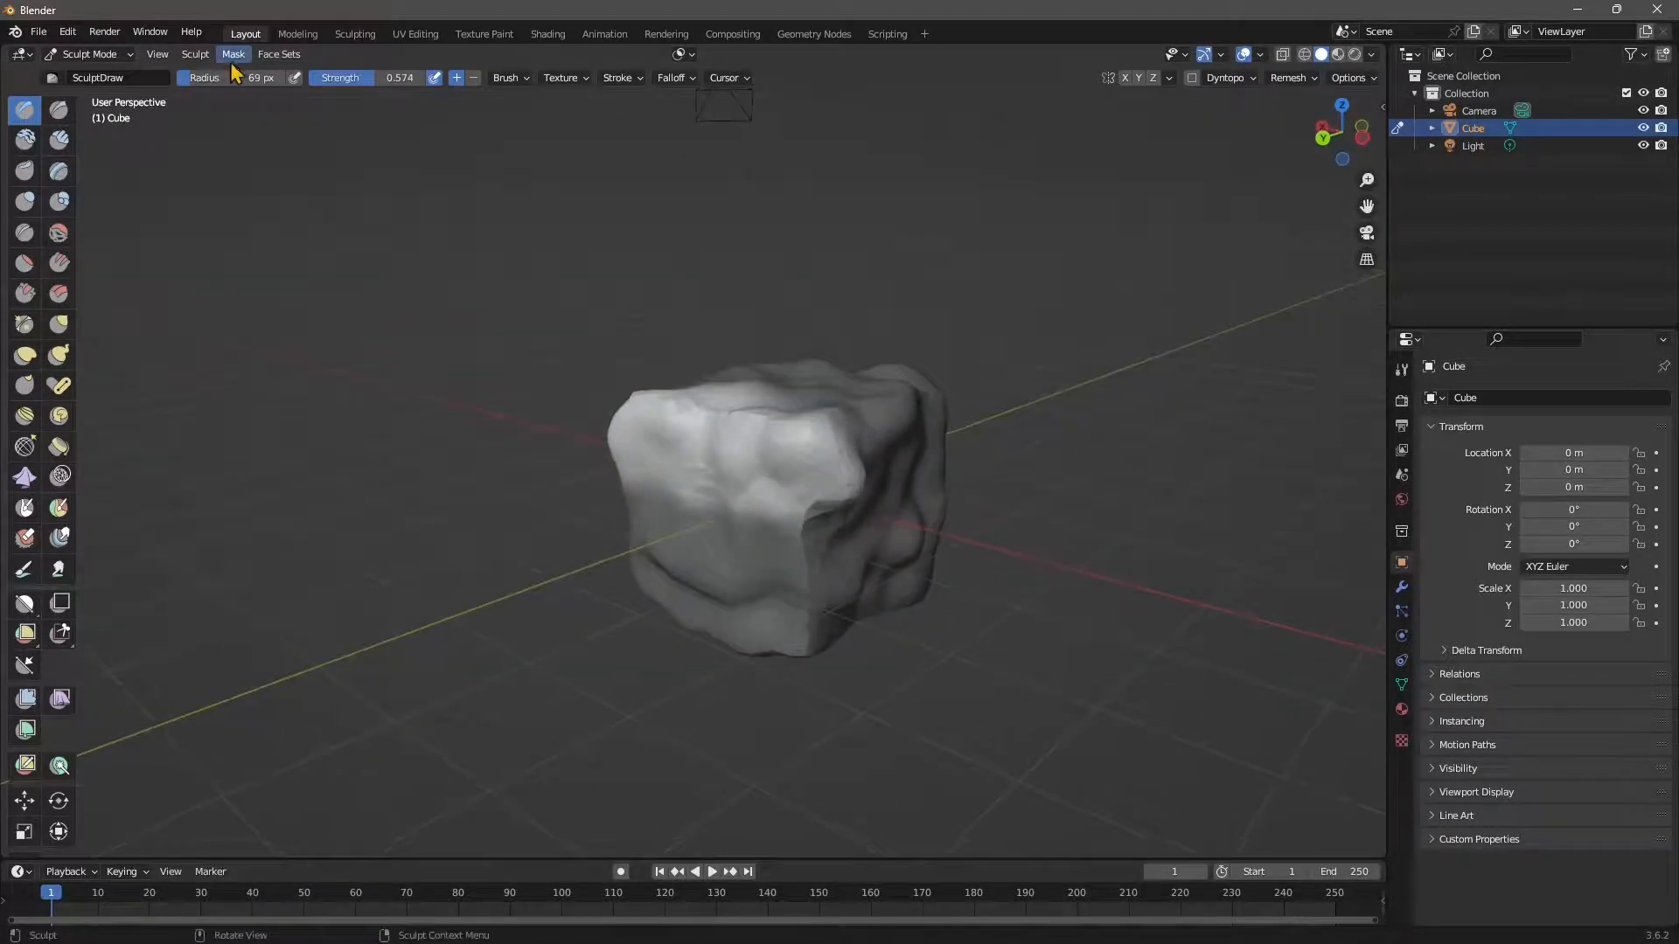
click(234, 58)
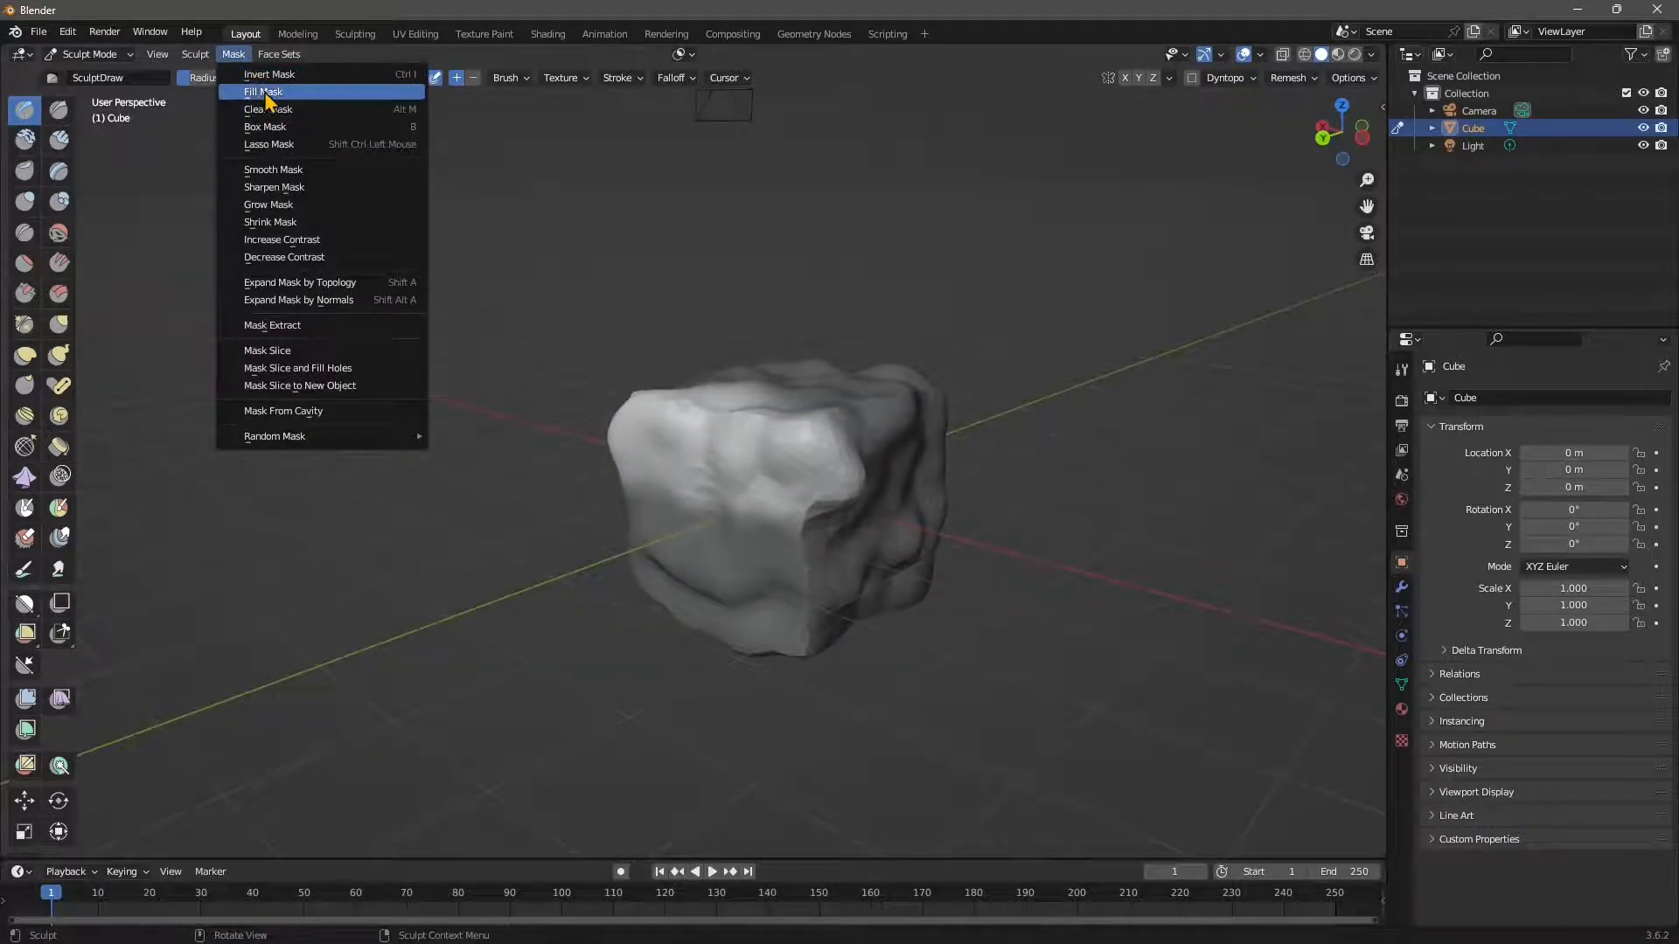
click(265, 92)
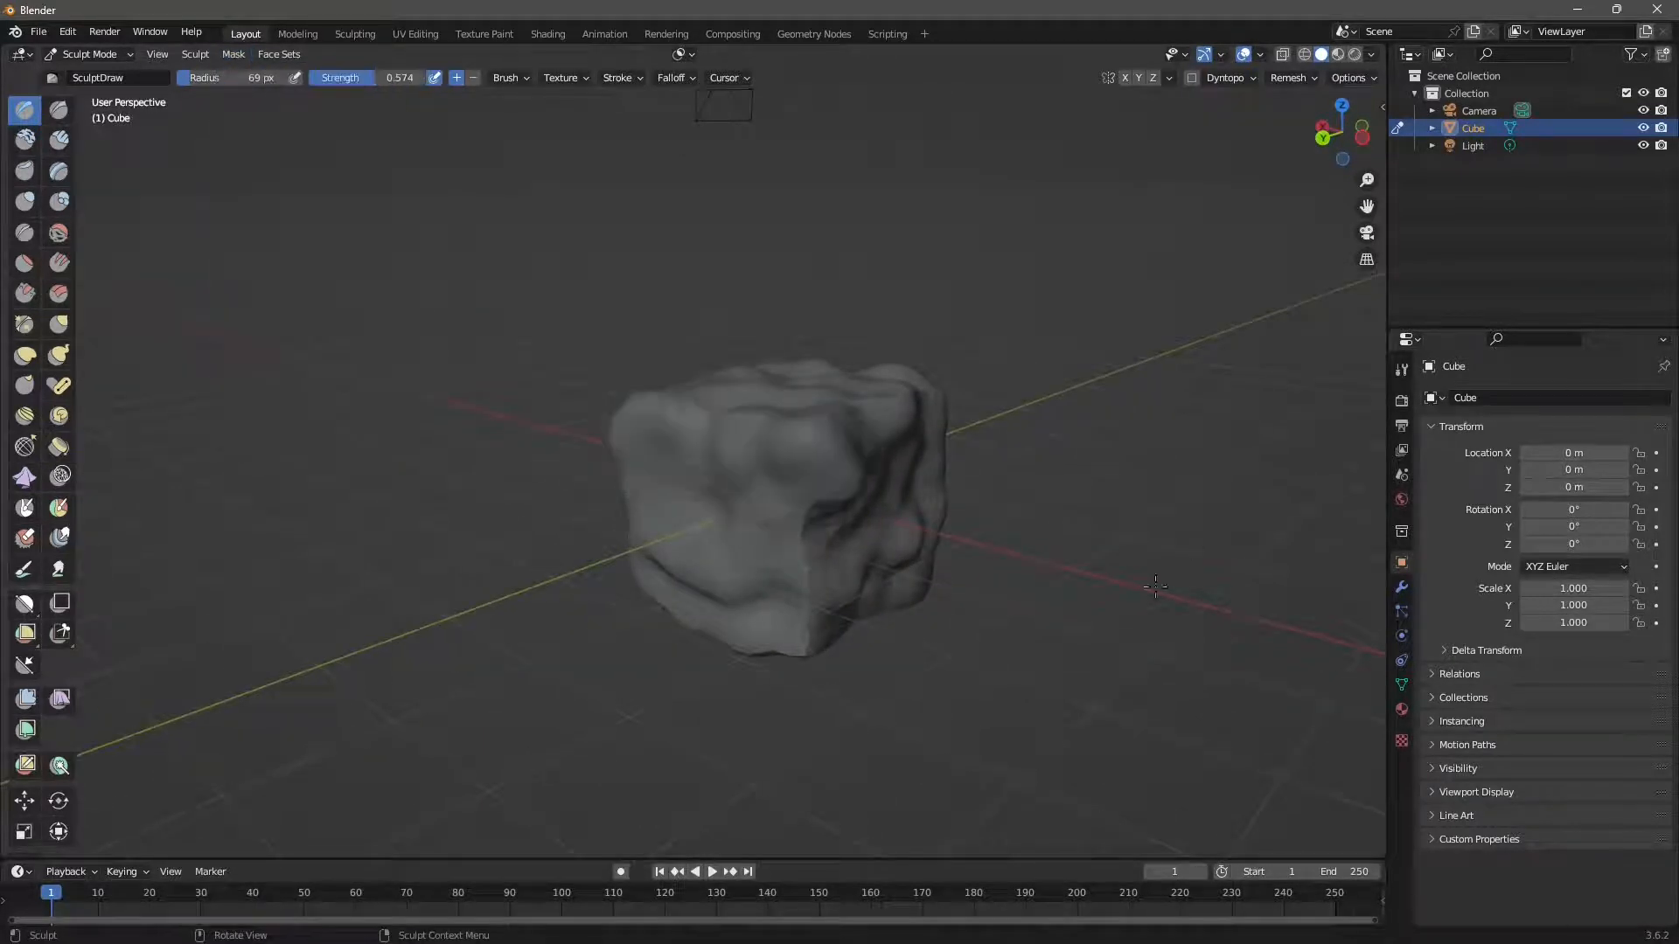
click(234, 54)
click(252, 110)
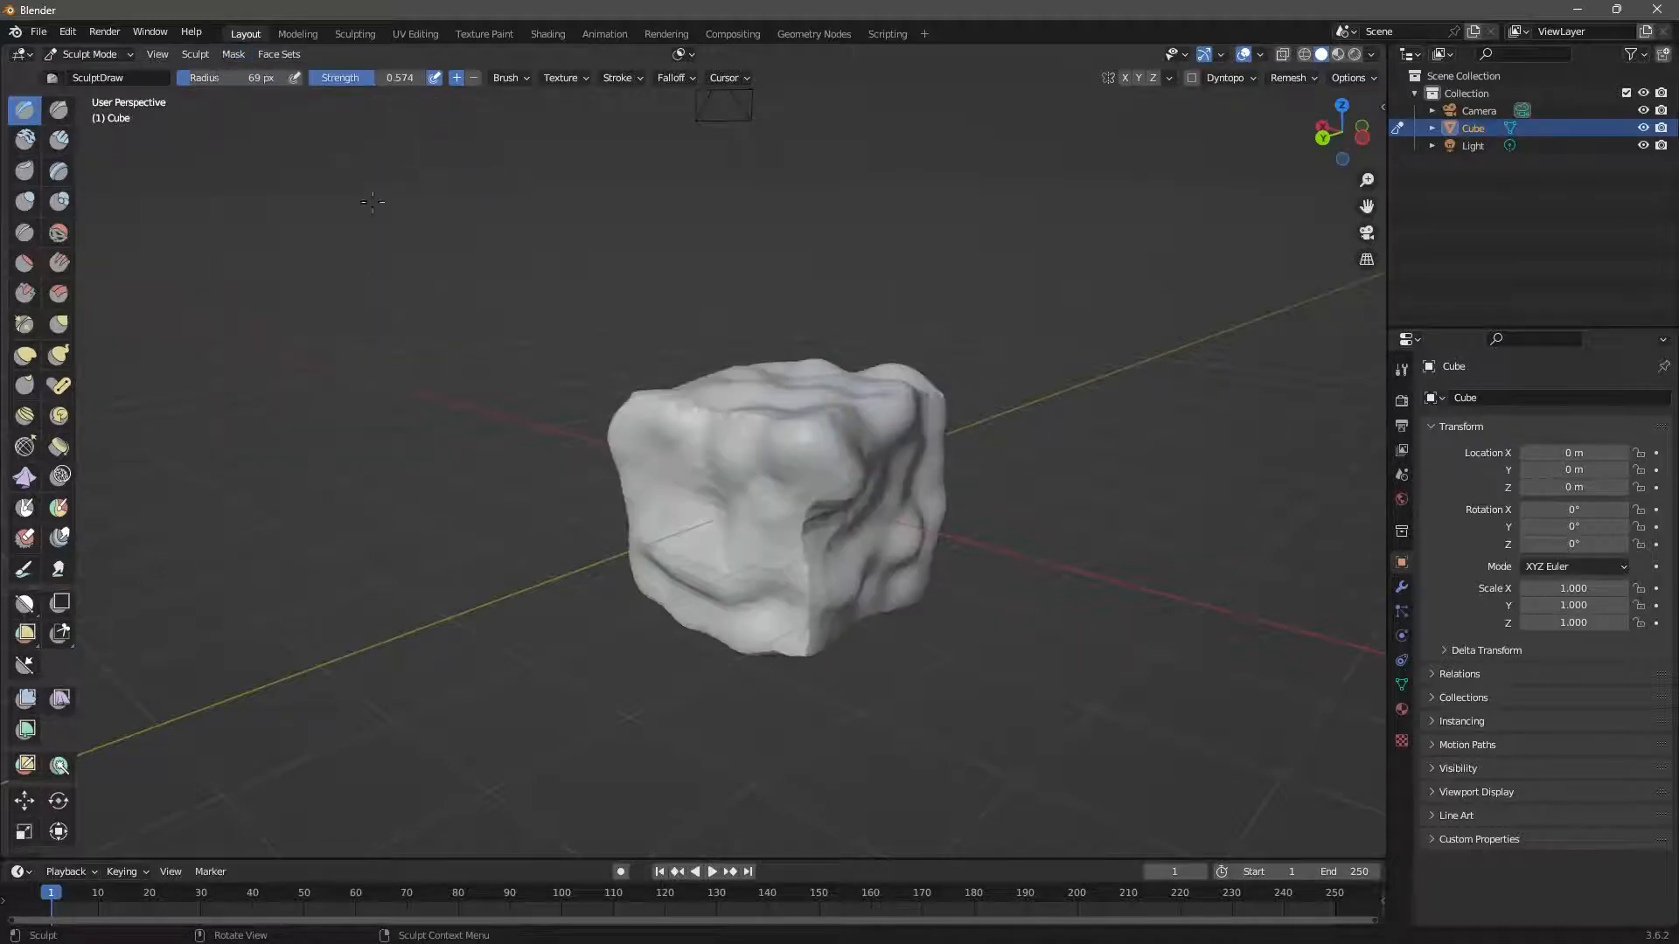
Box-mask the cube's upper-left, then clear it with Alt+M.
click(236, 56)
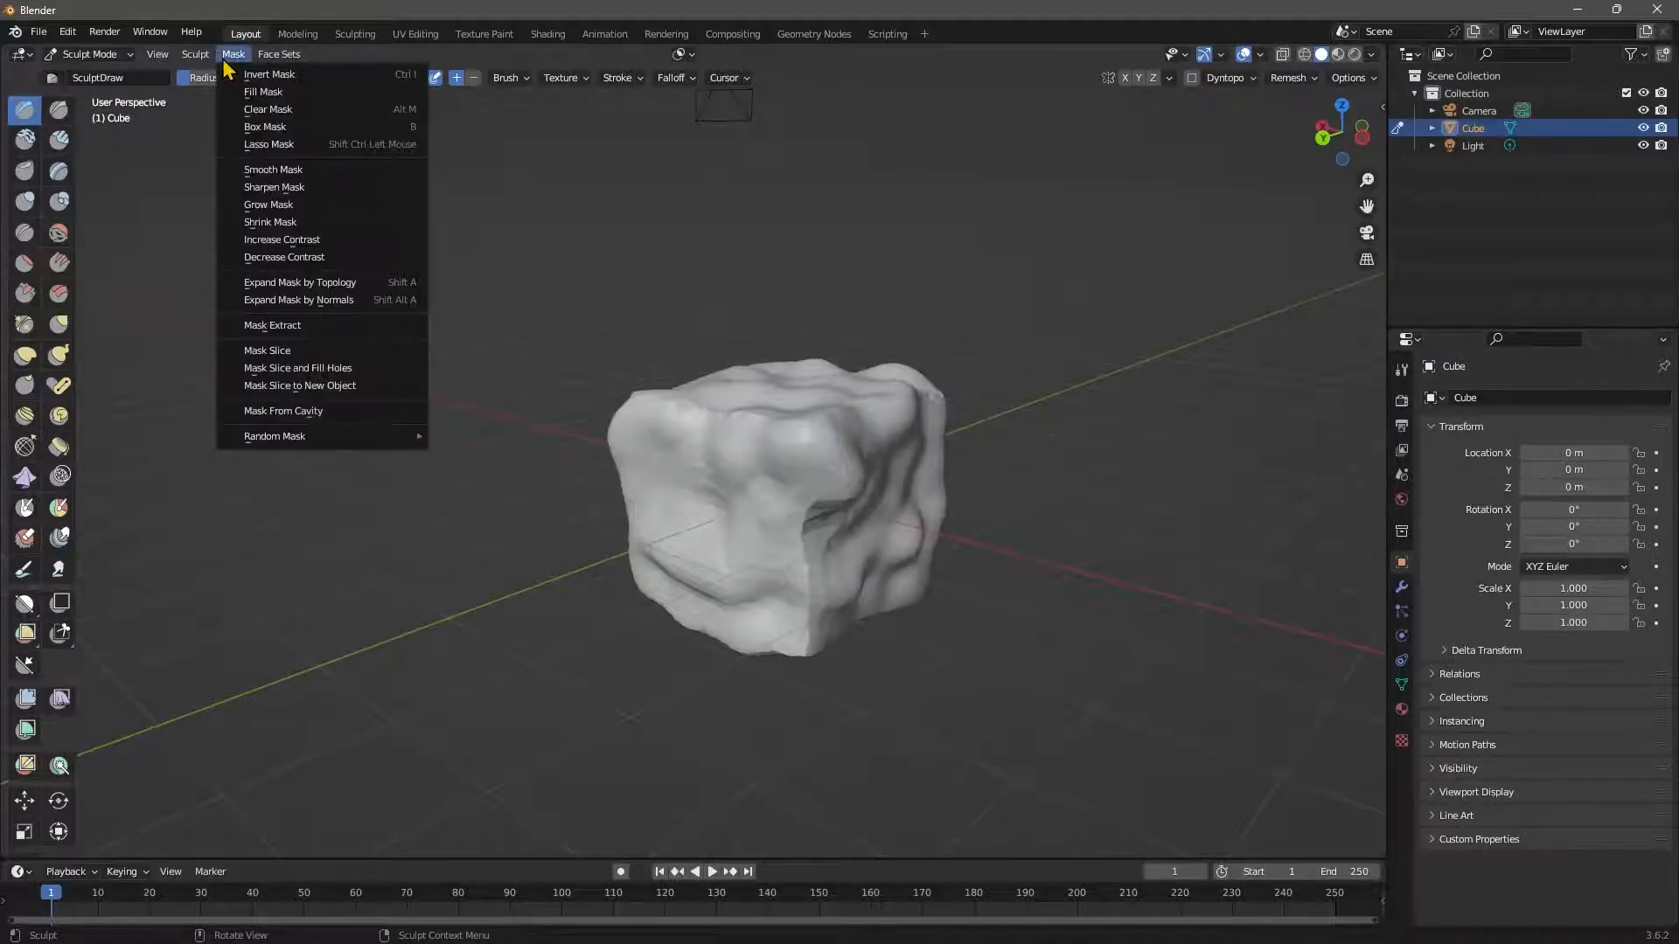
click(262, 128)
drag(548, 271, 747, 543)
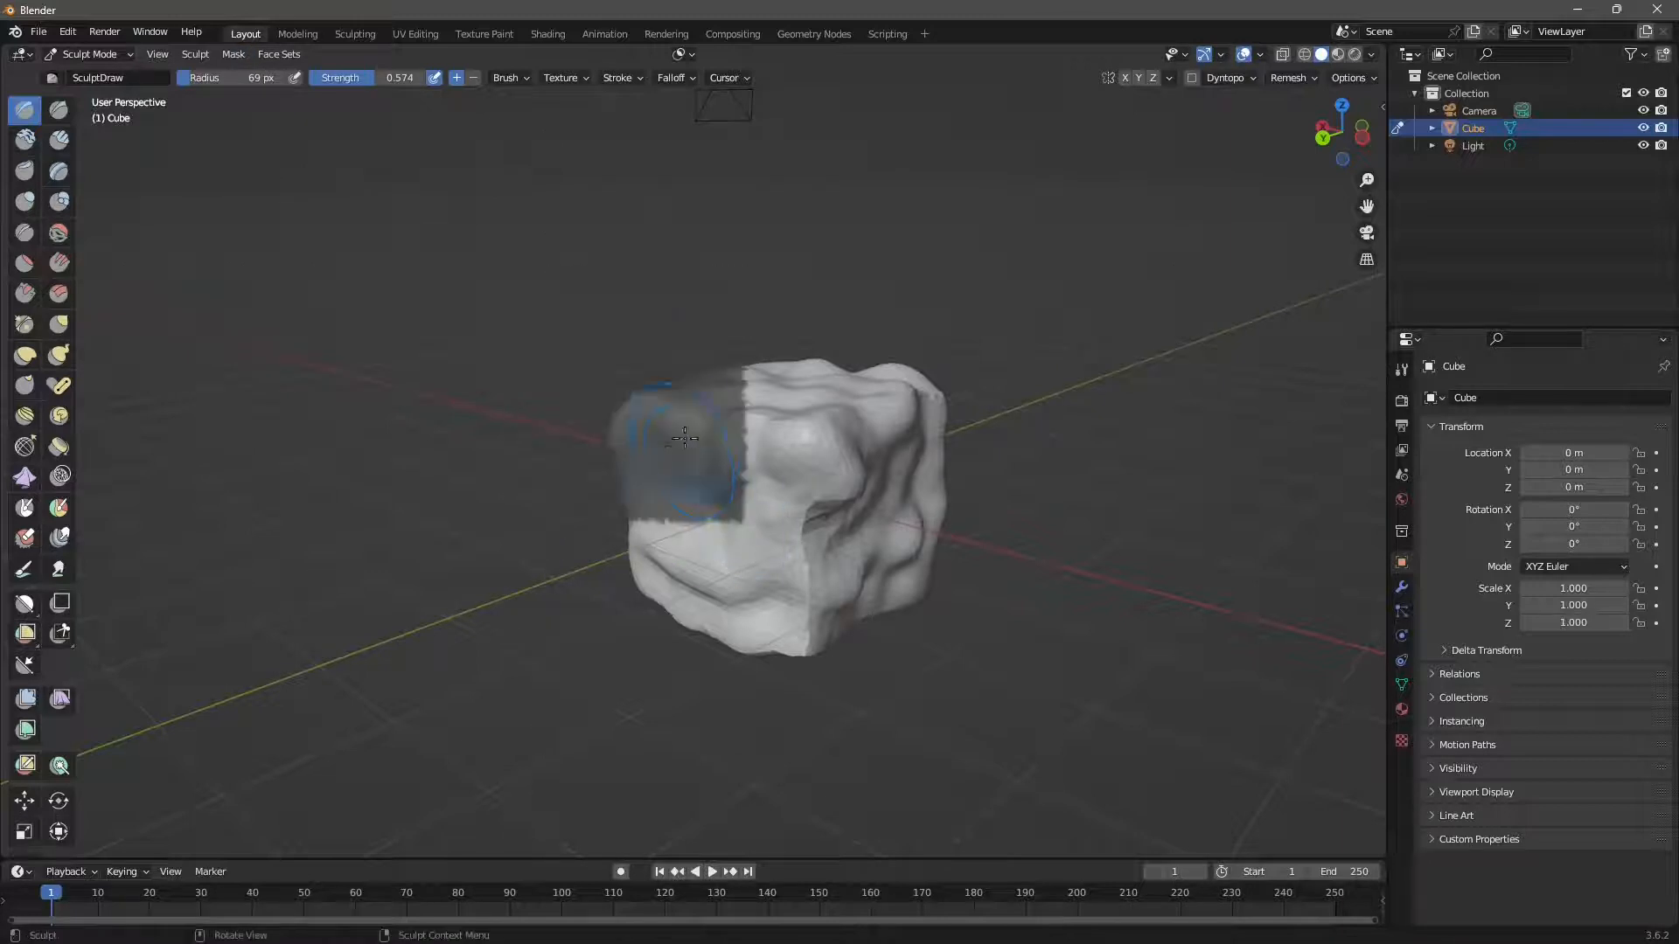
key(alt+m)
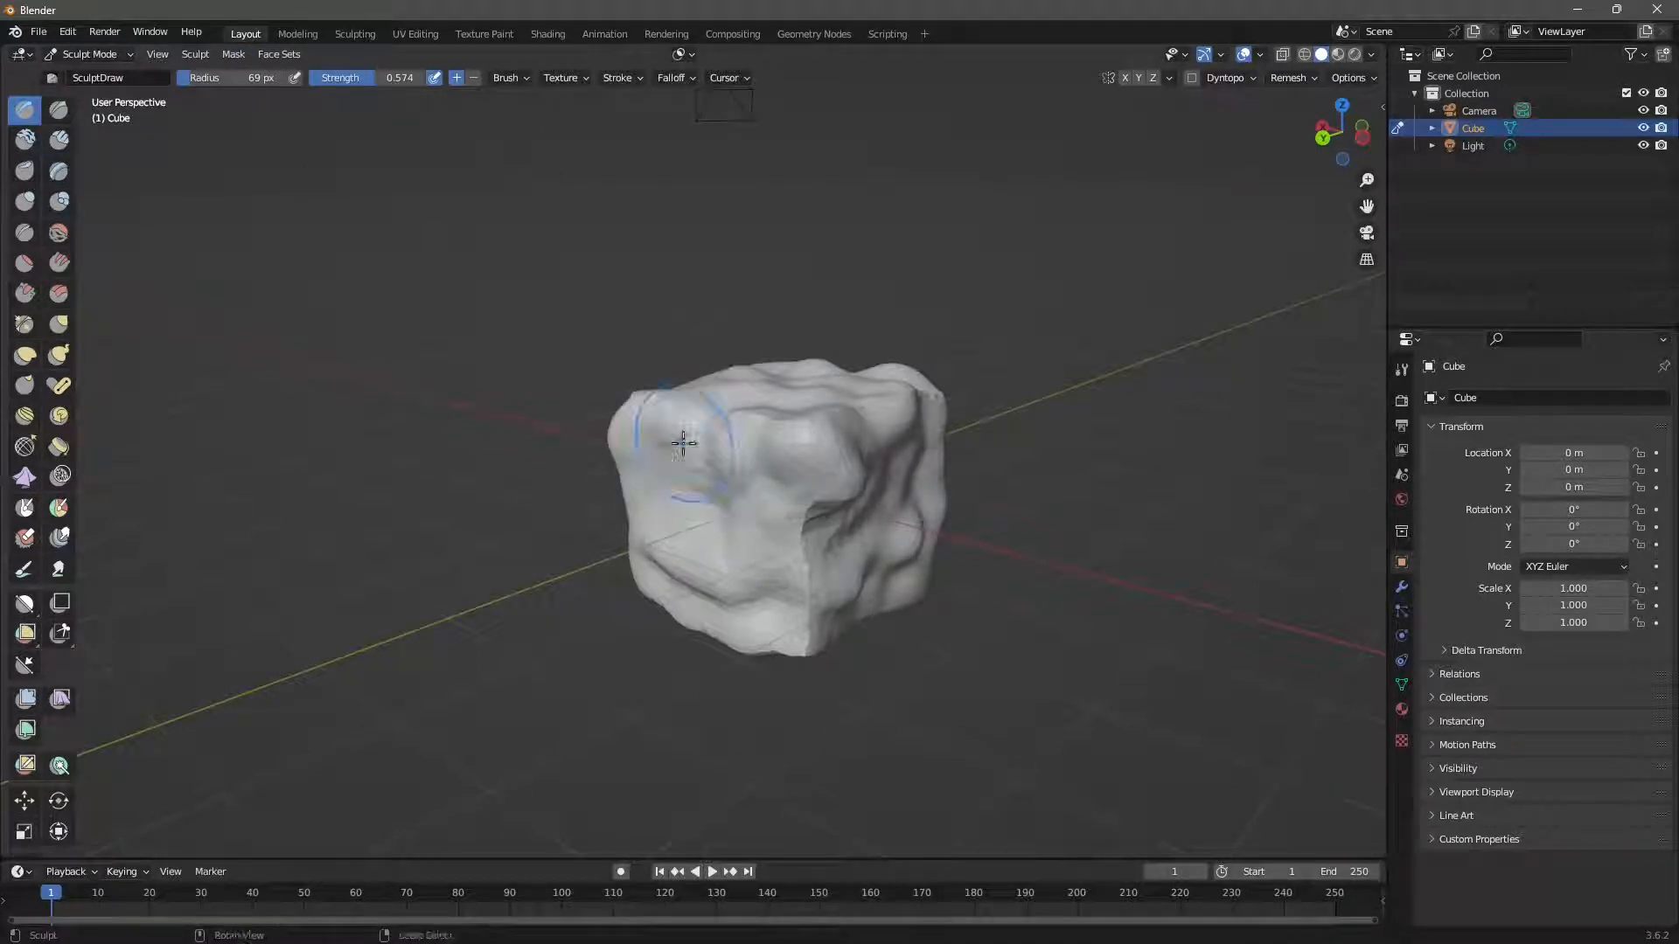
Lasso-mask the cube's right side, clear it, and start Expand Mask by Topology.
click(233, 56)
click(255, 143)
mouse_move(953, 301)
mouse_down()
mouse_move(892, 293)
mouse_move(840, 424)
mouse_move(1023, 453)
mouse_move(997, 262)
mouse_up()
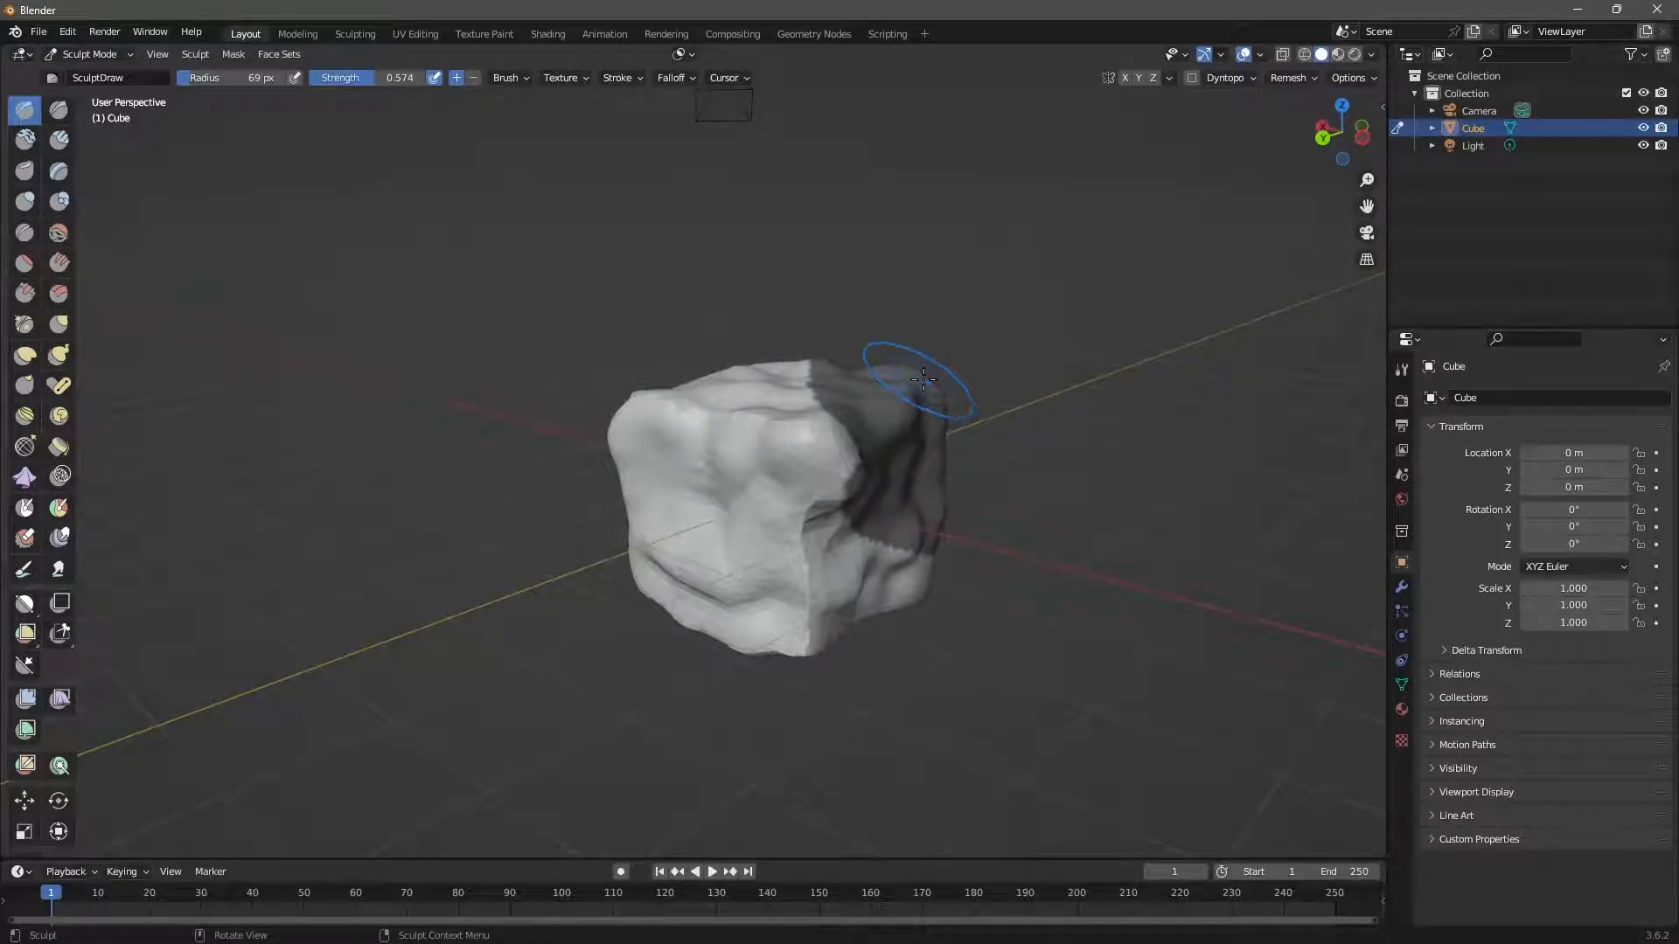
key(alt+m)
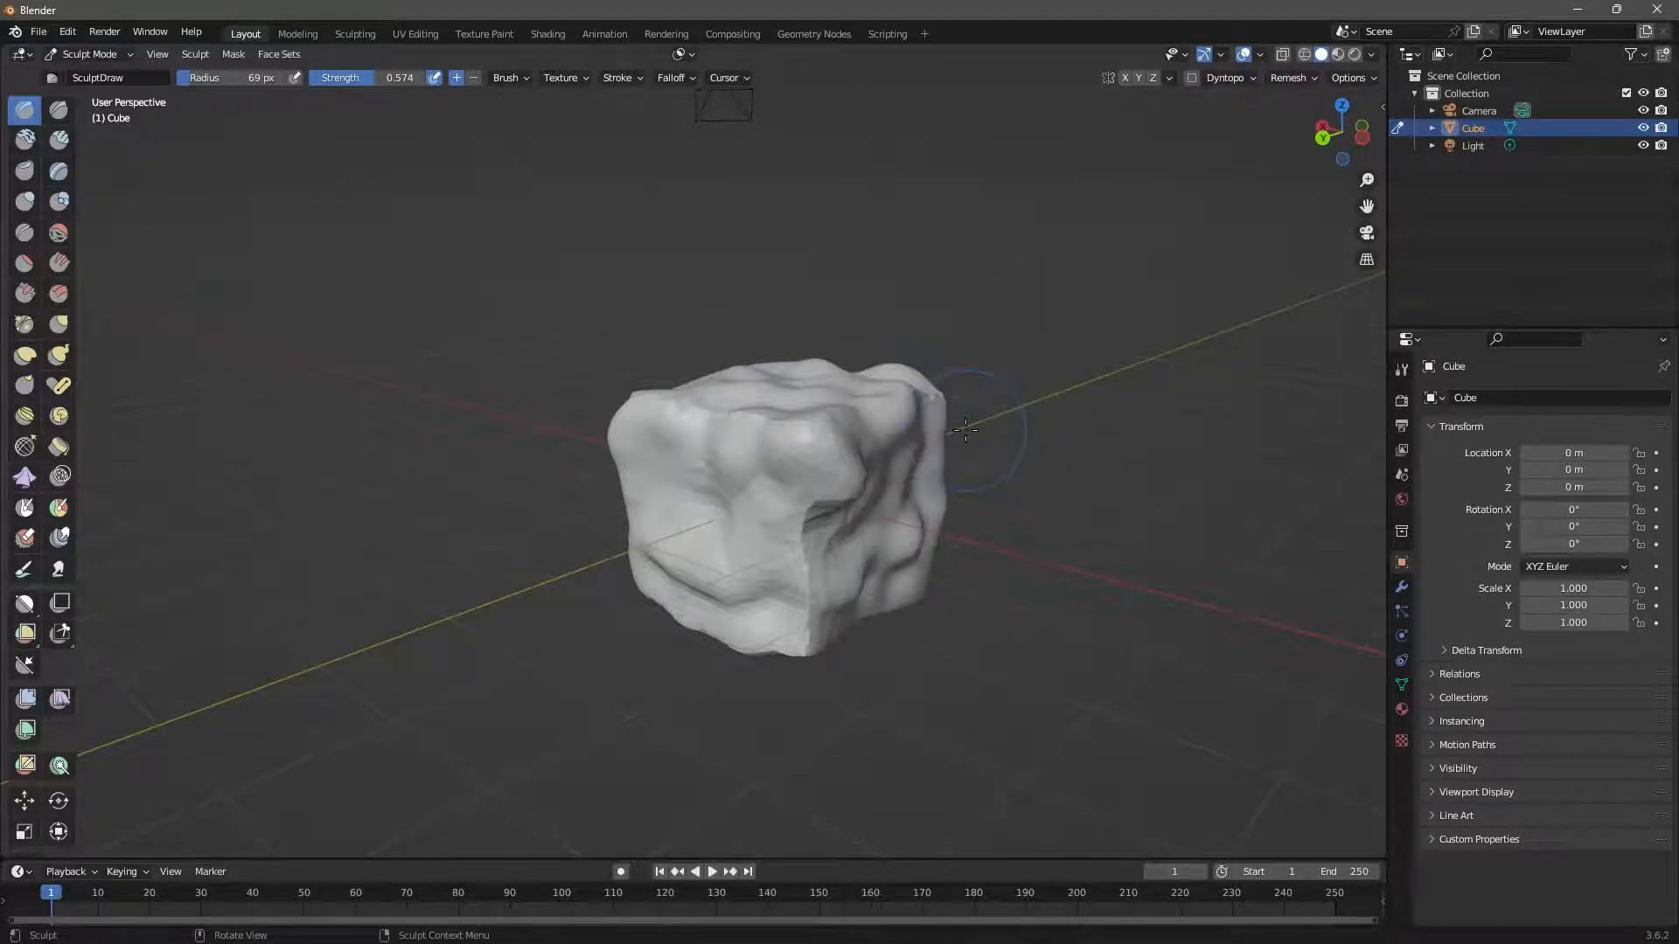
click(235, 56)
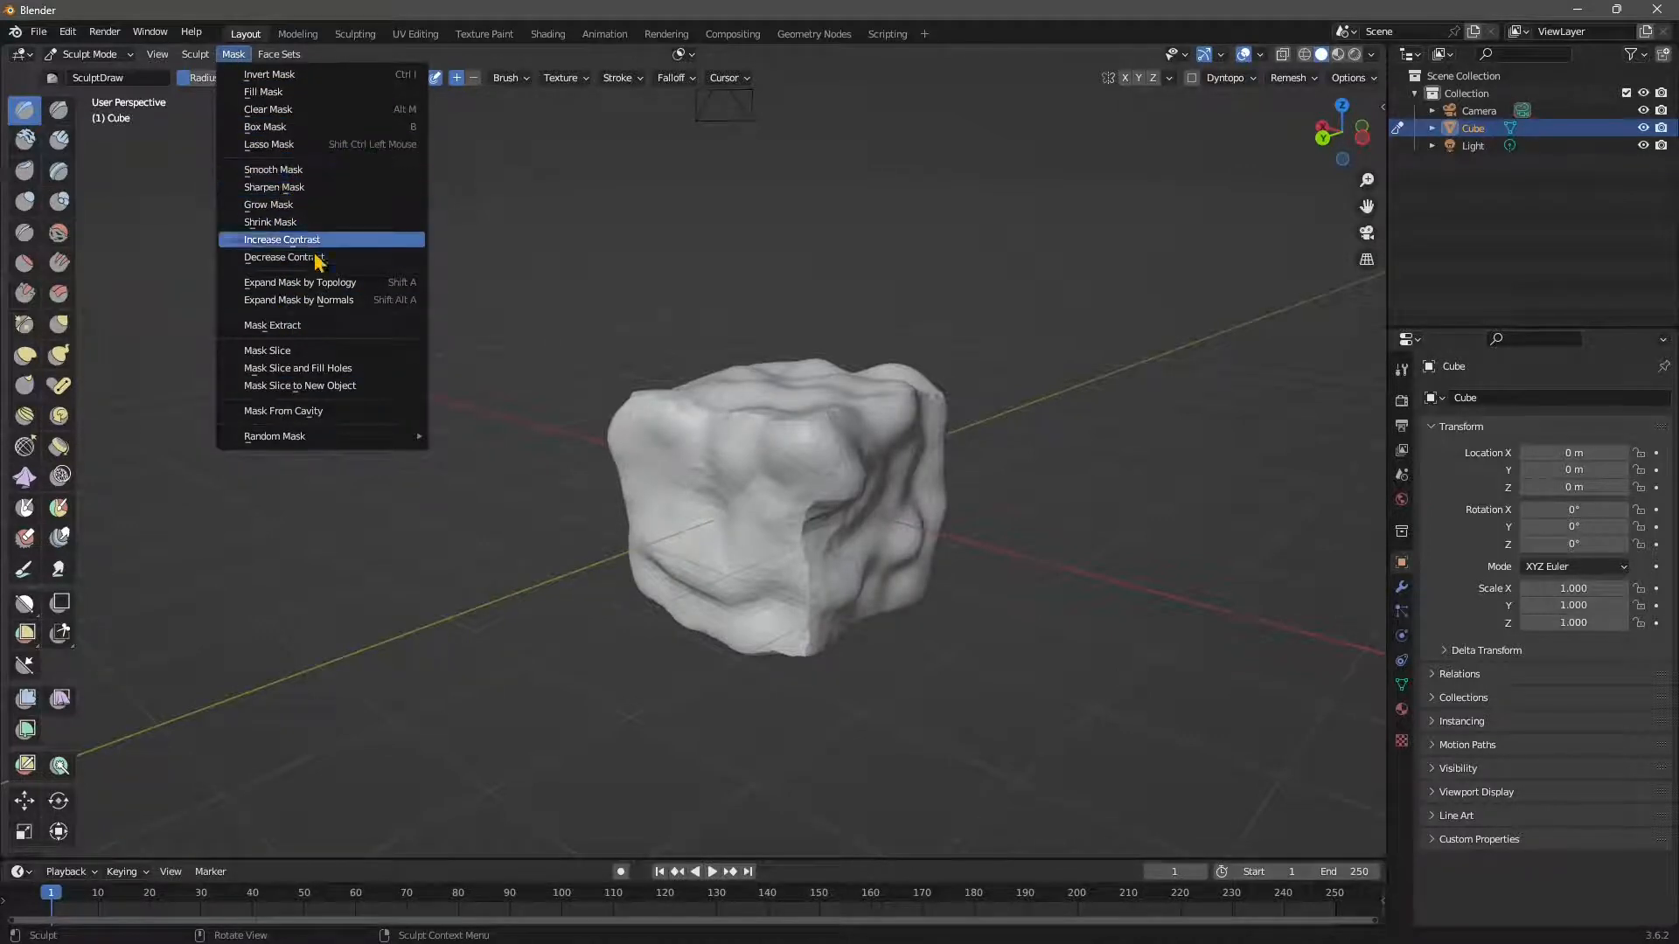
click(338, 287)
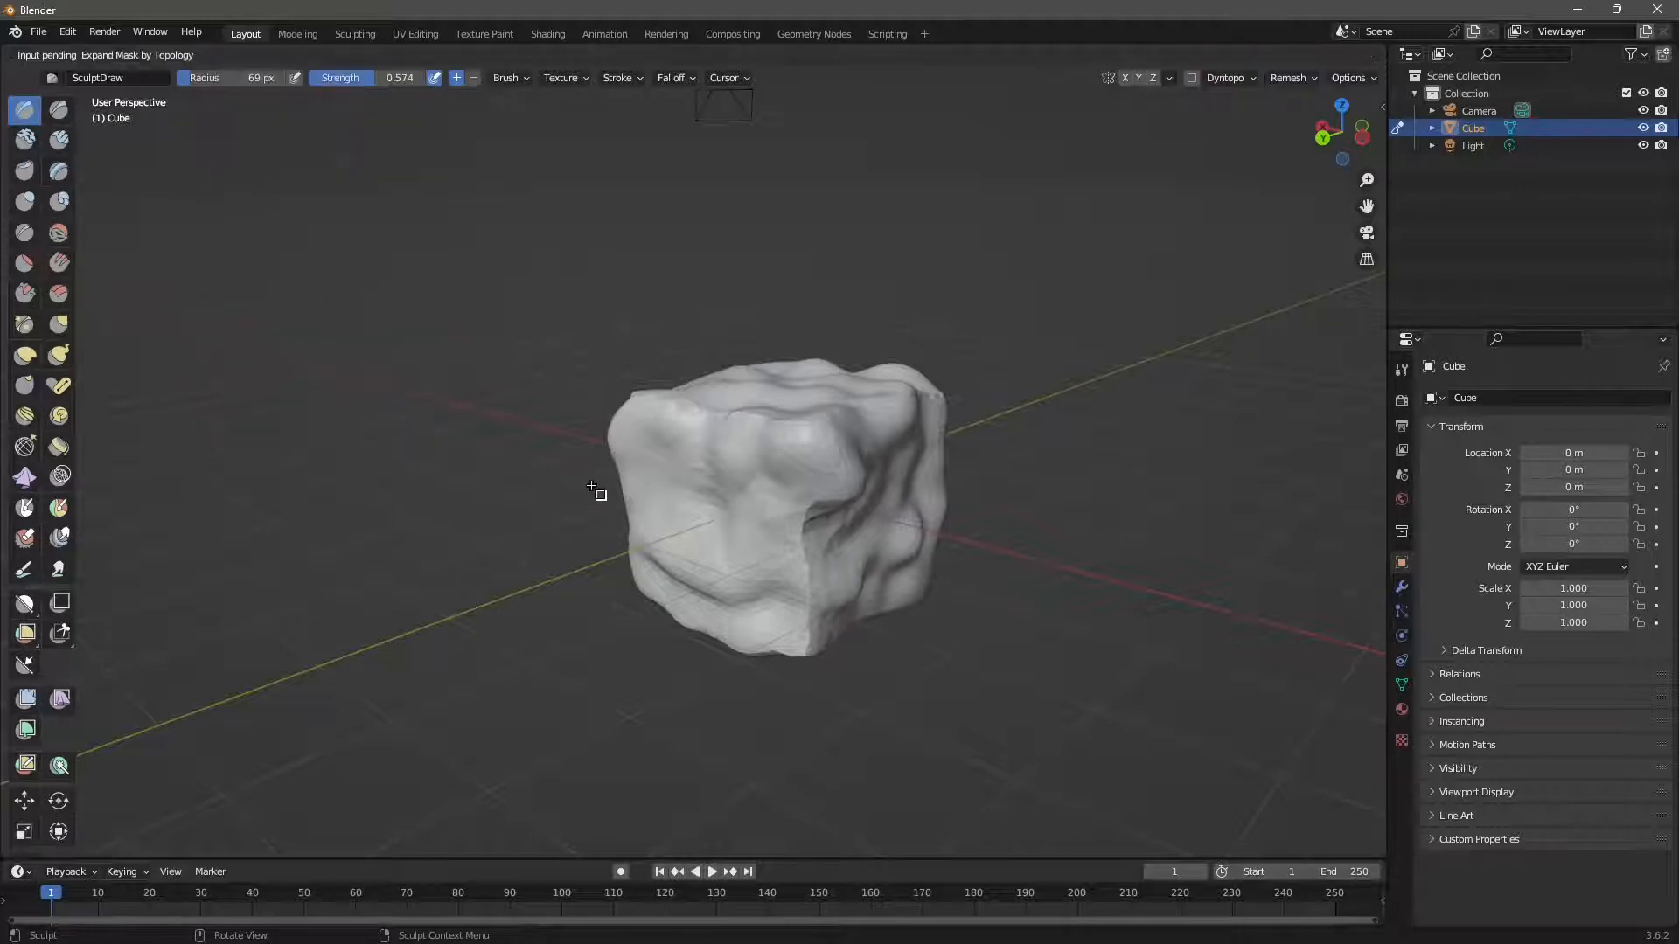
Expand a round, soft-edged topology mask across the middle of the cube's front face.
click(724, 546)
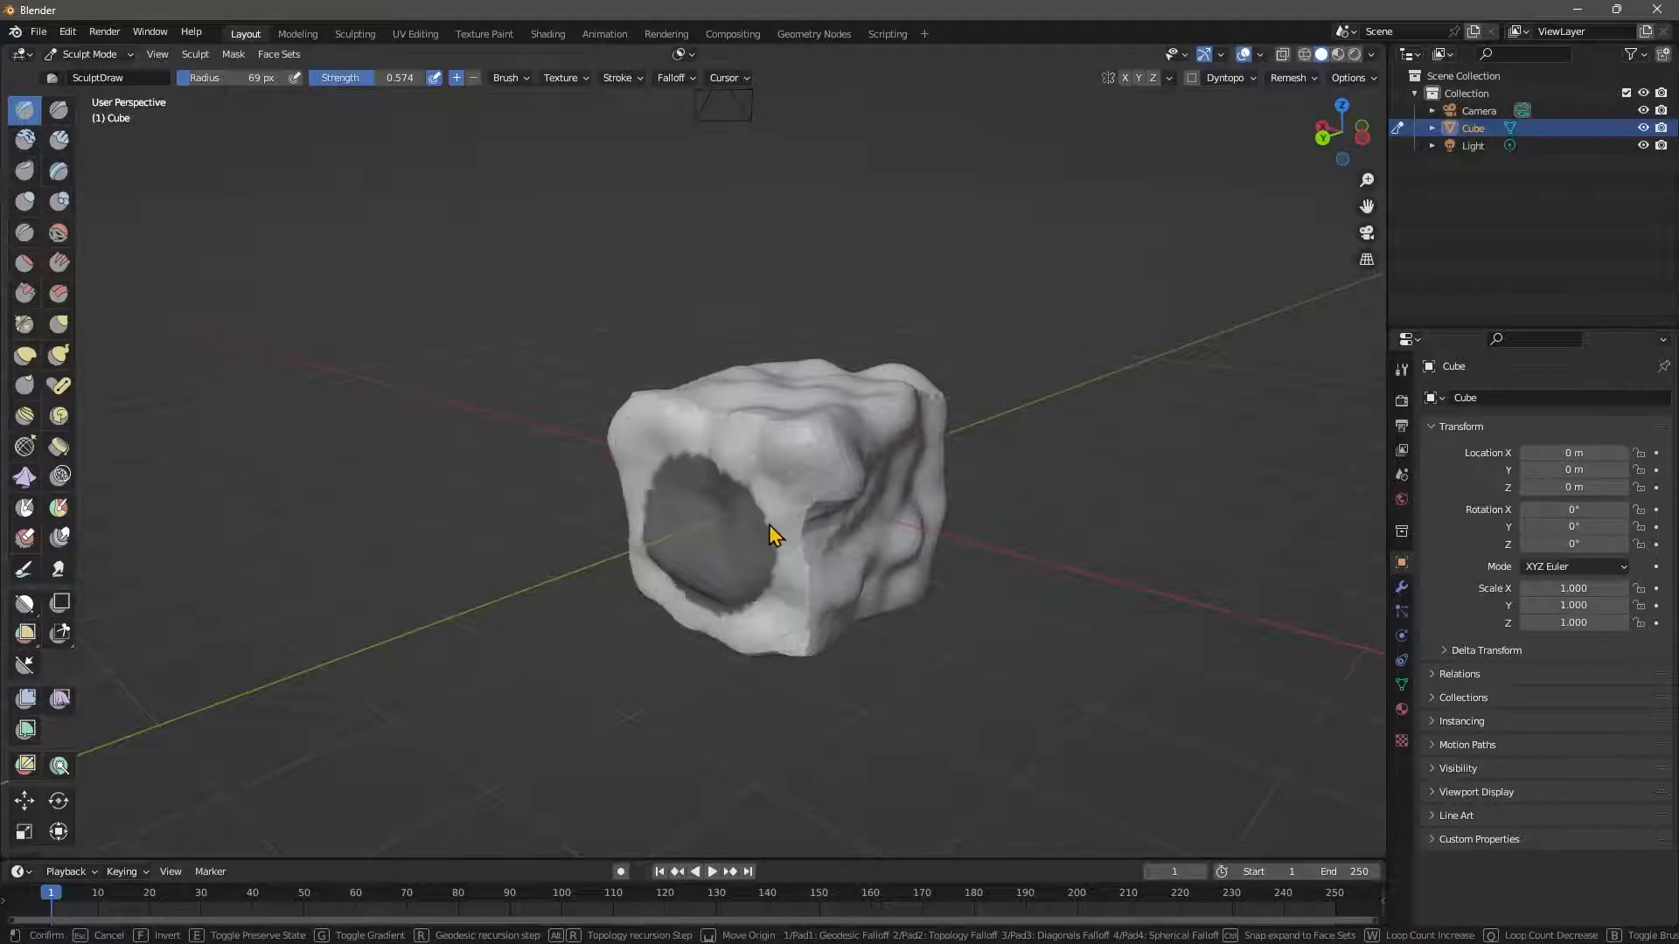
click(770, 529)
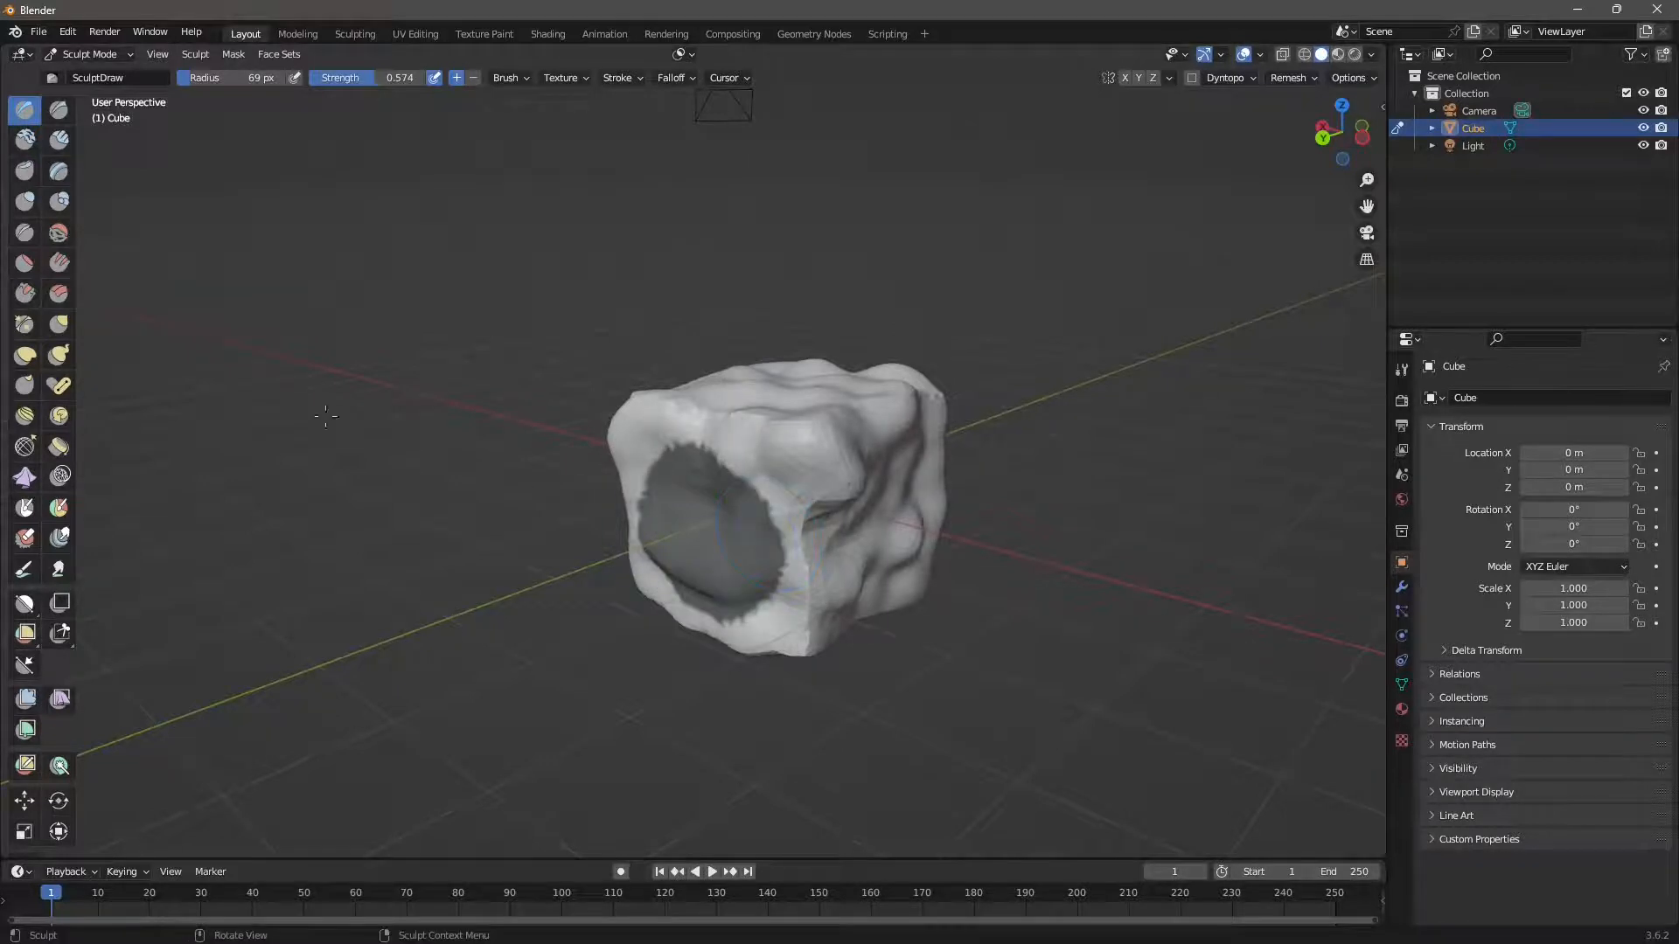
Smooth the mask's edge, then sharpen it again.
click(233, 54)
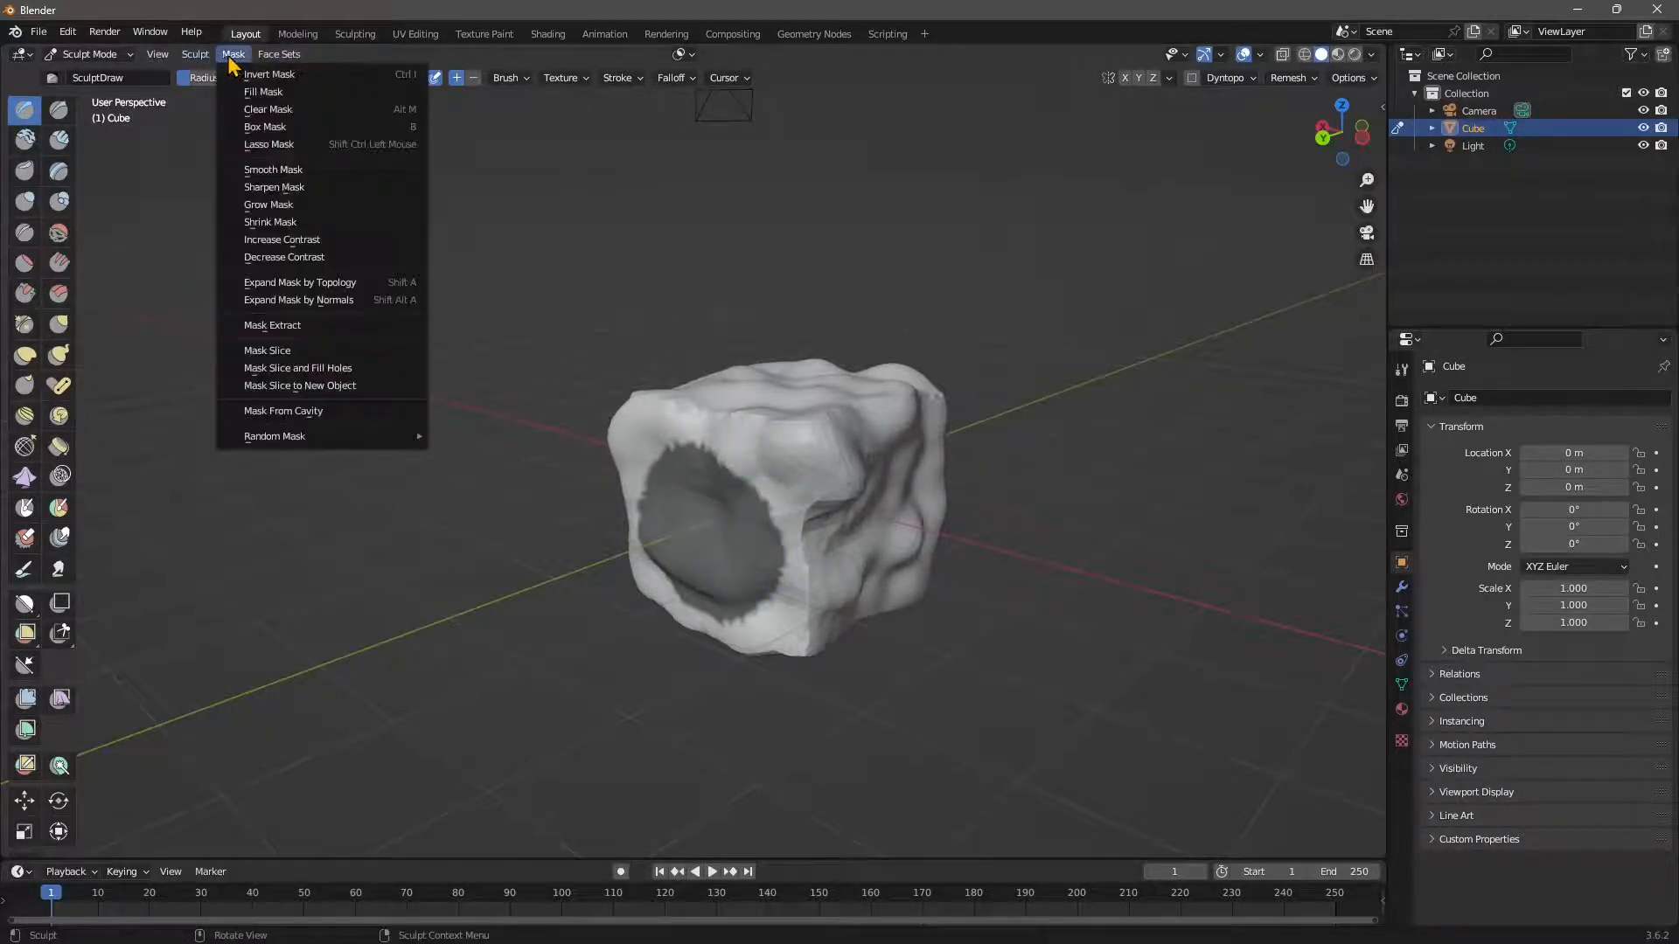
click(273, 170)
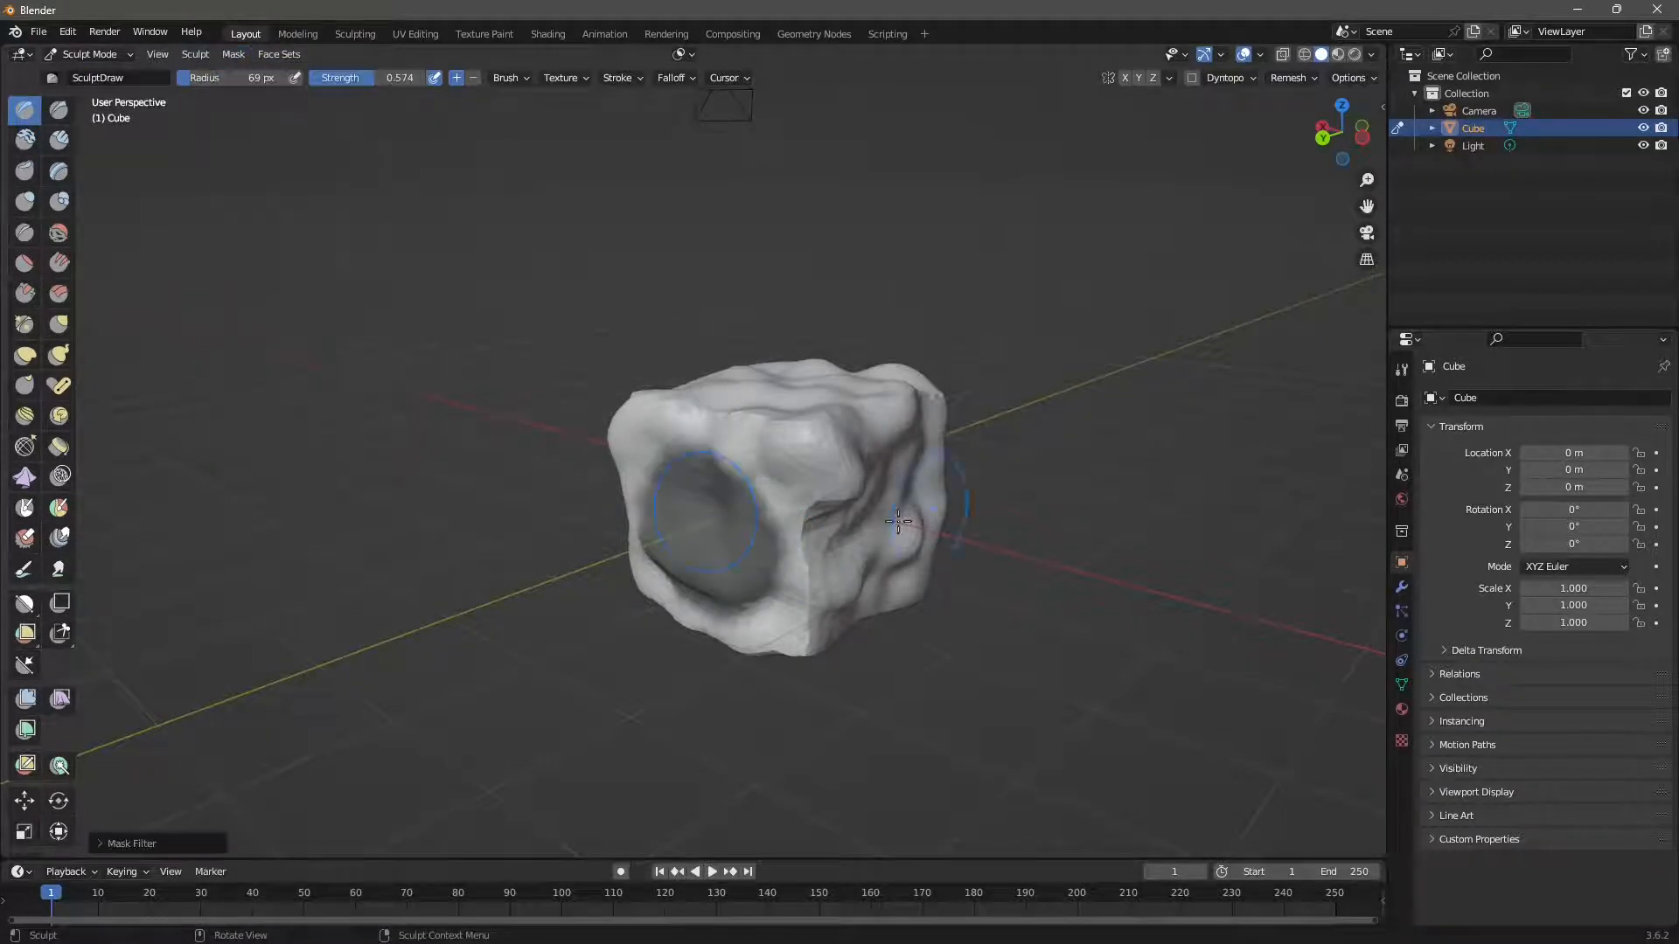
click(234, 54)
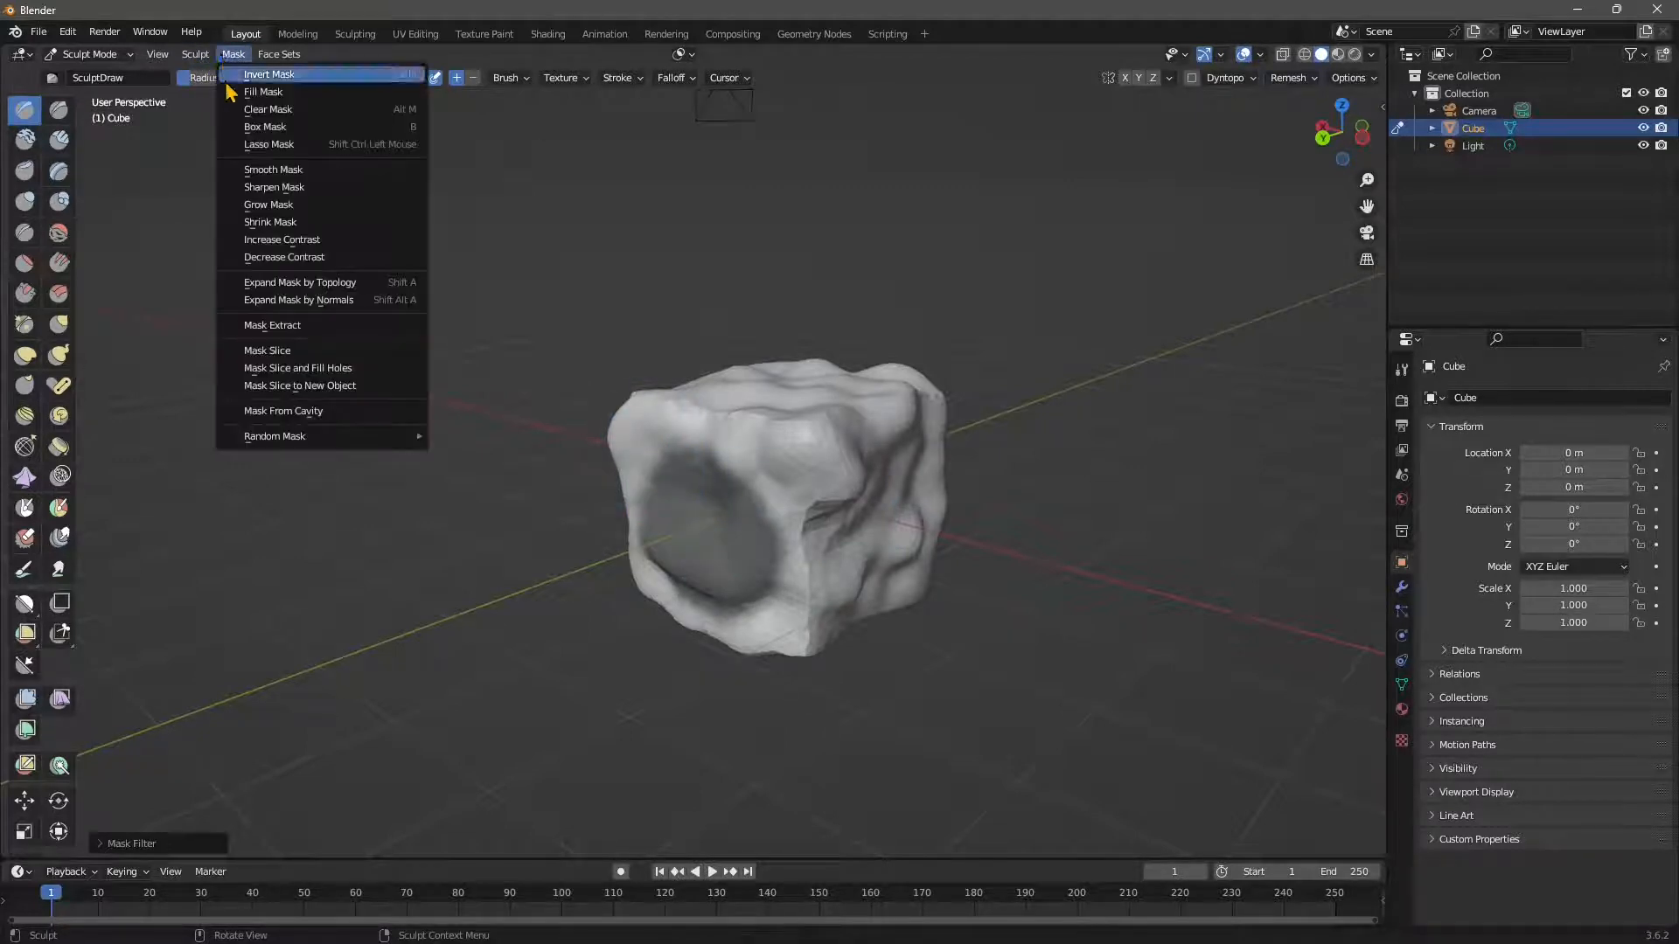
click(276, 189)
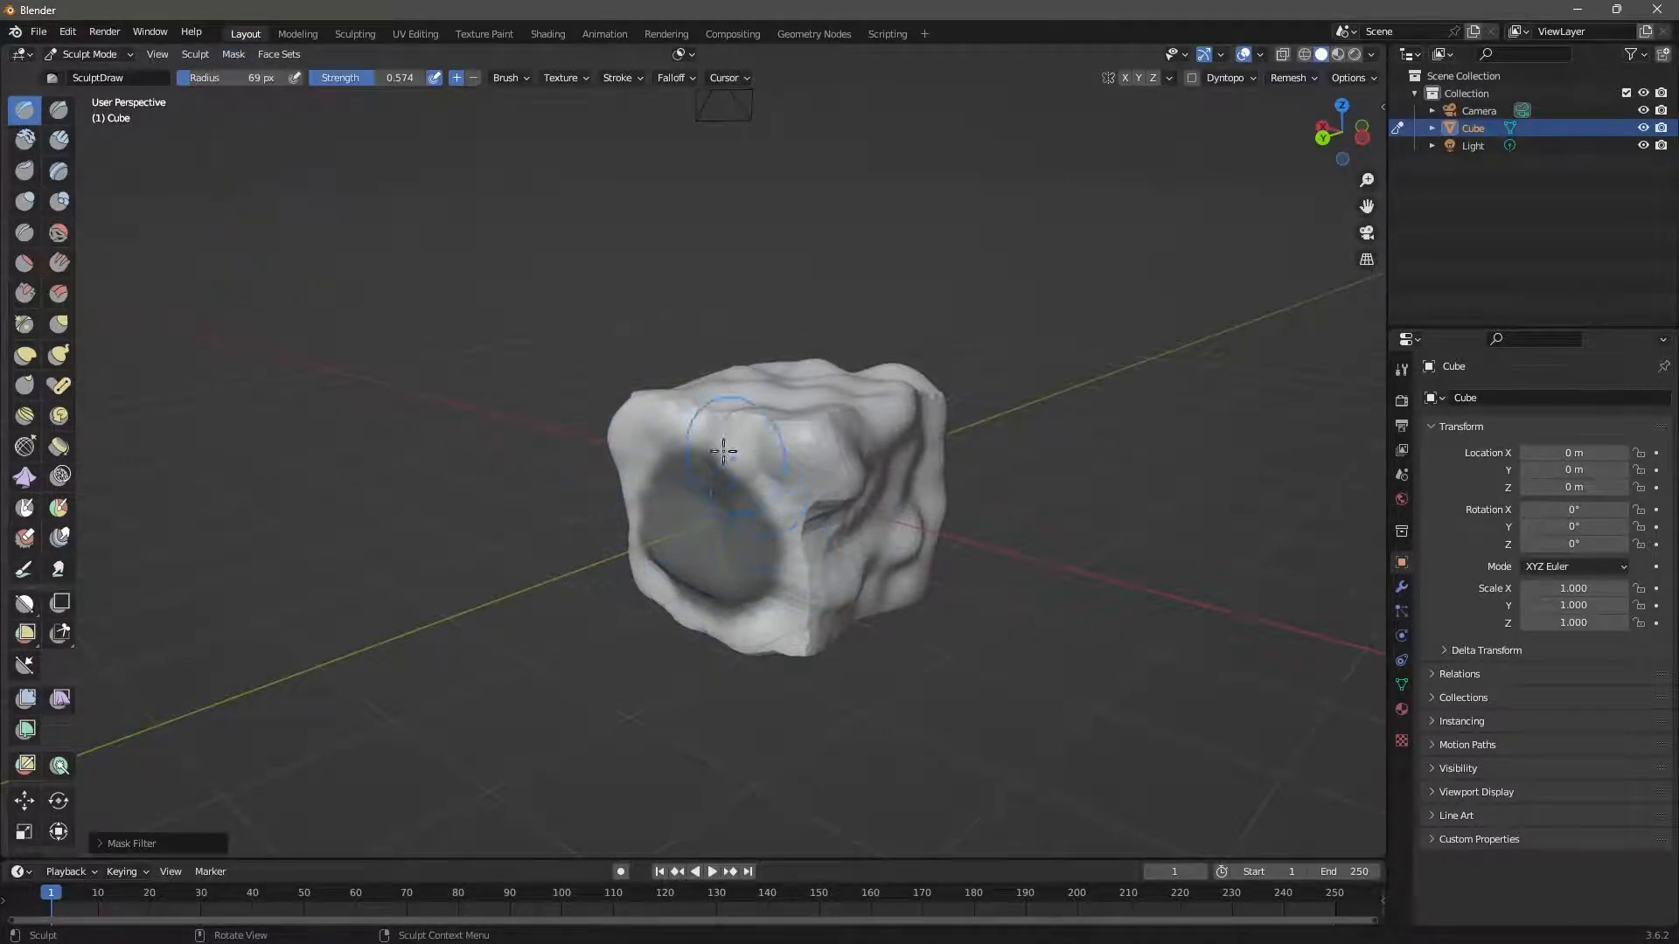
Grow the mask across the cube's face, then shrink it back down.
click(233, 54)
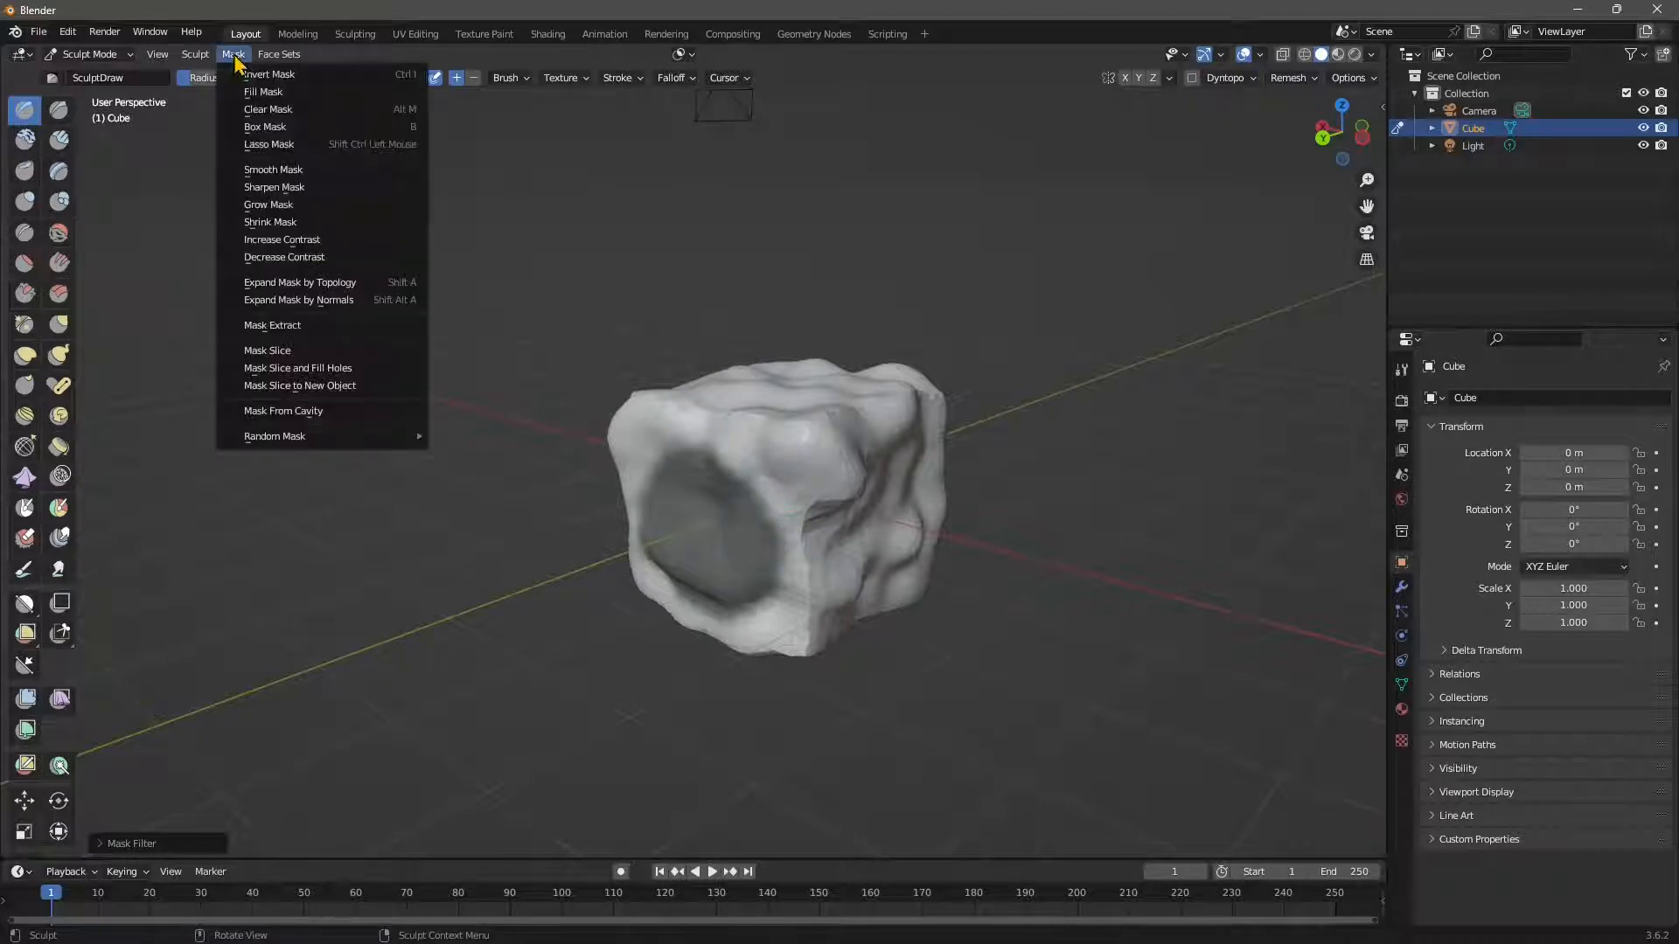
click(271, 206)
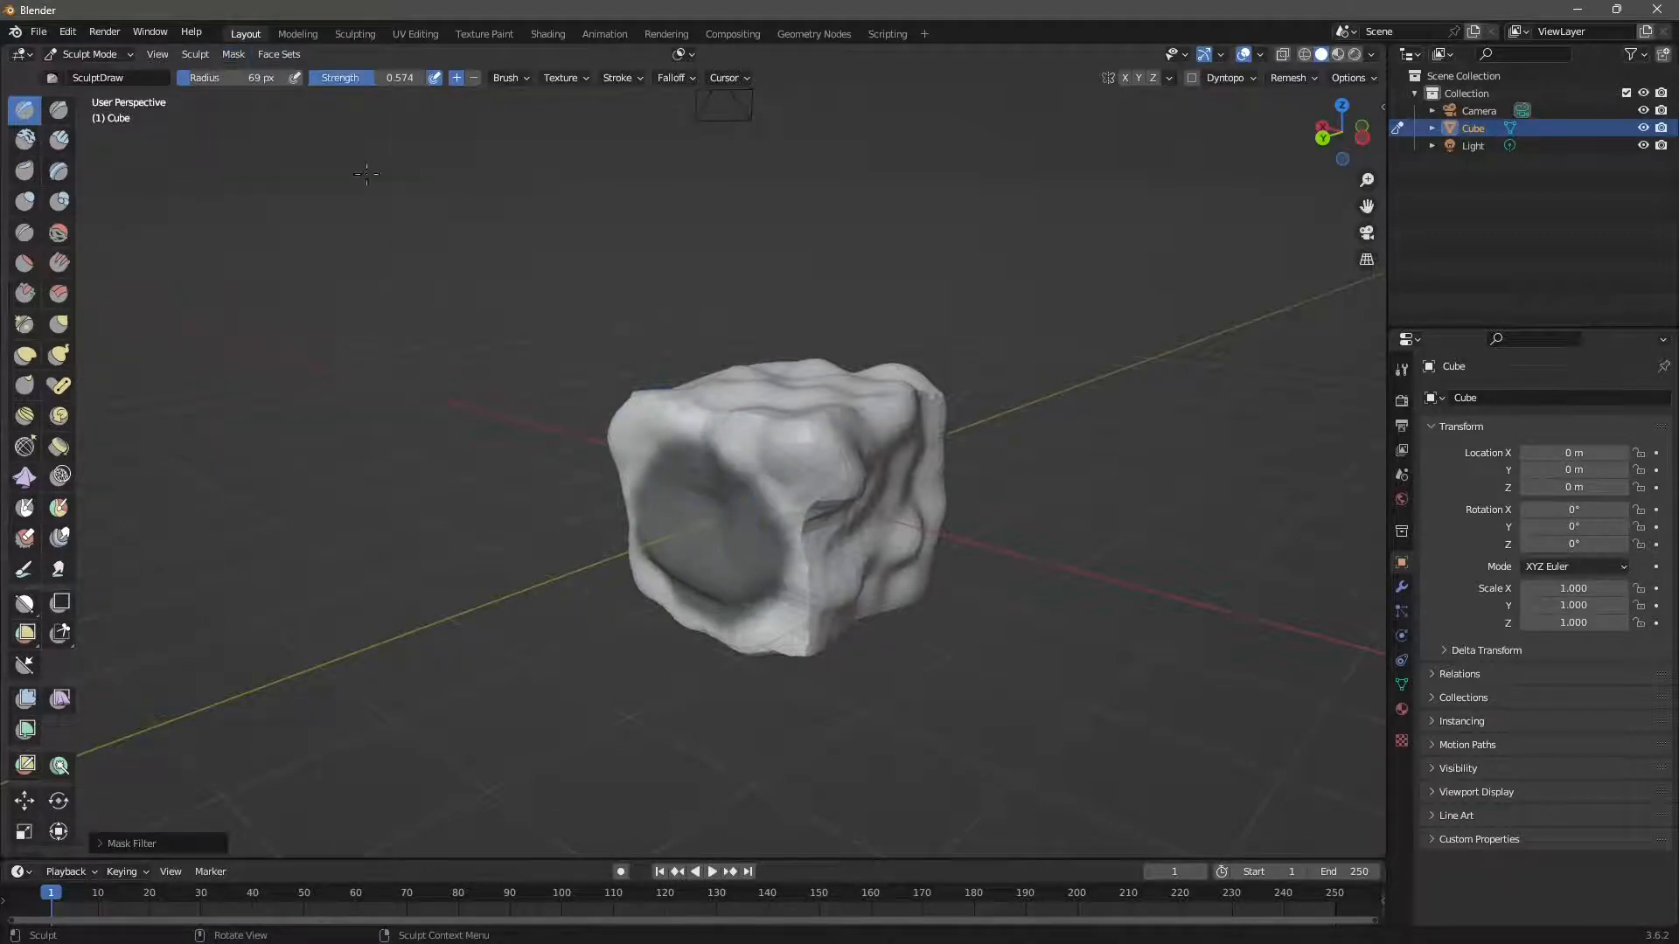
click(234, 54)
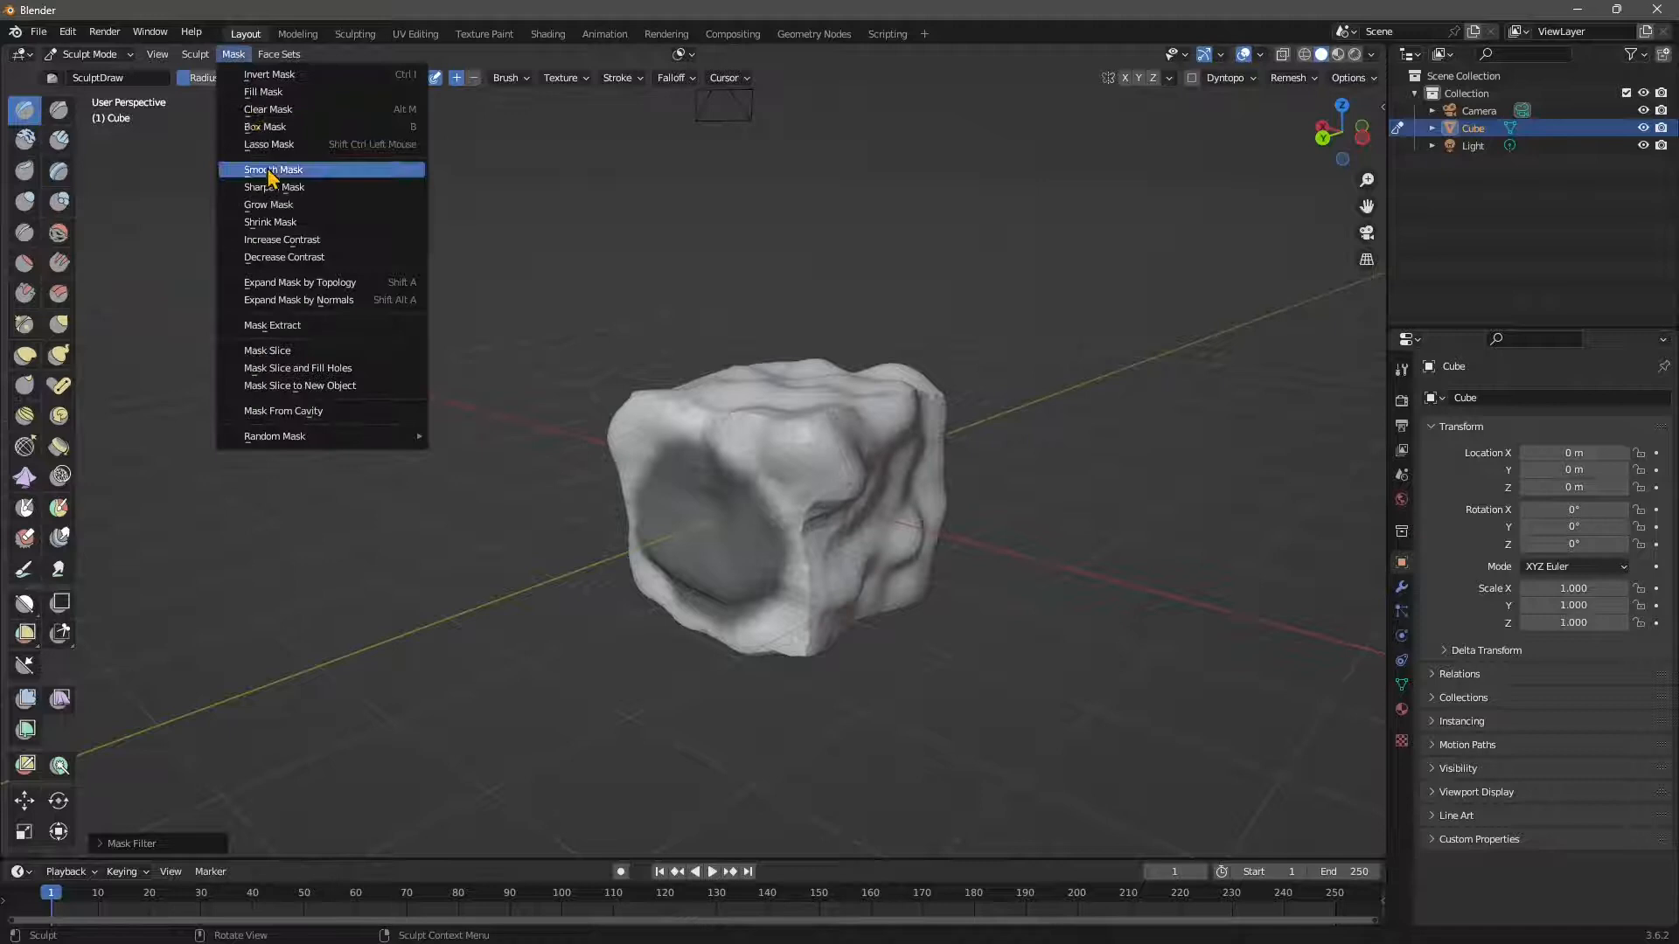
click(287, 224)
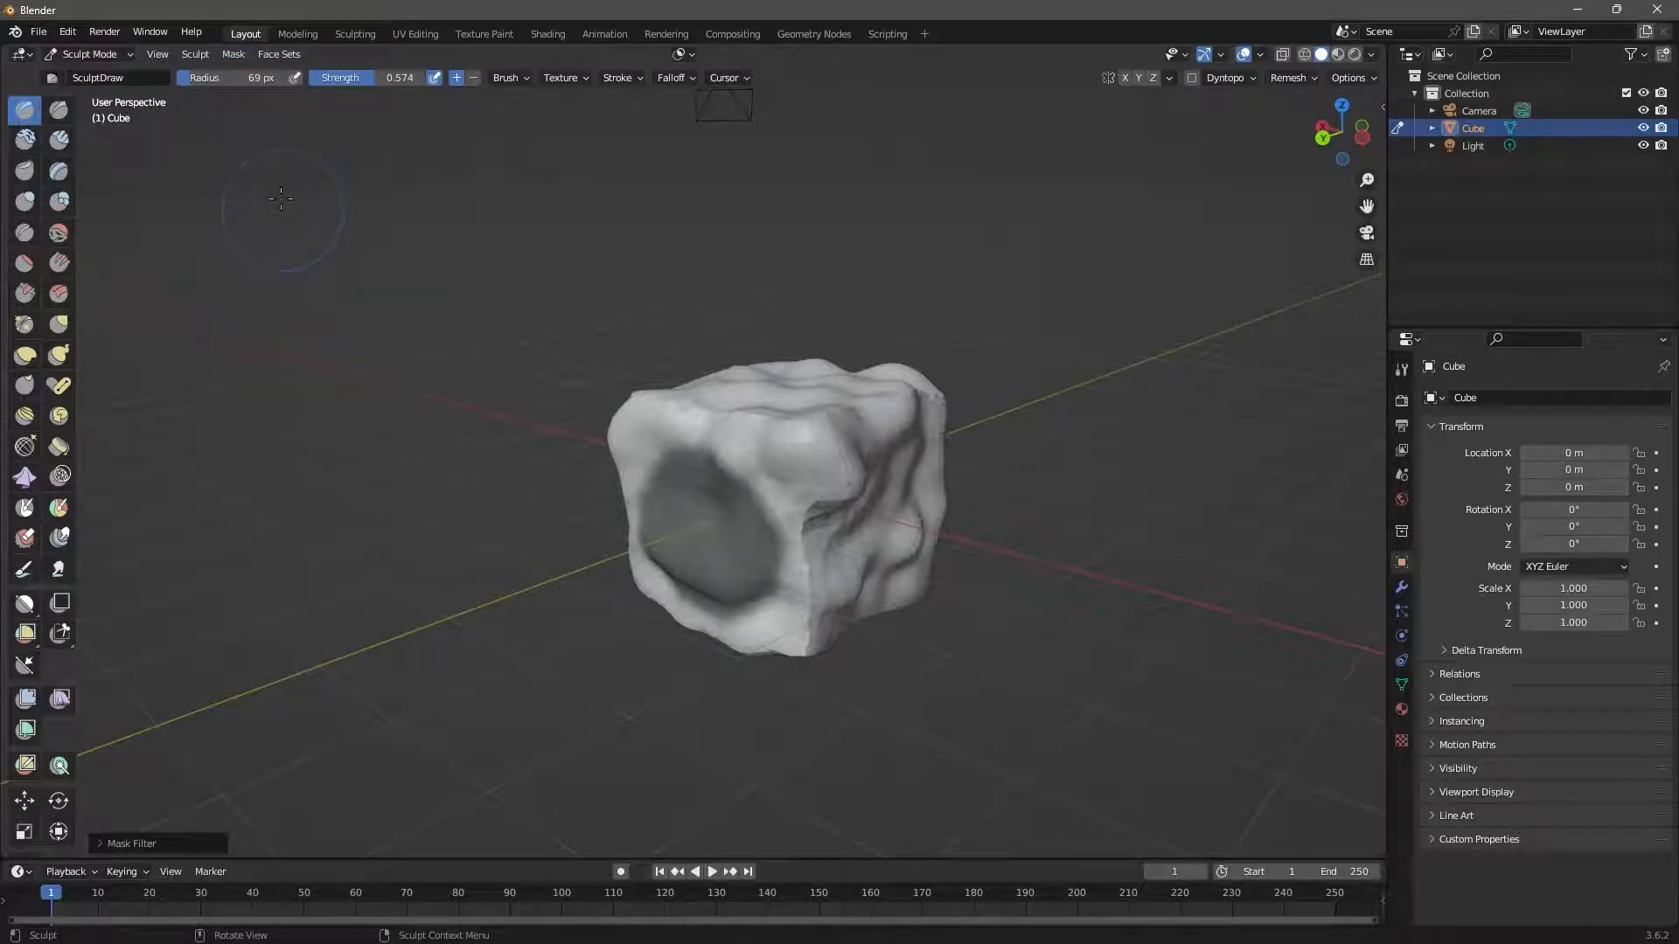
Increase the mask's contrast and bring the Mask menu back up.
click(232, 56)
click(232, 55)
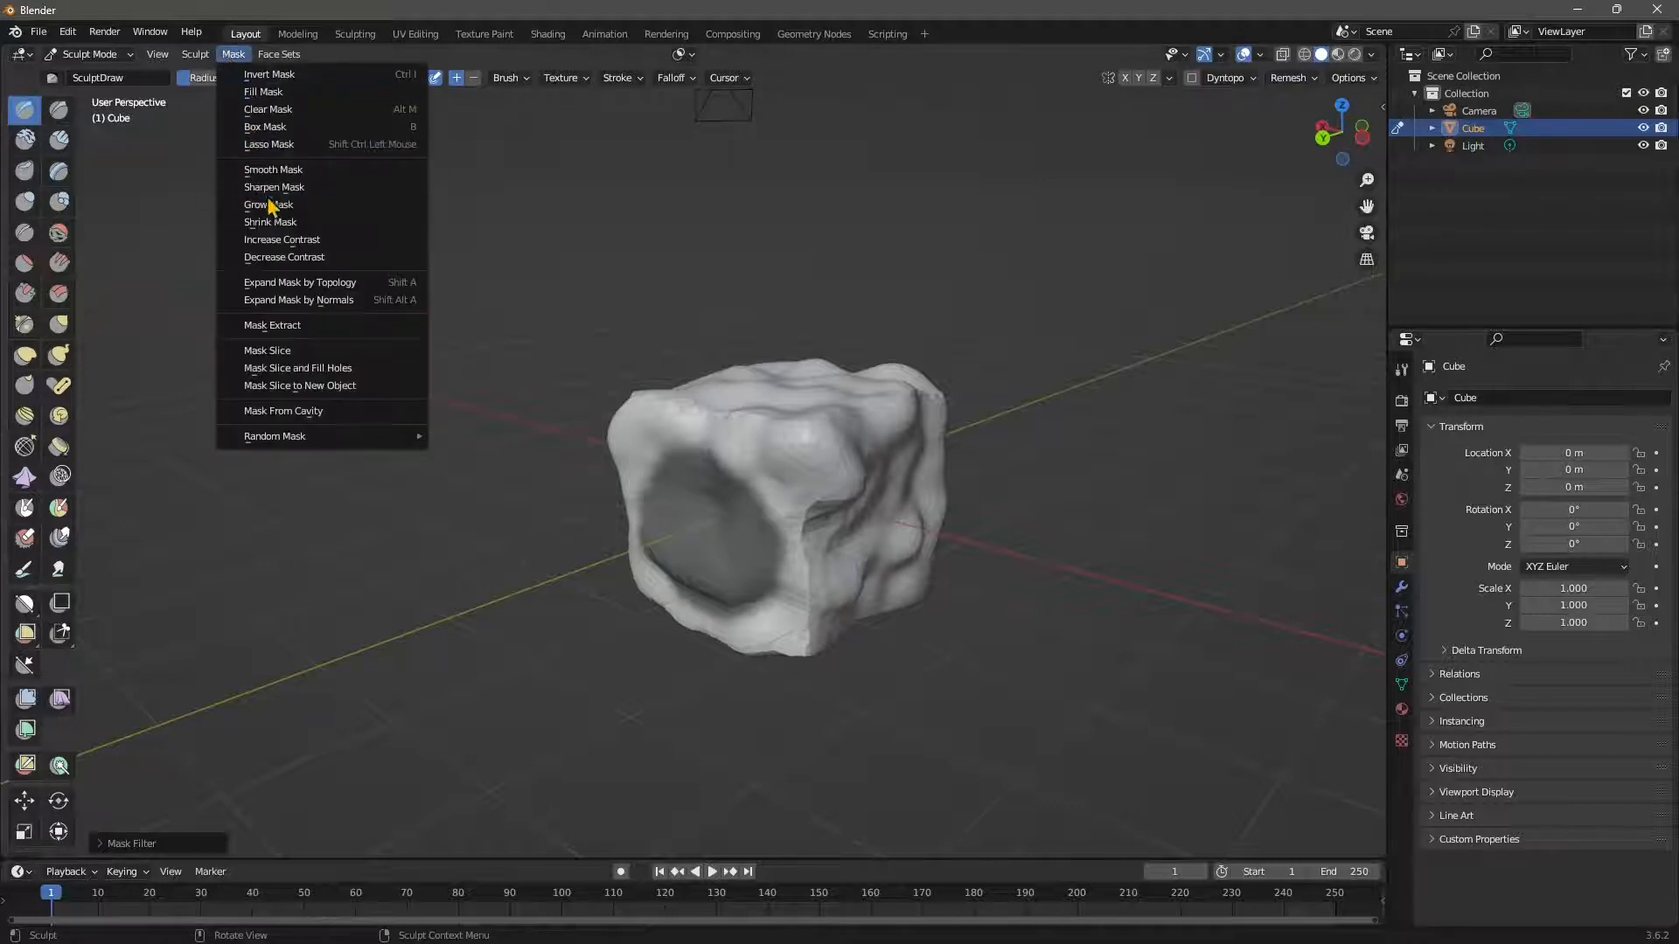
click(281, 238)
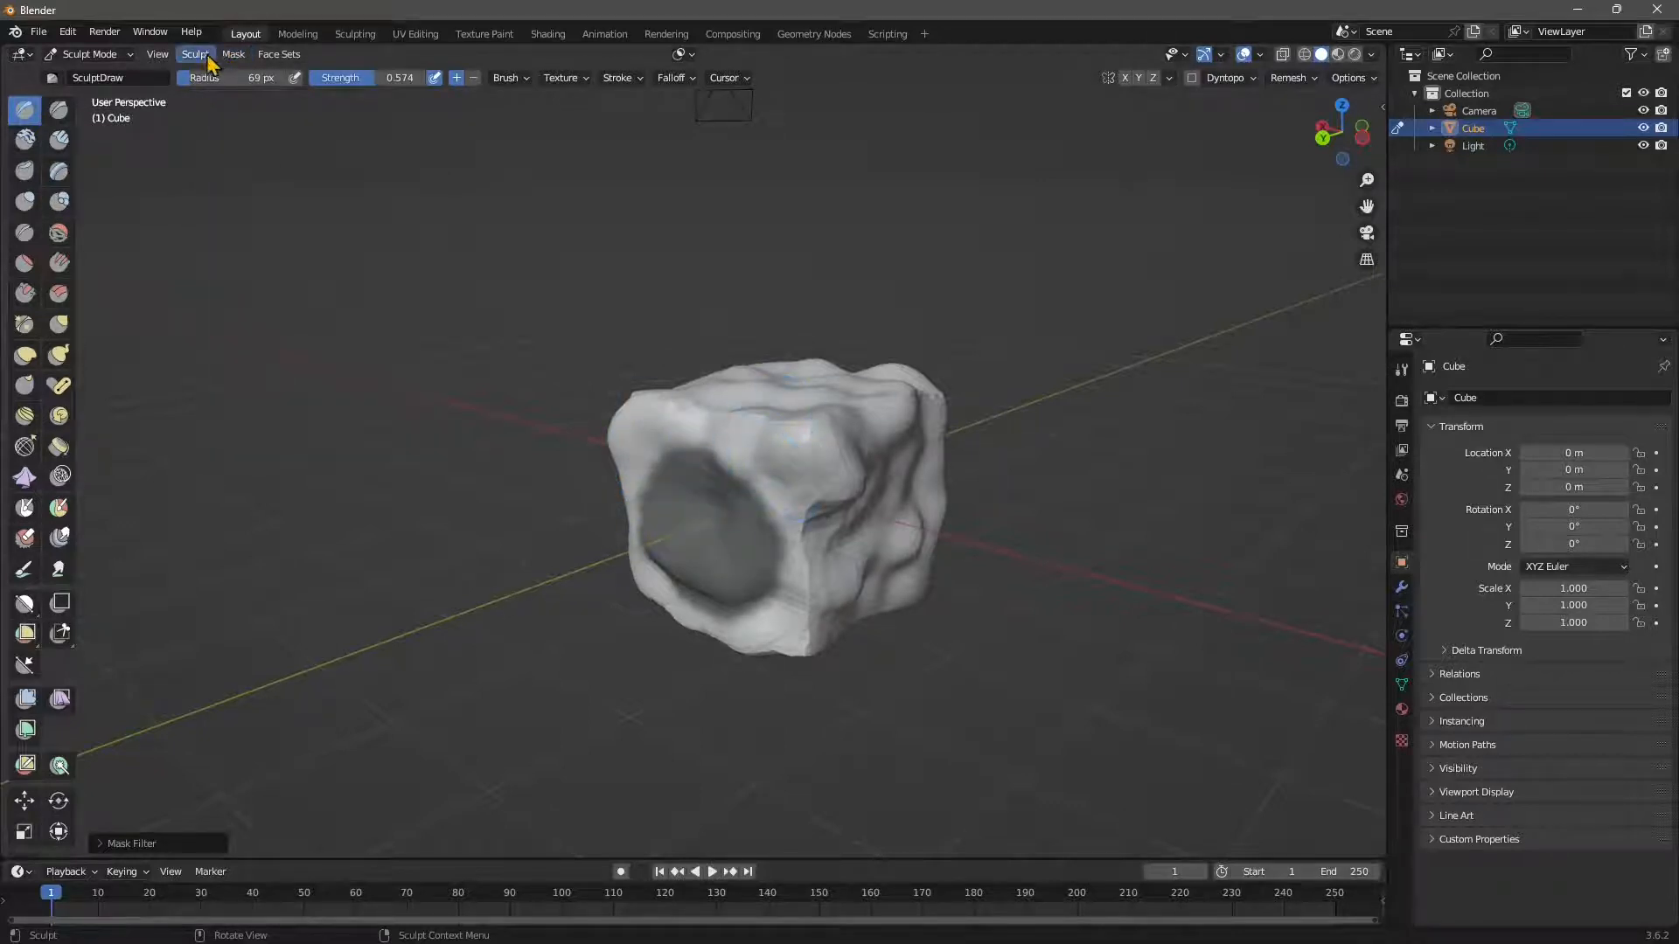
click(233, 54)
click(233, 54)
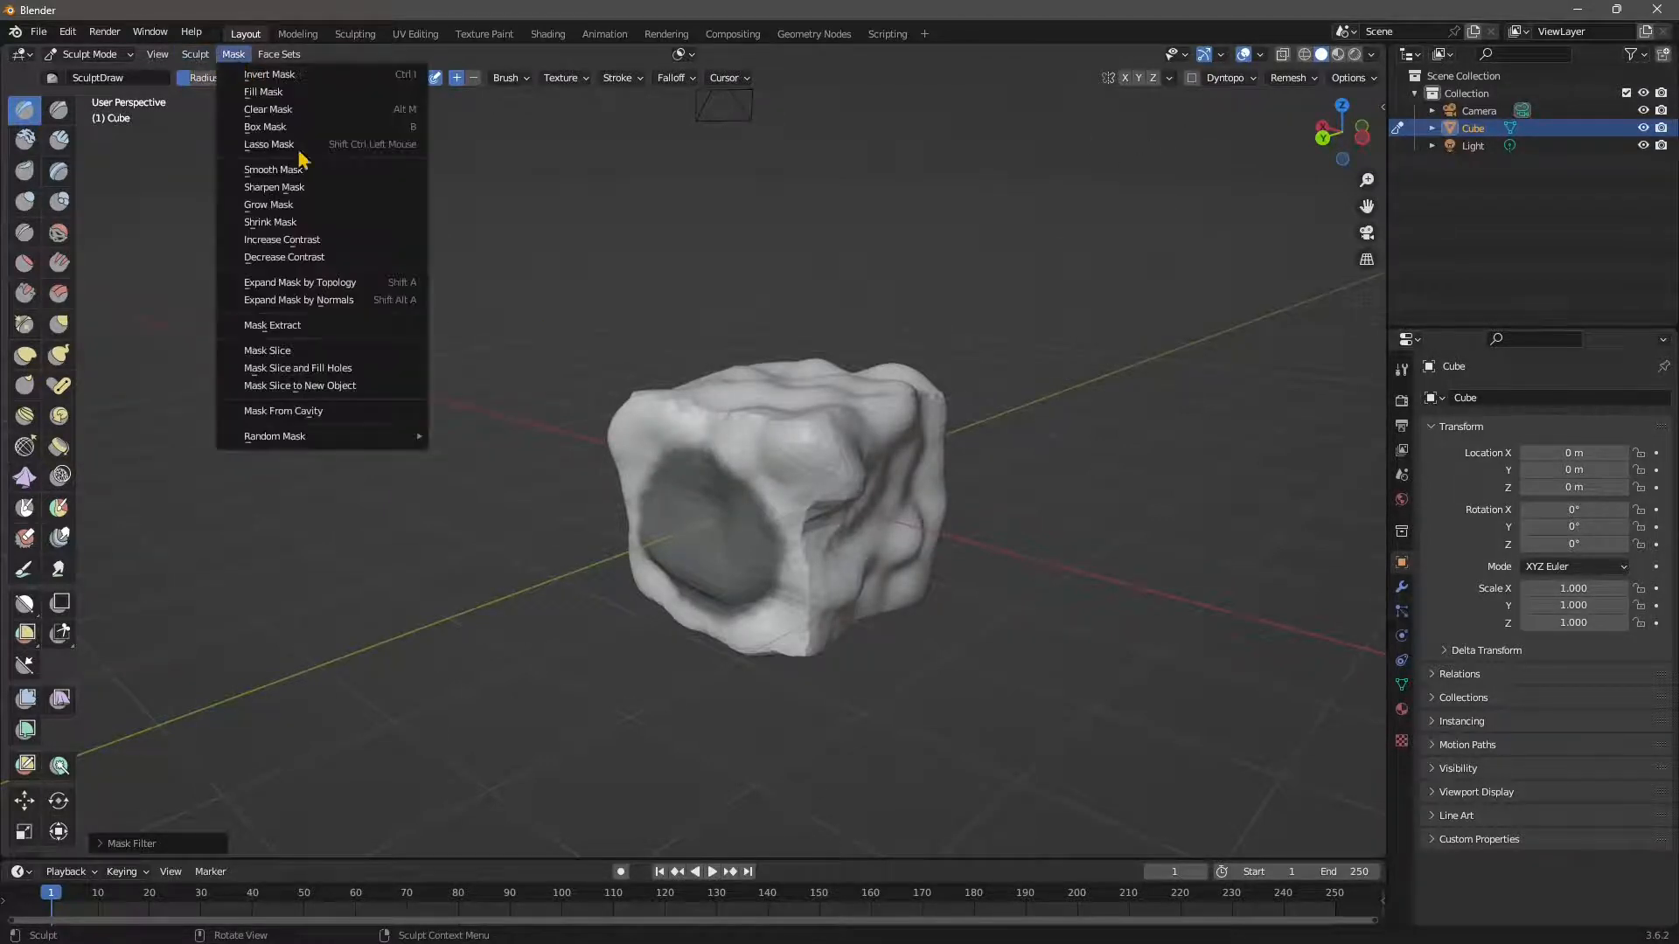
Run Mask Extract with Threshold 0.500 and Smooth Iterations 4, then inspect the new shell.
click(238, 53)
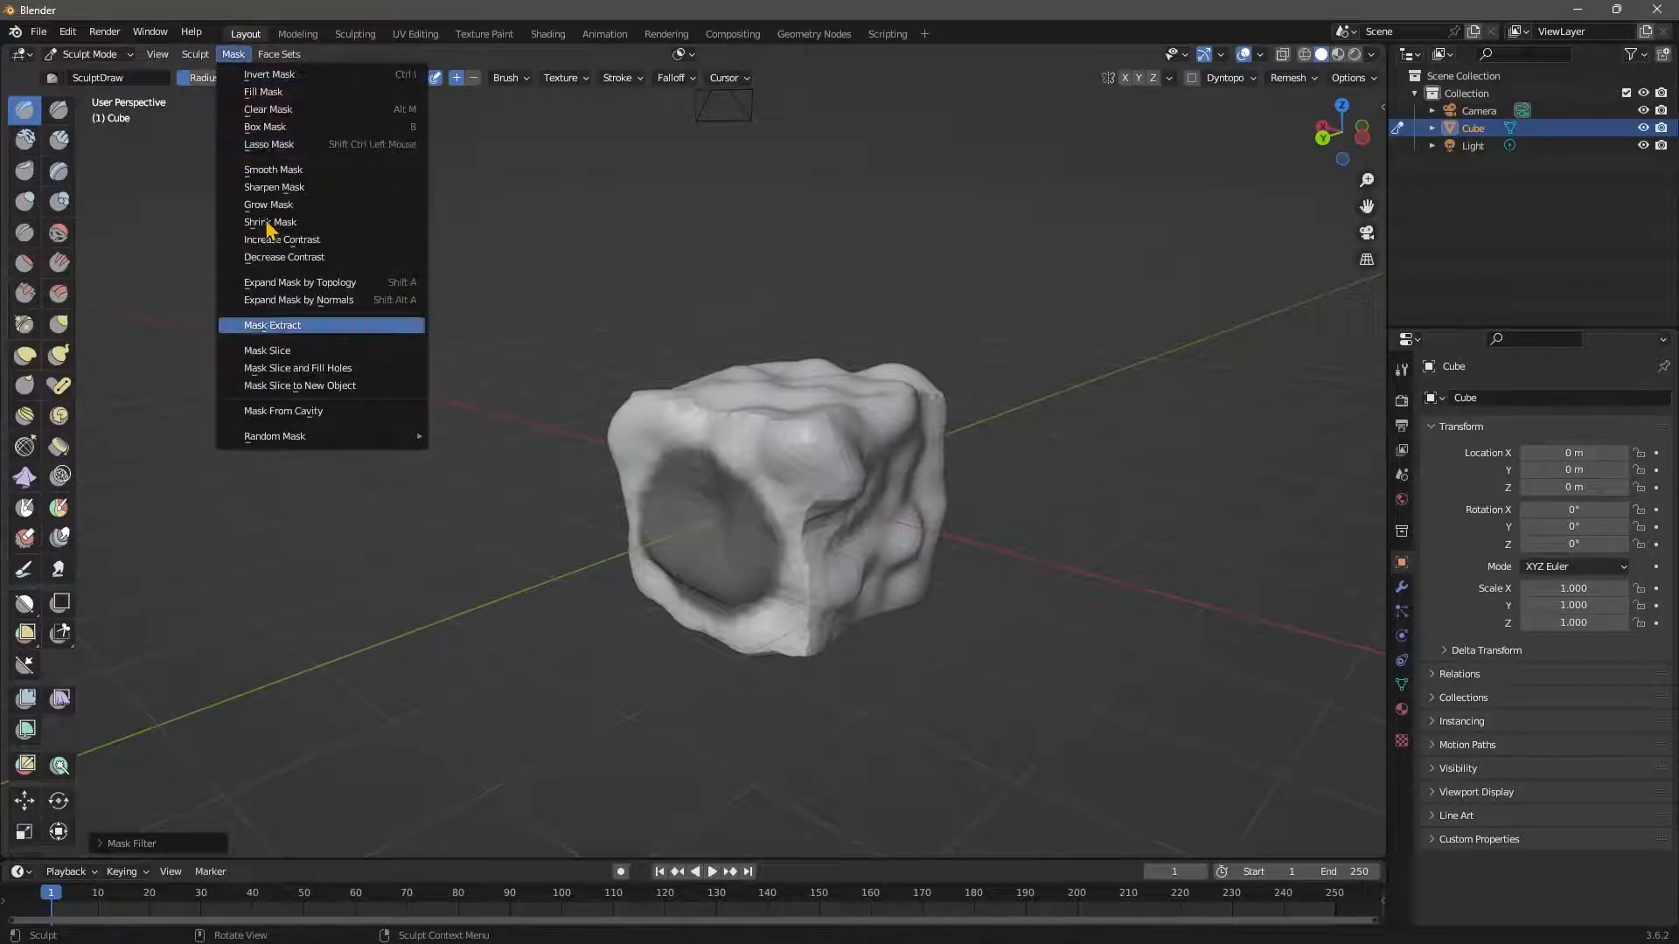
click(293, 147)
click(234, 54)
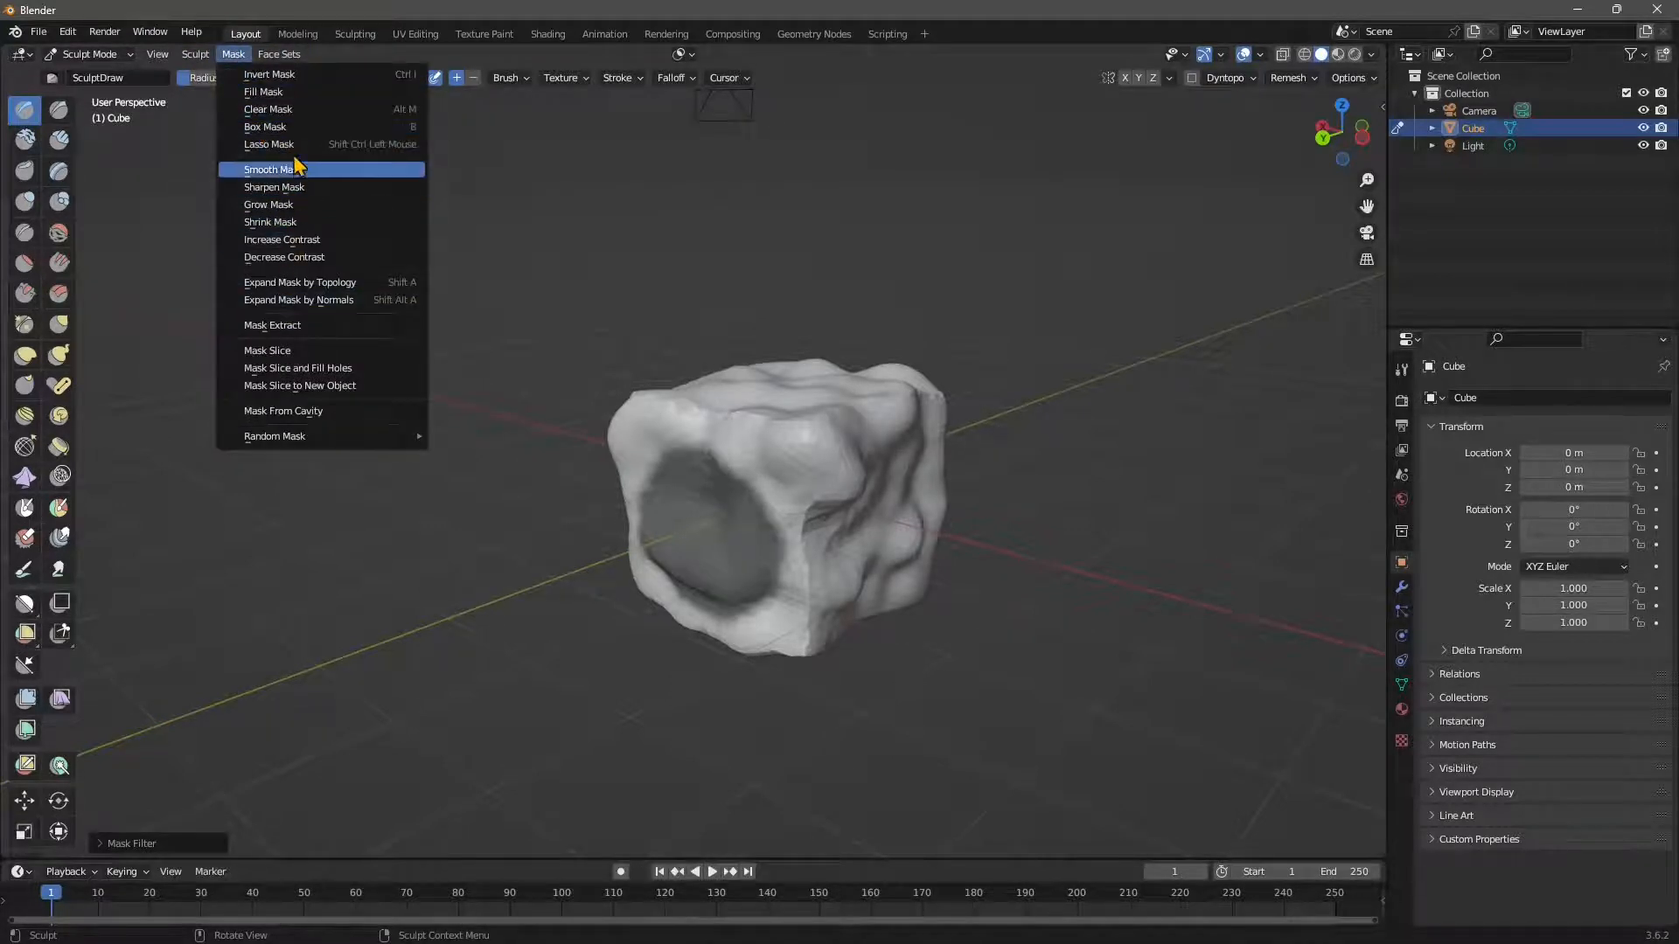
click(273, 330)
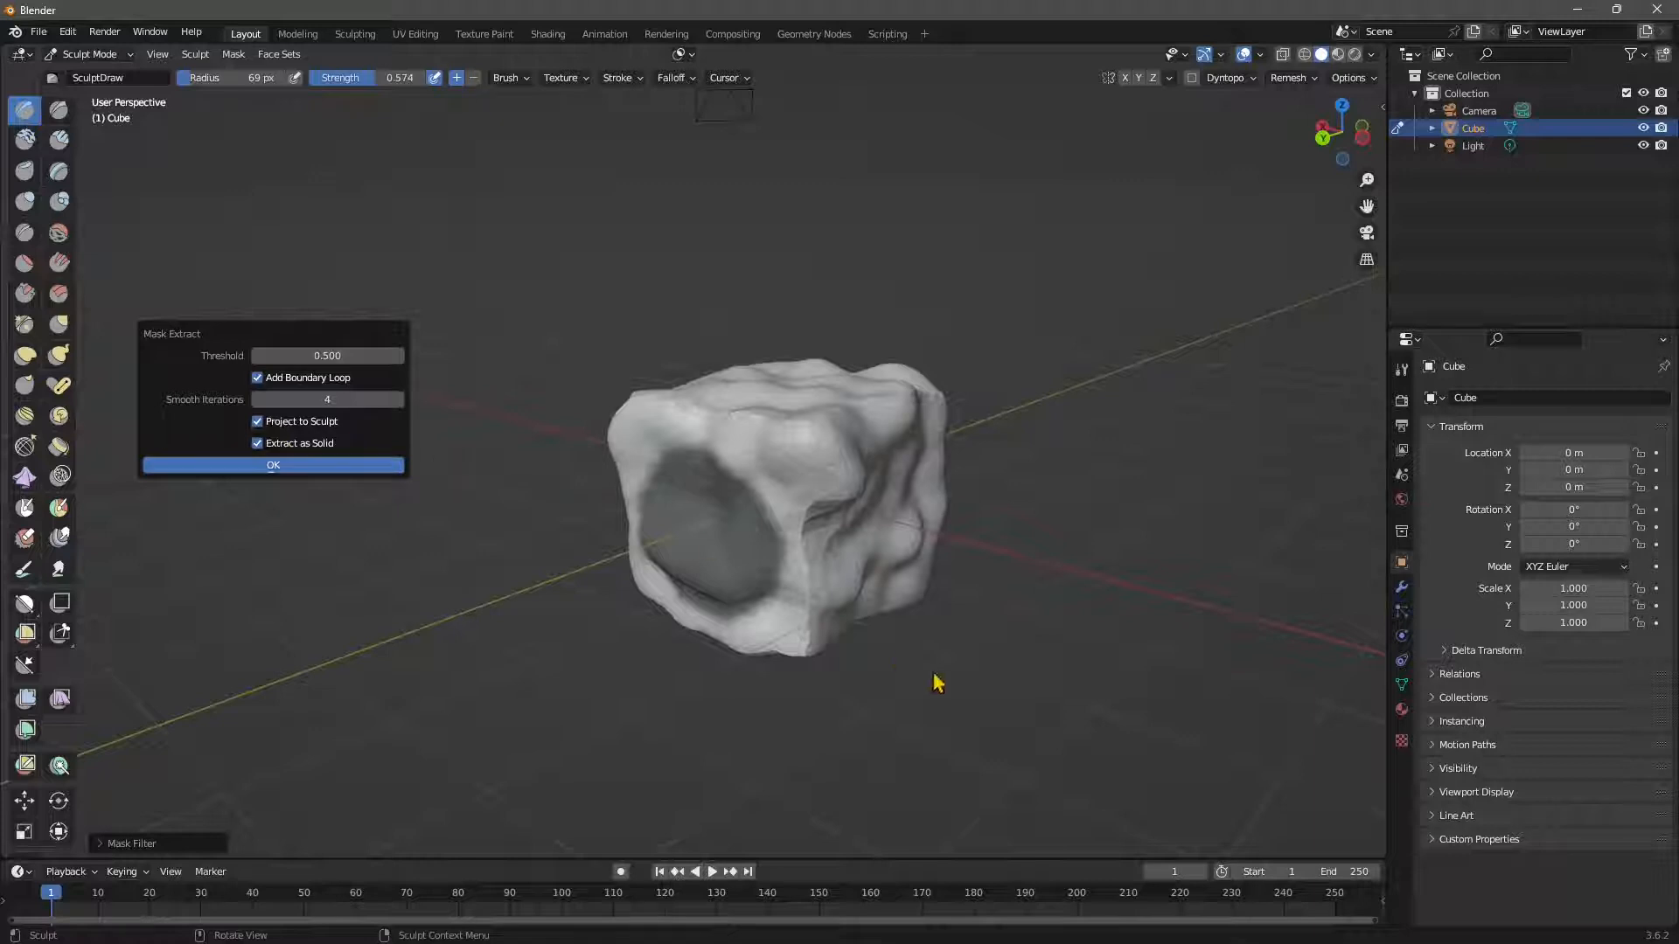
click(306, 461)
scroll(694, 603, up, 2)
middle_drag(720, 616, 674, 605)
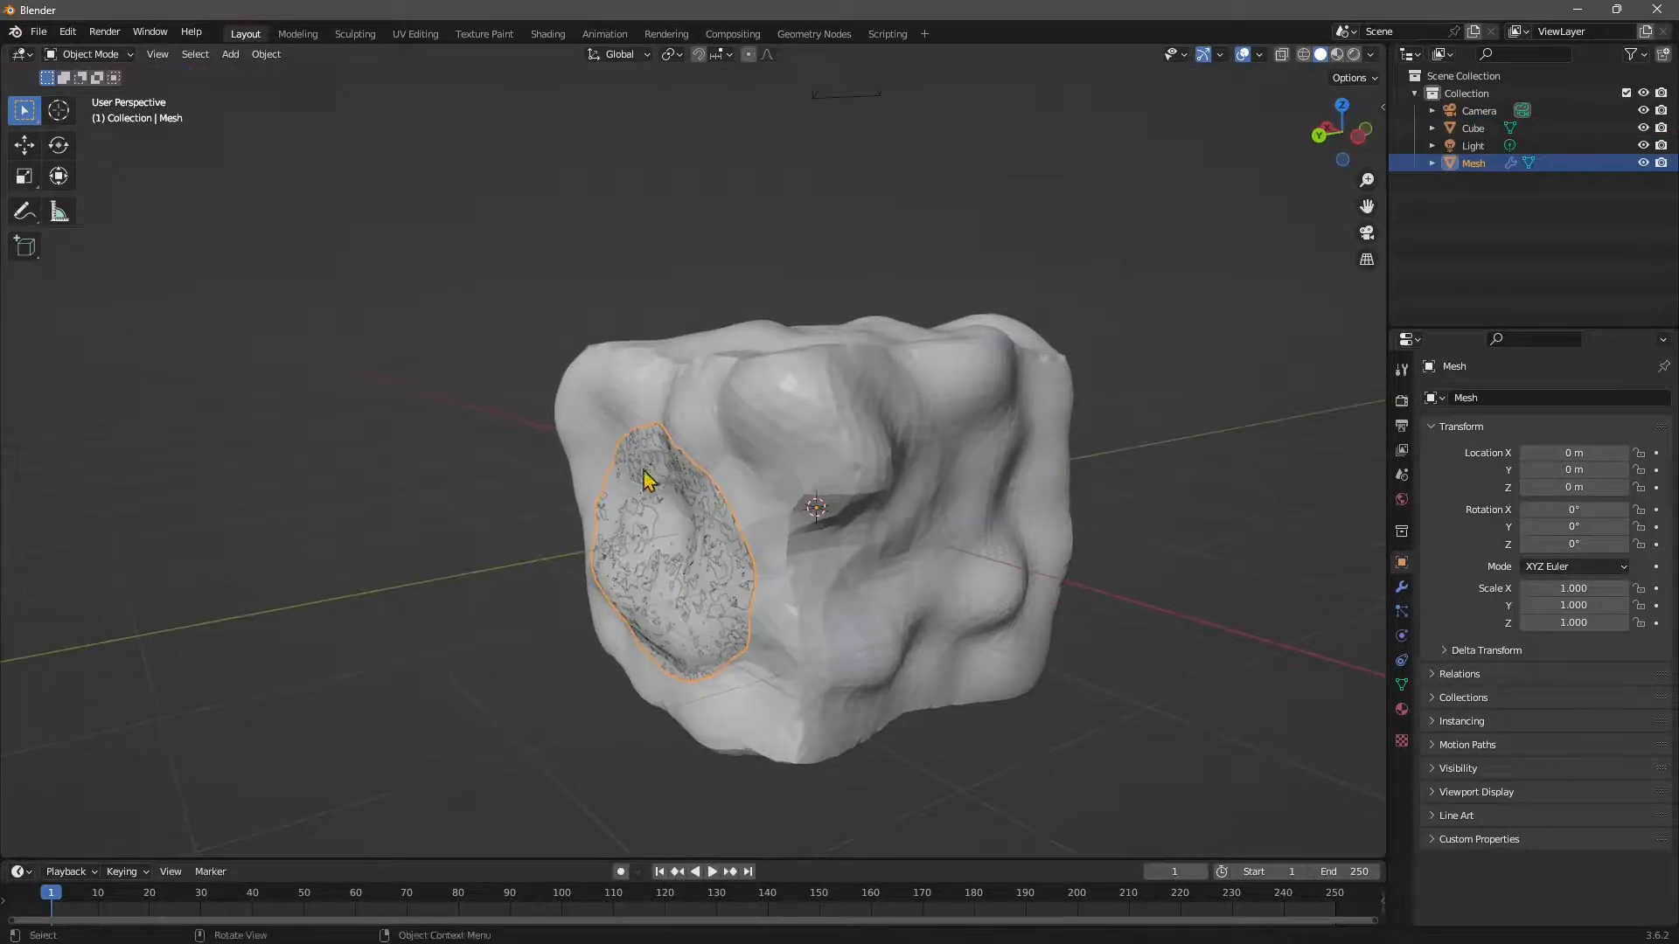
Nudge the extracted Mesh along Y with the Move tool, then delete it.
click(23, 144)
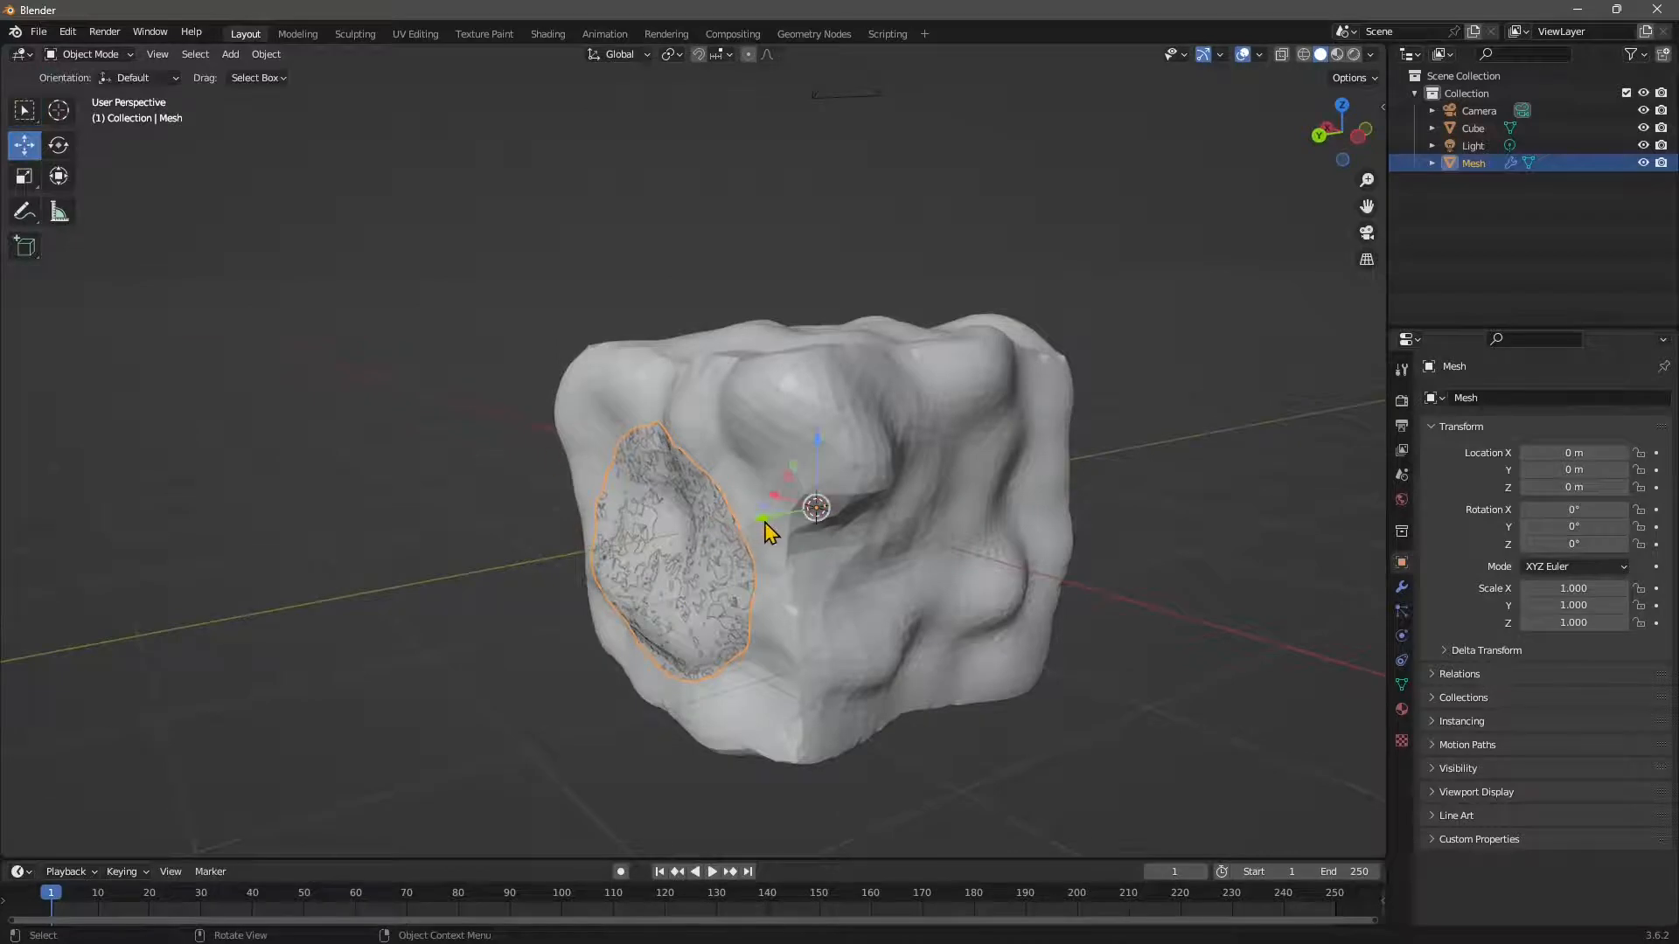
mouse_move(765, 530)
mouse_down()
mouse_move(741, 527)
mouse_move(774, 518)
mouse_move(754, 526)
mouse_up()
middle_drag(690, 525, 860, 651)
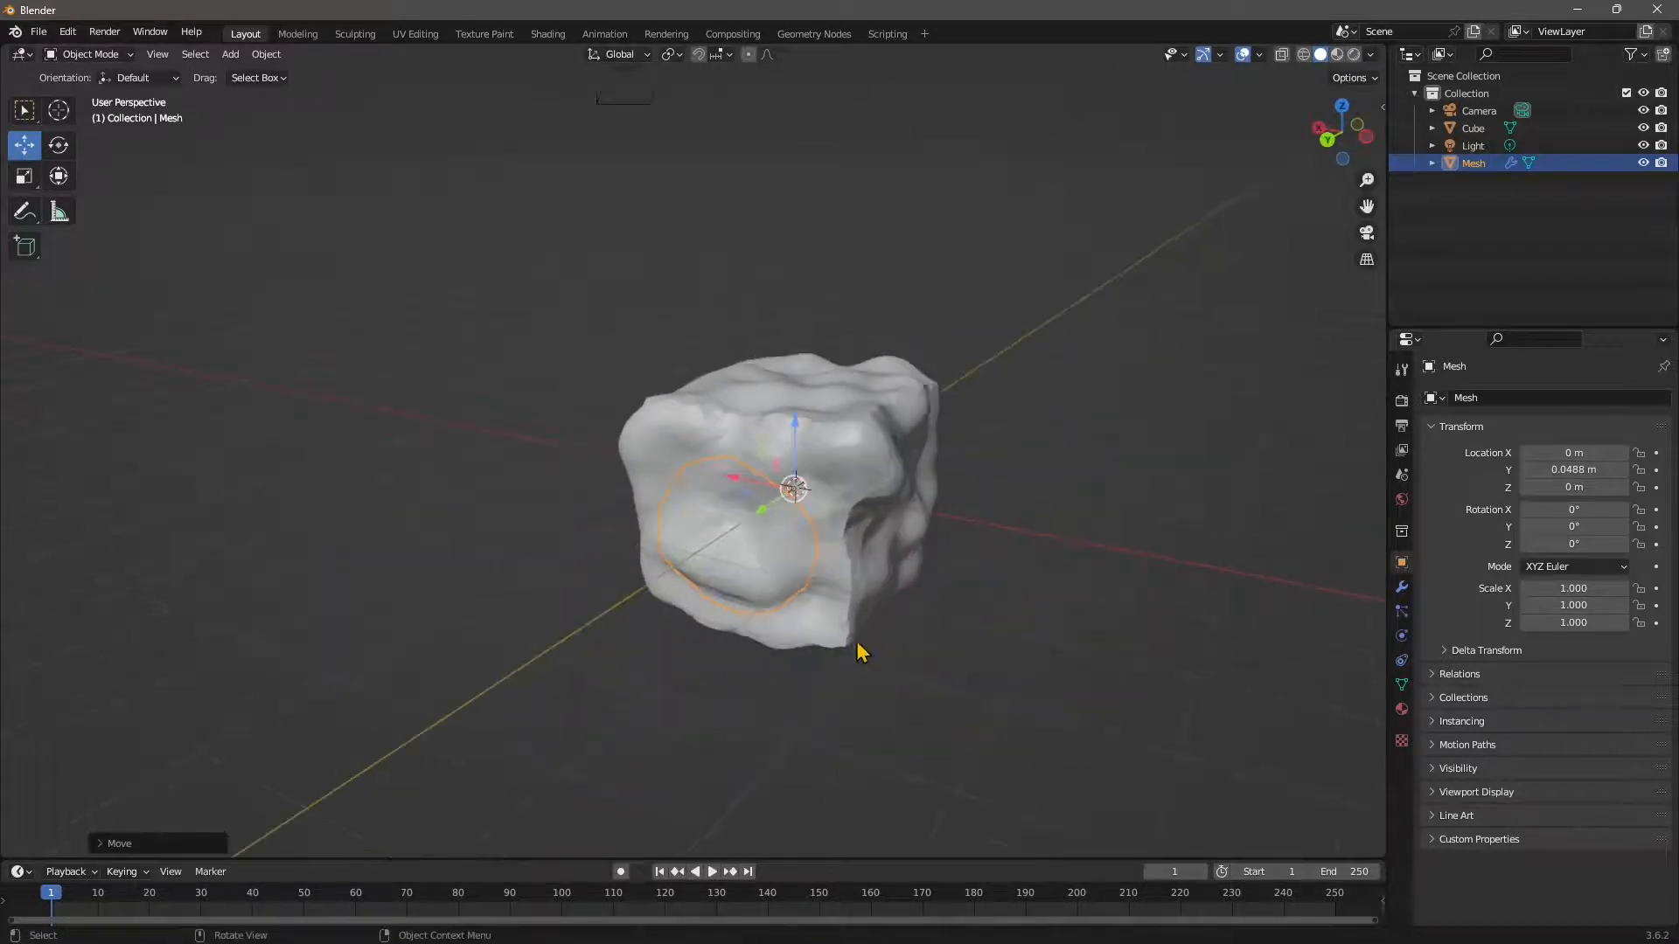
key(alt+a)
click(737, 555)
key(Delete)
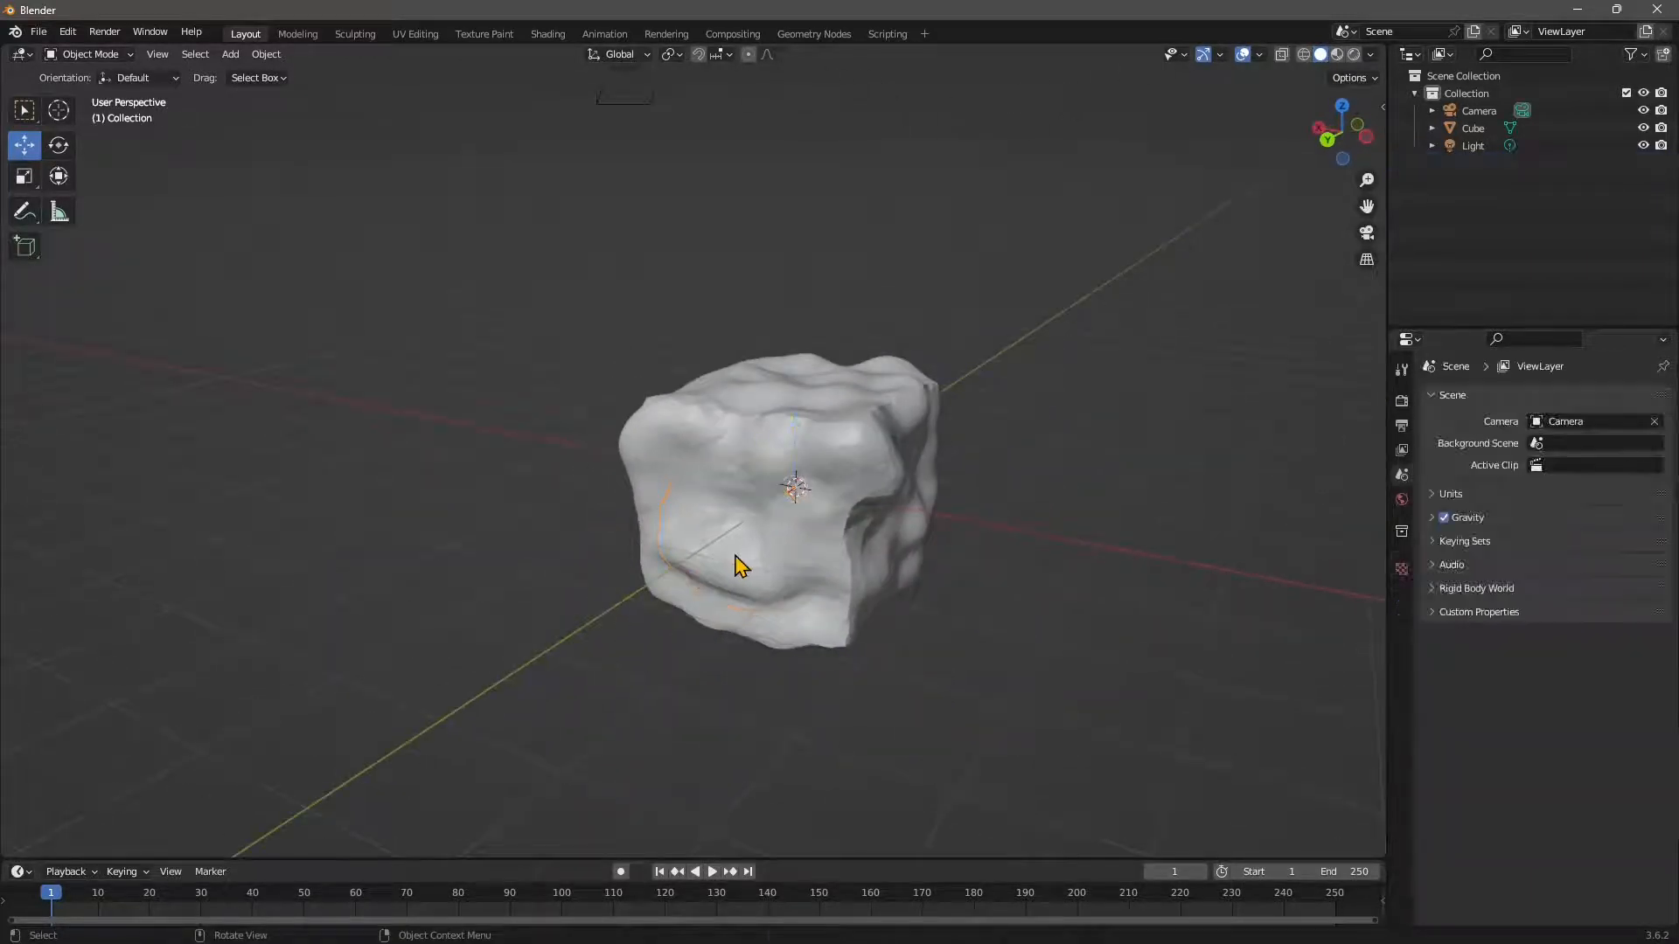
Select the Cube, return it to Sculpt Mode, and start Expand Mask by Normals.
click(662, 452)
click(87, 55)
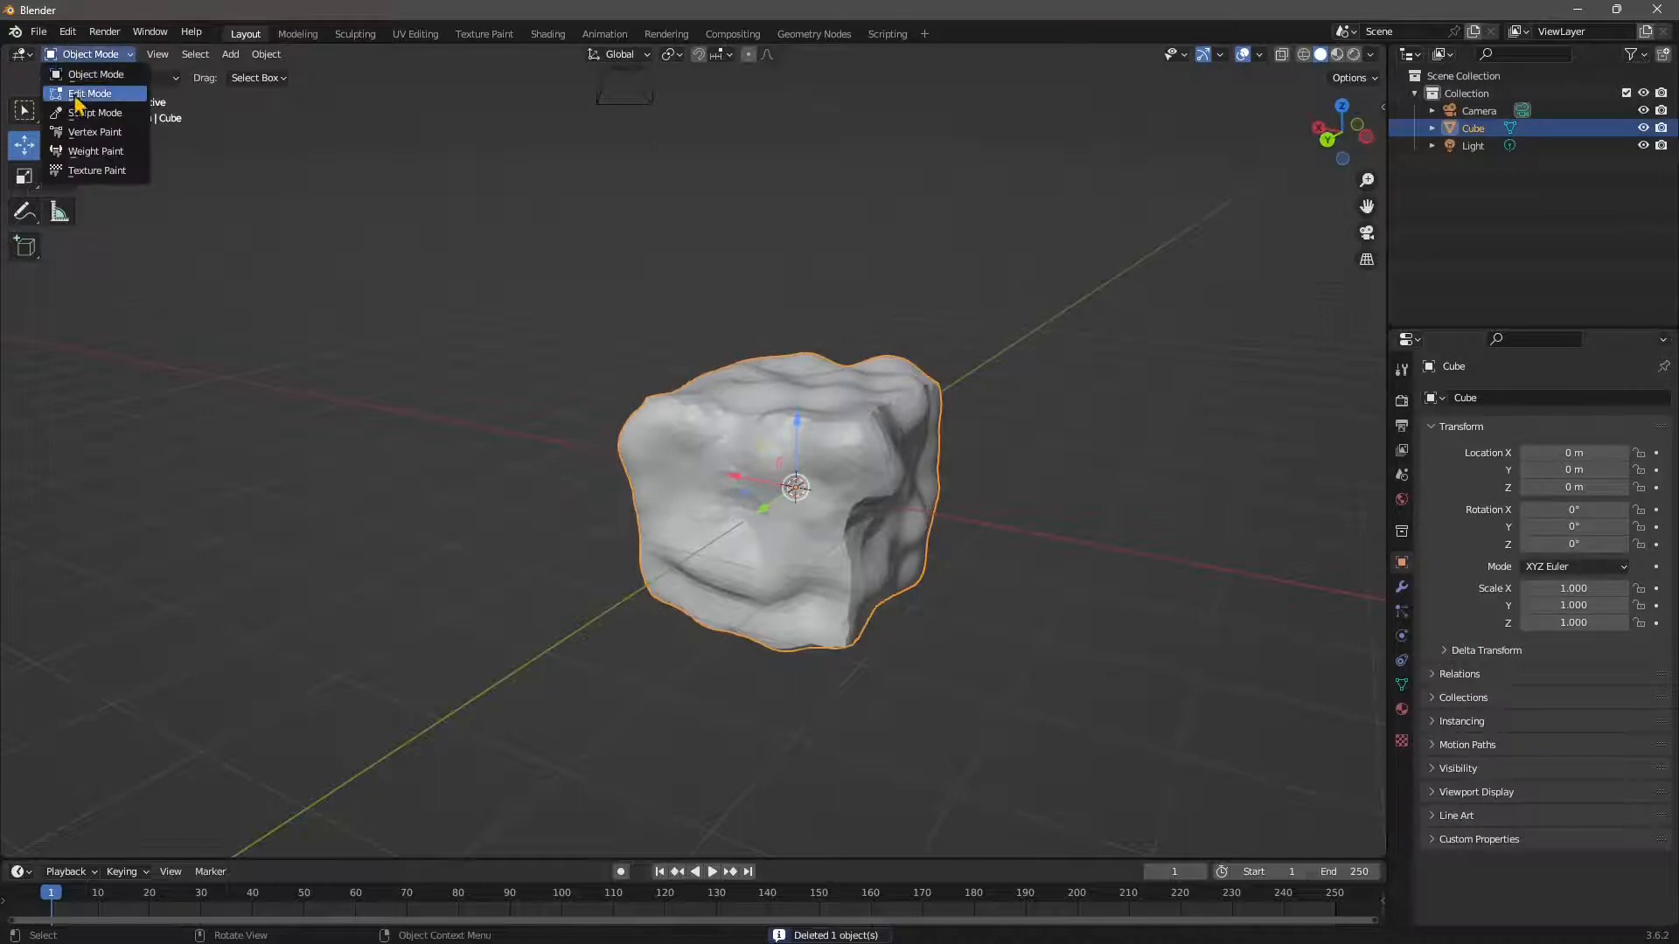
click(83, 116)
click(232, 56)
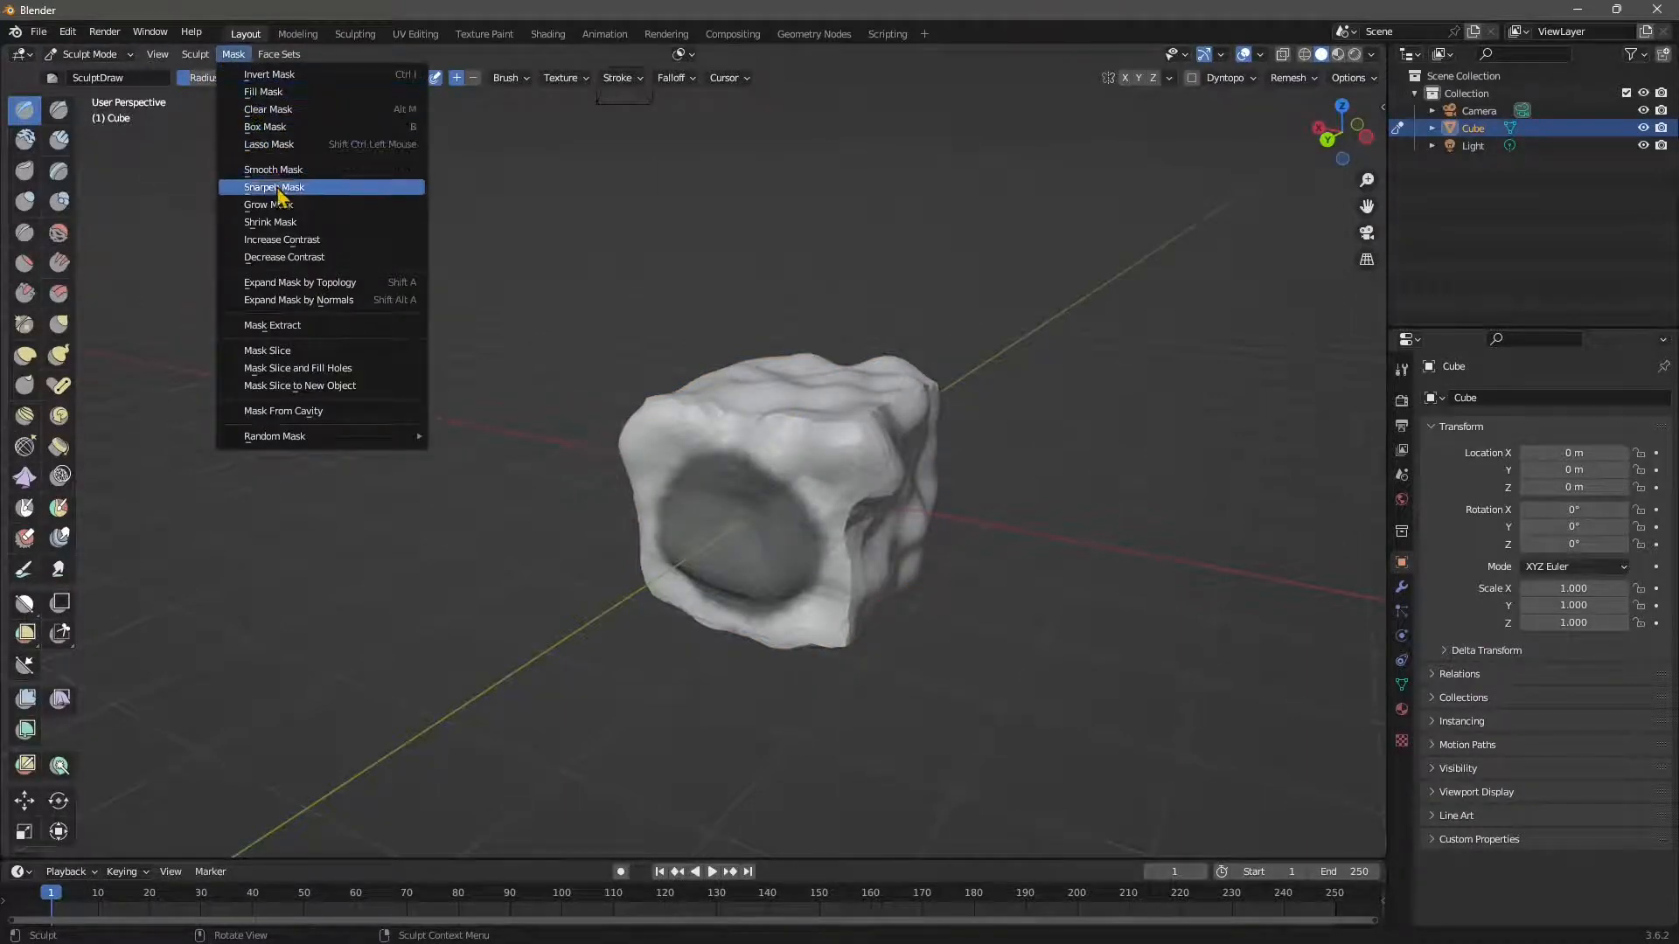
click(282, 301)
Confirm the normals-based mask expansion and cut the masked patch out with Mask Slice.
click(787, 448)
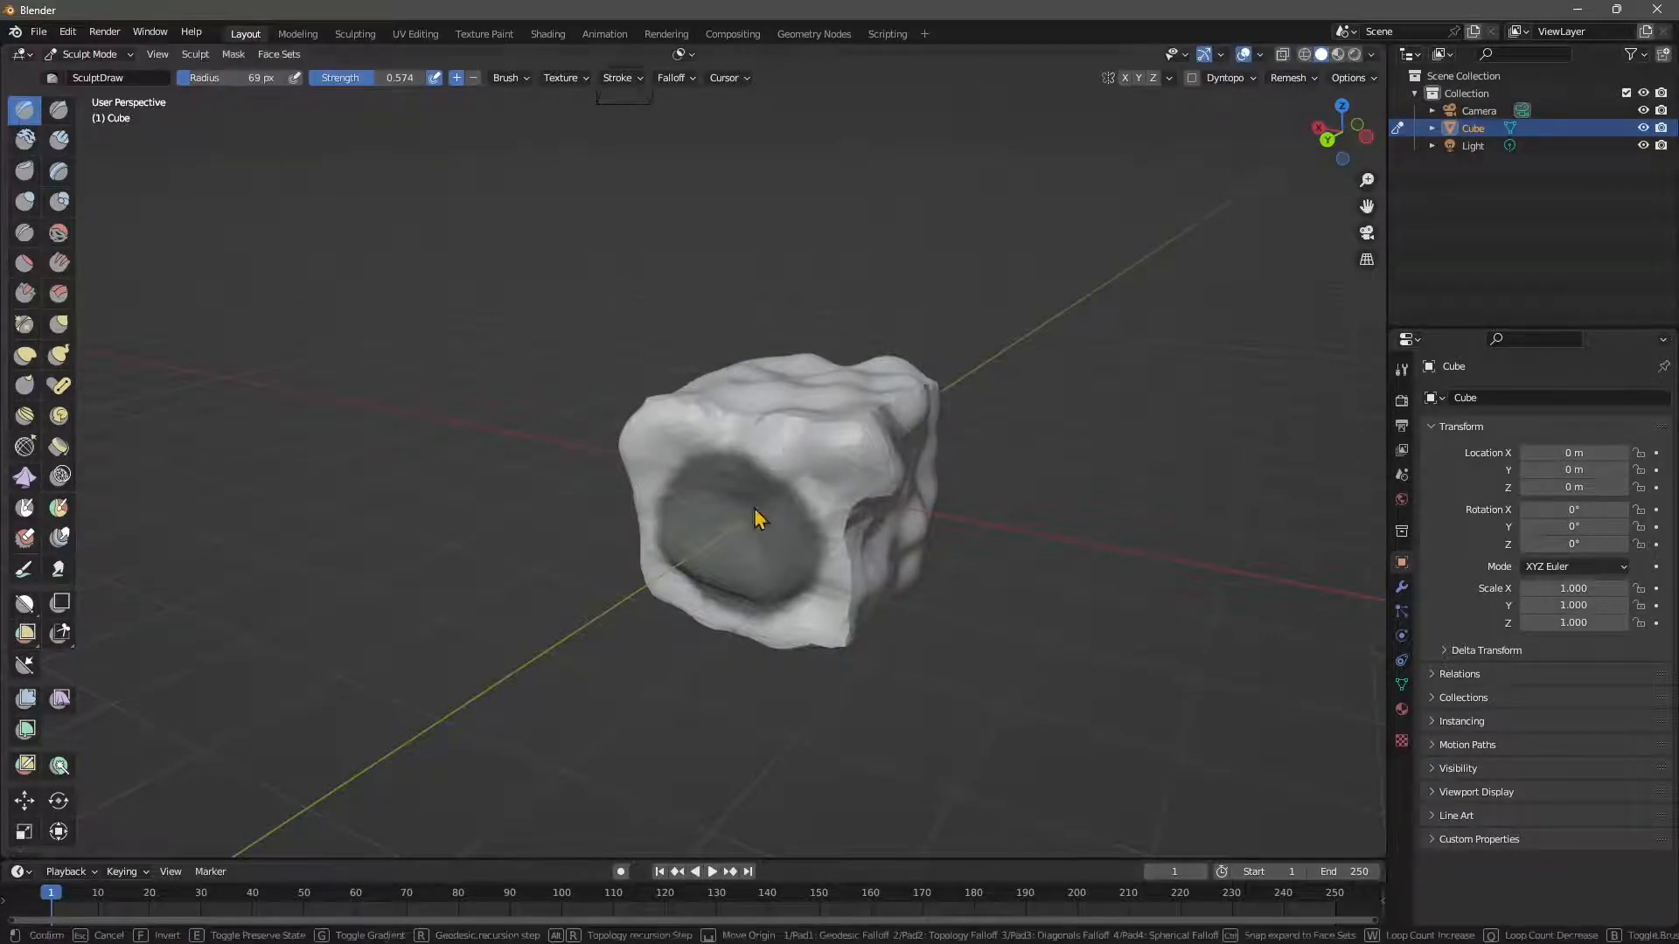
click(800, 463)
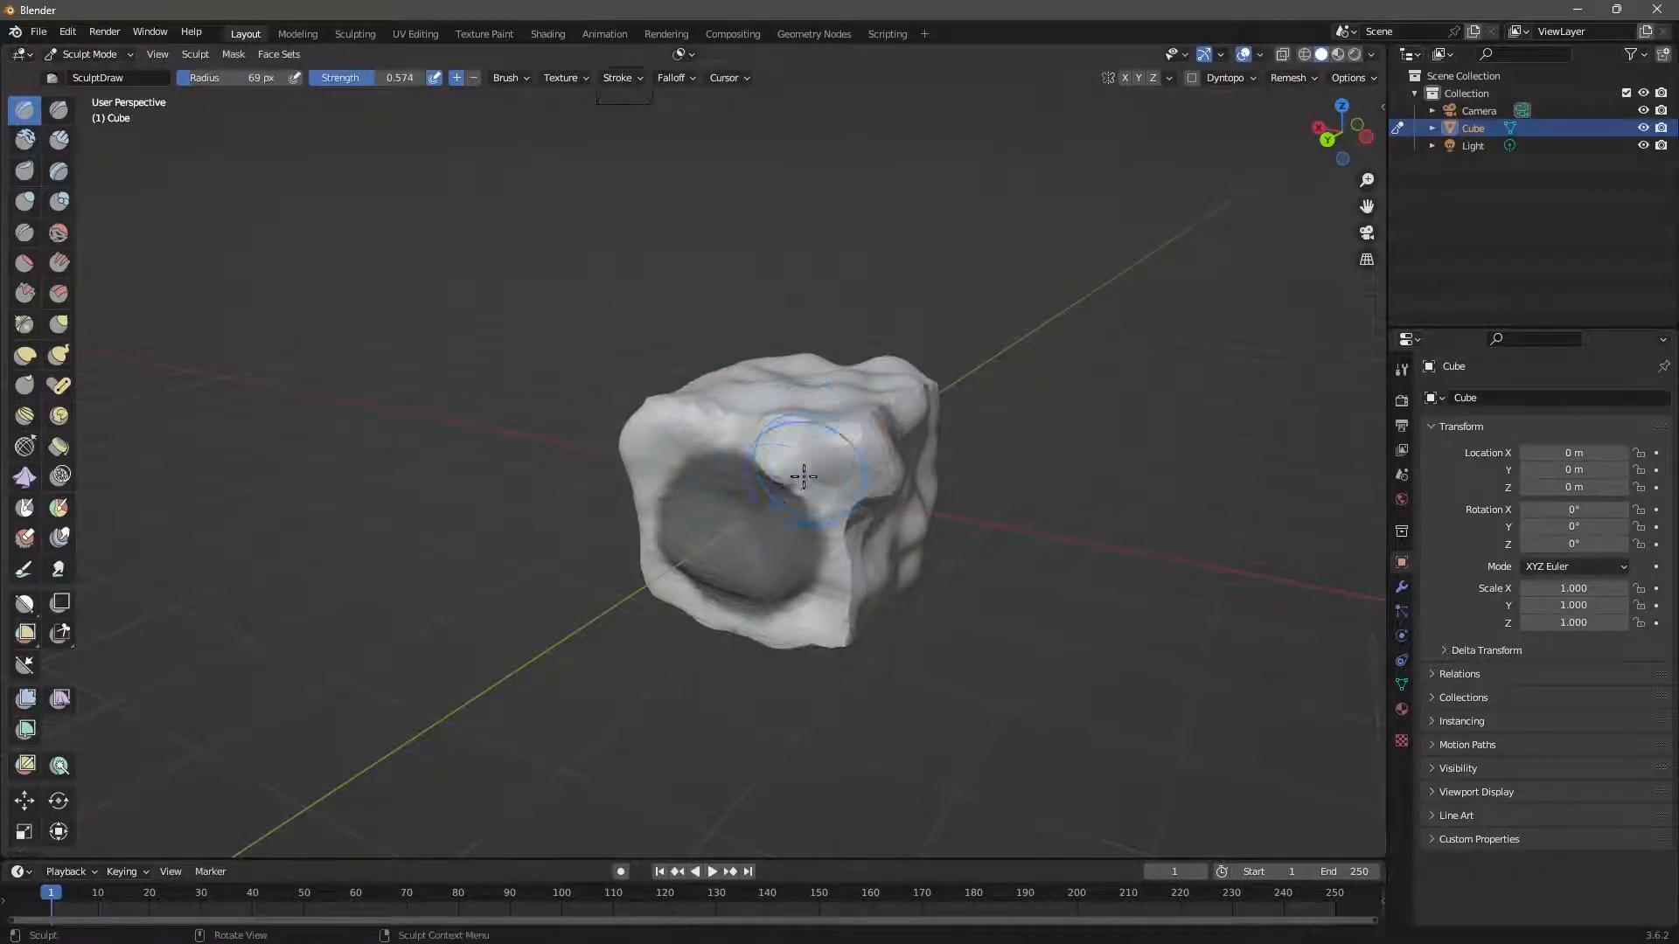
click(233, 55)
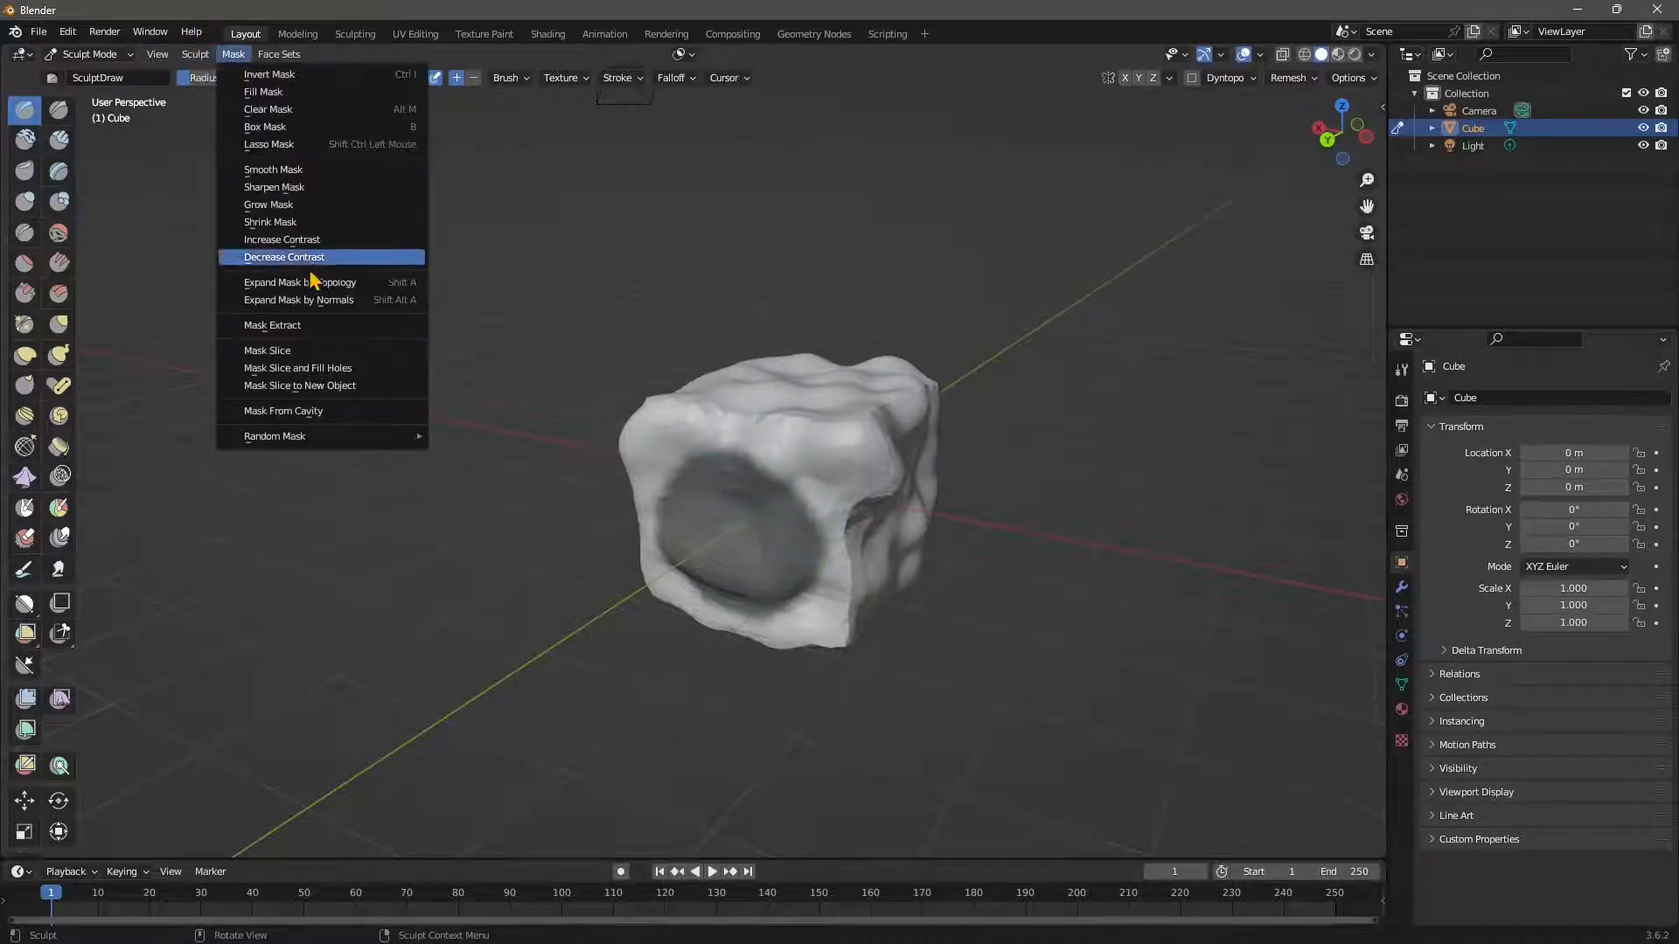
click(267, 350)
Orbit around the cube to inspect the jagged hole left by the slice.
mouse_move(769, 525)
middle_down()
mouse_move(817, 554)
mouse_move(901, 558)
mouse_move(843, 612)
mouse_move(791, 612)
mouse_move(735, 551)
mouse_move(586, 532)
middle_up()
mouse_move(364, 623)
middle_down()
mouse_move(525, 149)
mouse_move(499, 161)
mouse_move(905, 223)
middle_up()
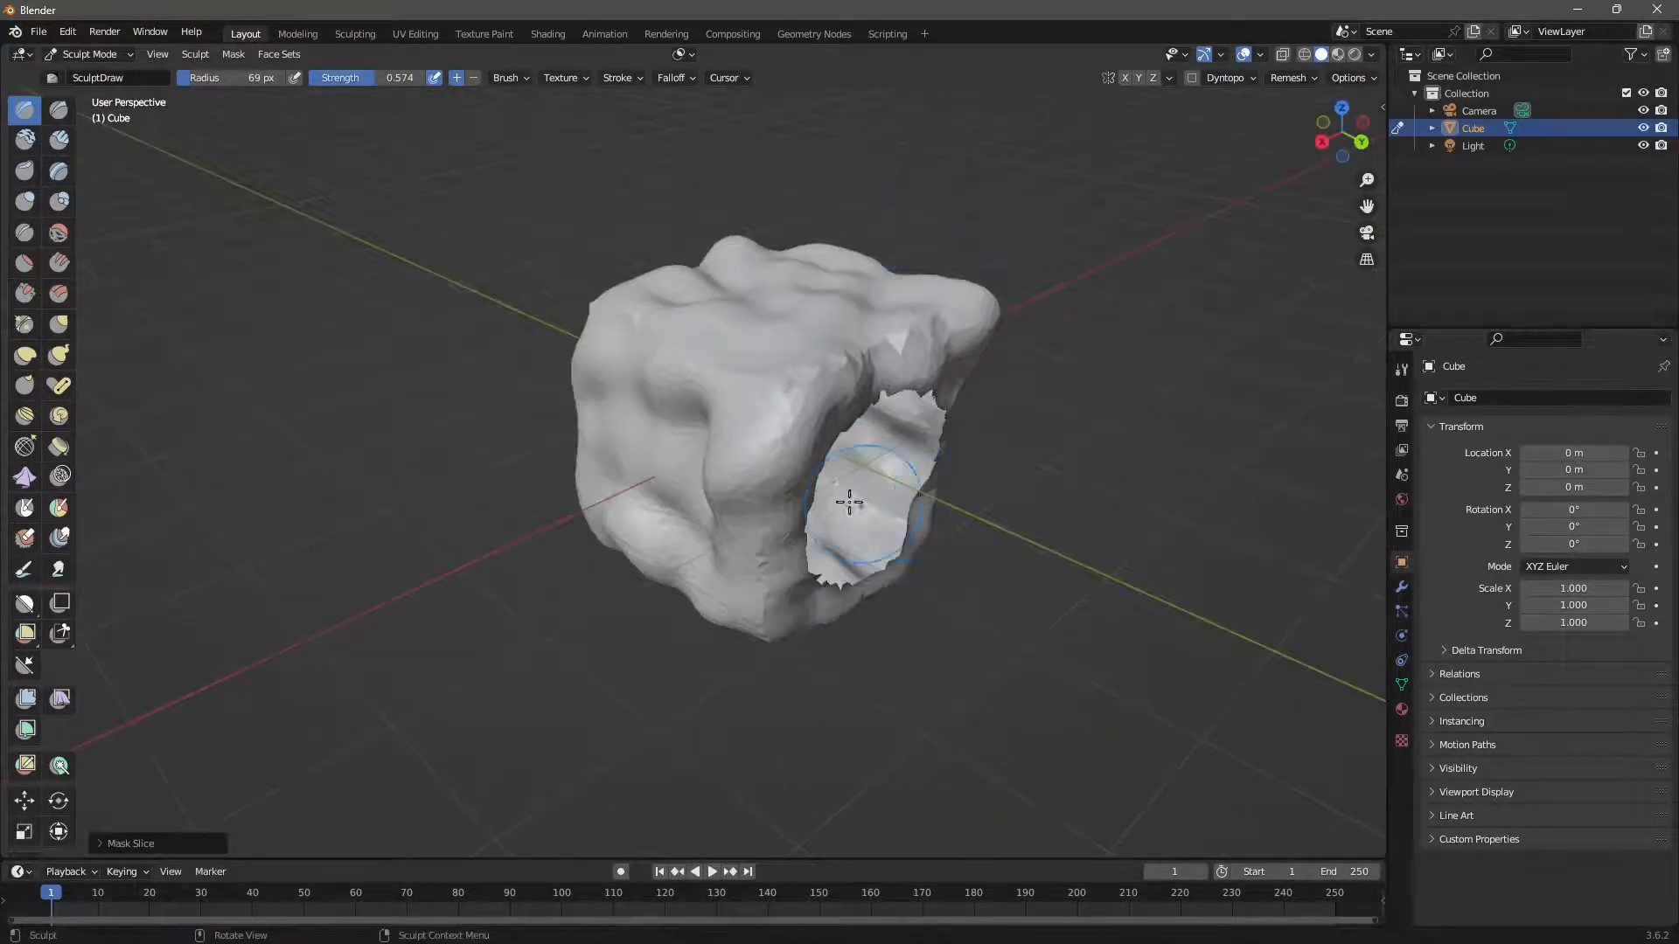
middle_drag(848, 498, 703, 447)
mouse_move(776, 341)
middle_down()
mouse_move(806, 543)
mouse_move(708, 558)
middle_up()
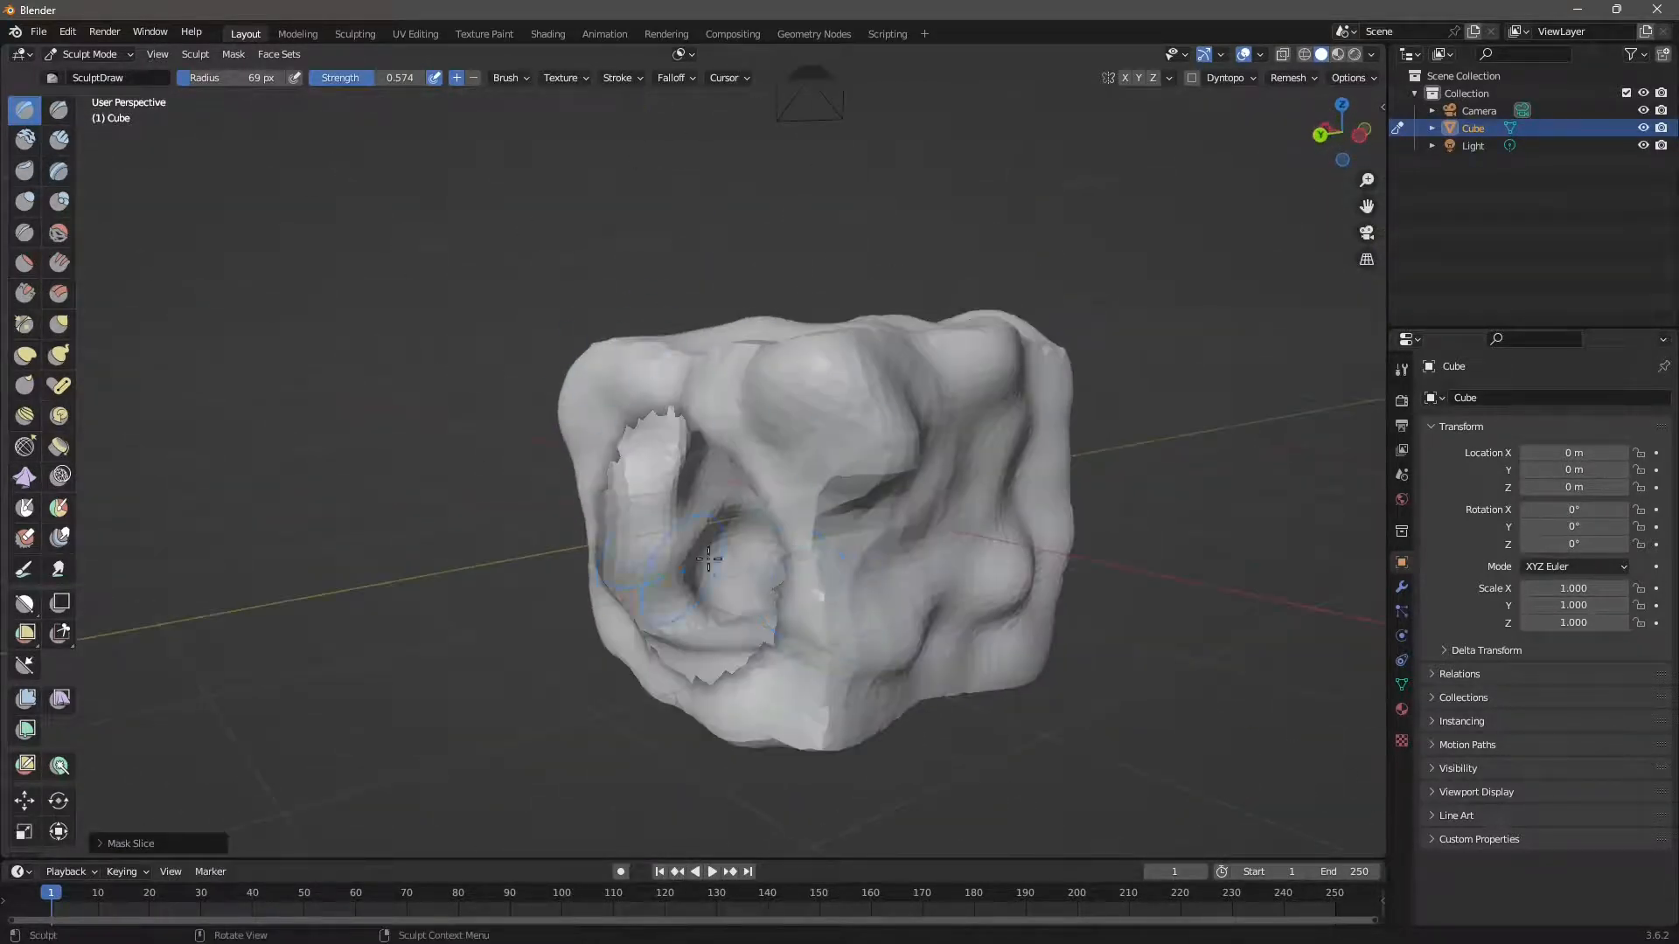
middle_drag(754, 627, 767, 617)
scroll(767, 618, down, 3)
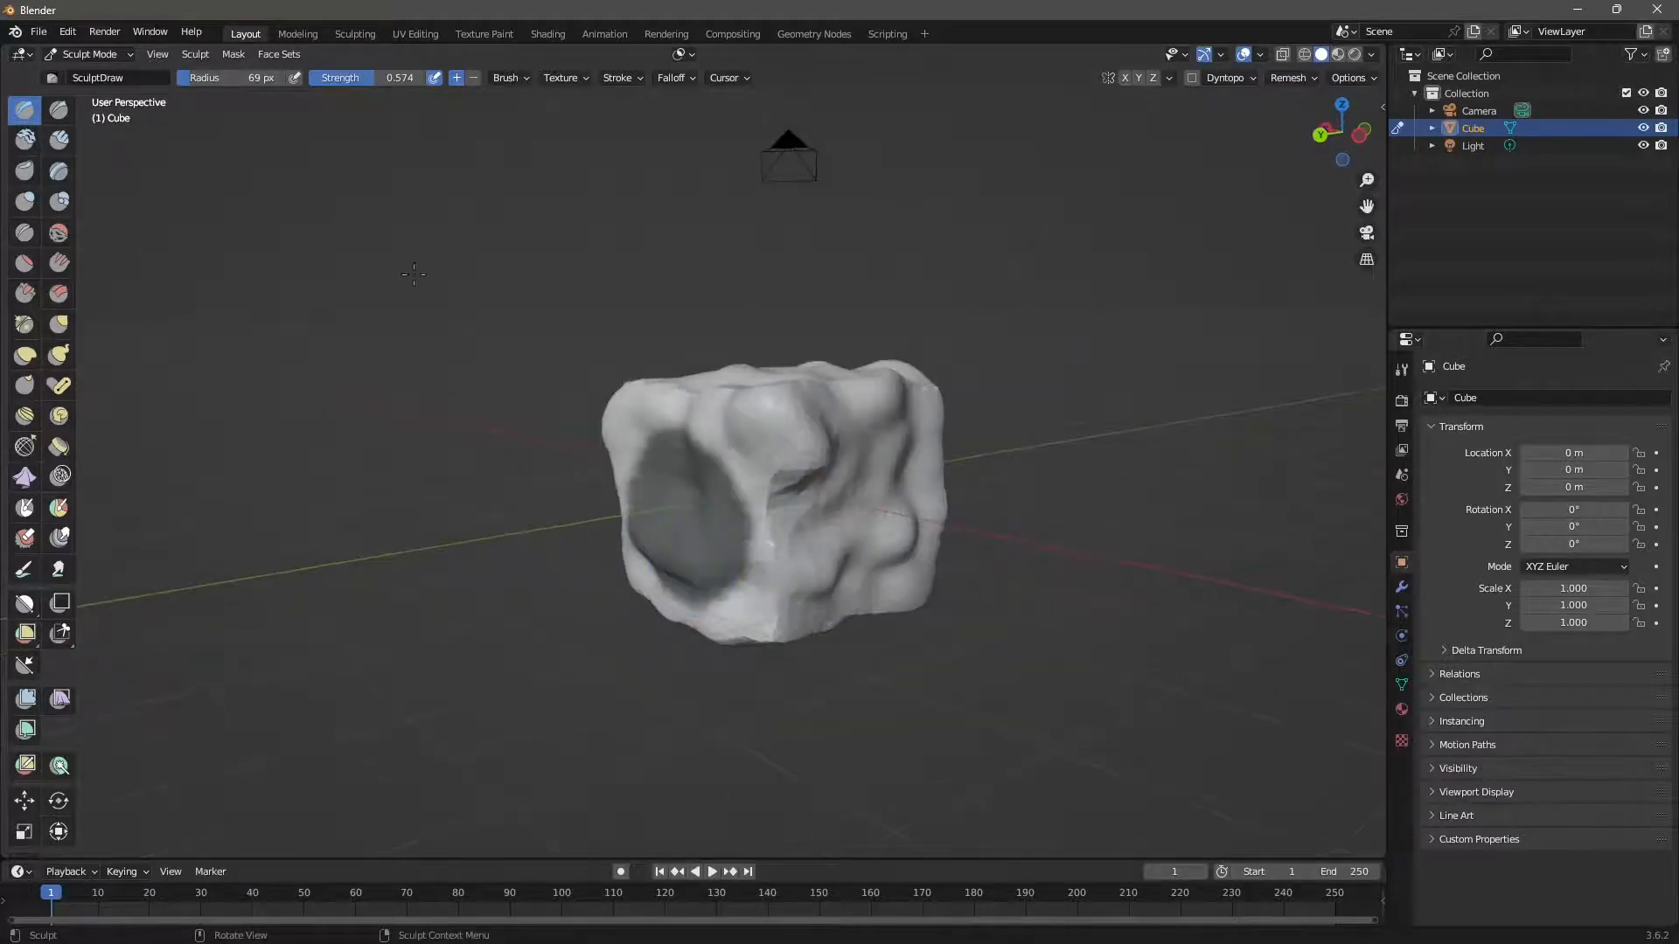
click(234, 54)
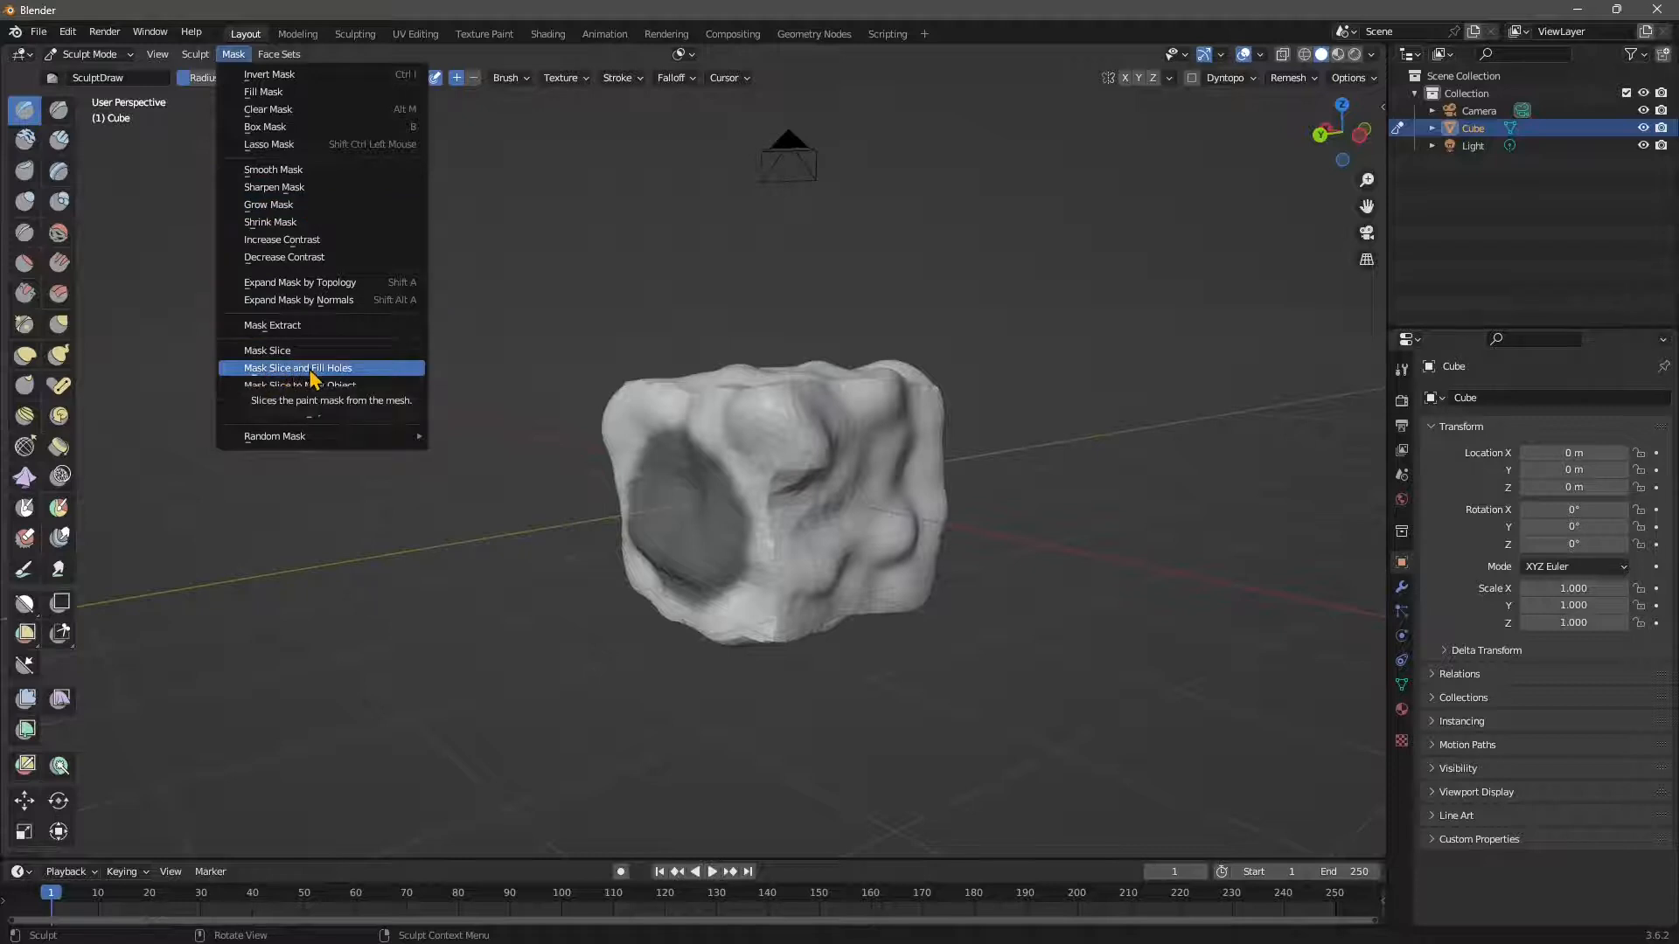
Apply Mask Slice and Fill Holes, capping the cut with a flat circular face.
click(338, 377)
middle_drag(612, 494, 691, 495)
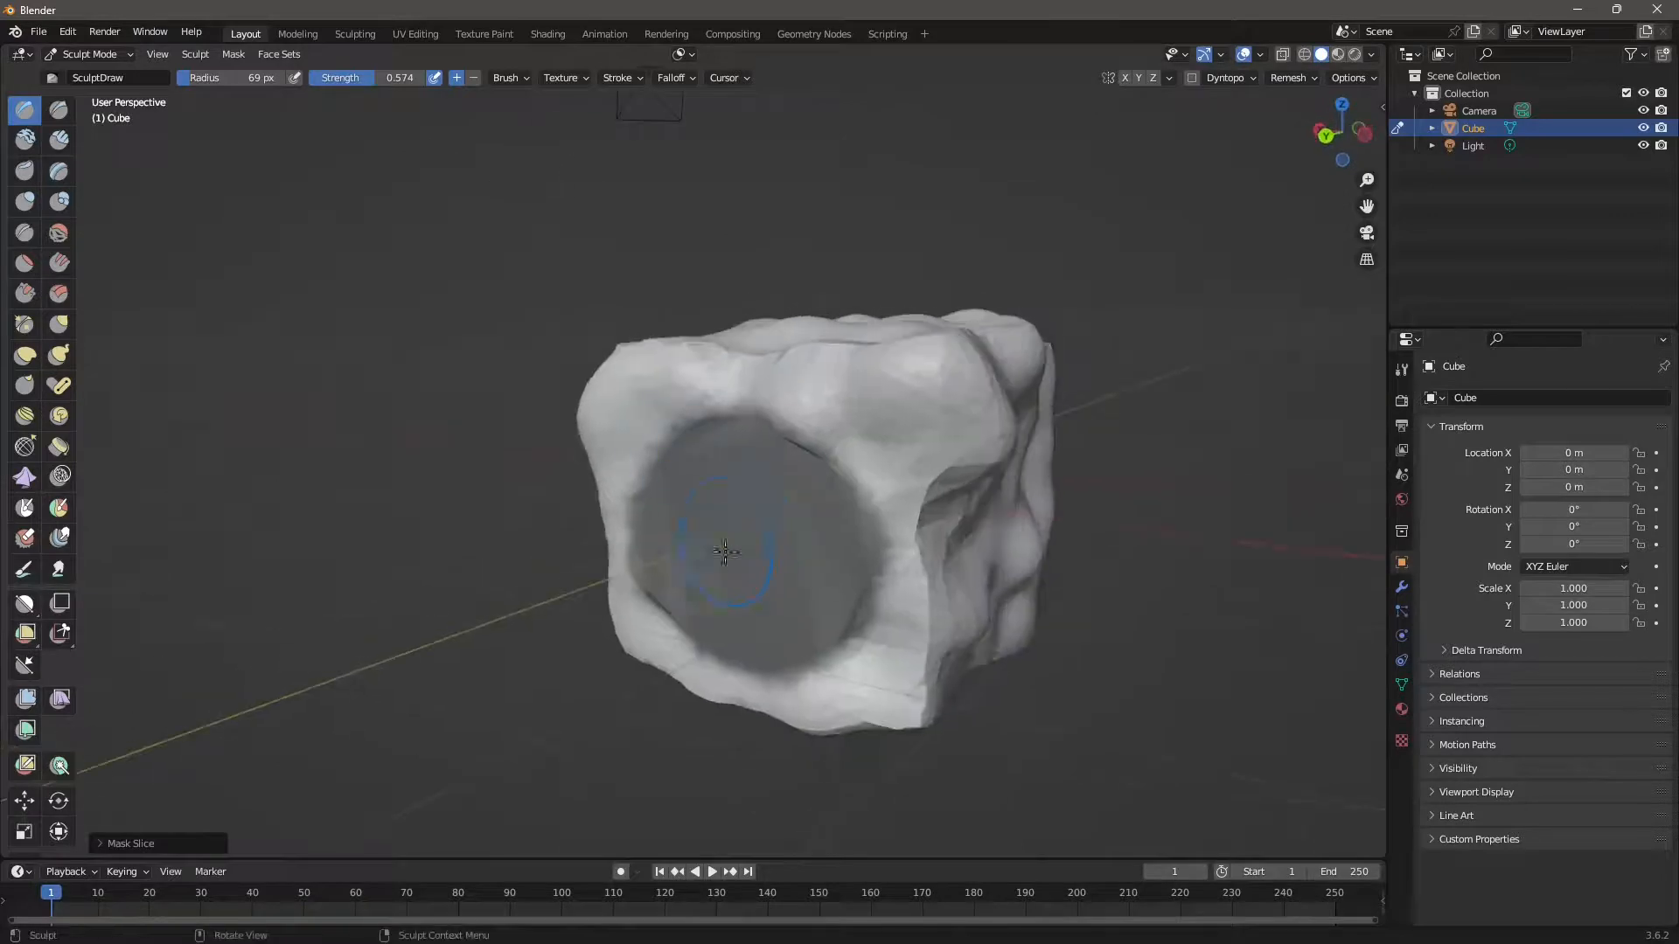
middle_drag(725, 551, 851, 394)
middle_drag(775, 639, 786, 455)
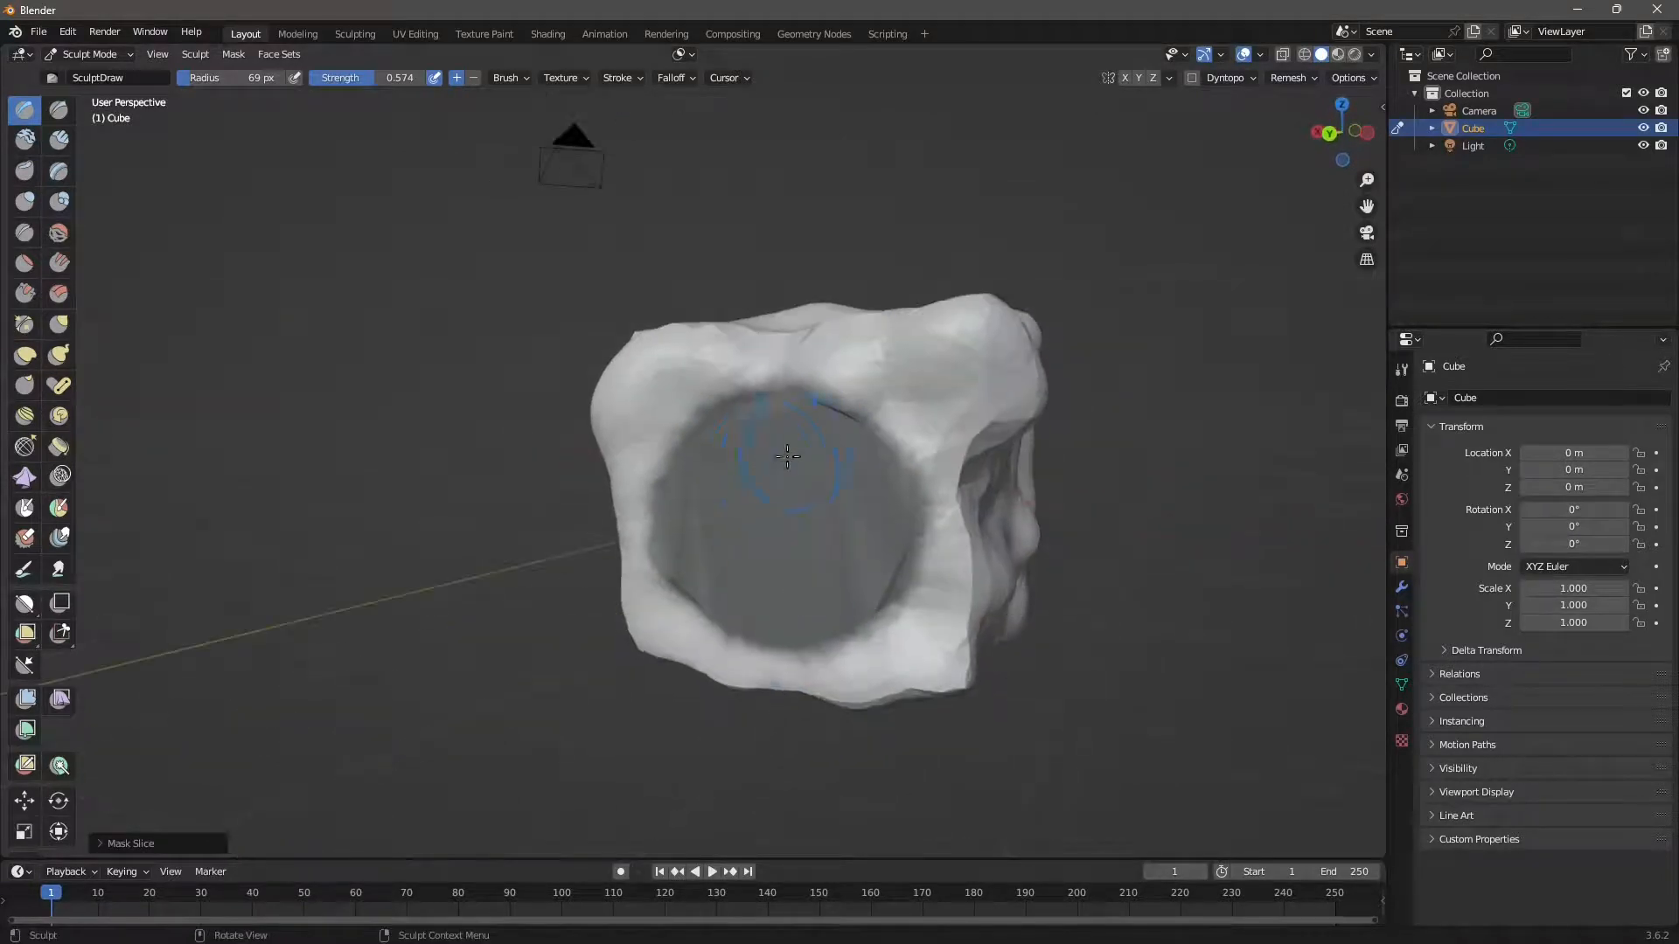
click(233, 55)
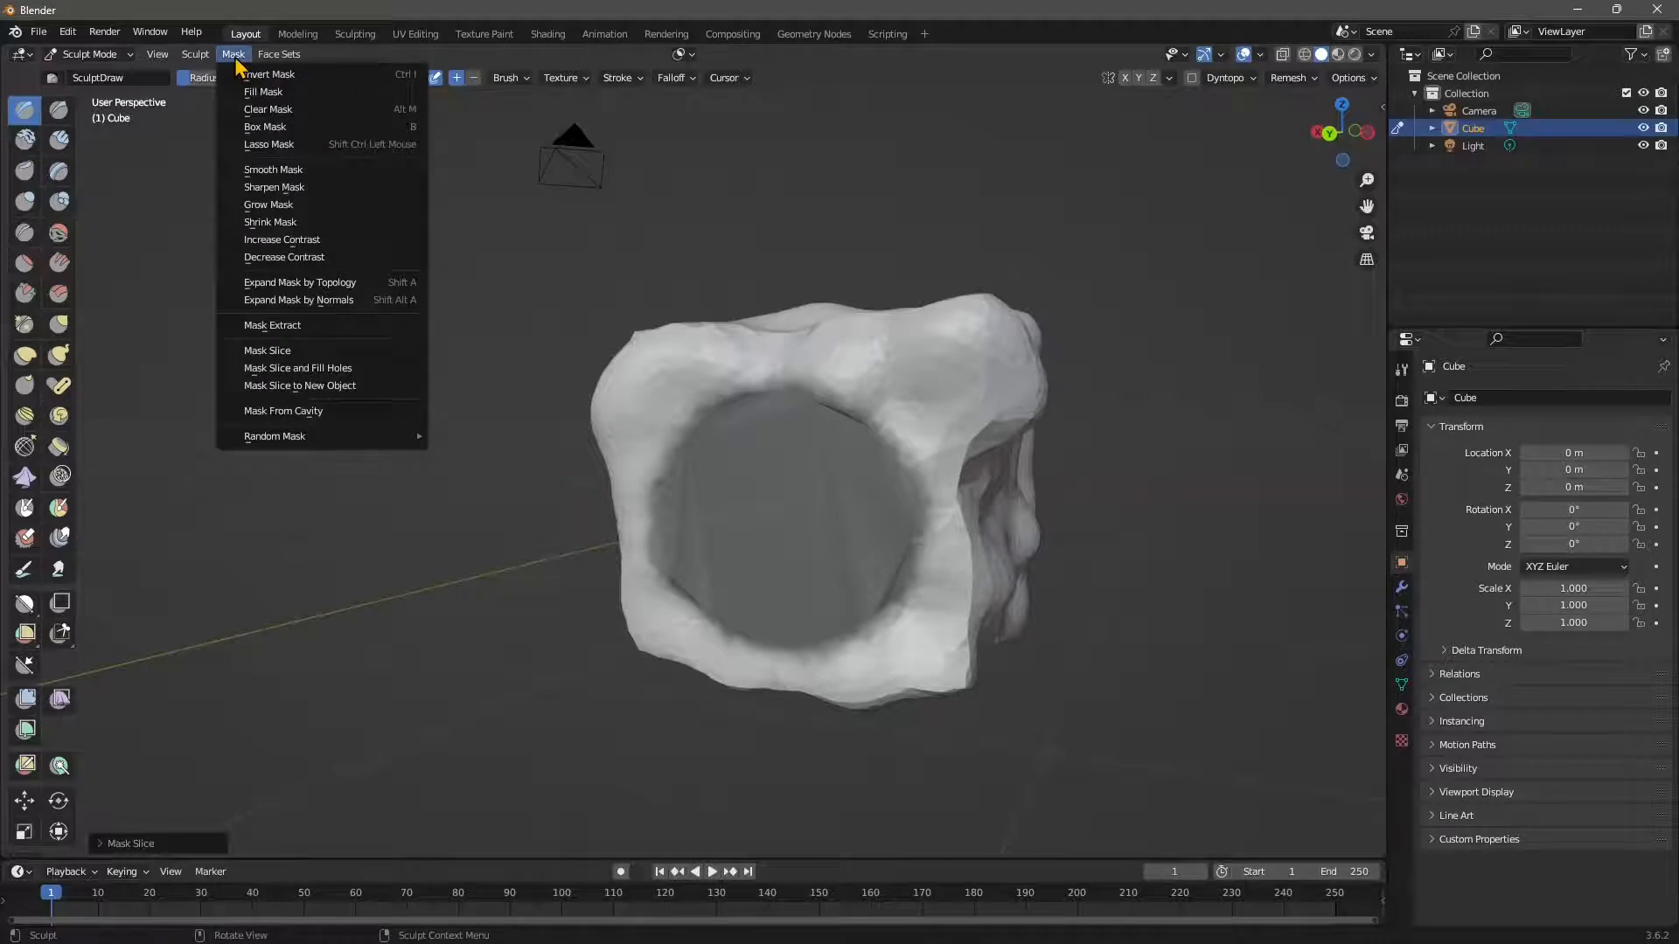
Clear the mask and enable Dyntopo, accepting the warning and undoing a test stroke.
click(267, 110)
click(1192, 79)
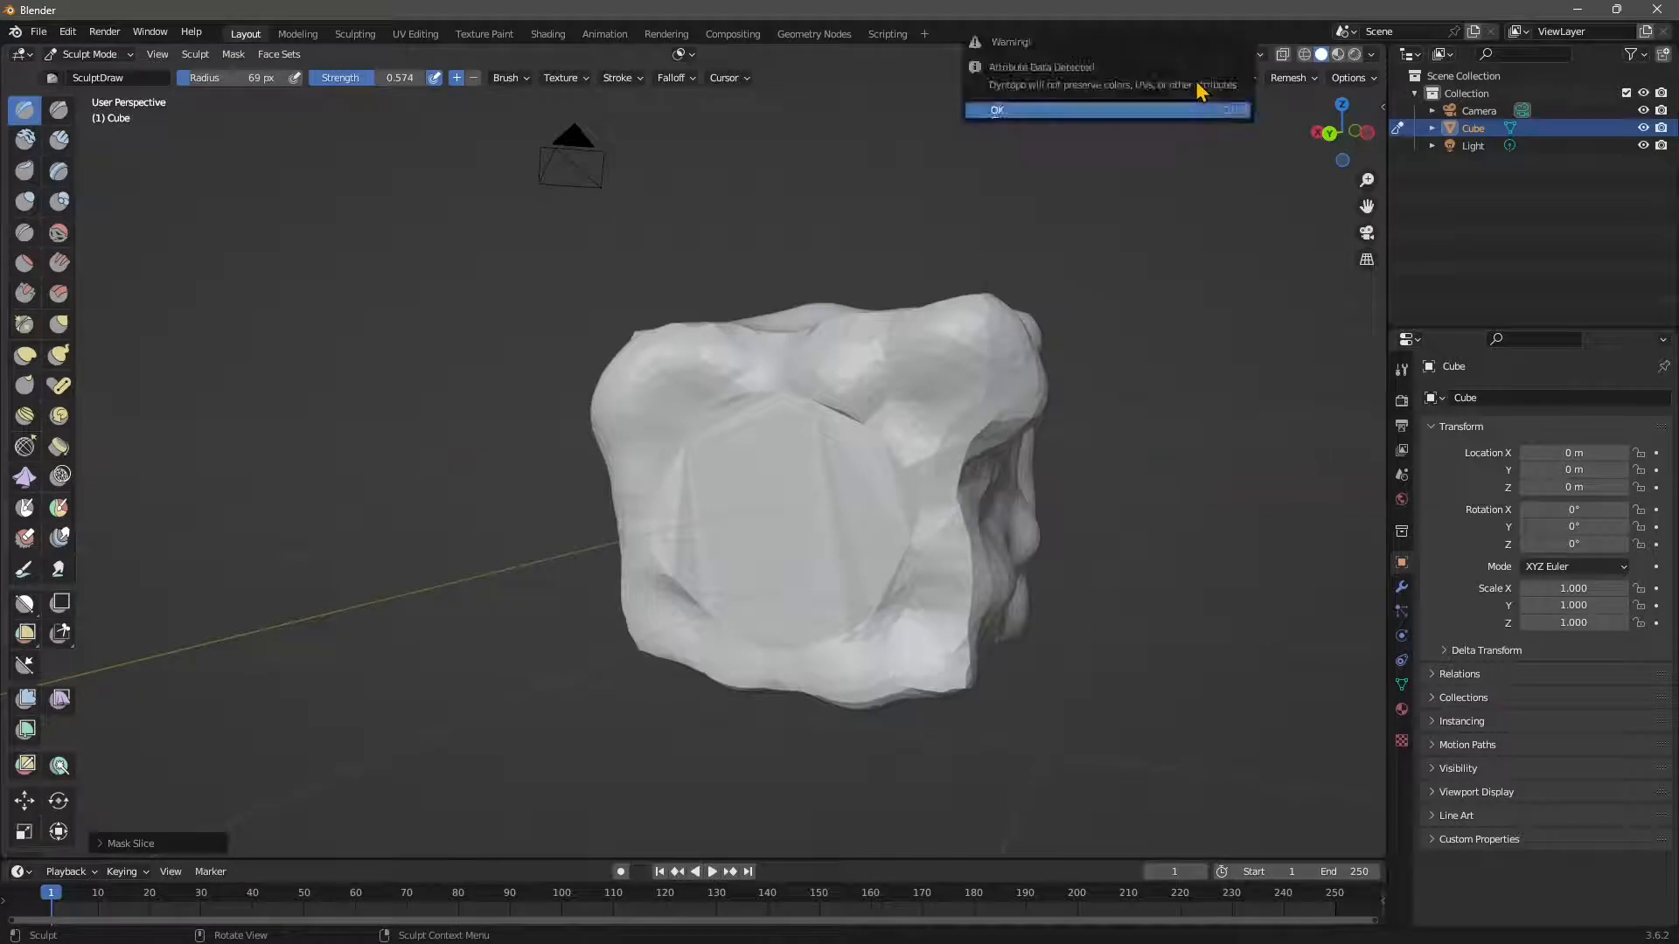
click(1023, 122)
mouse_move(770, 389)
mouse_down()
mouse_move(696, 499)
mouse_move(752, 435)
mouse_move(738, 600)
mouse_move(671, 510)
mouse_move(686, 503)
mouse_up()
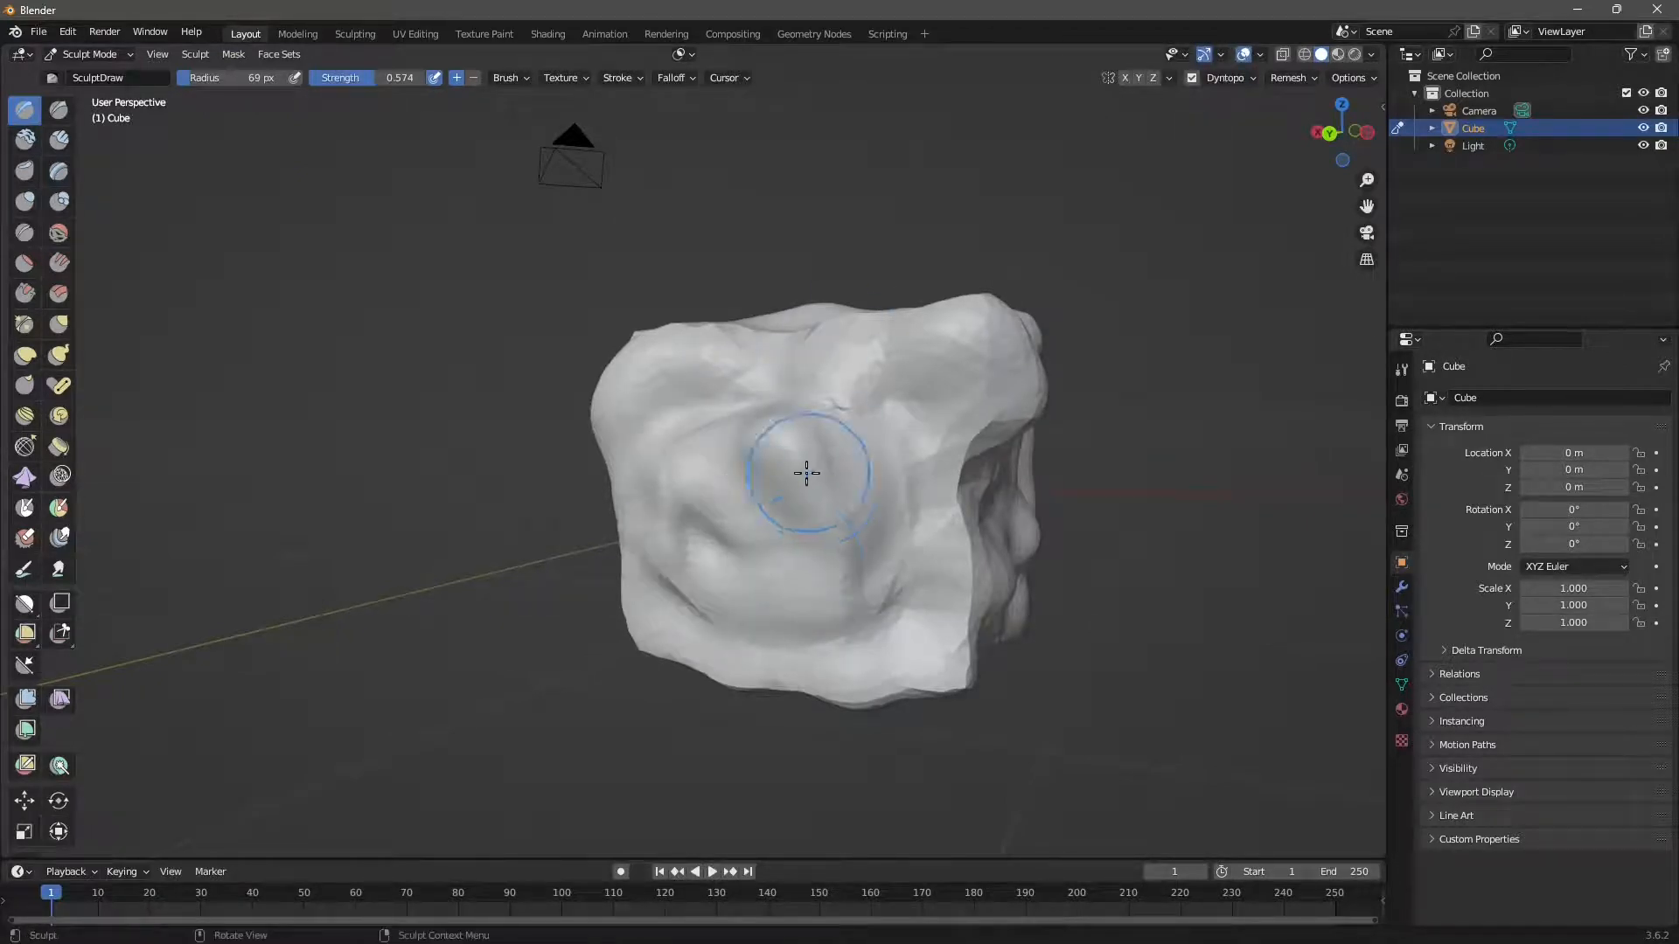
key(ctrl+z)
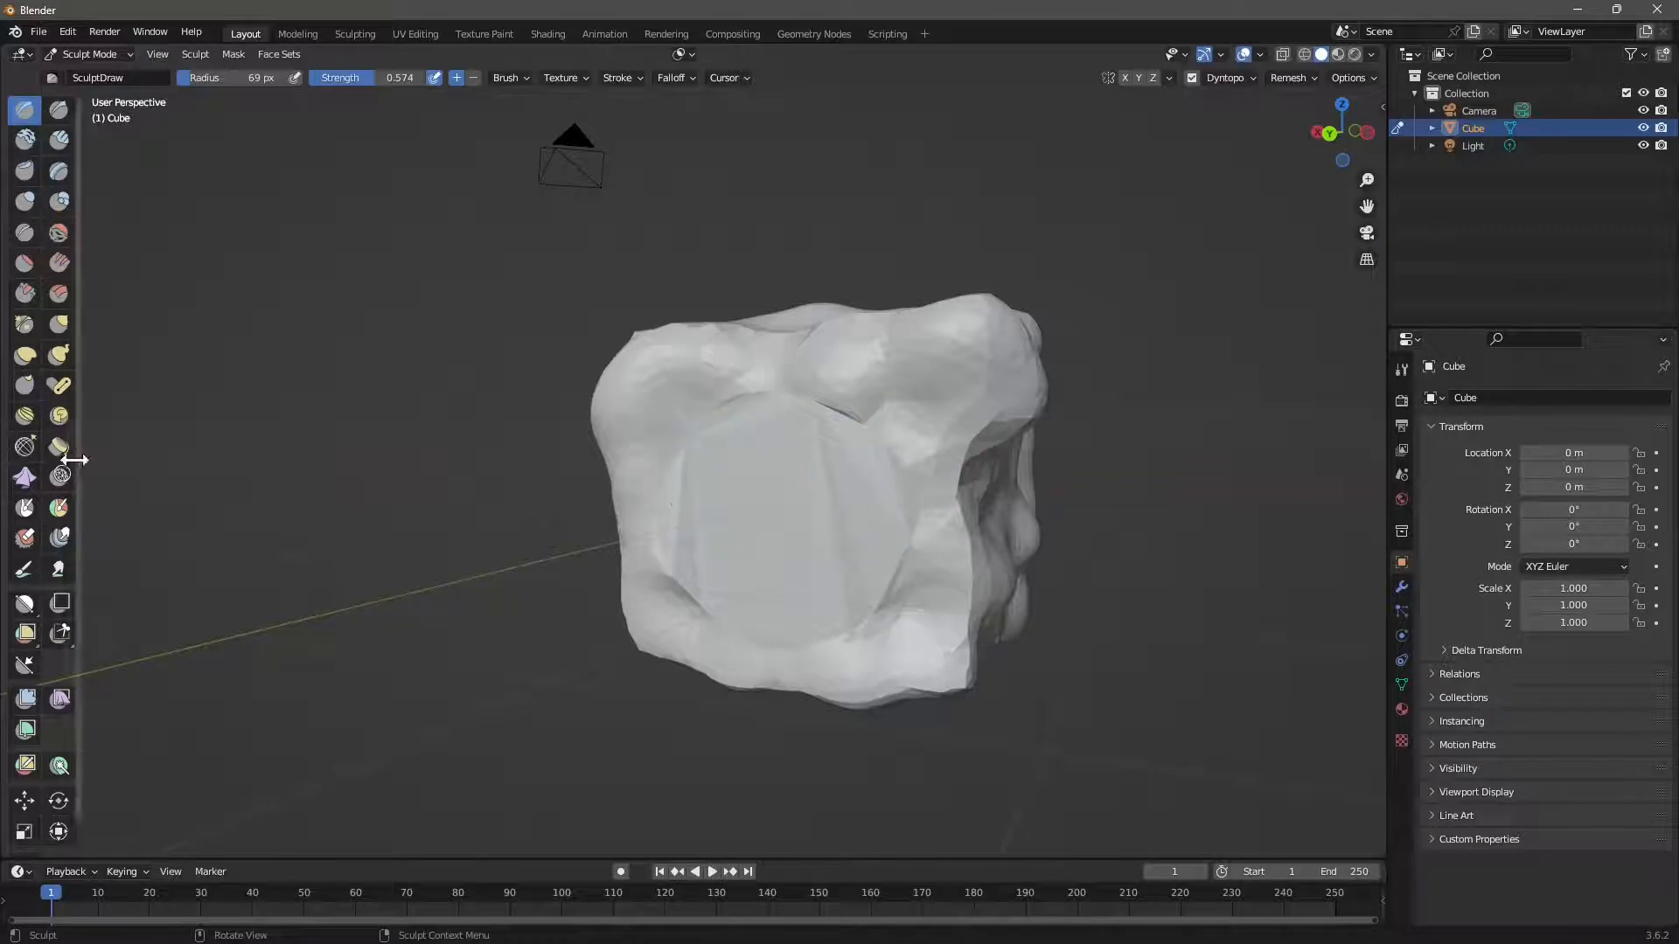
Smooth the crease on the filled front face with the Simplify brush.
click(60, 478)
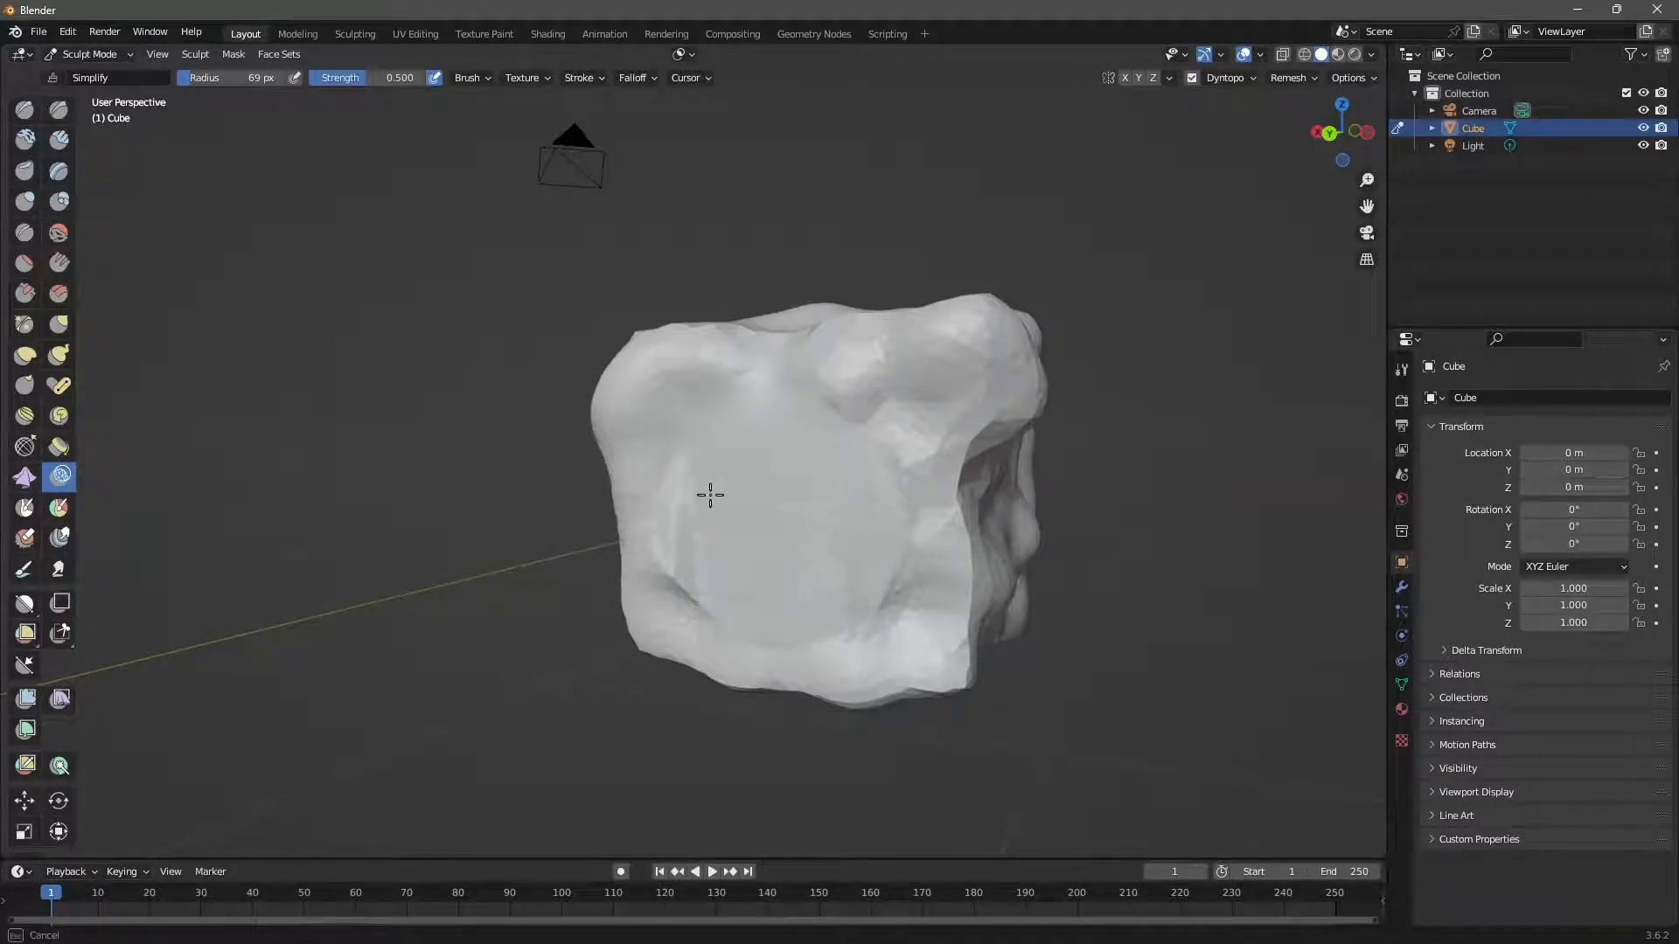
drag(710, 495, 740, 592)
middle_drag(562, 514, 659, 490)
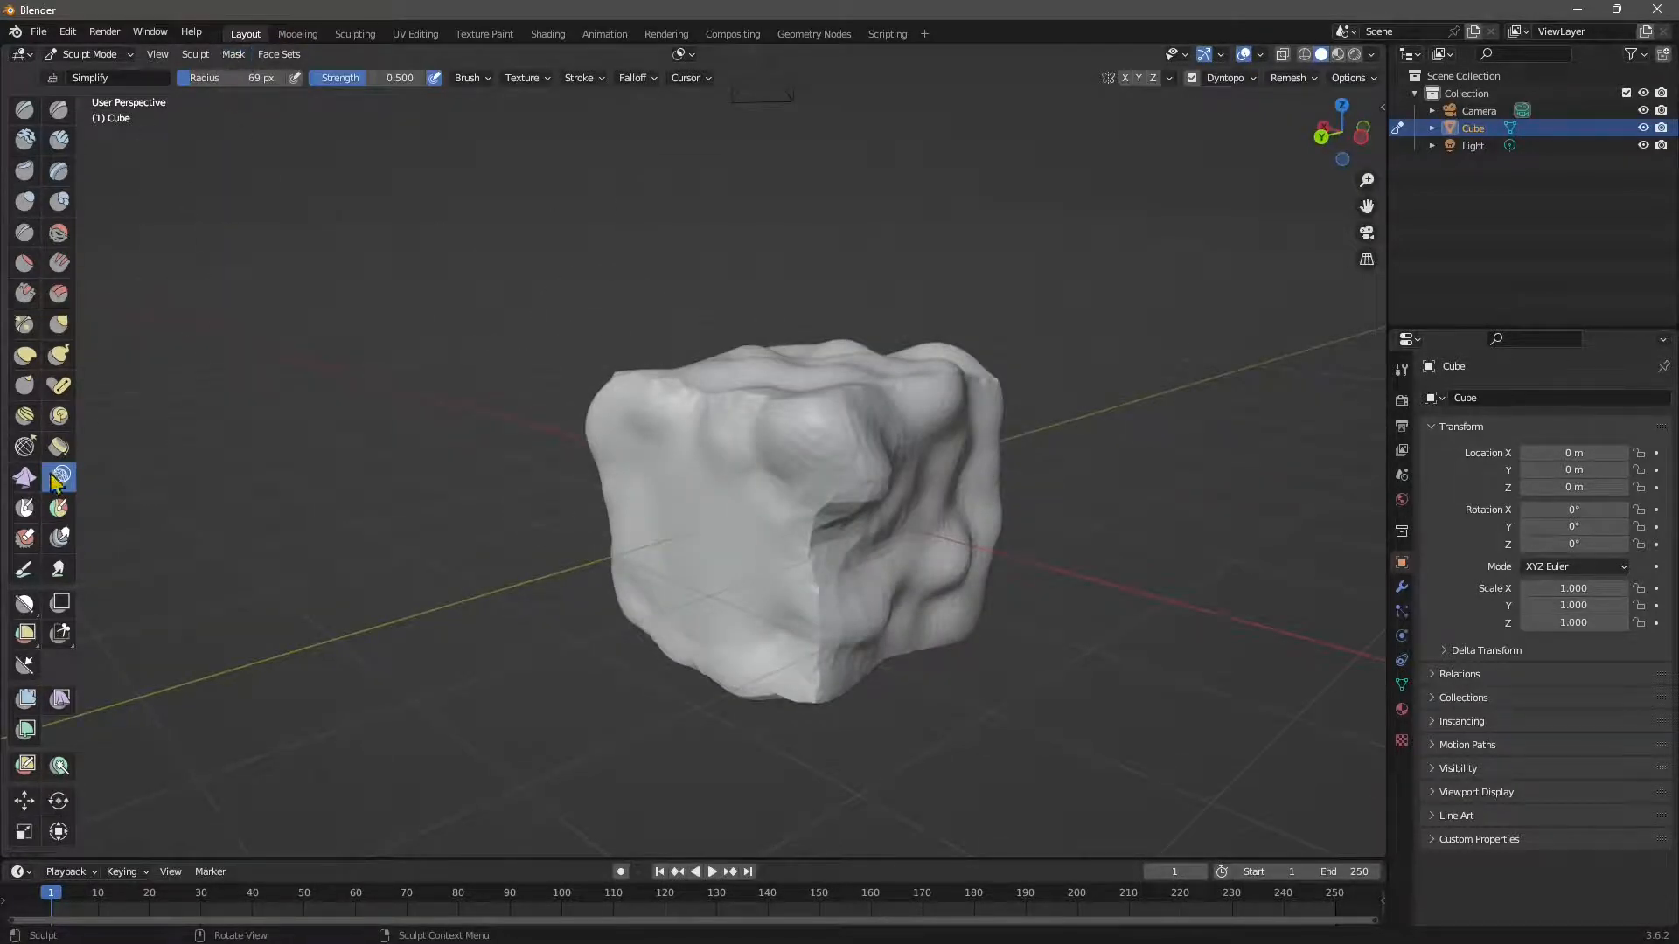
scroll(24, 636, down, 1)
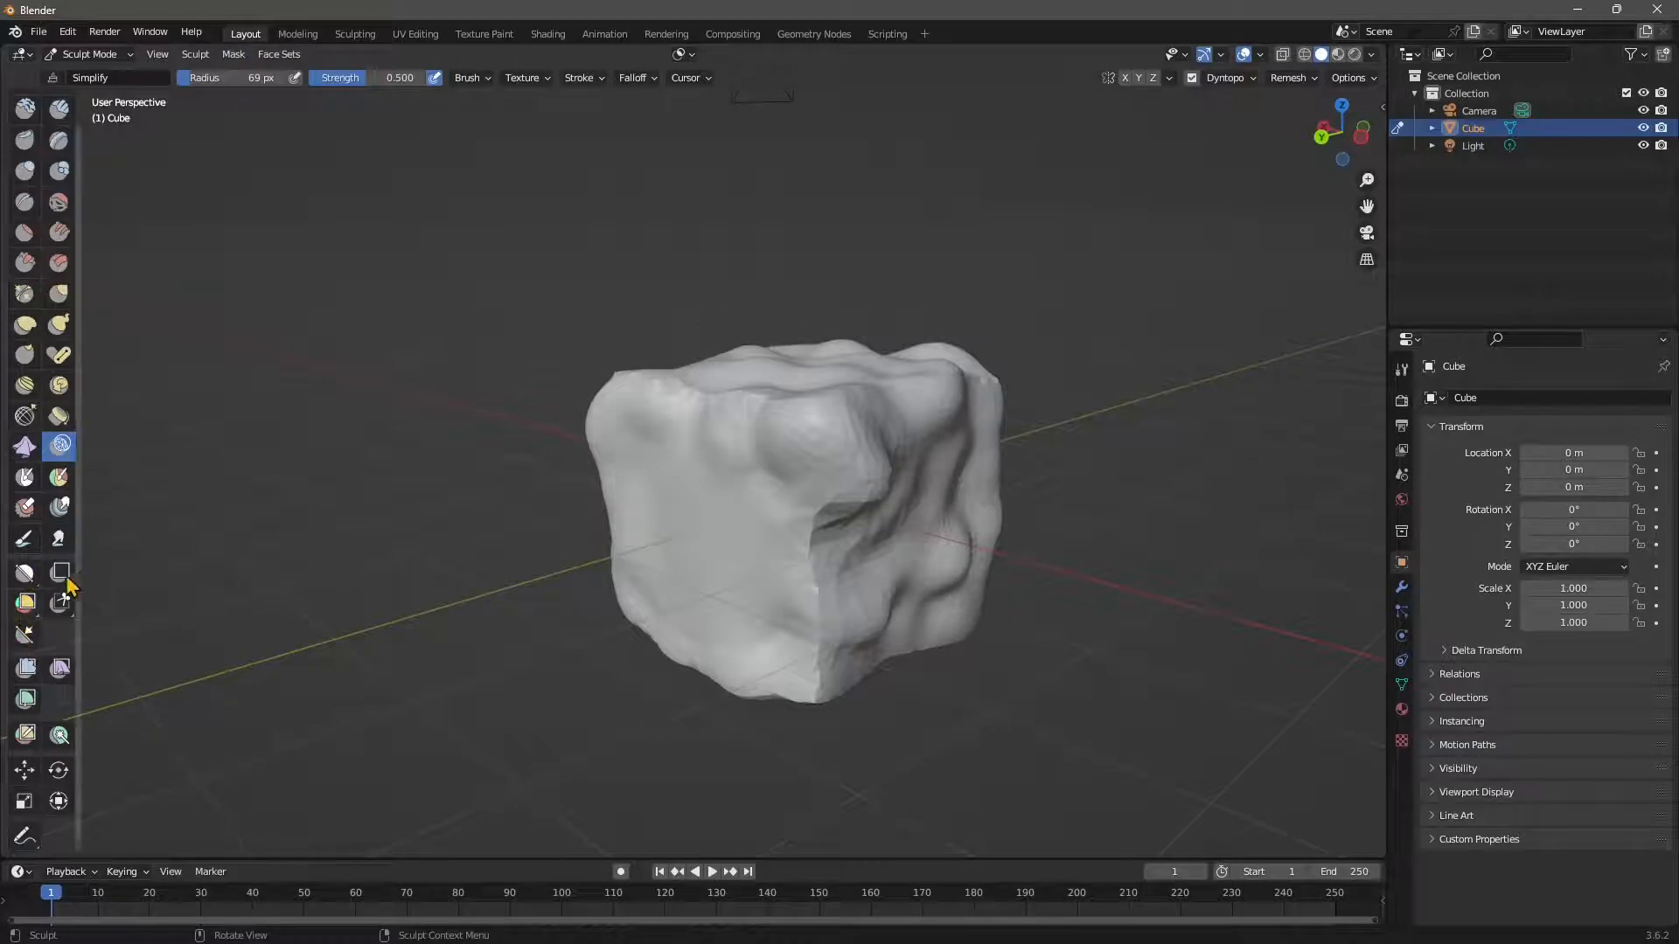
Mask the cube's lower half below a straight horizontal line with the Line Mask tool.
click(26, 577)
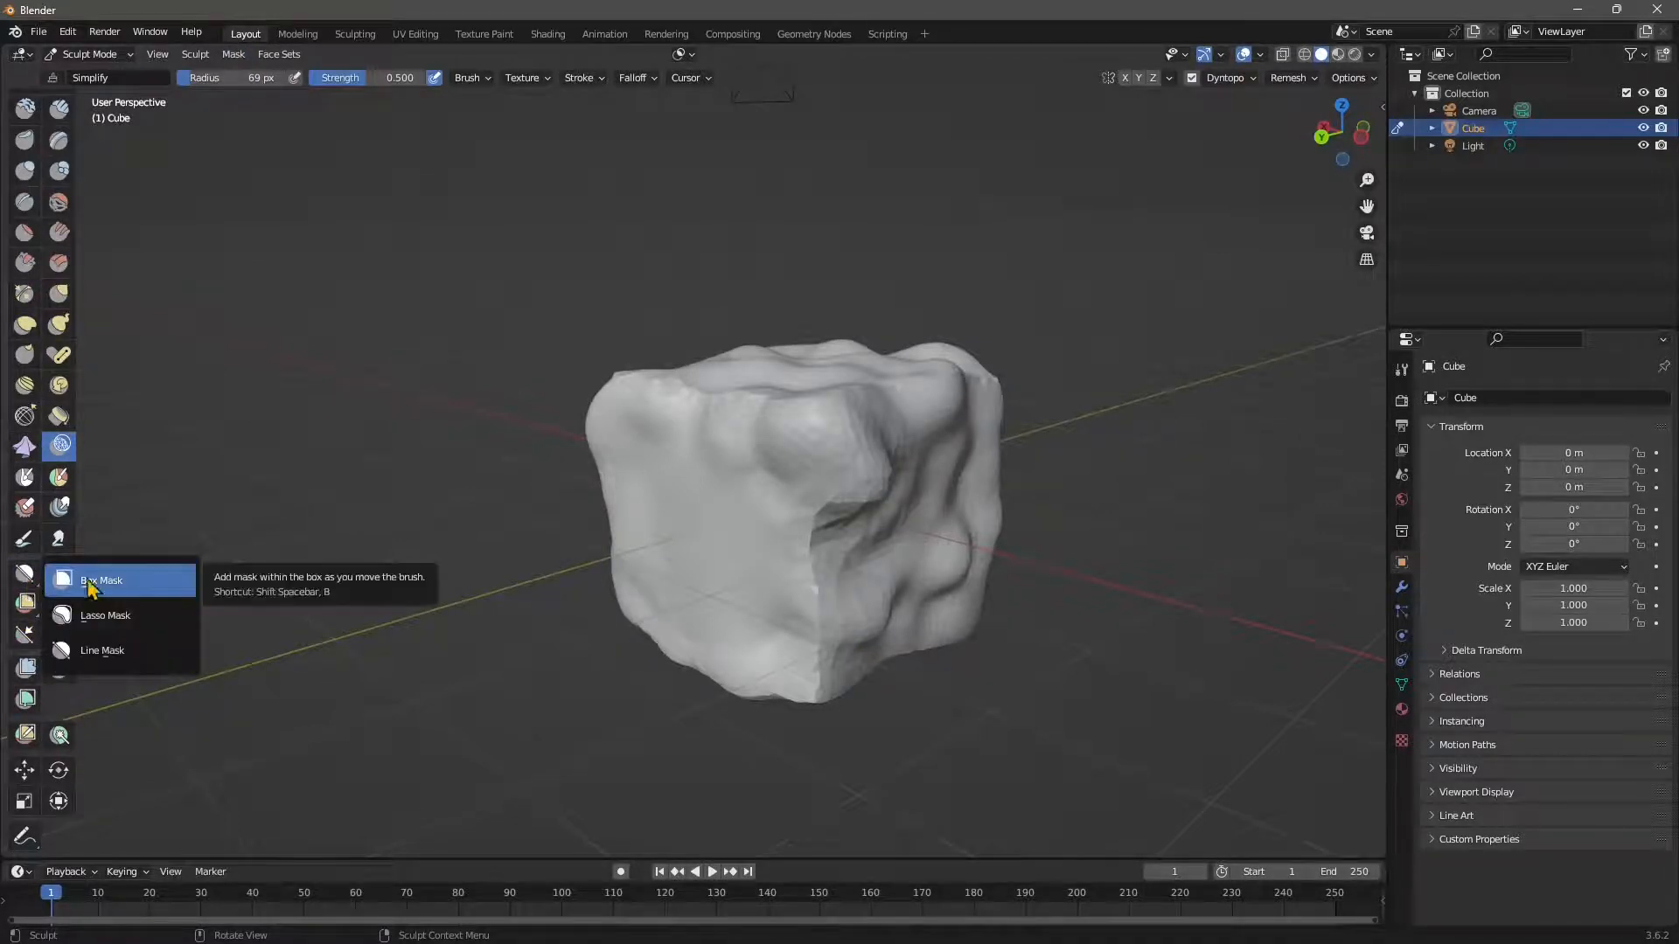
click(88, 644)
drag(442, 509, 1132, 461)
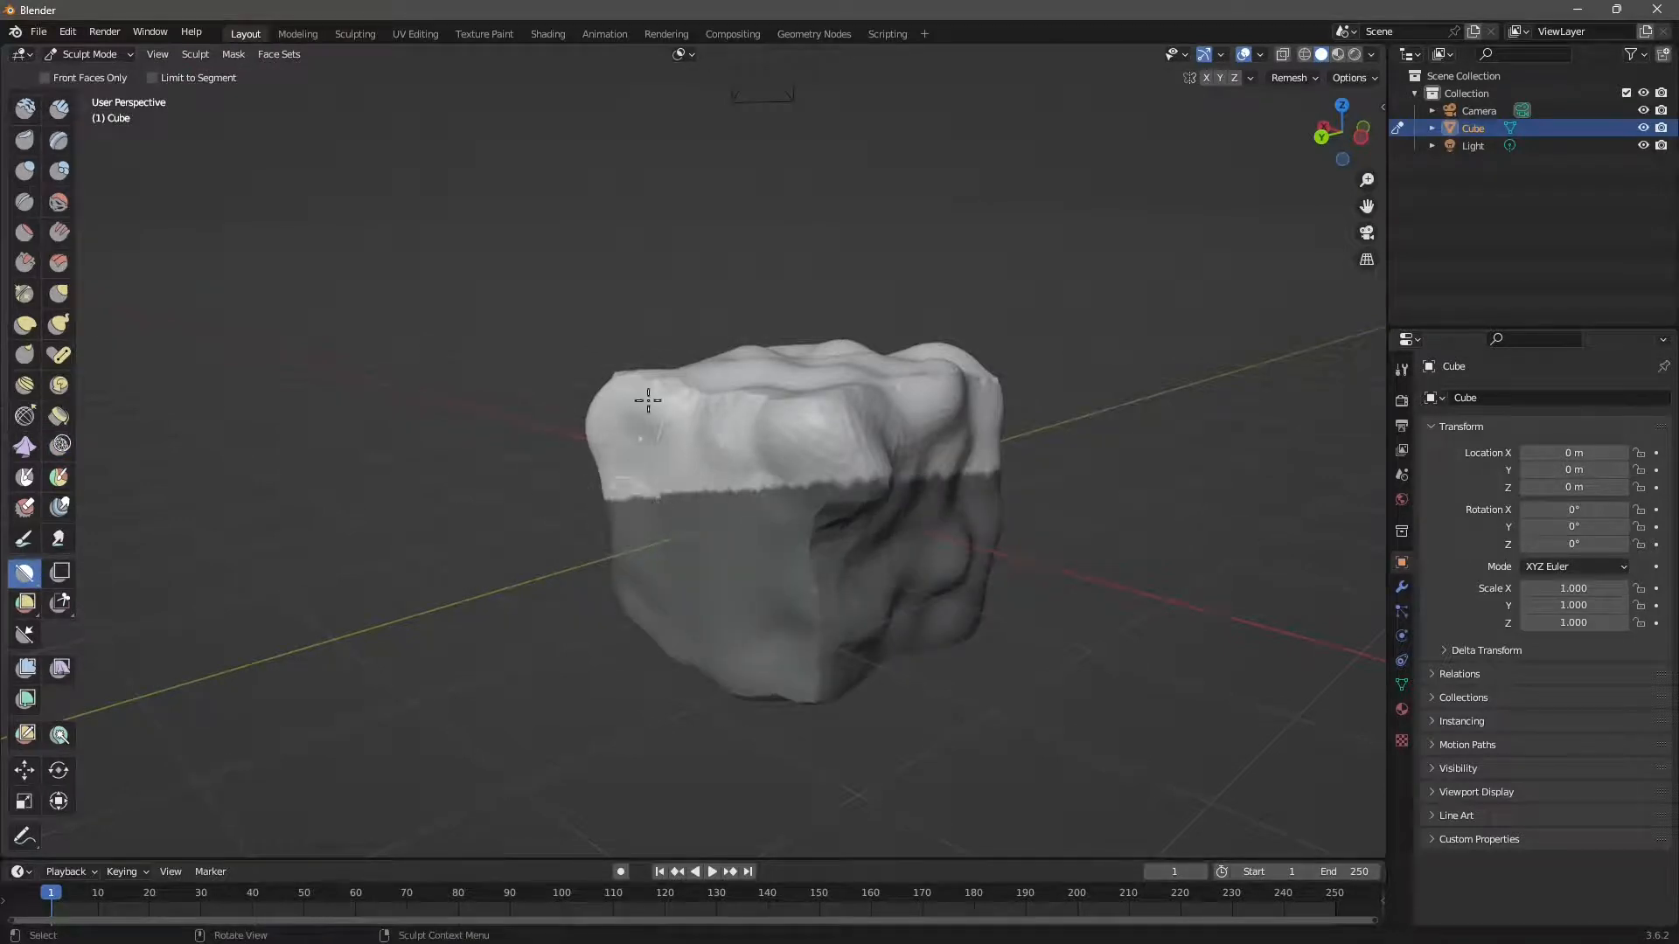
key(alt+m)
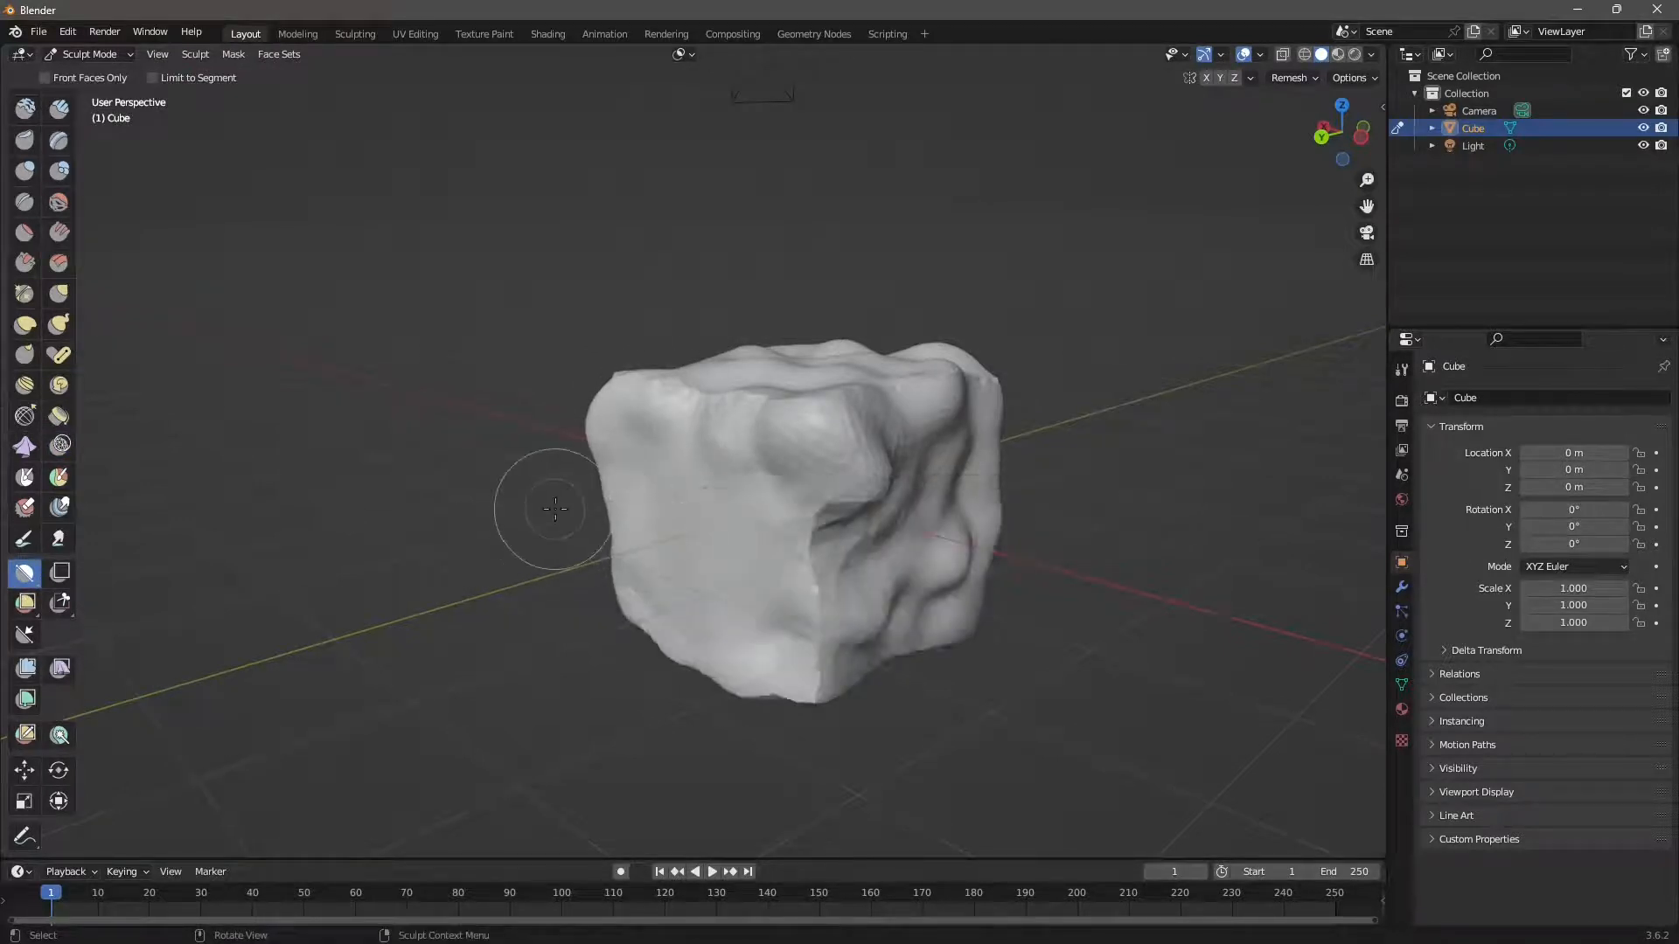
drag(553, 508, 1043, 460)
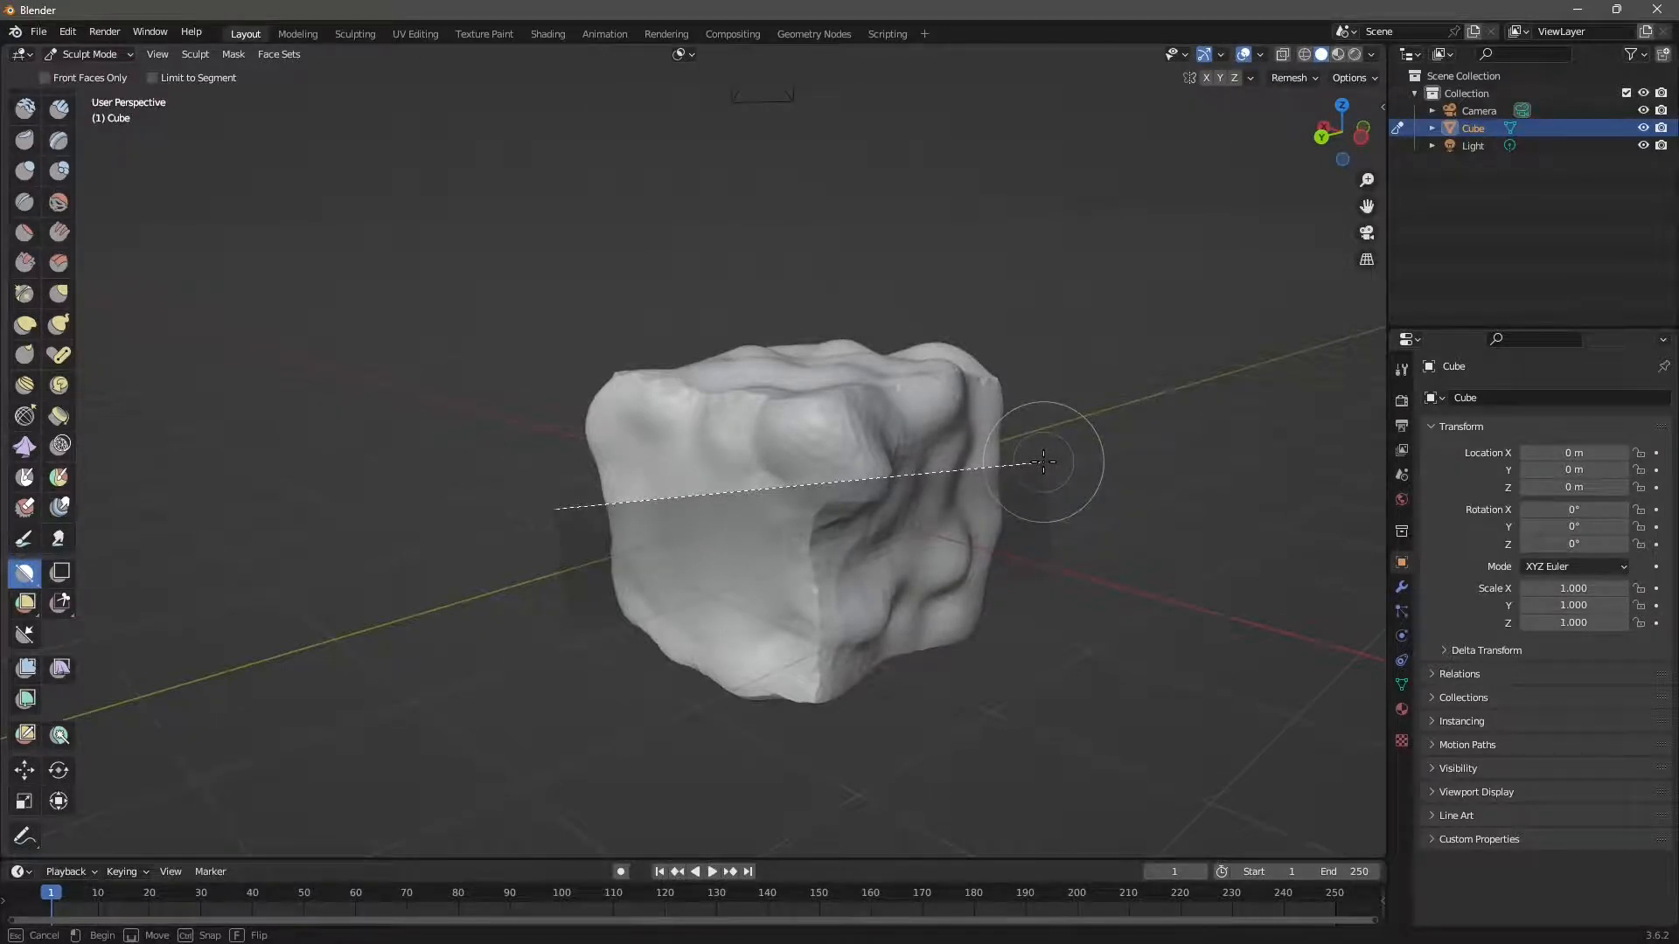
drag(1043, 461, 1043, 461)
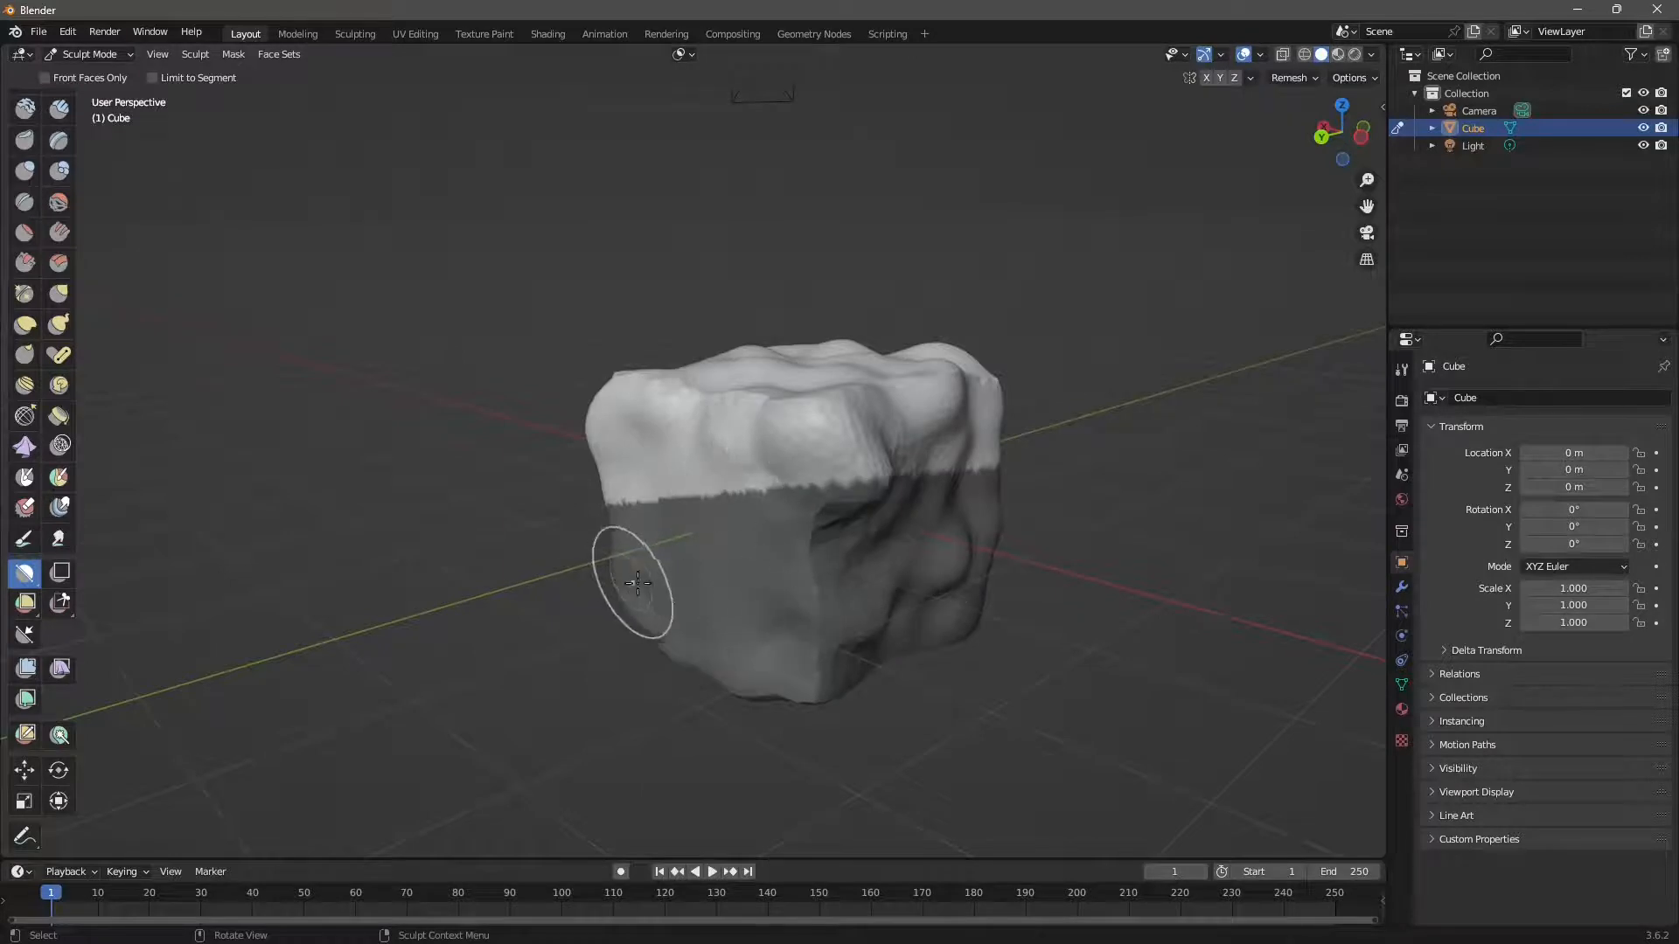
mouse_move(637, 583)
middle_down()
mouse_move(787, 564)
mouse_move(648, 595)
middle_up()
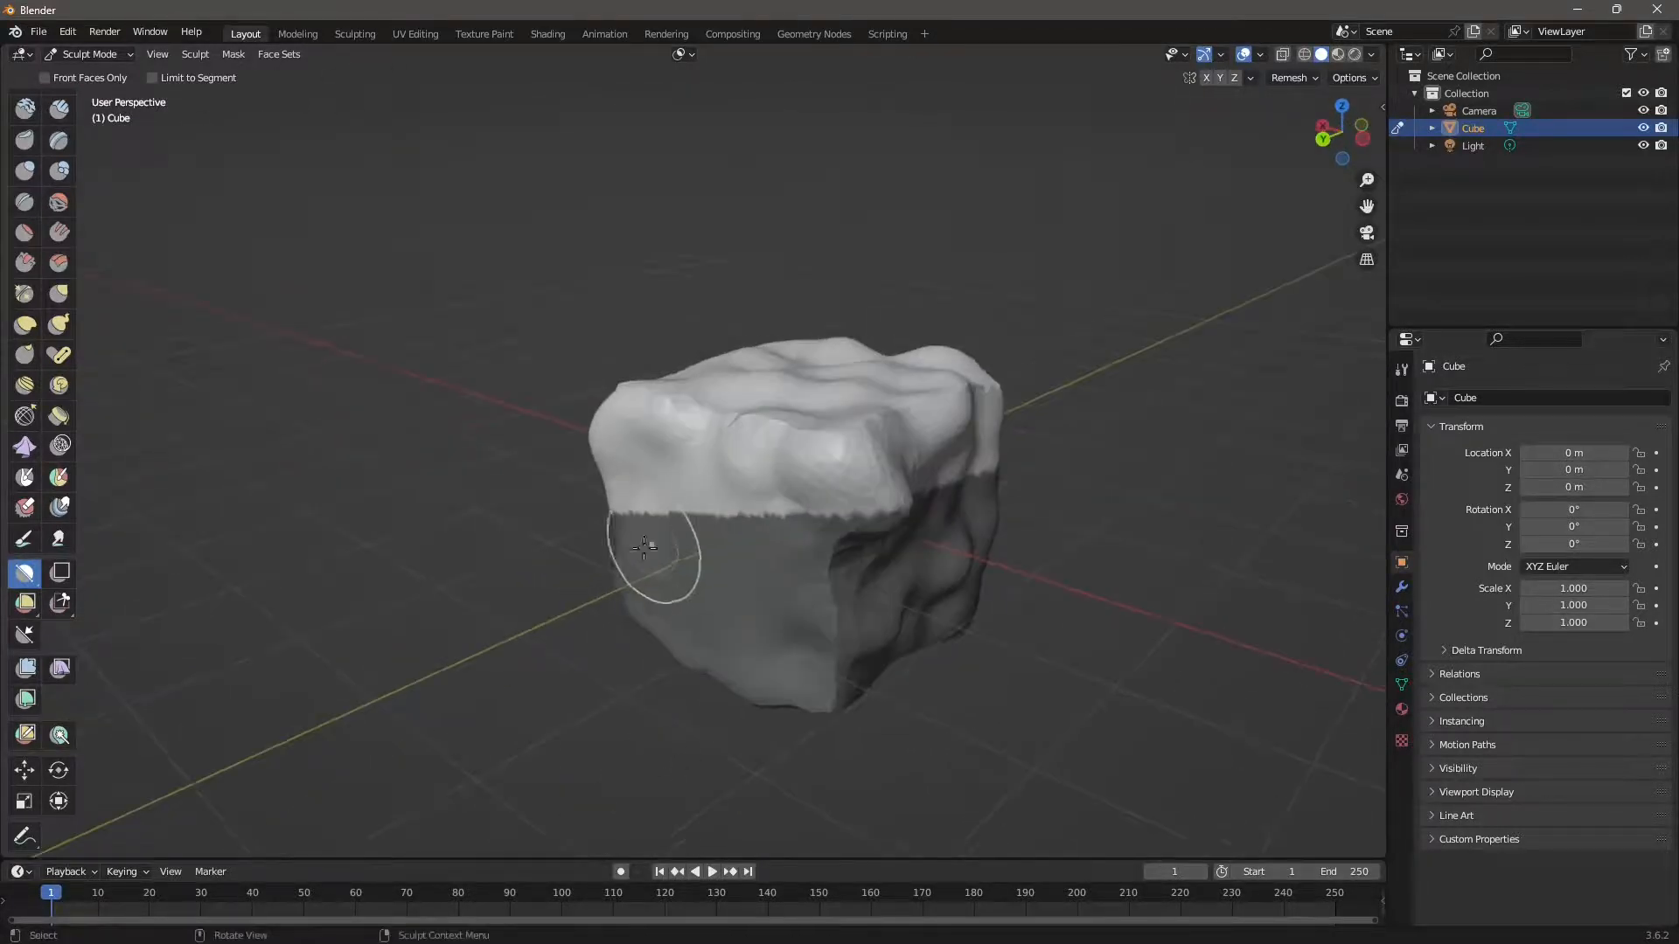
Apply Smooth Mask to soften the line mask's edge.
click(232, 54)
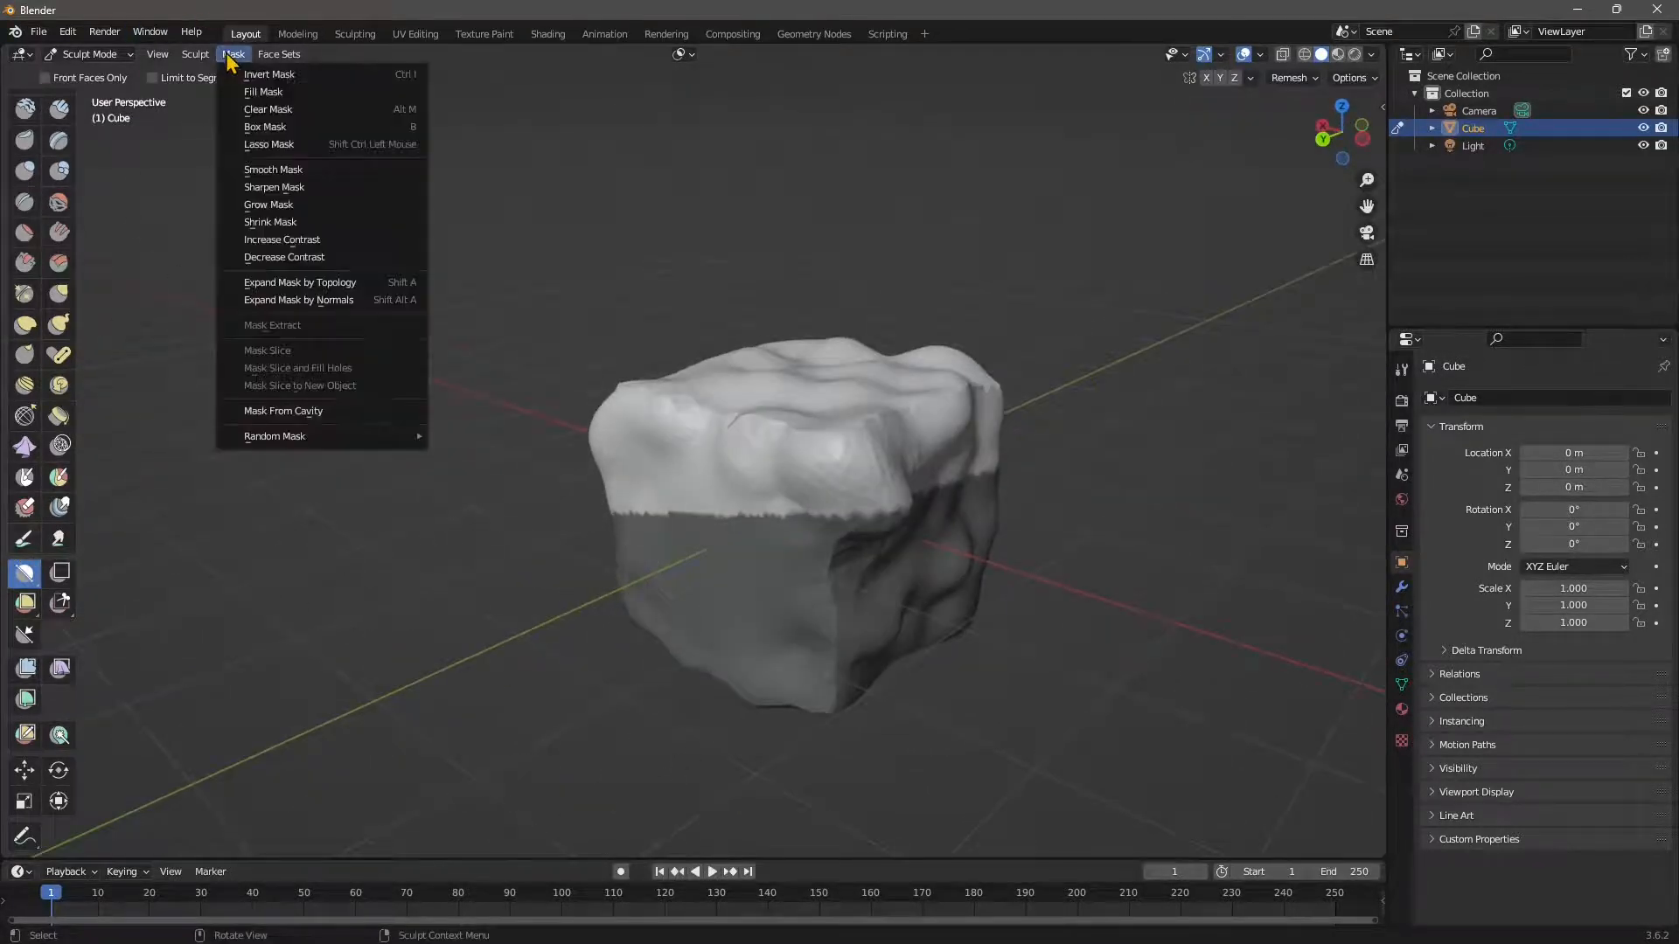
click(293, 175)
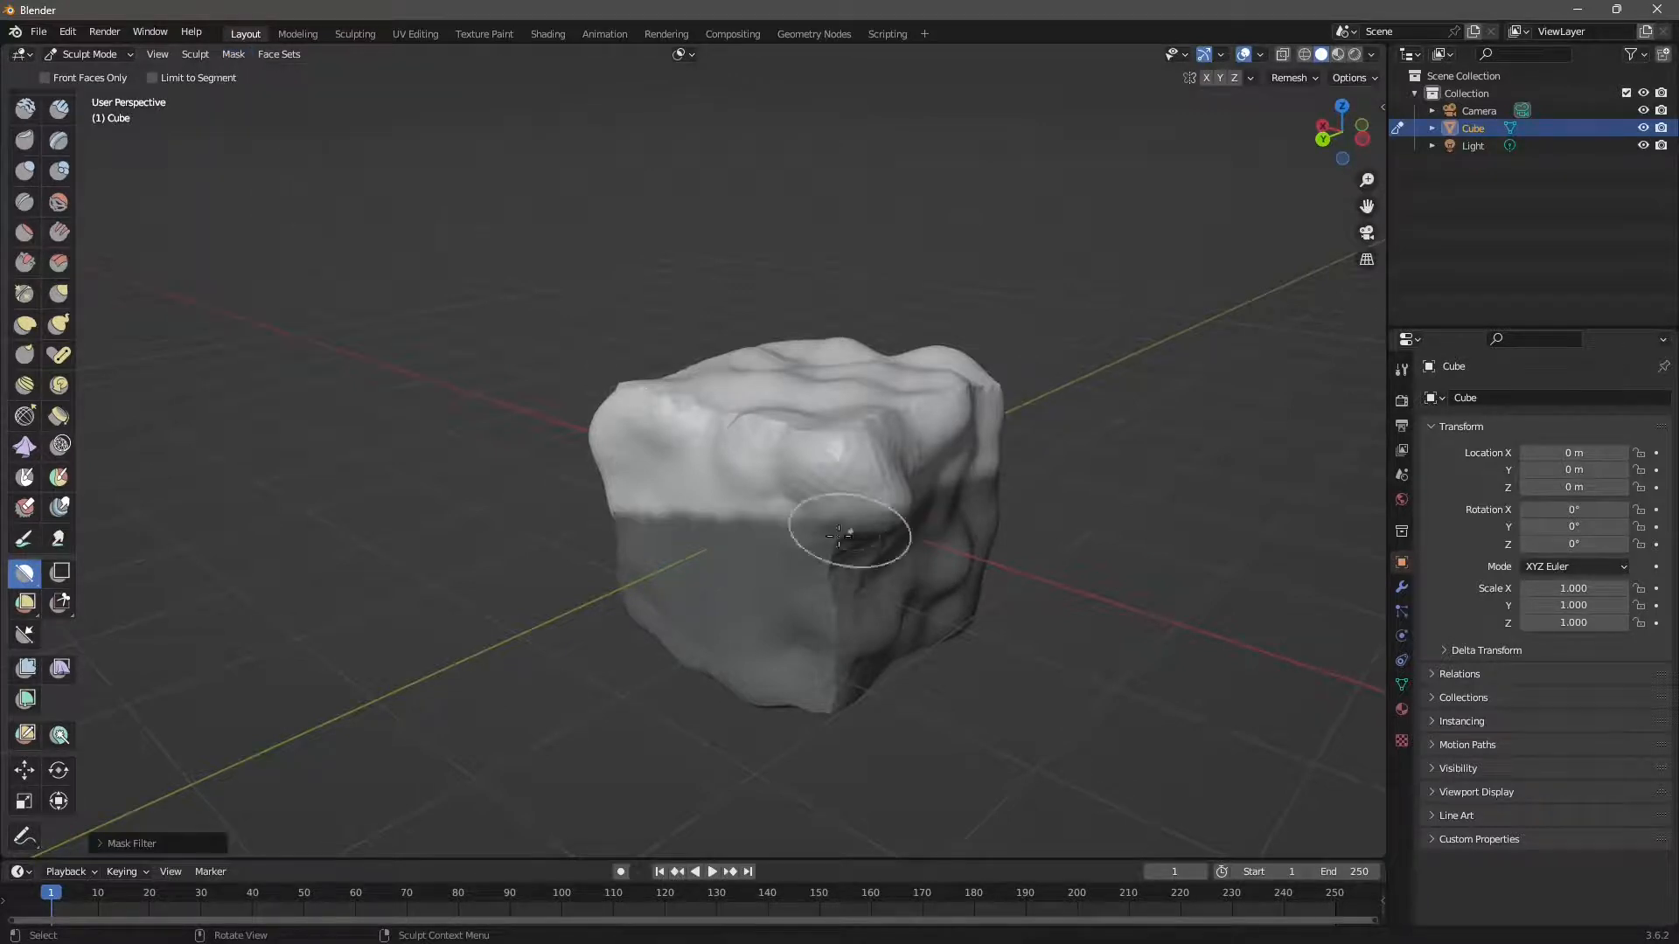
click(233, 54)
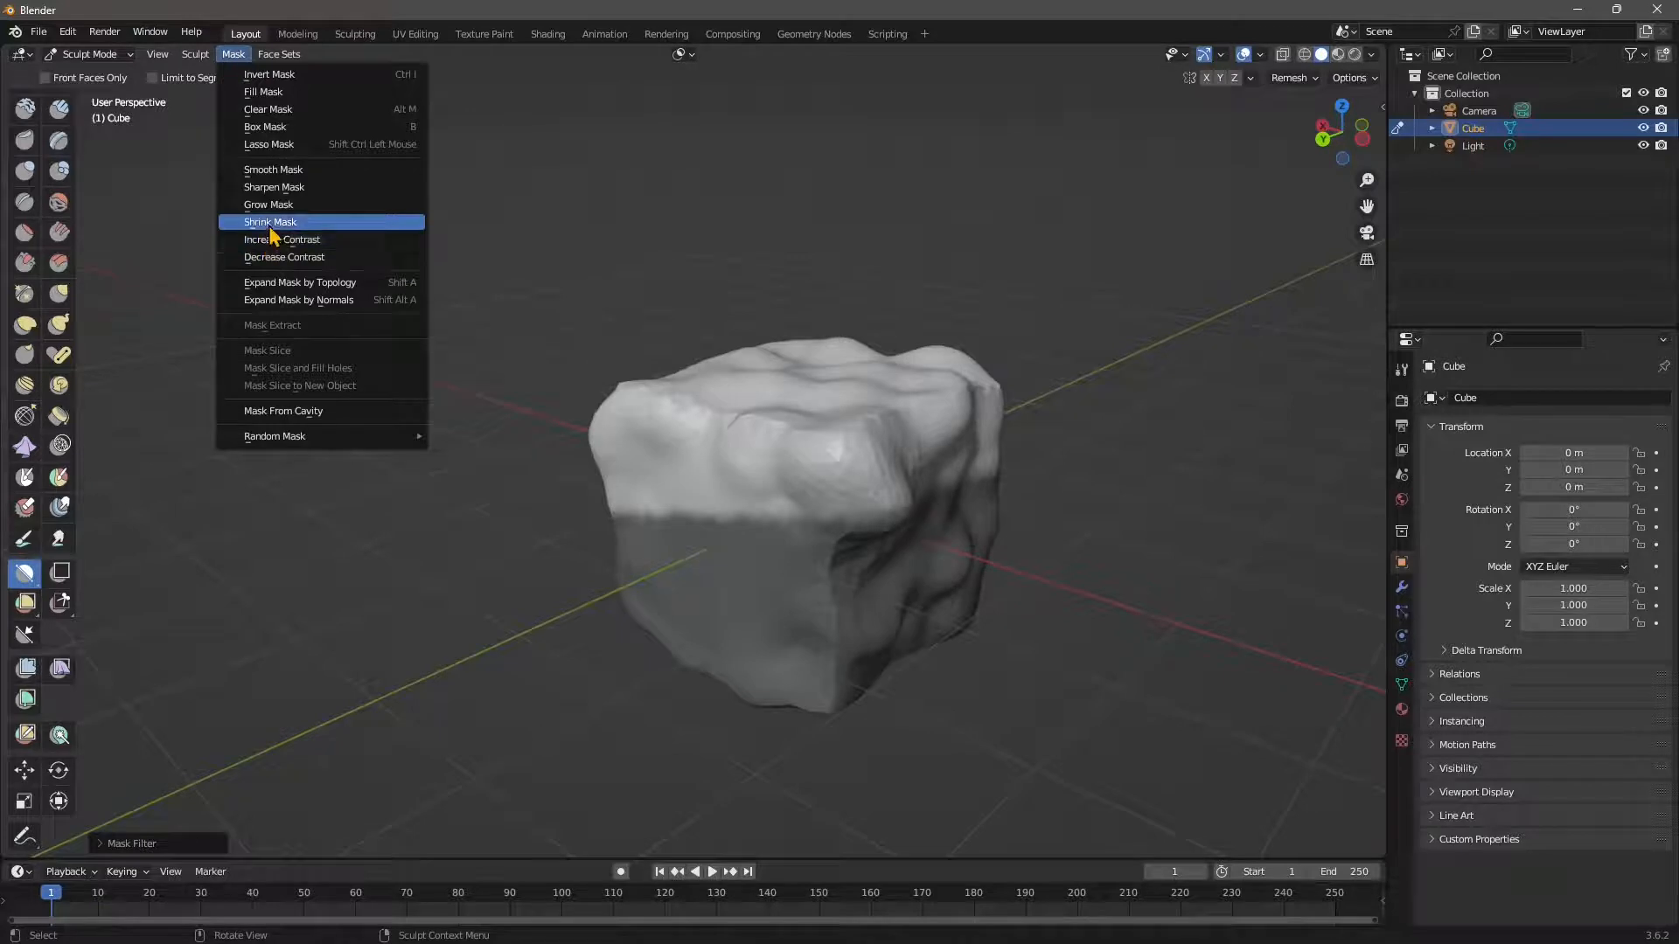
click(289, 187)
click(233, 55)
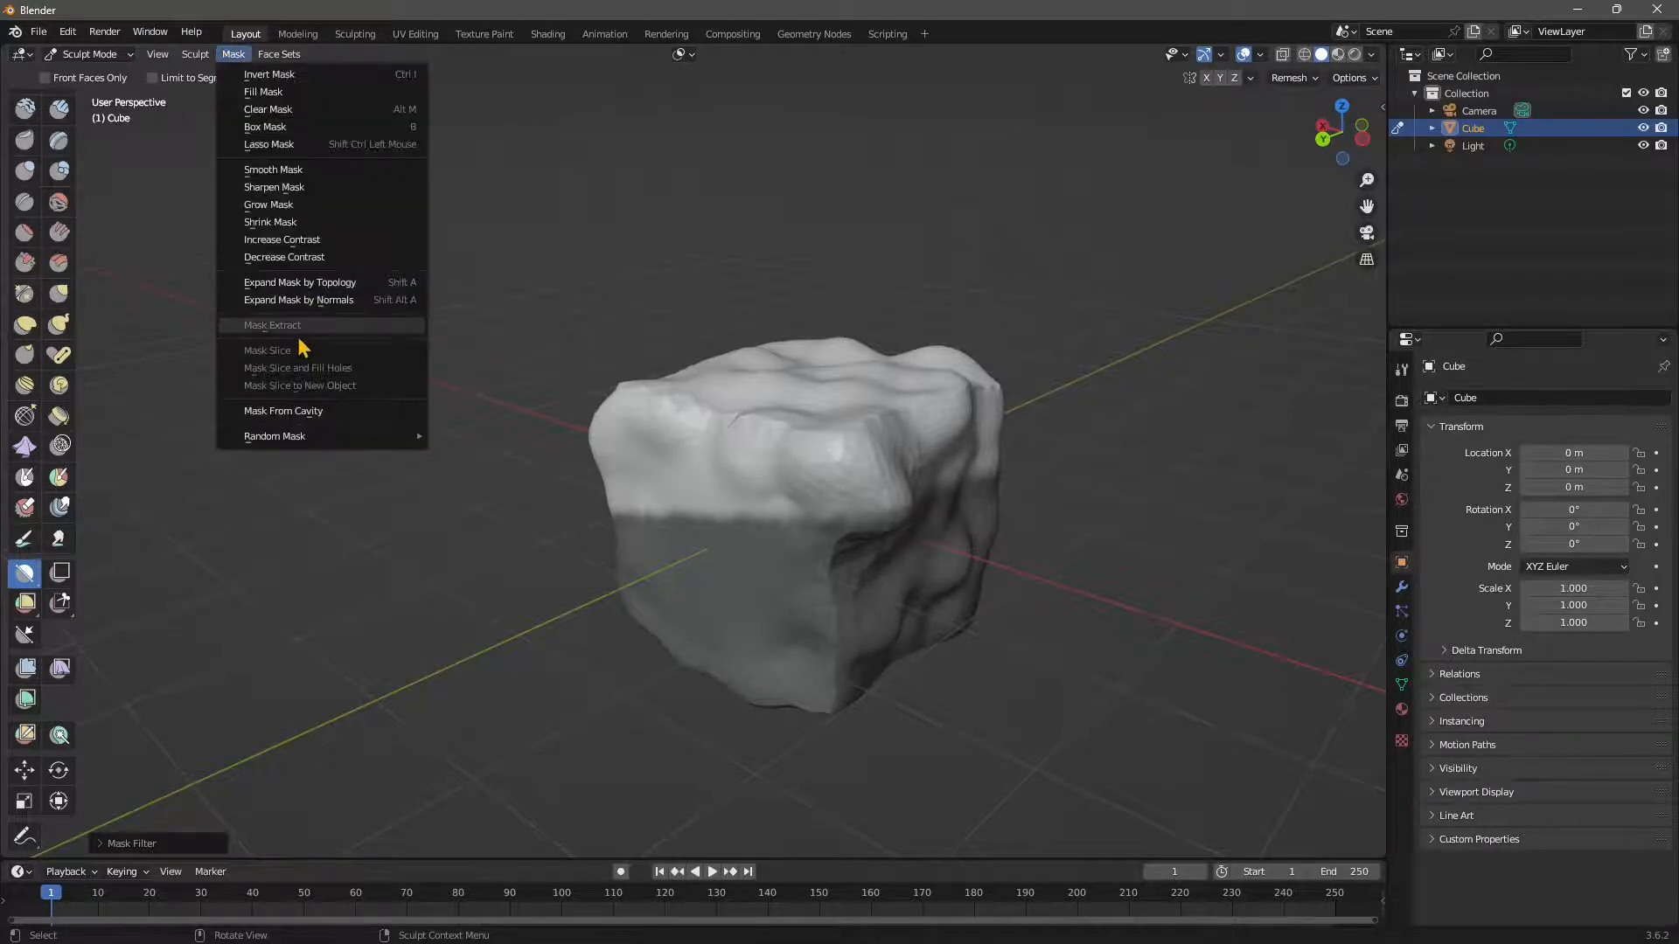
click(300, 349)
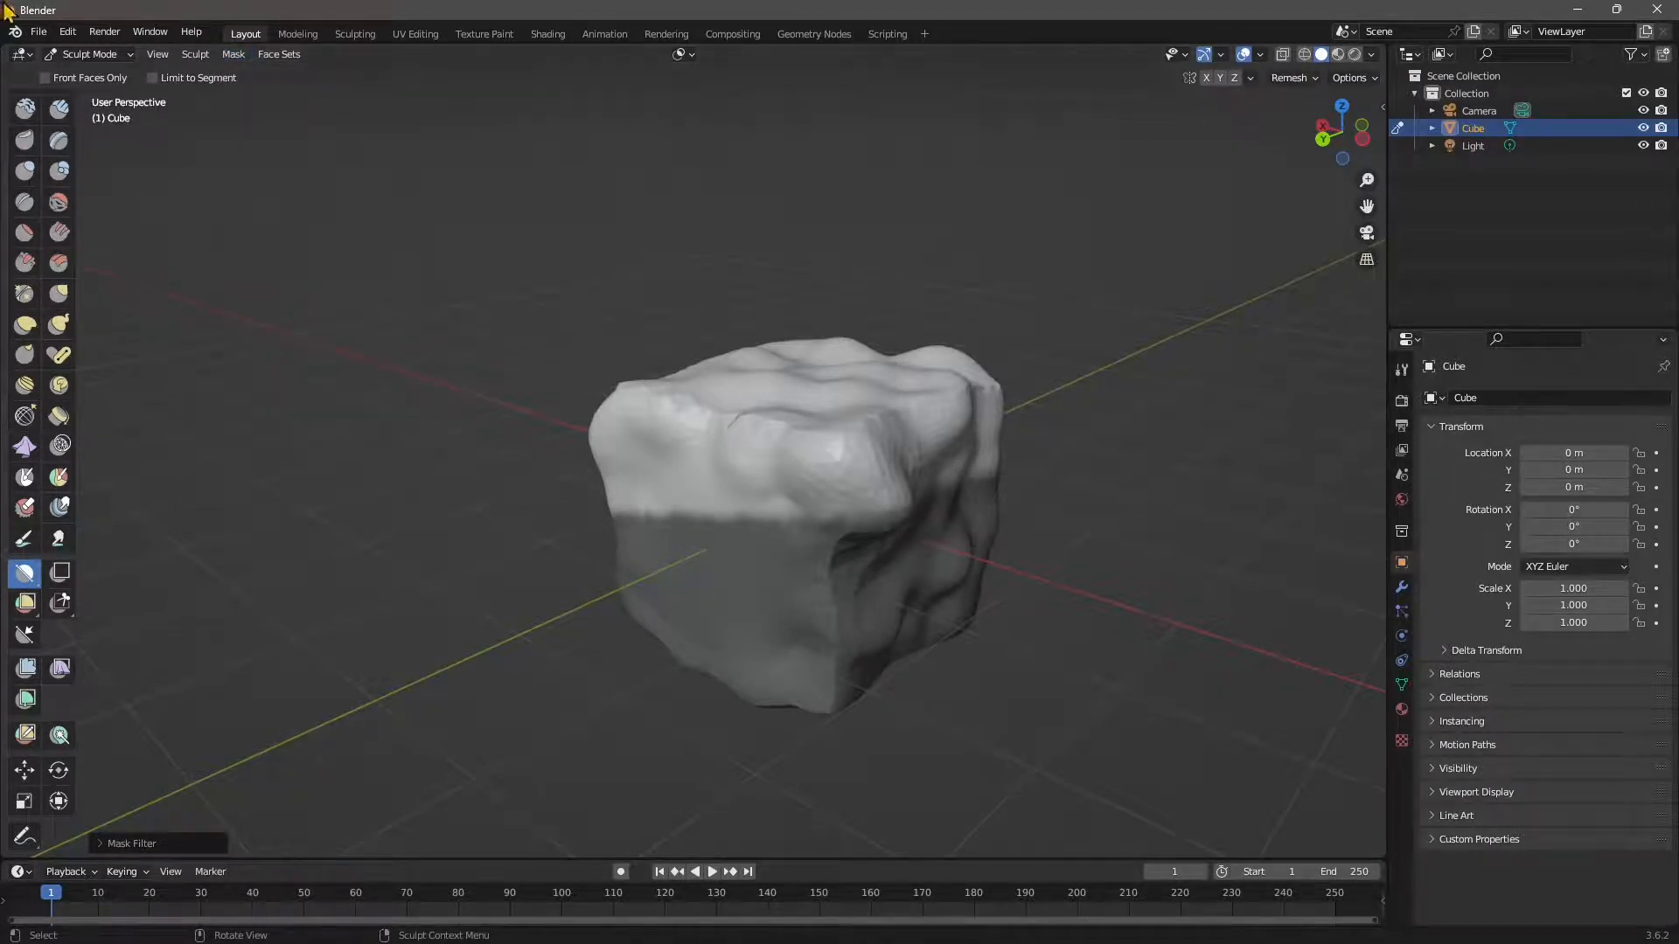
Switch back to the Draw brush and turn Dyntopo off.
scroll(30, 218, up, 2)
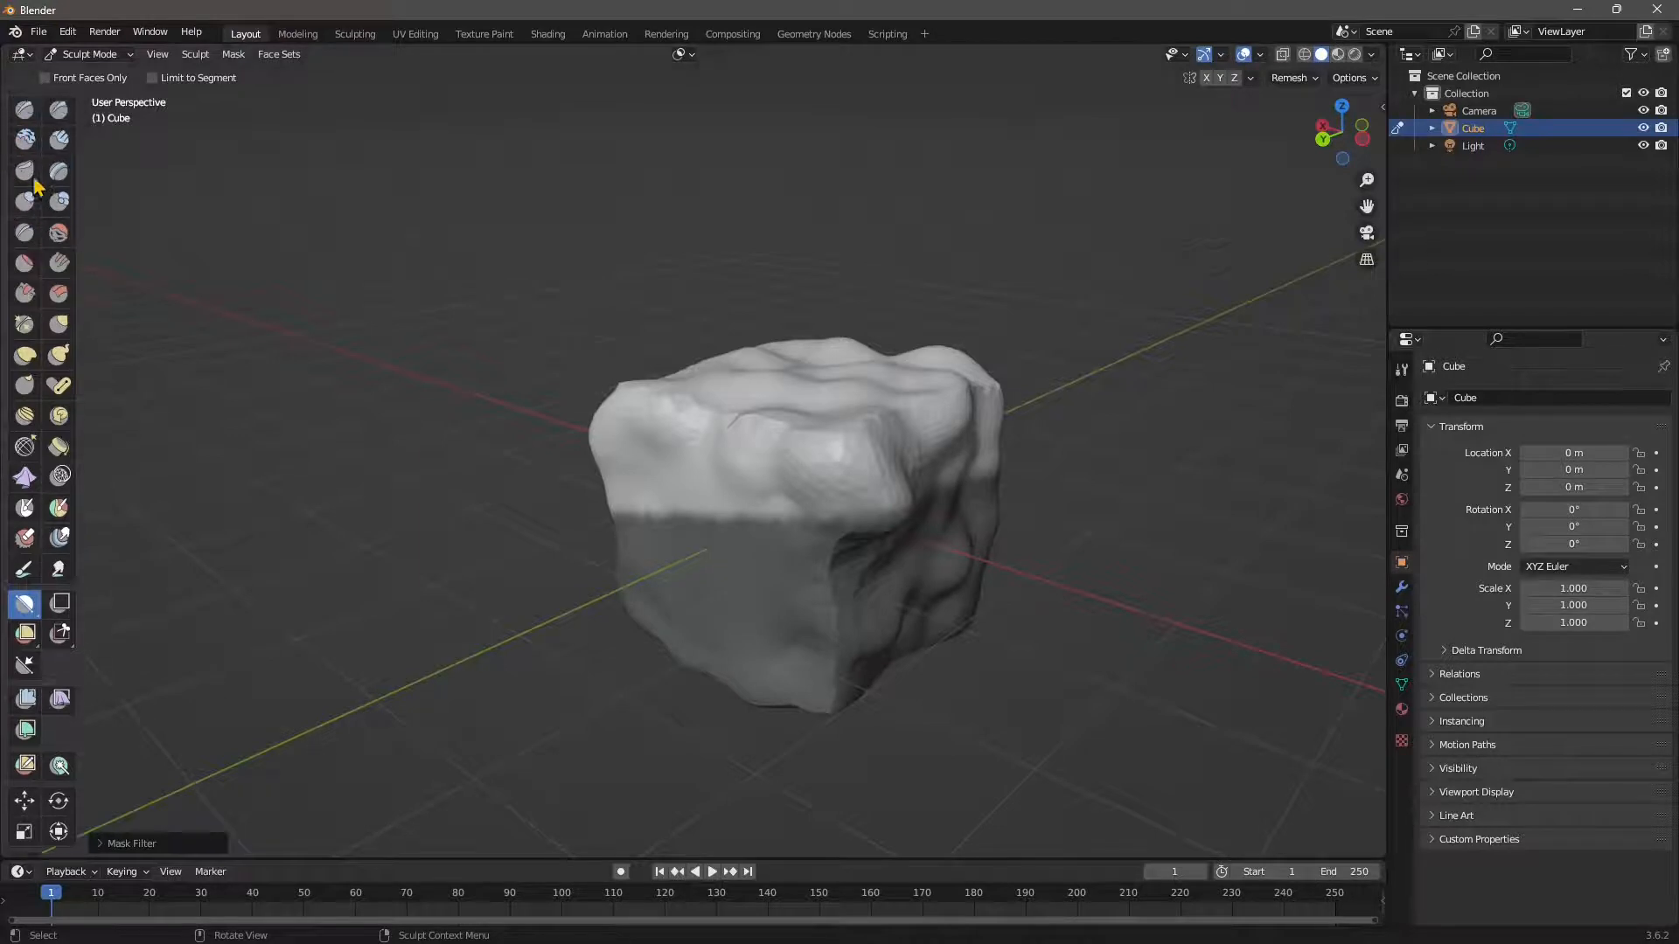
click(24, 109)
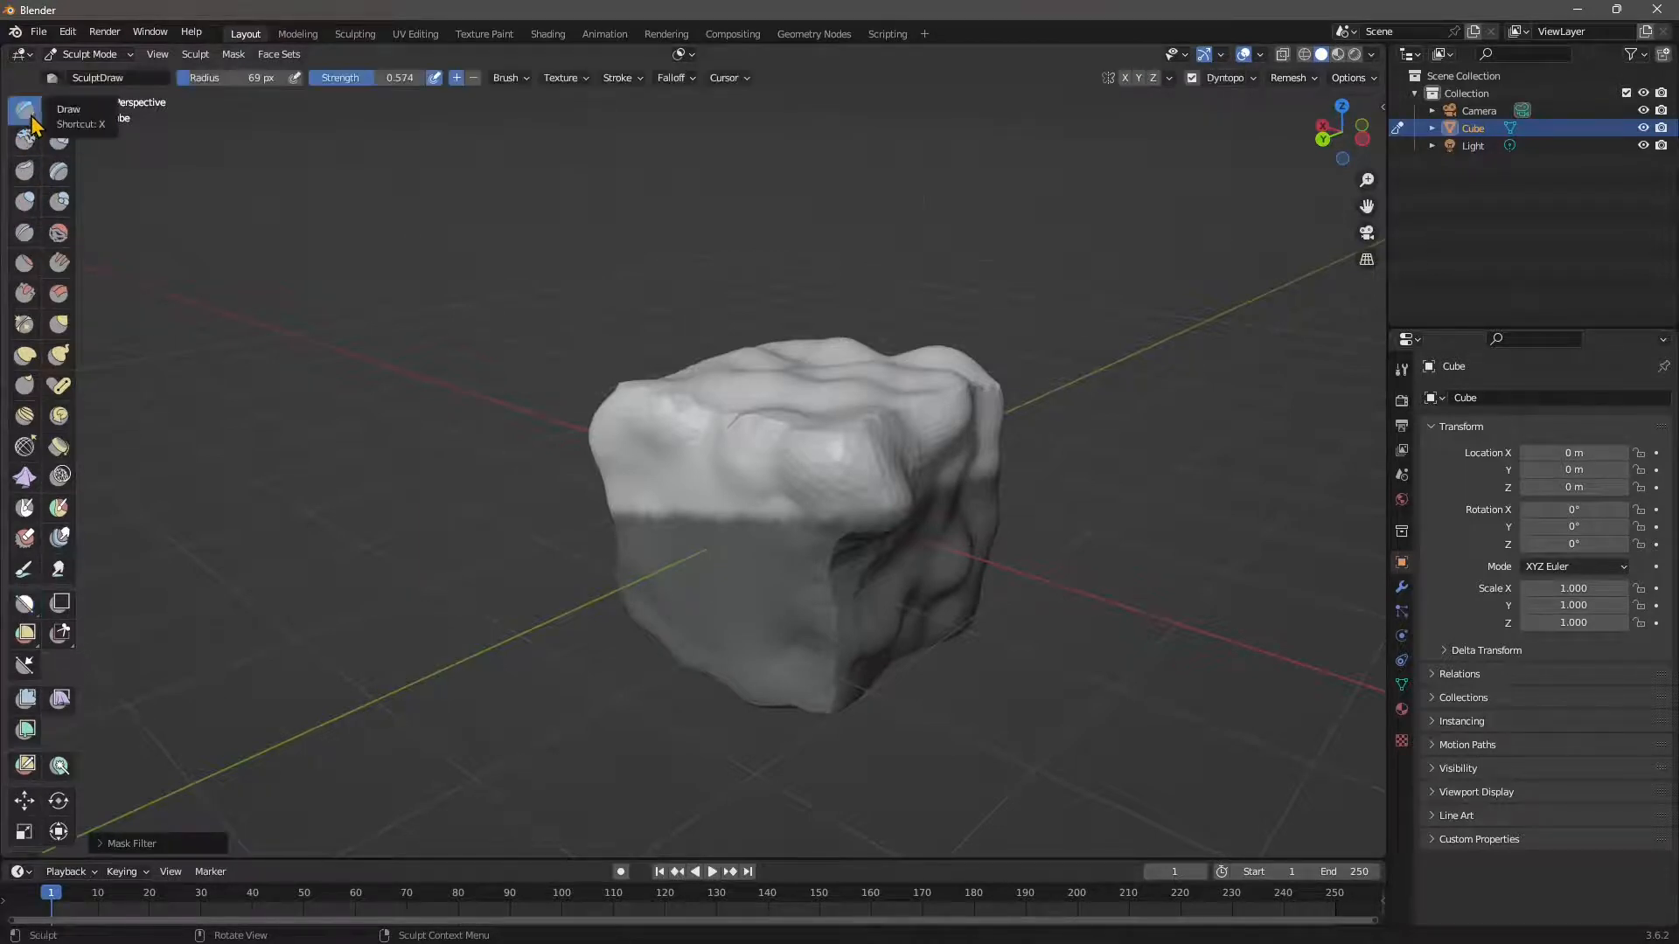
click(1192, 79)
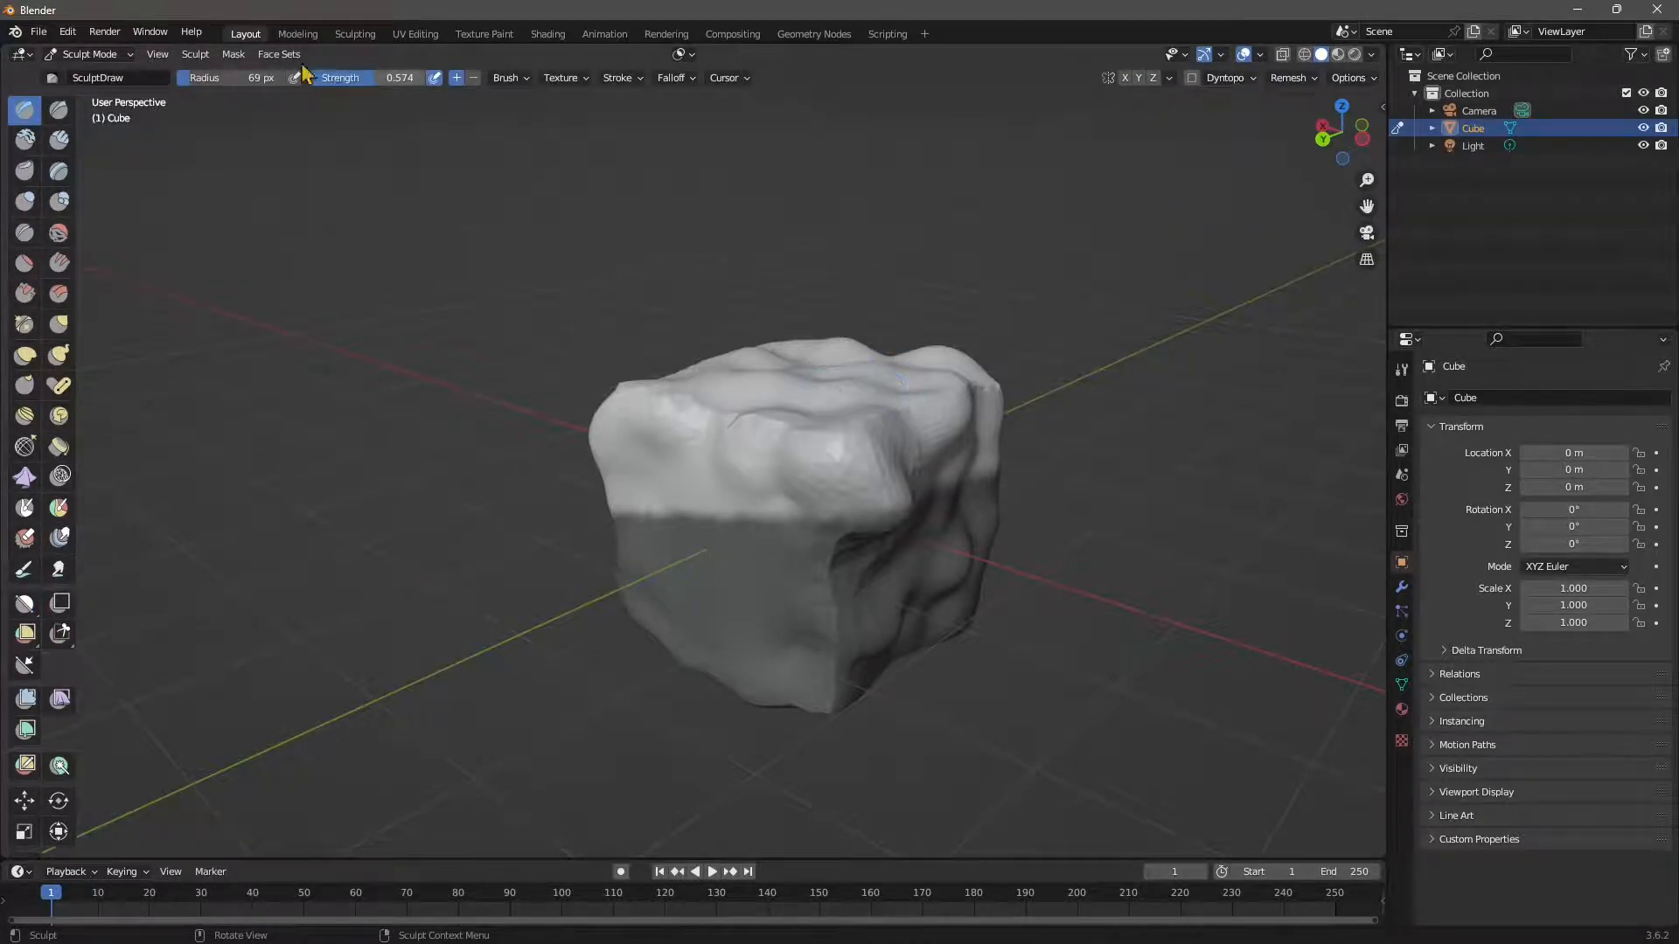
click(233, 54)
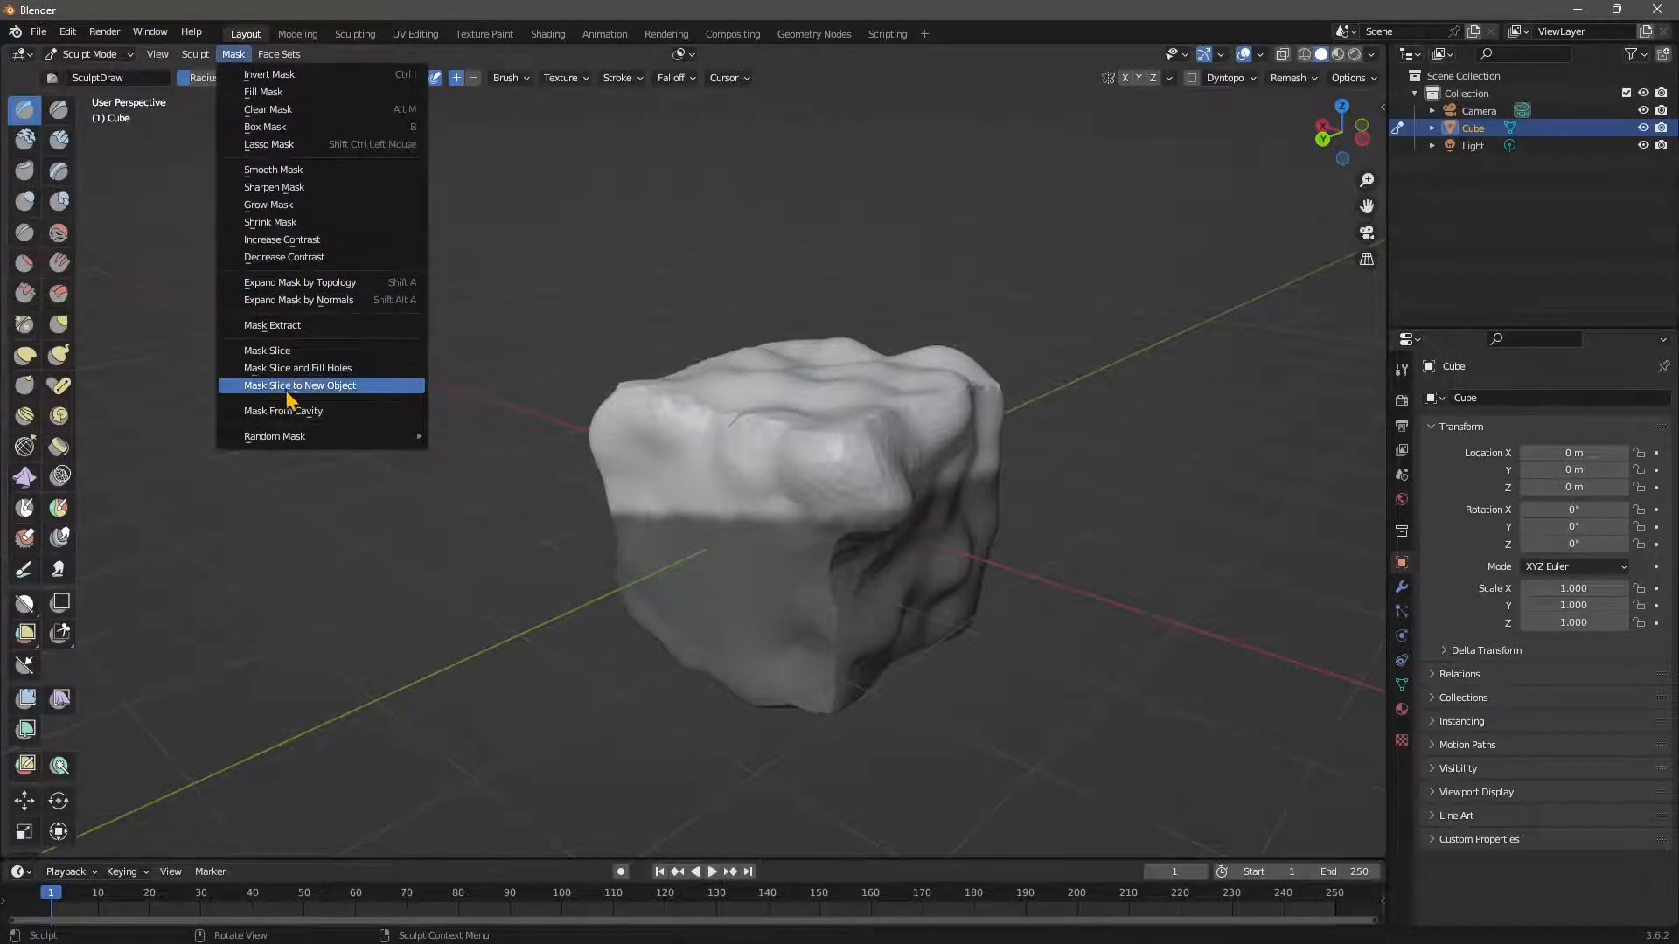
Slice the masked lower half into a new Mesh and lower it to Z -0.18711 m.
click(354, 386)
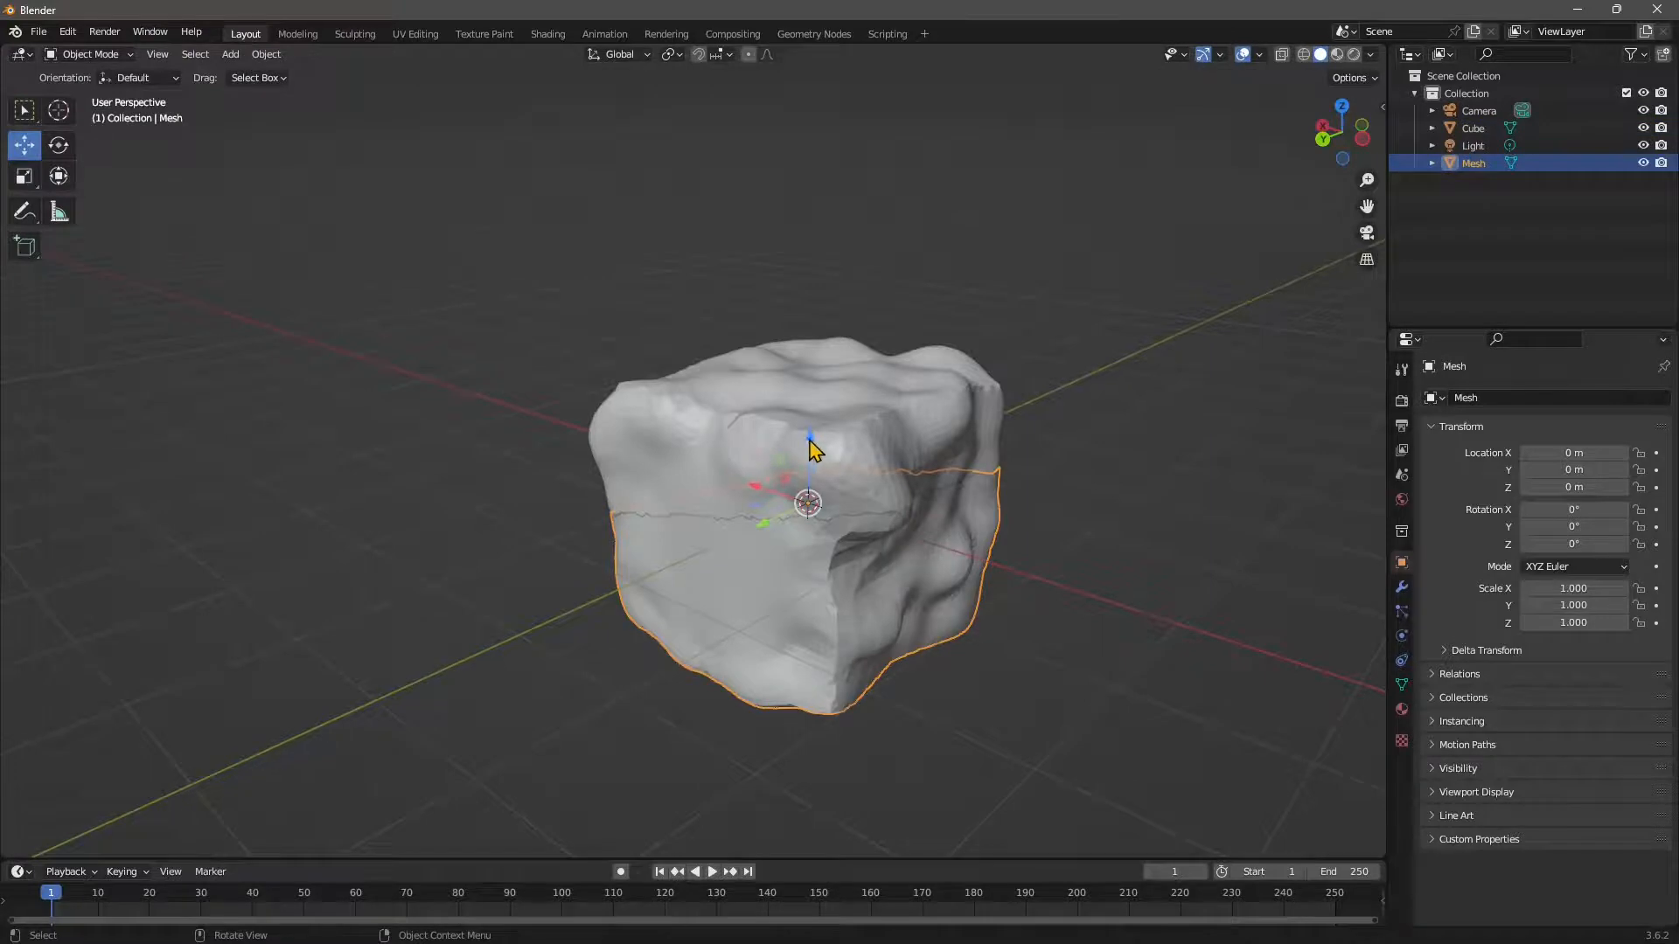
drag(813, 447, 835, 512)
middle_drag(835, 511, 840, 644)
click(817, 536)
drag(817, 532, 830, 437)
middle_drag(831, 437, 776, 567)
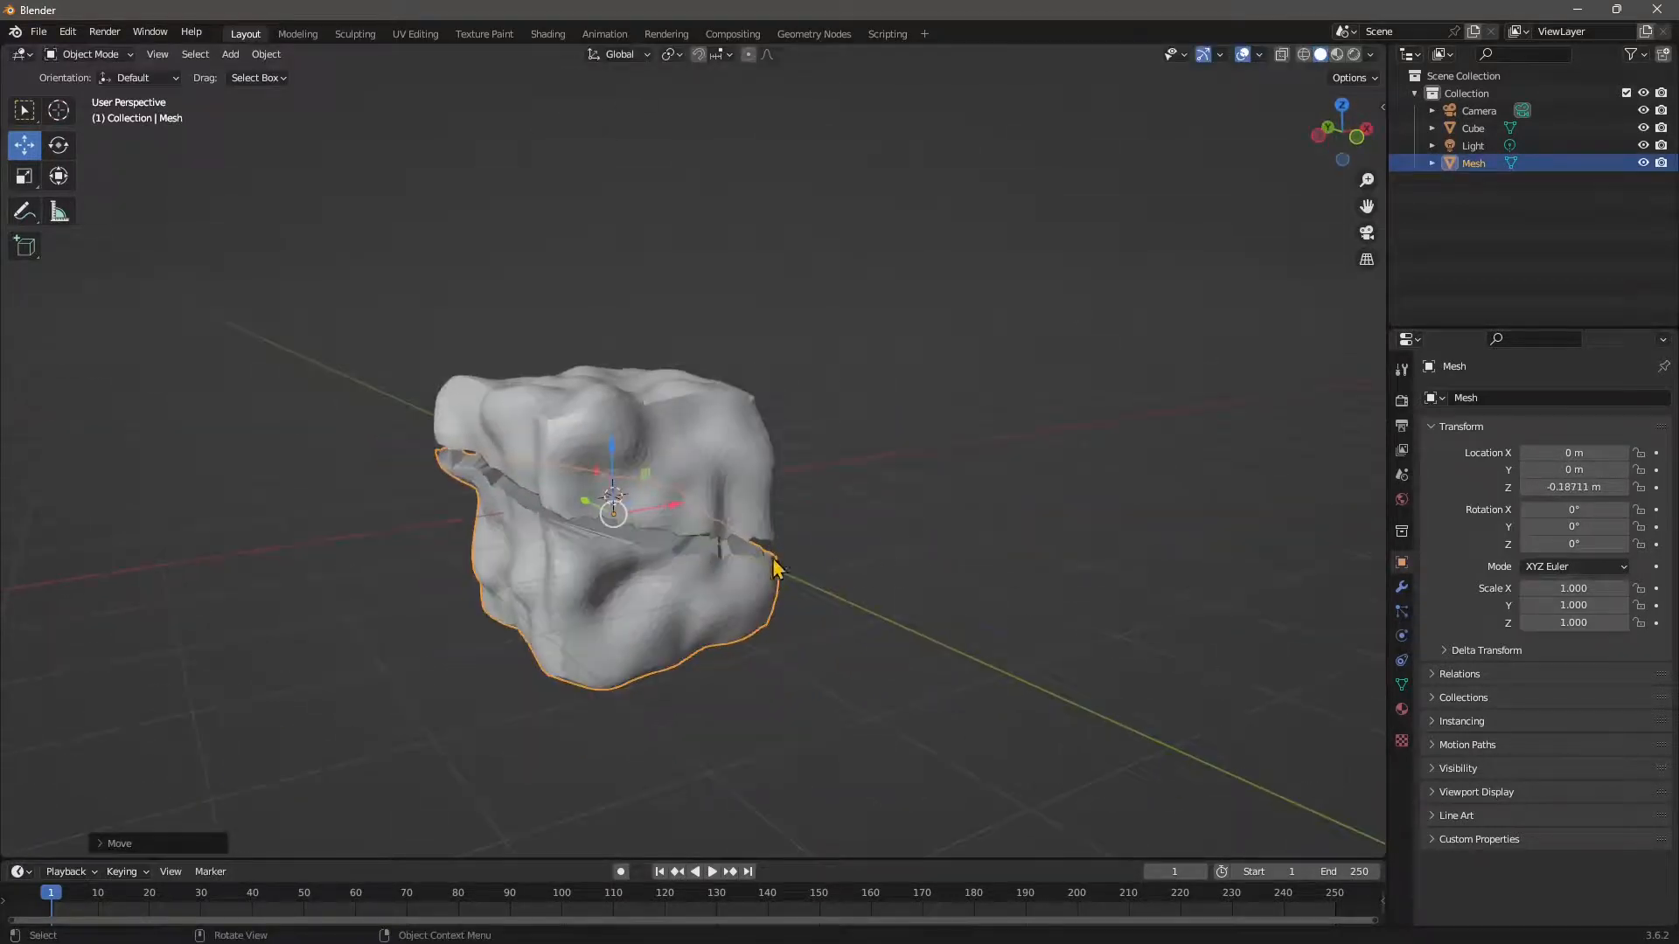
Check the split rock from the side, then select the upper Cube and the lower Mesh.
click(927, 539)
middle_drag(617, 603, 776, 442)
click(682, 491)
click(710, 600)
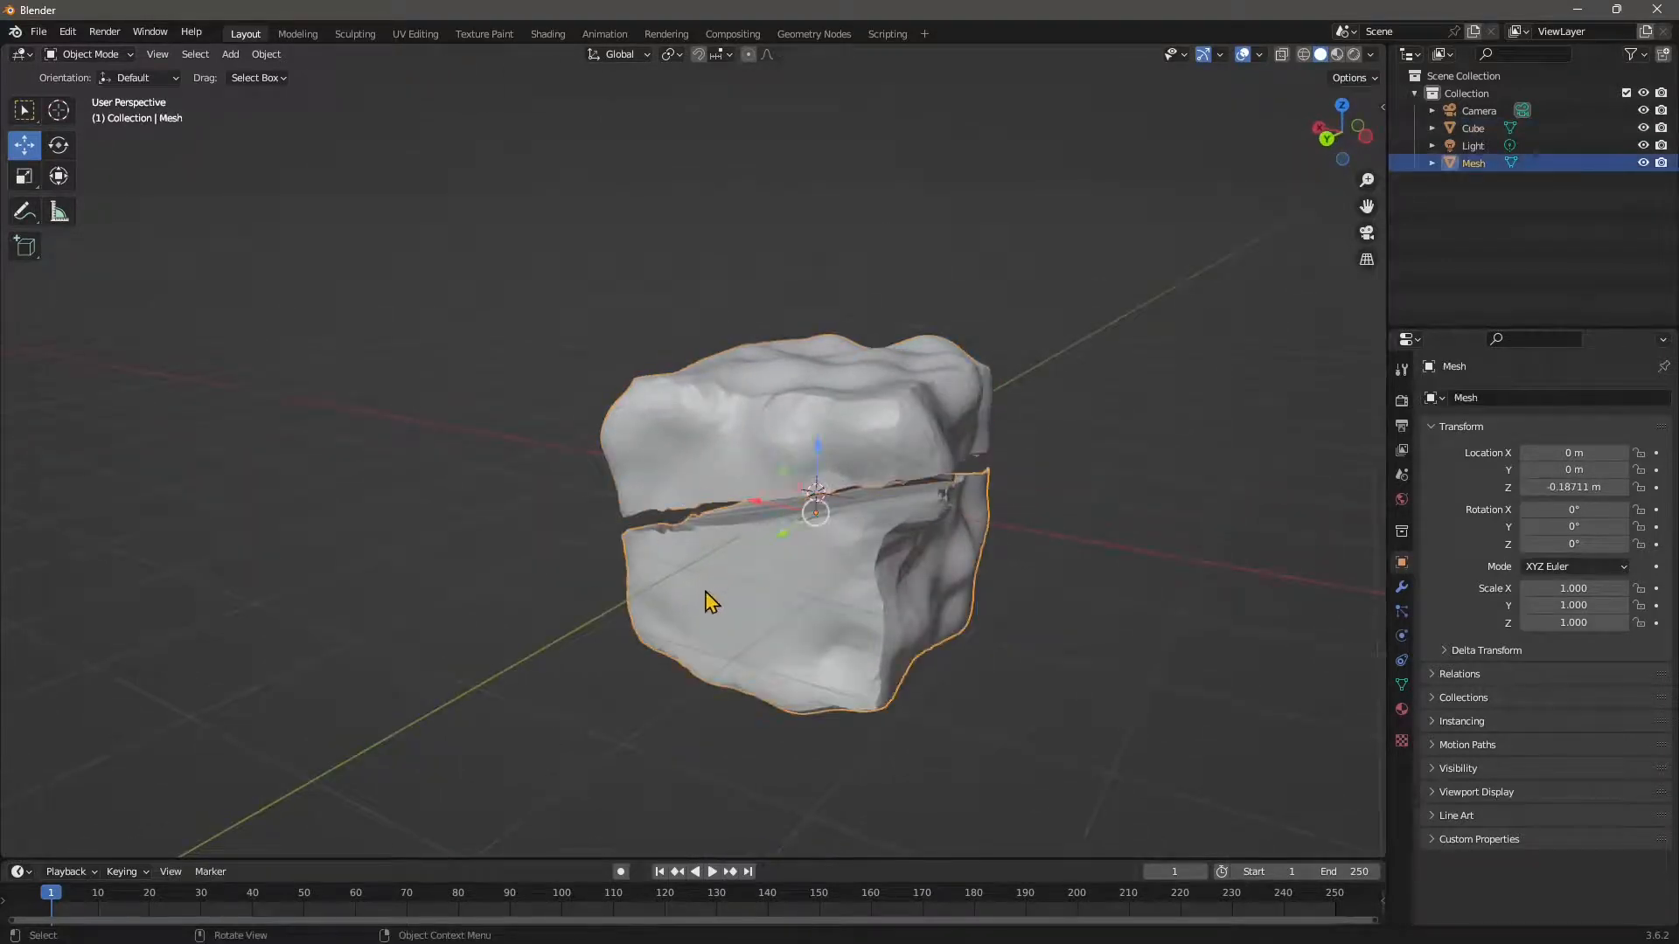
scroll(869, 626, up, 5)
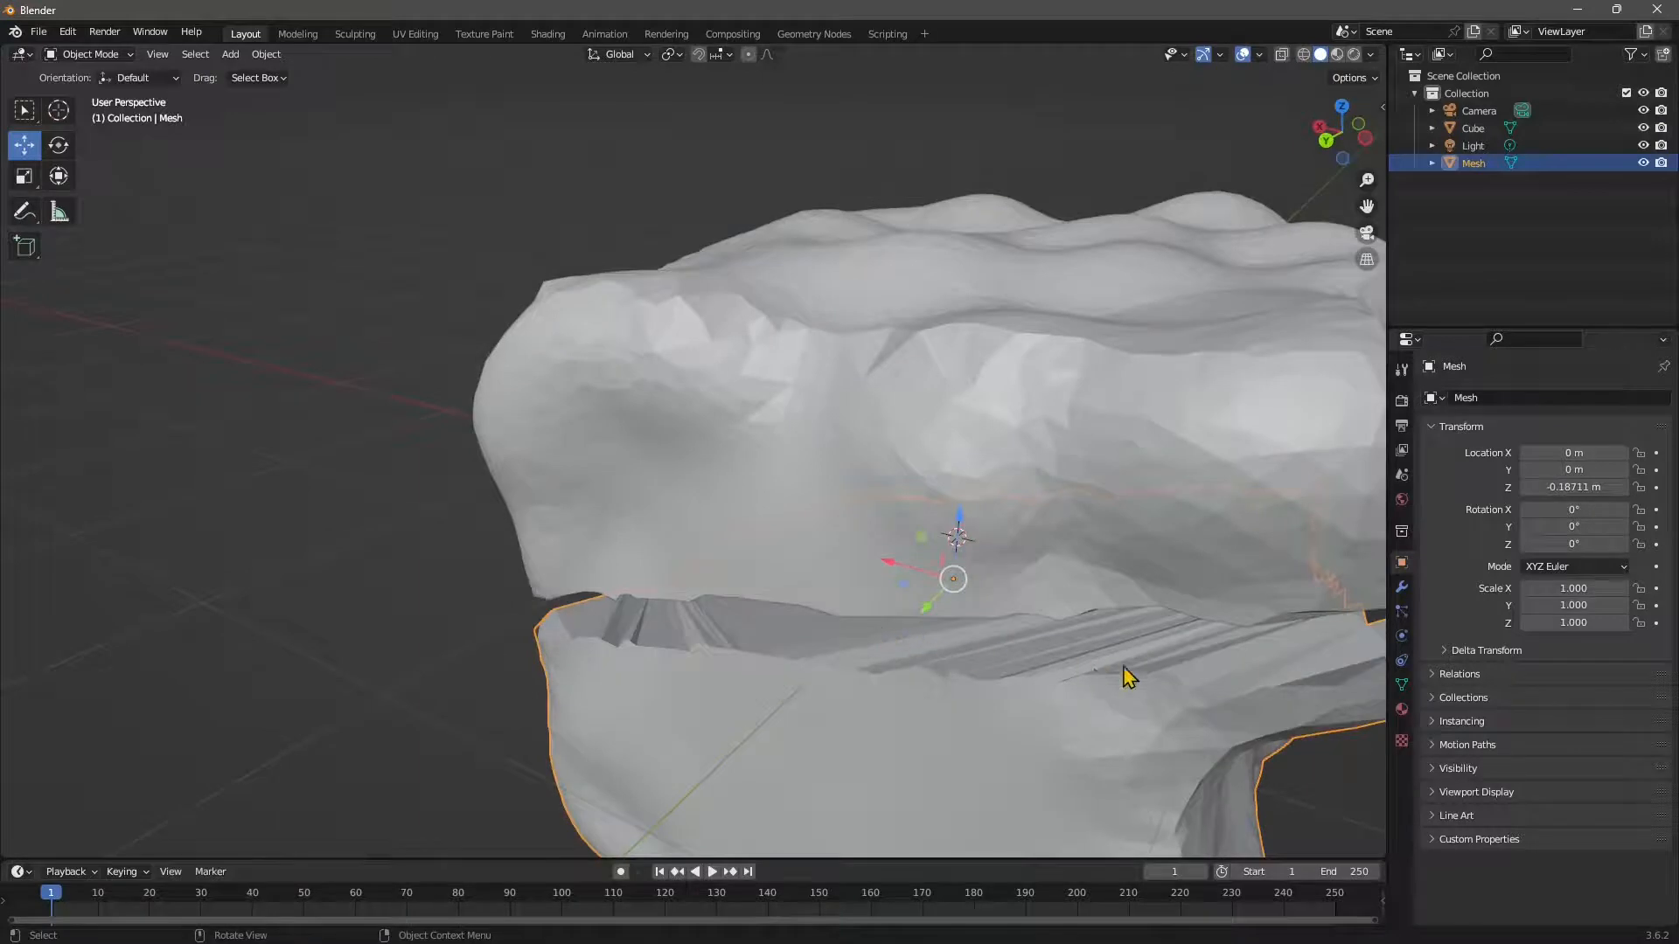
scroll(562, 480, down, 8)
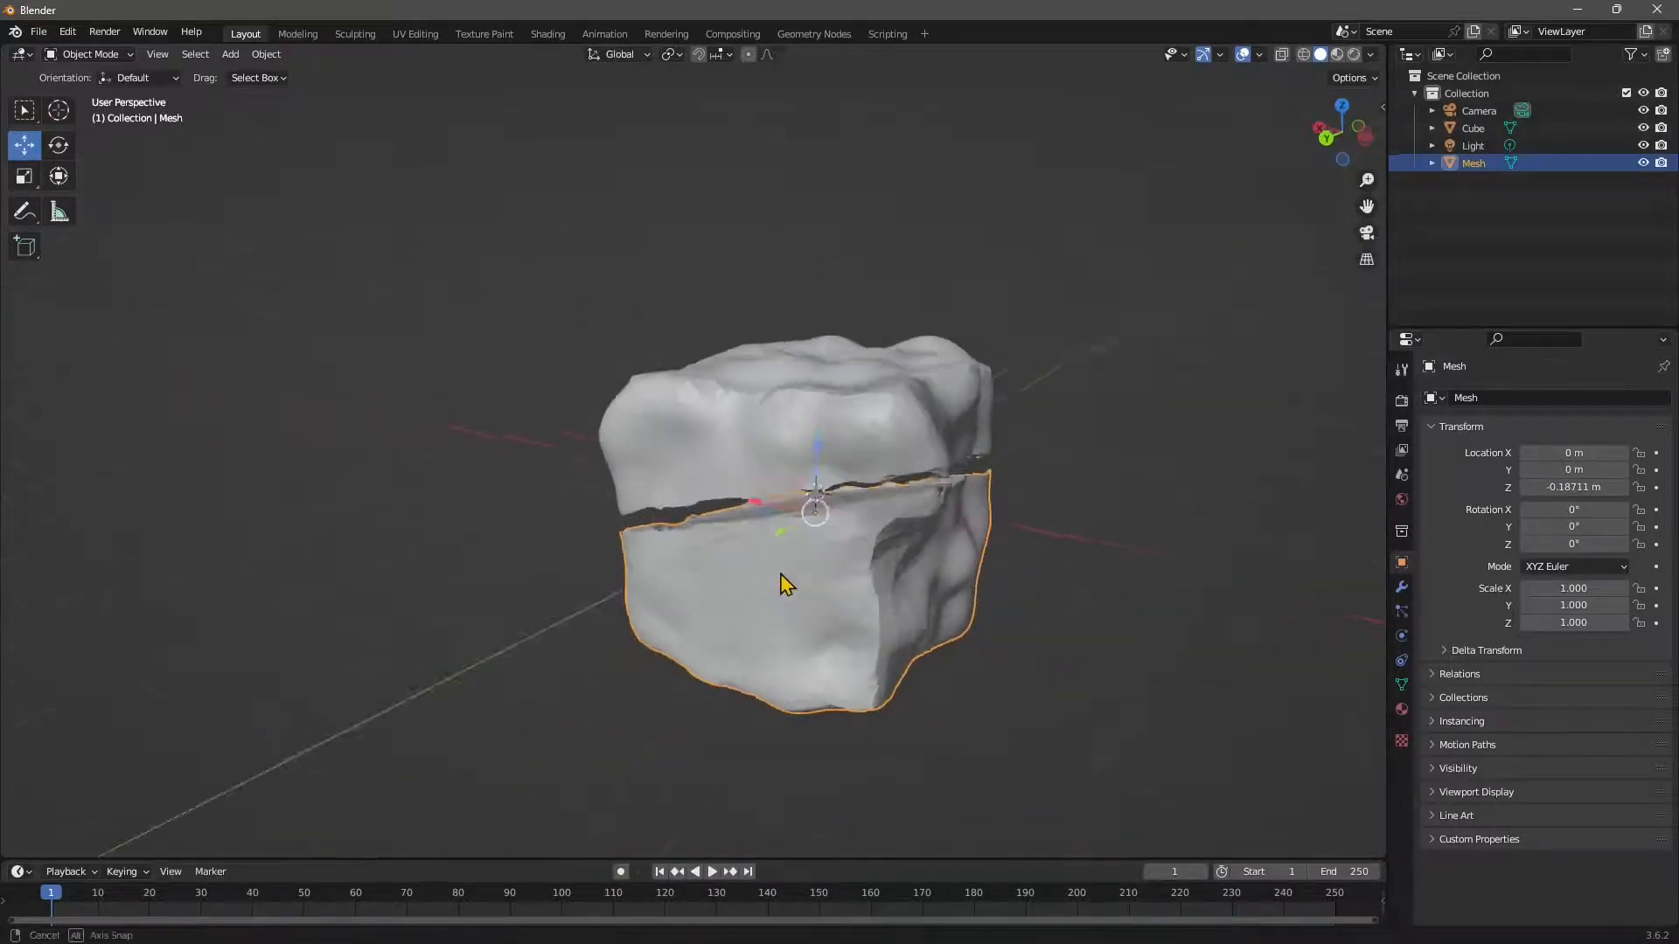
Put the lower Mesh into Sculpt Mode and mask it with Mask From Cavity.
click(111, 56)
click(98, 90)
click(234, 54)
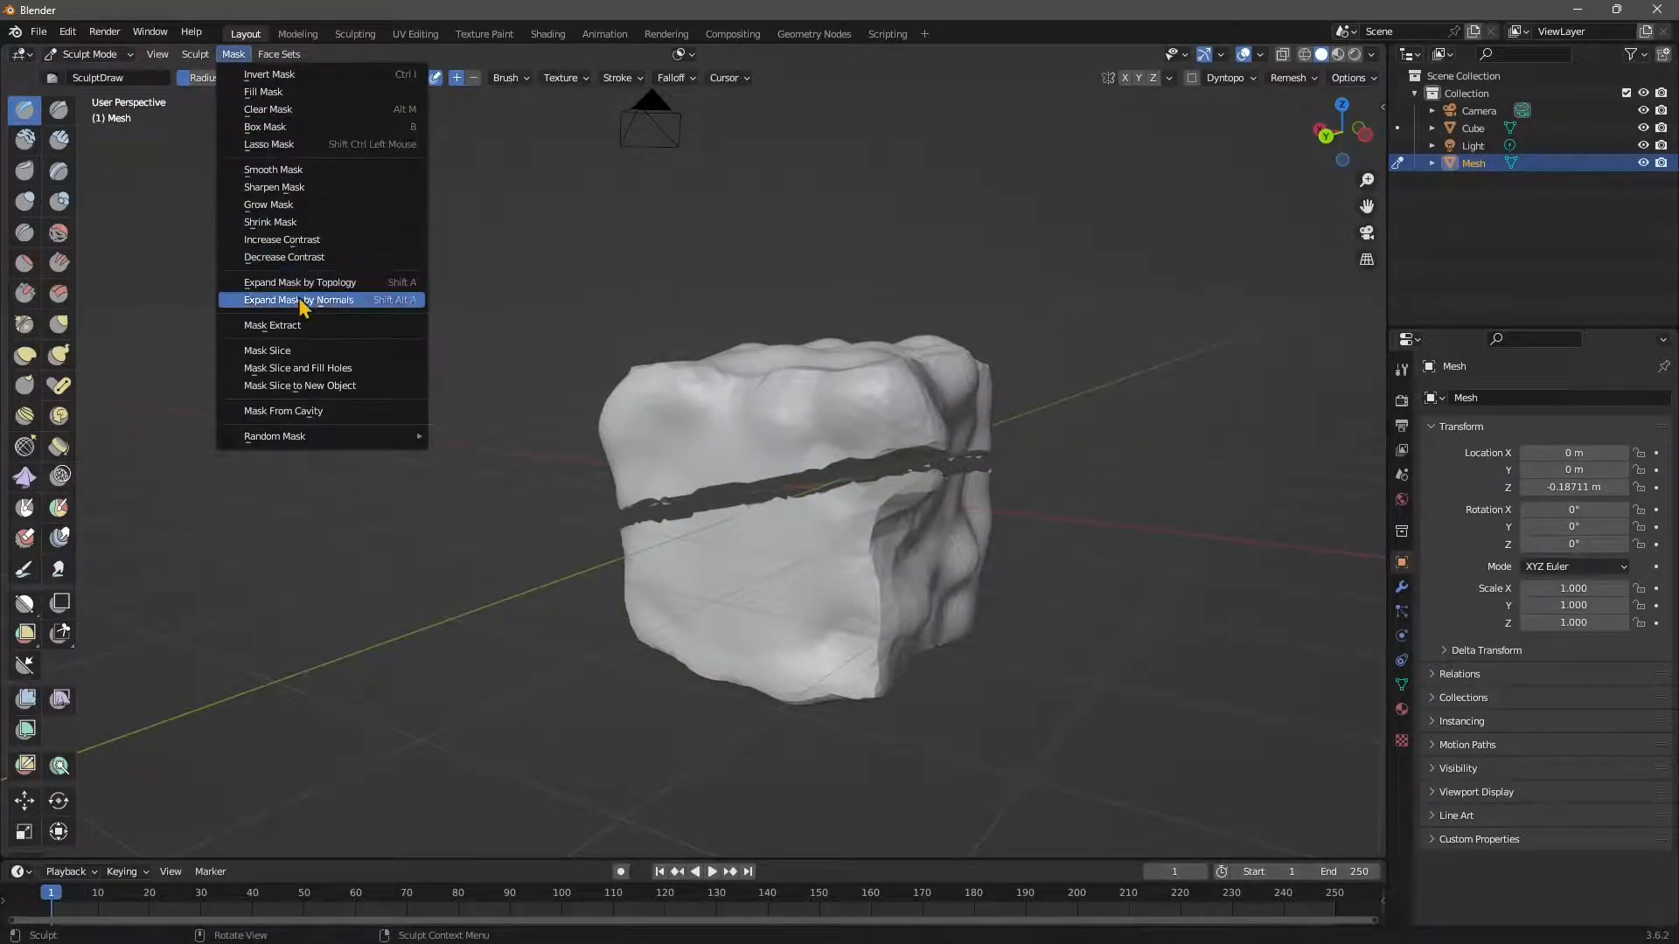
click(322, 411)
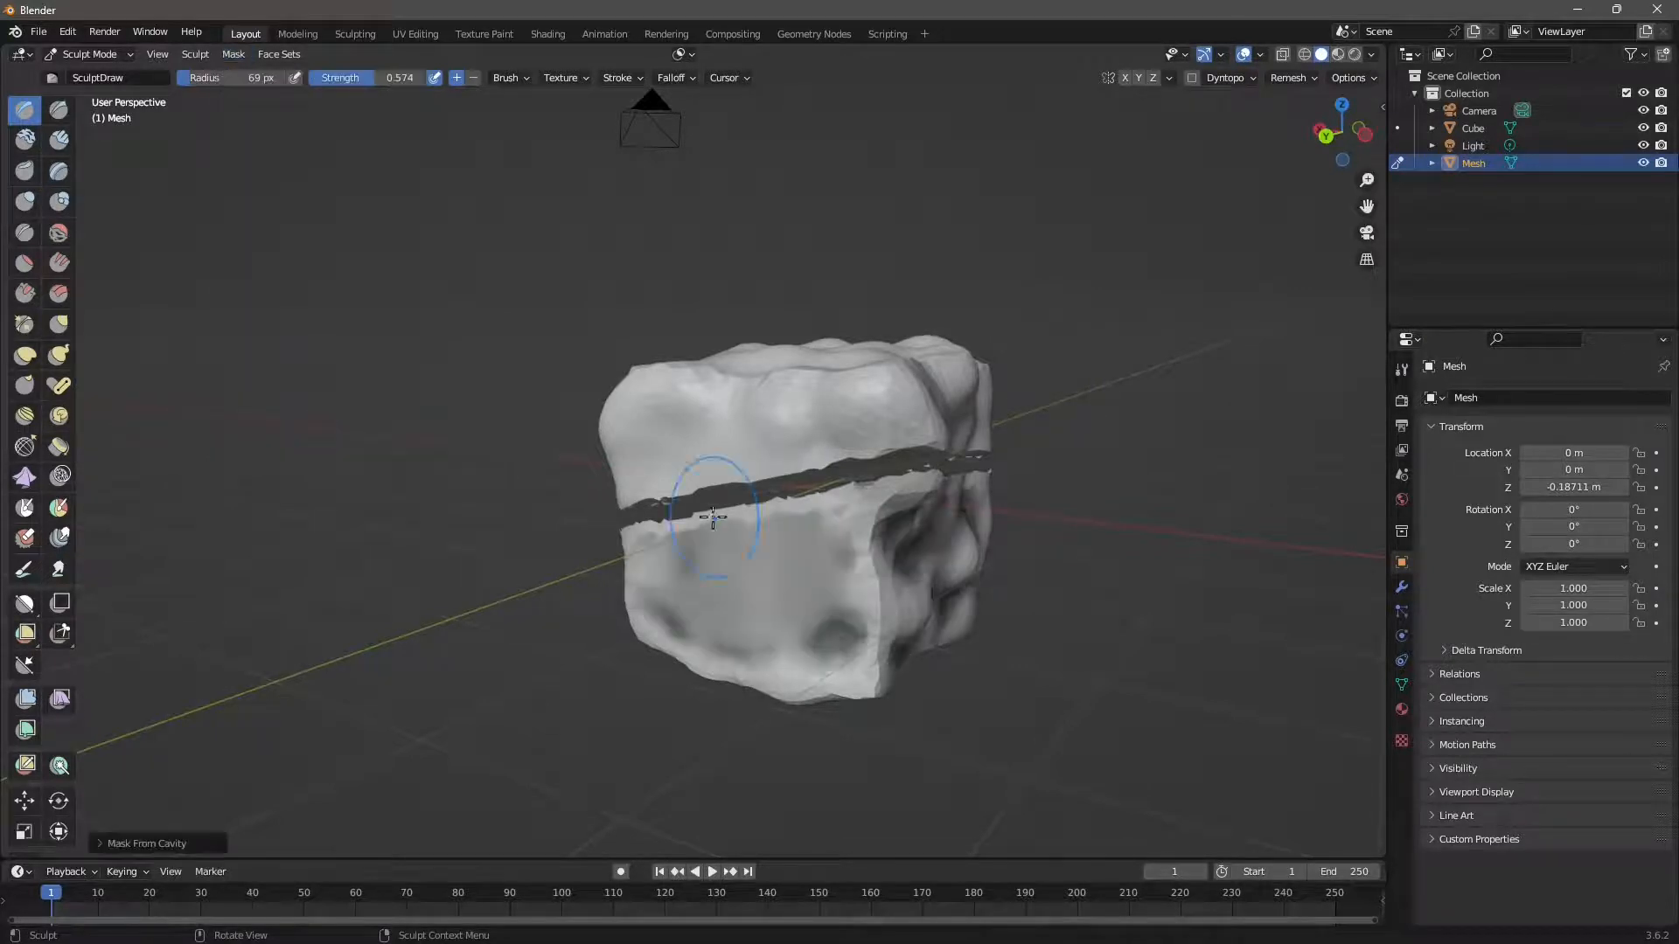
Orbit to the piece's front and invert the cavity mask.
mouse_move(785, 611)
middle_down()
mouse_move(817, 674)
mouse_move(747, 429)
middle_up()
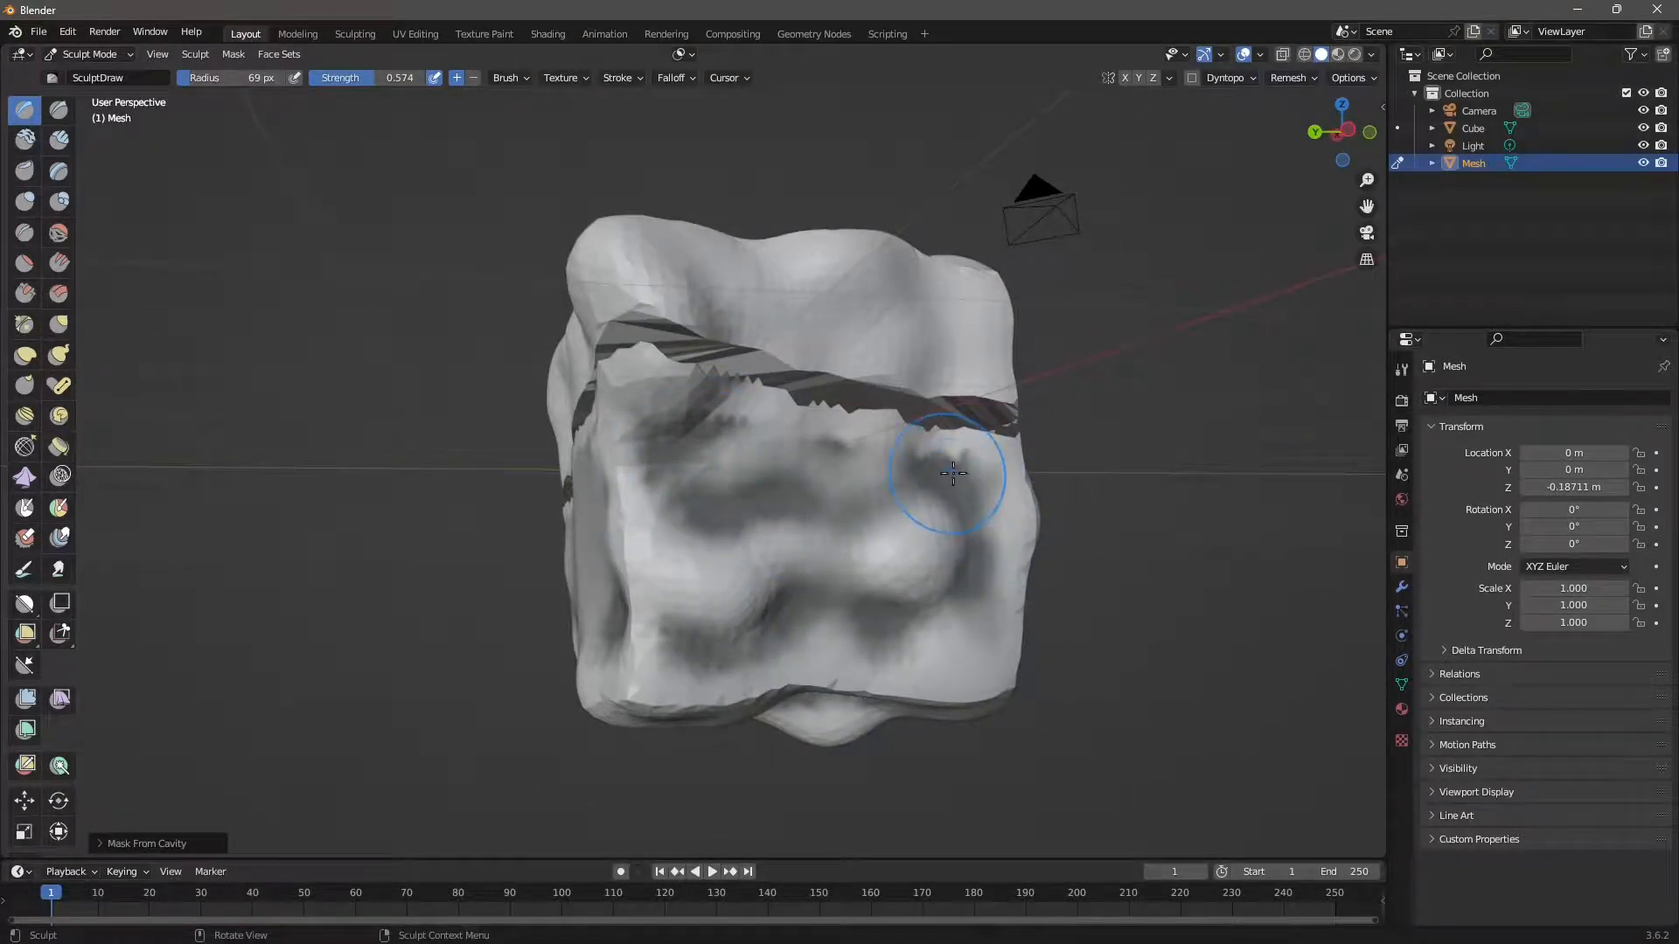
middle_drag(758, 557, 798, 569)
scroll(753, 585, down, 2)
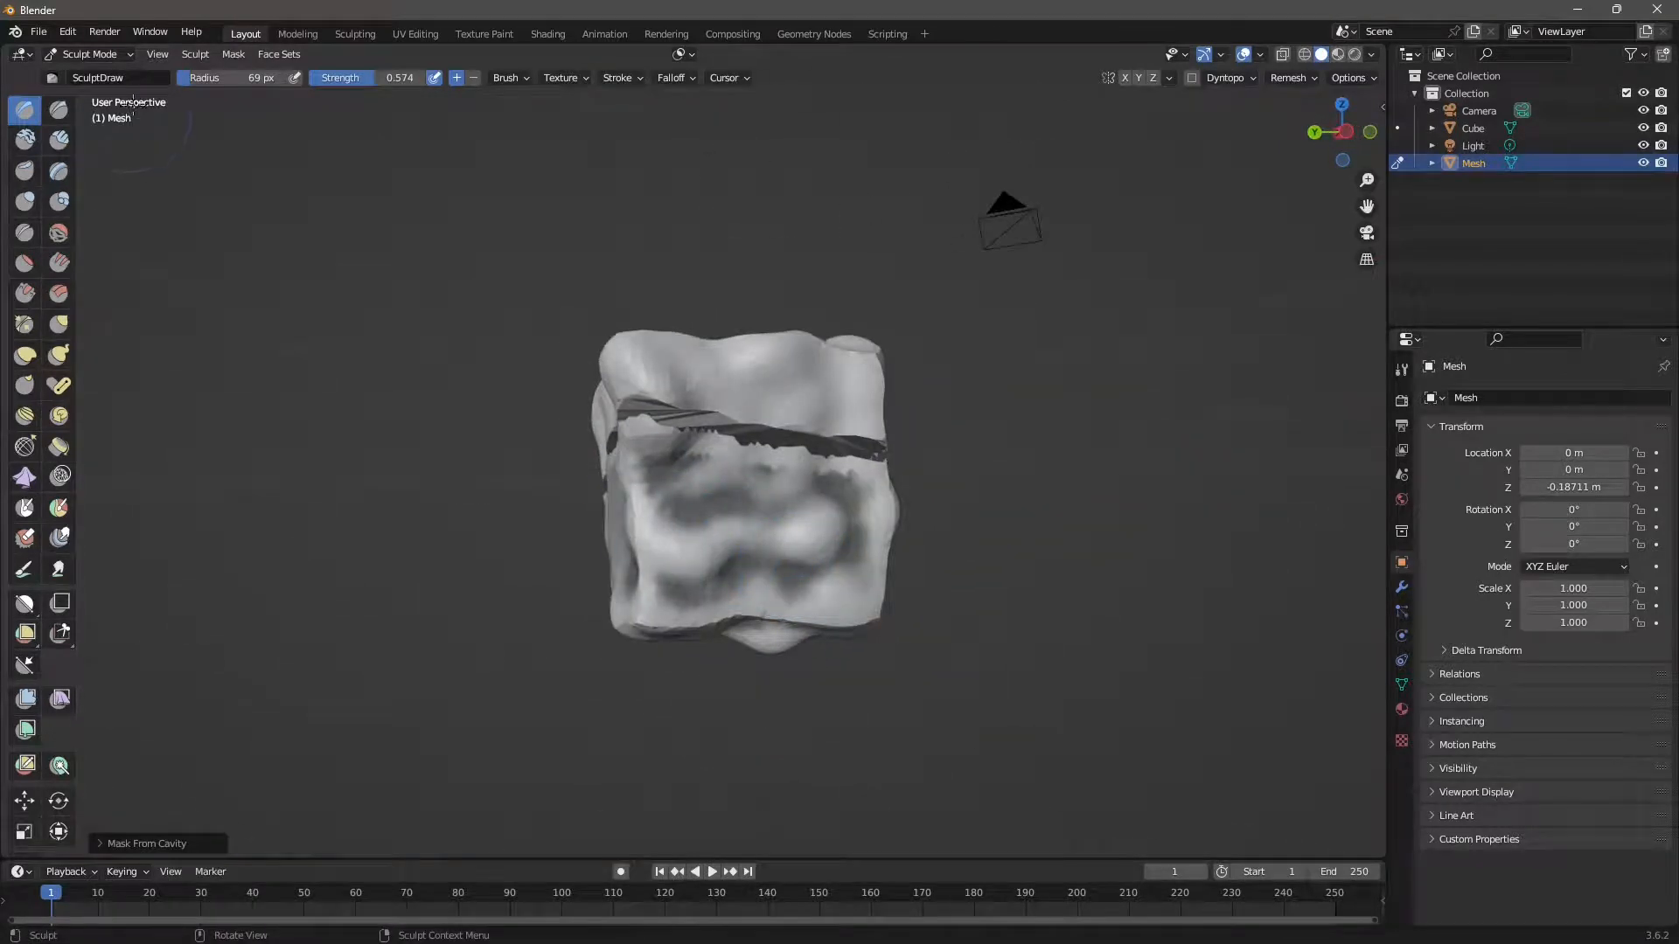
click(234, 55)
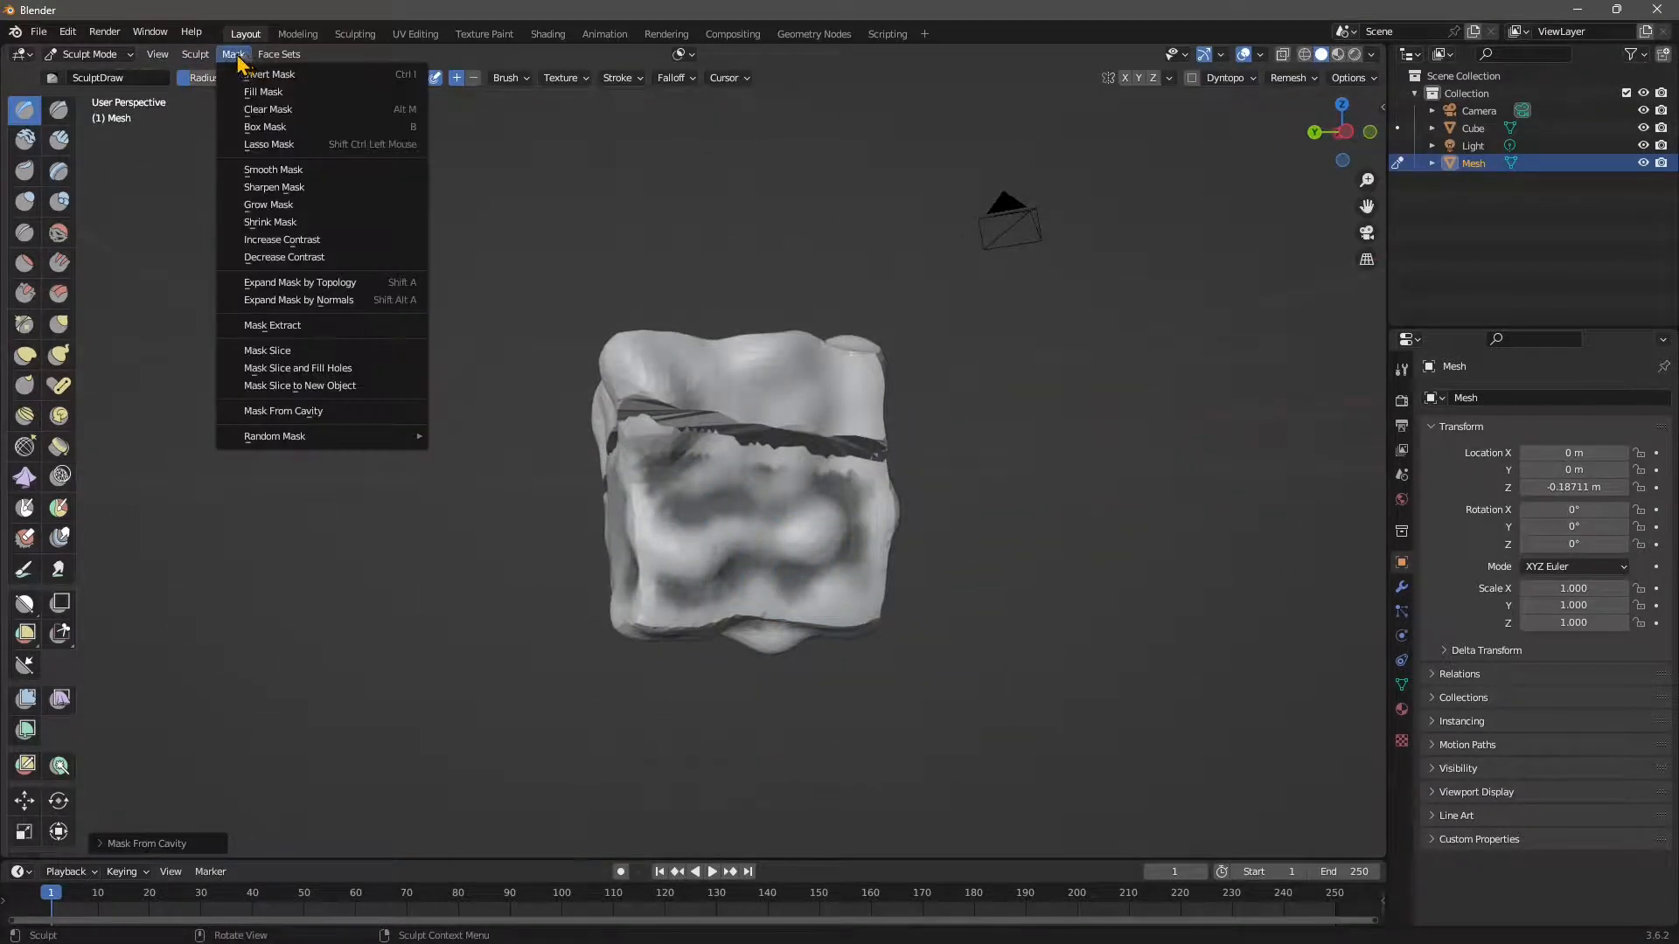
click(254, 74)
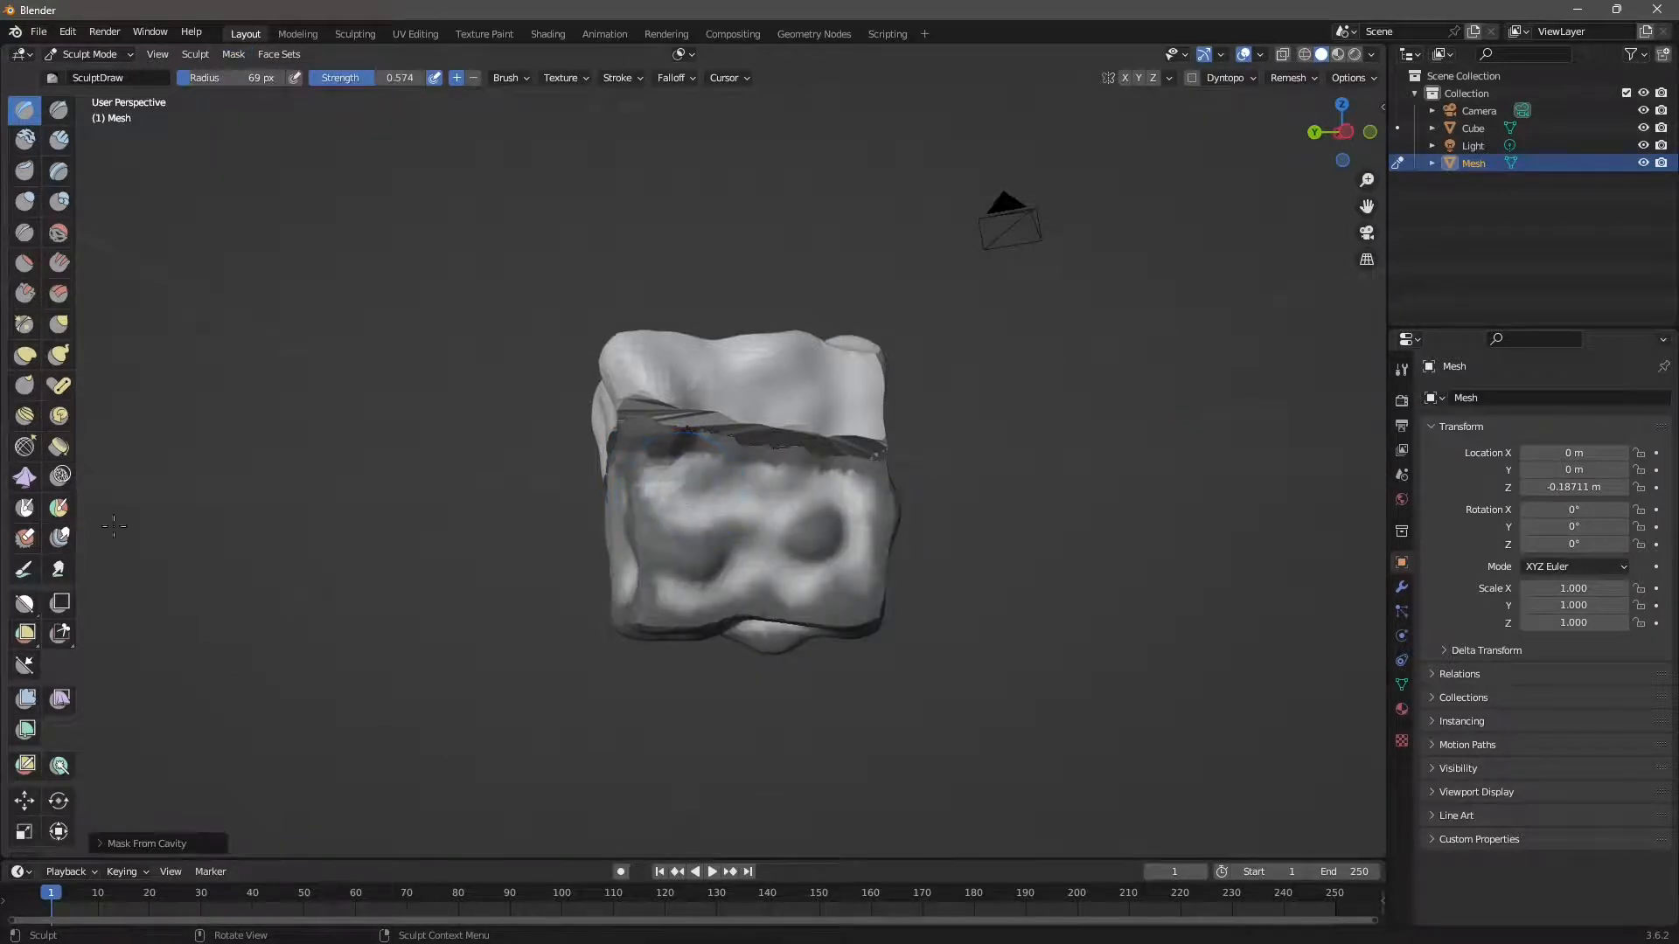
Switch to the Paint tool and set the paint colour to dark brown.
click(24, 573)
click(202, 83)
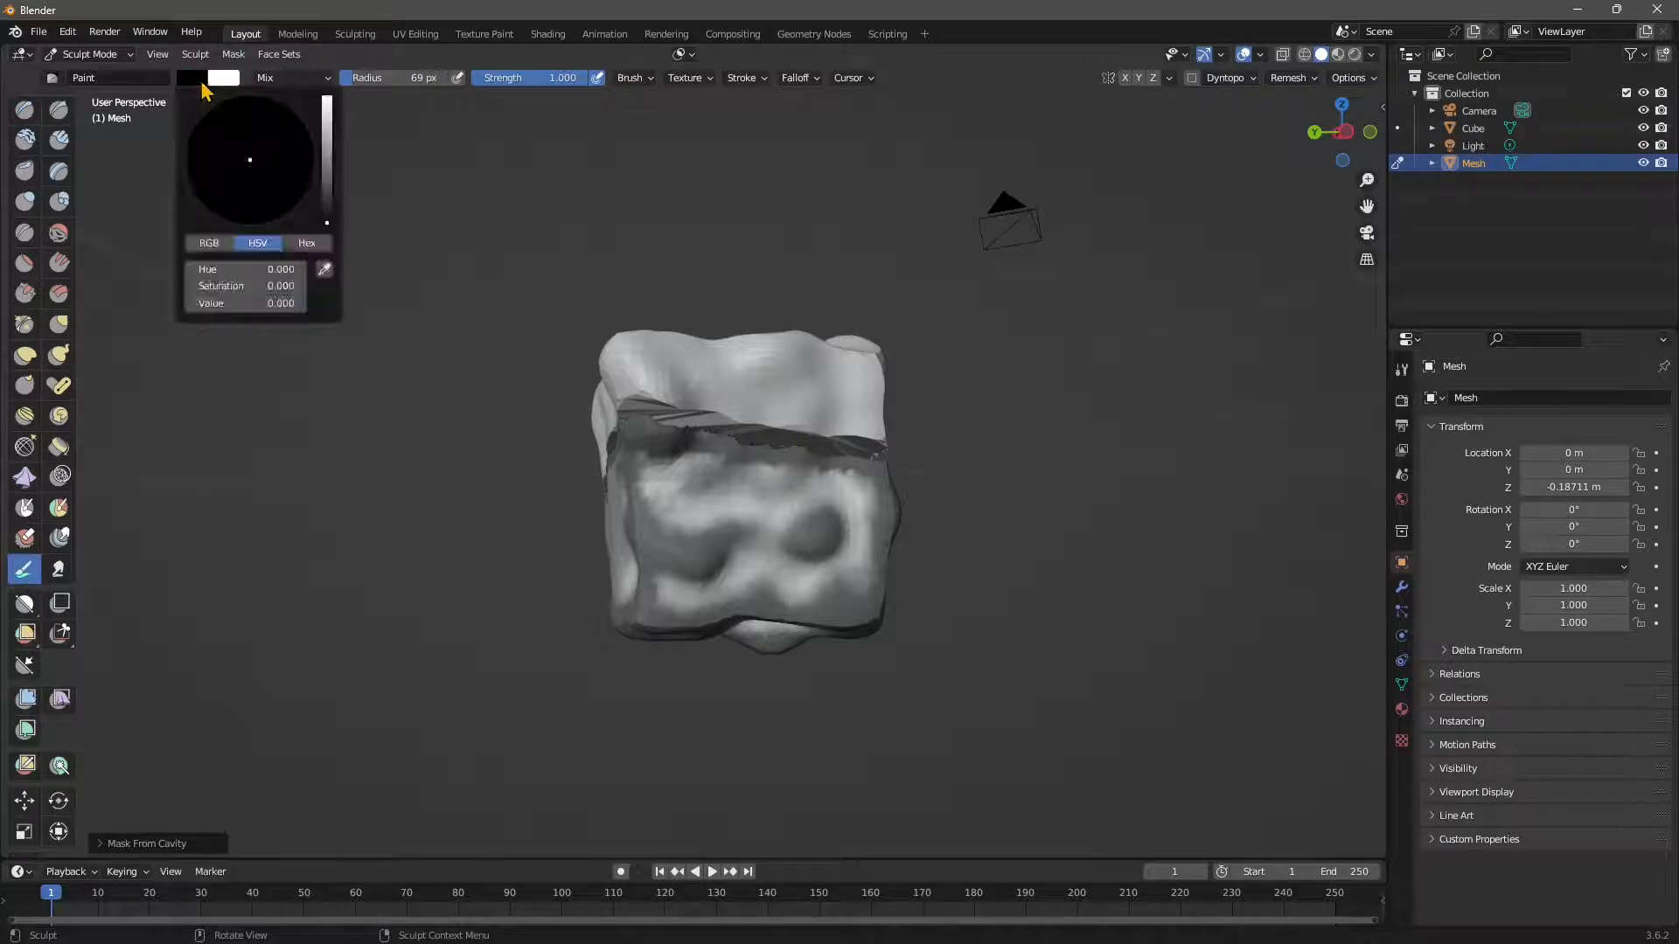
mouse_move(325, 167)
mouse_down()
mouse_move(327, 144)
mouse_move(210, 216)
mouse_up()
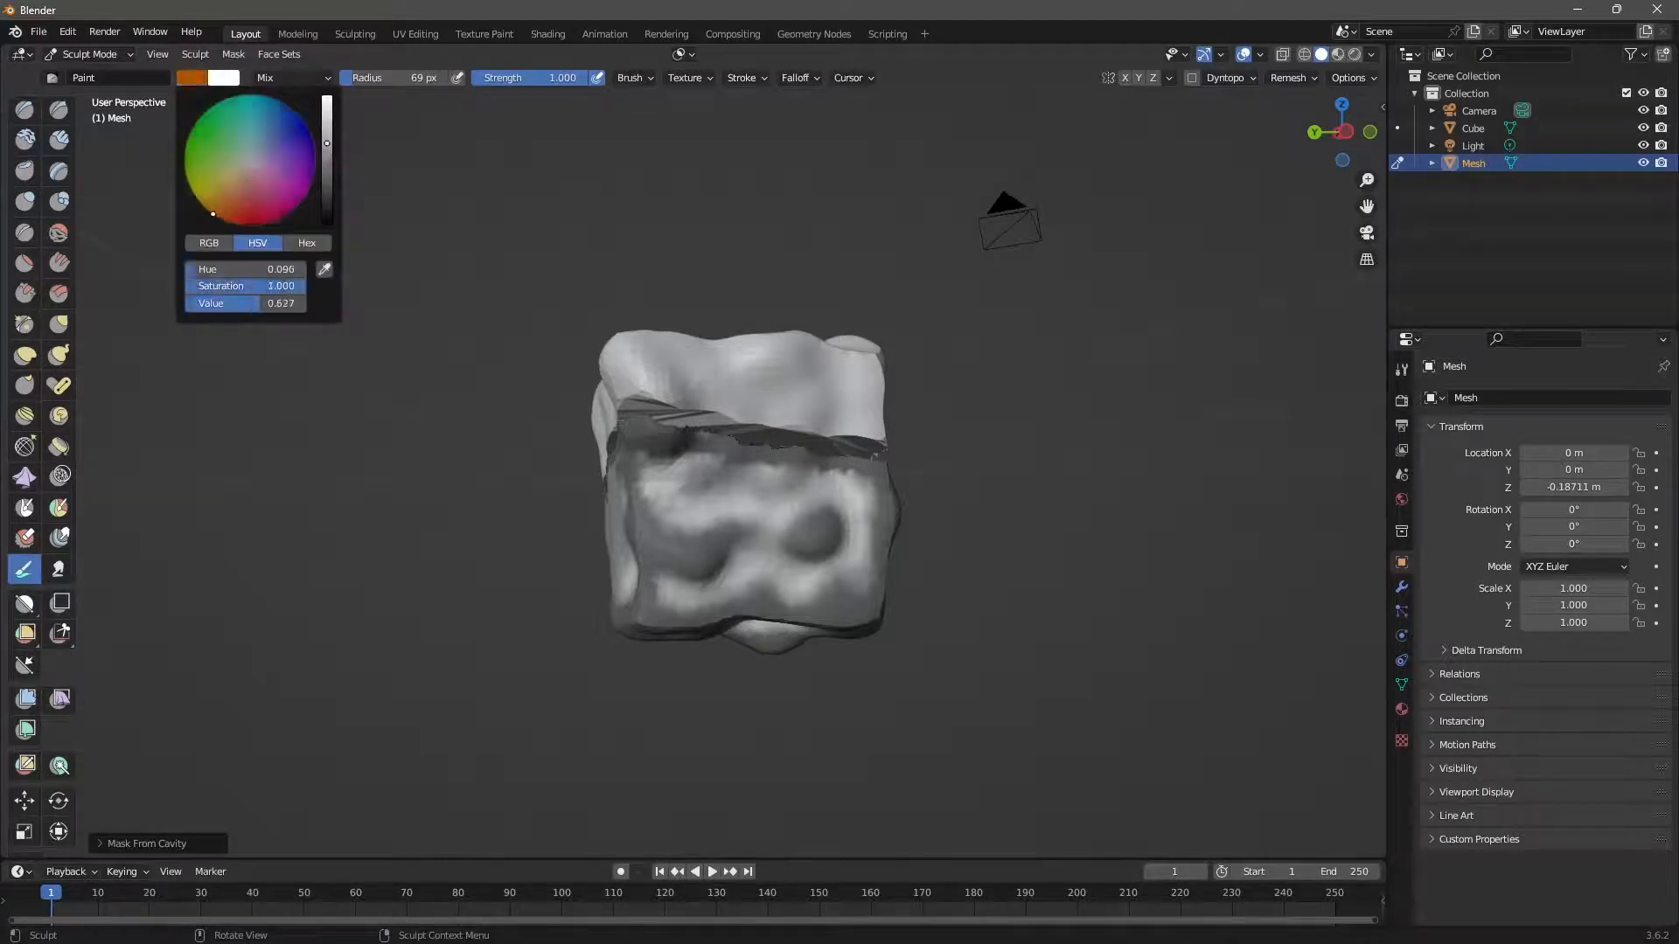
drag(326, 203, 327, 219)
Paint dark brown strokes across the lower piece's front face and underside.
drag(787, 625, 660, 529)
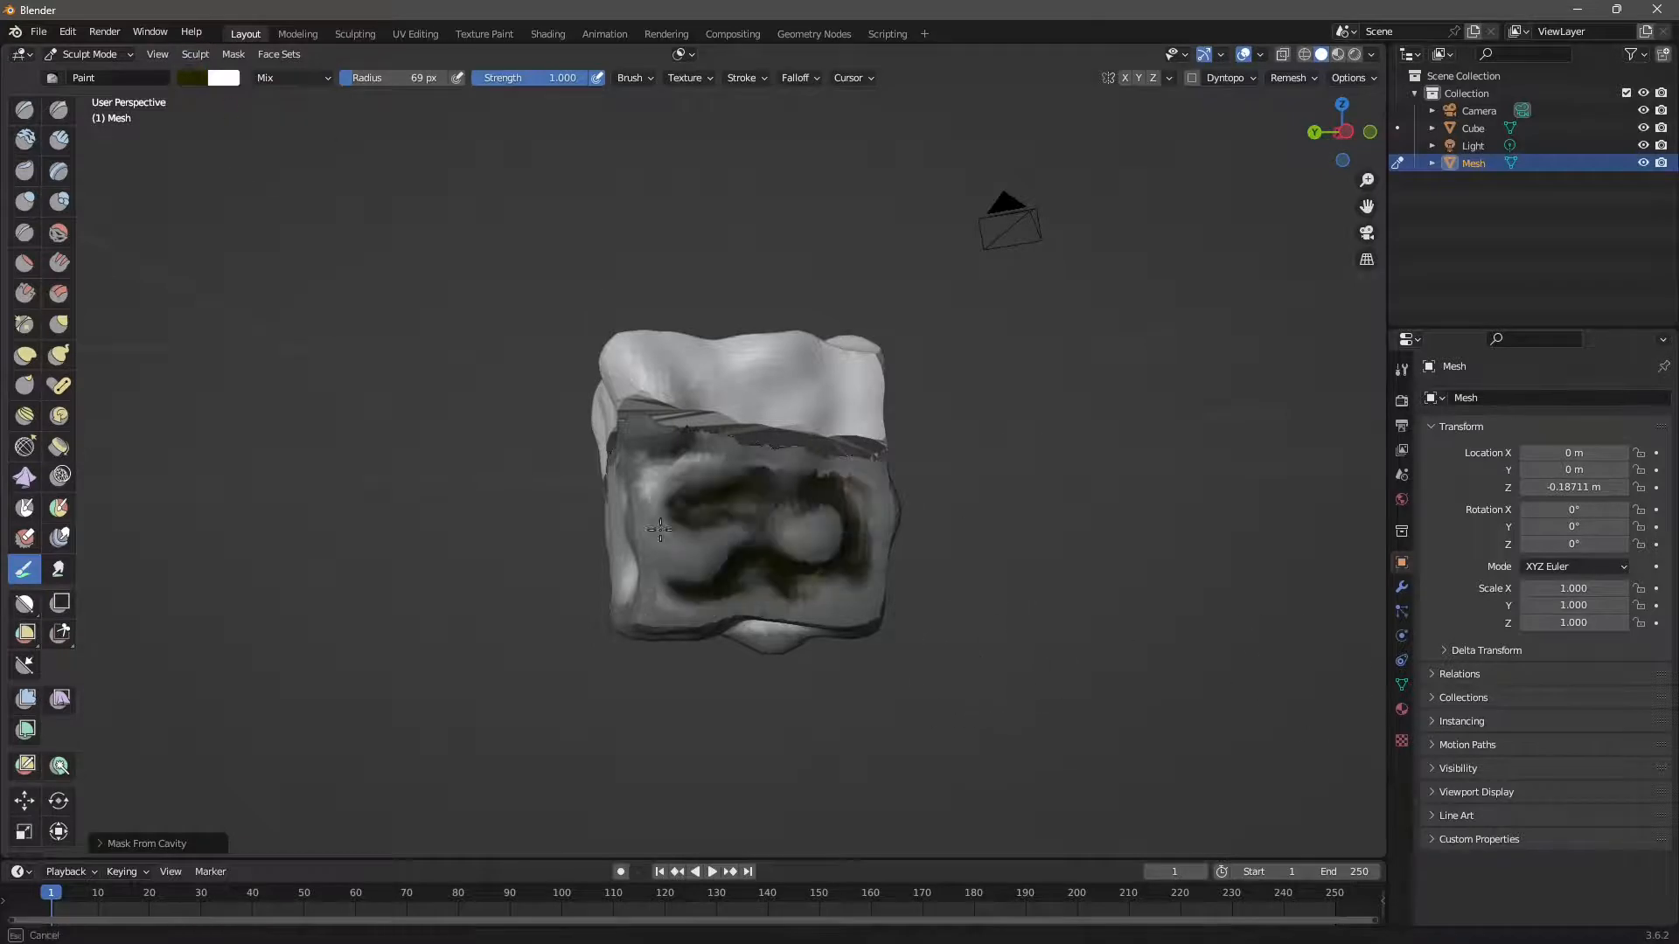
middle_drag(798, 507, 831, 589)
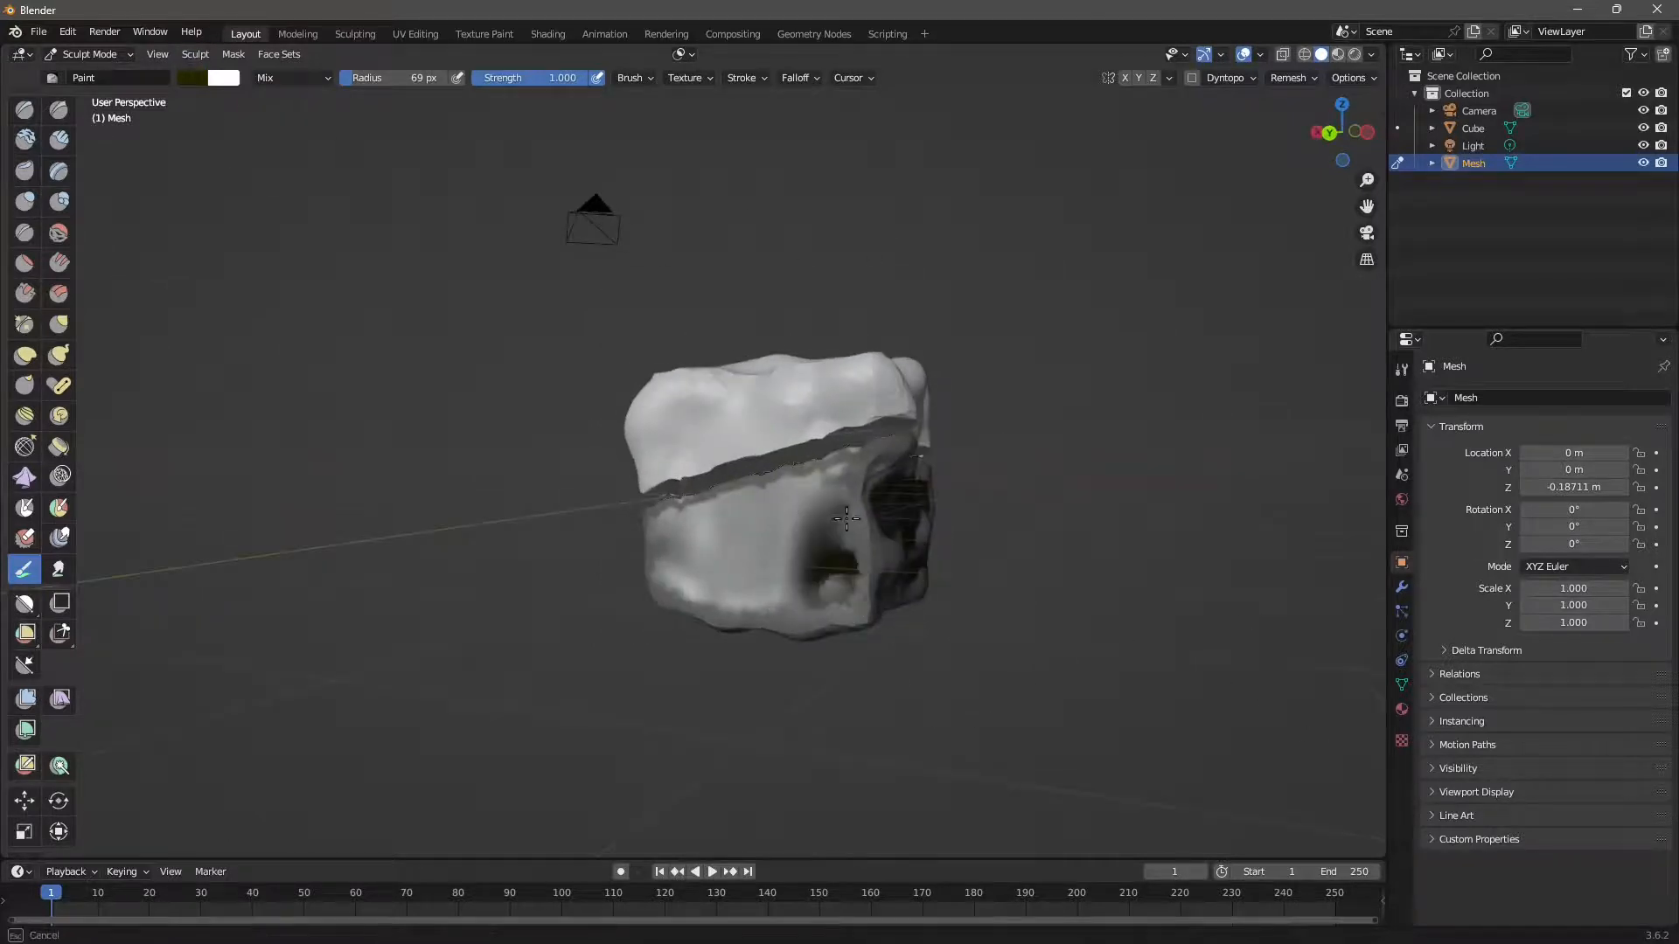
drag(847, 519, 833, 567)
middle_drag(882, 679, 910, 580)
mouse_move(831, 583)
mouse_down()
mouse_move(825, 556)
mouse_move(892, 564)
mouse_move(835, 652)
mouse_move(713, 617)
mouse_move(734, 558)
mouse_move(700, 616)
mouse_up()
mouse_move(854, 588)
middle_down()
mouse_move(719, 584)
mouse_move(335, 277)
middle_up()
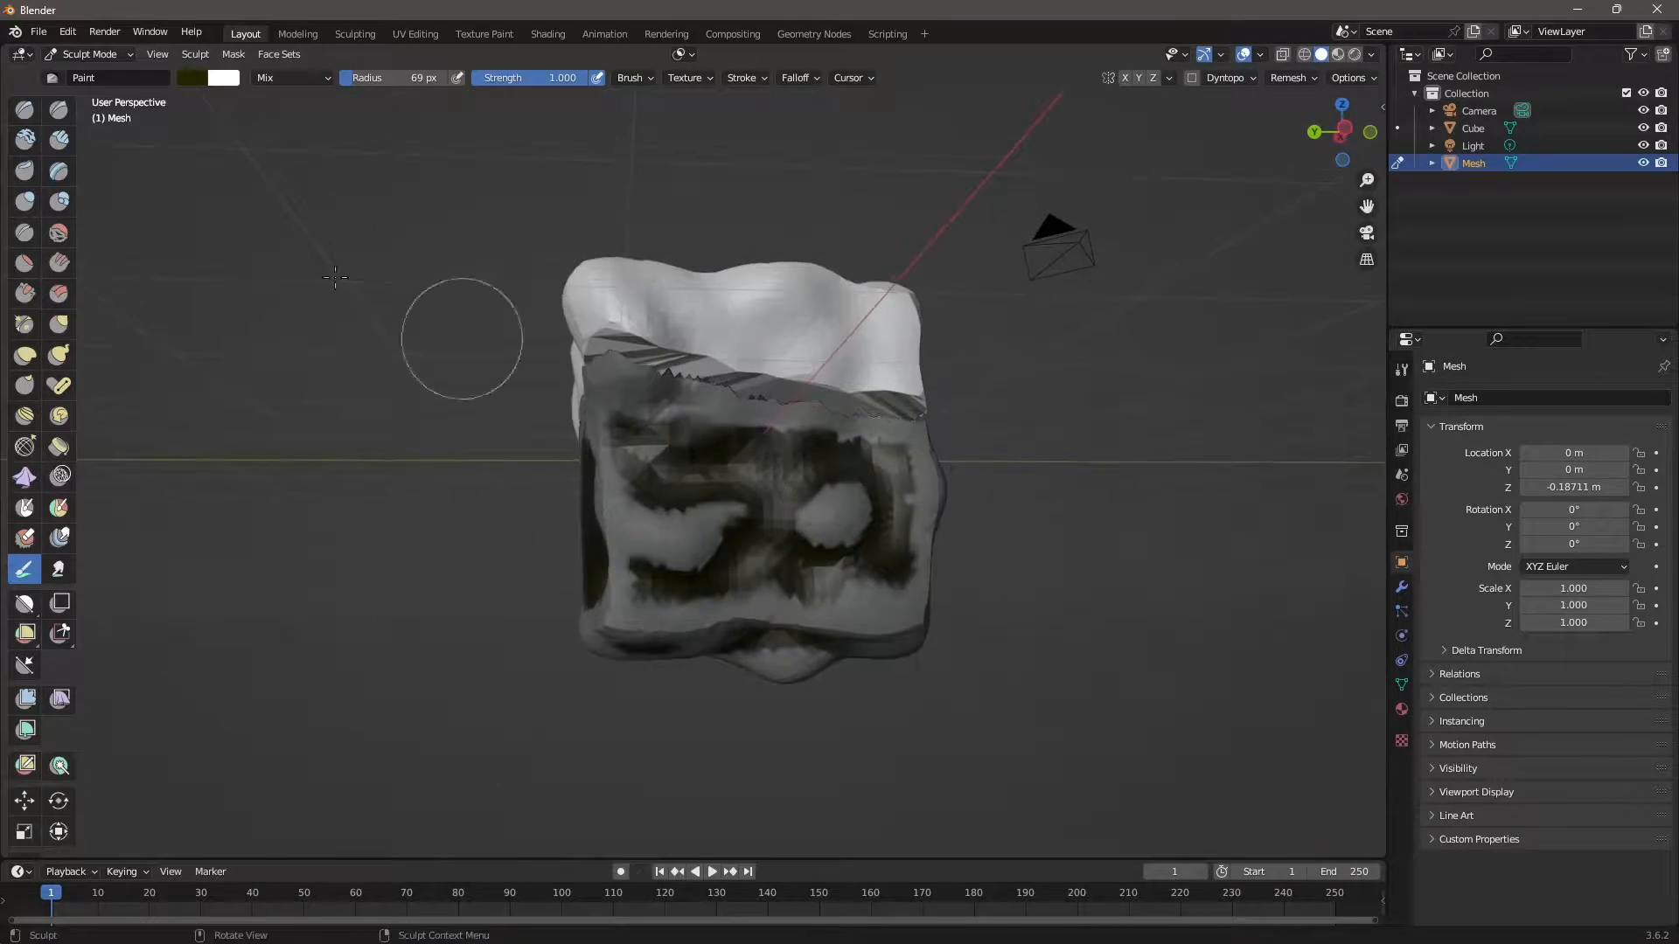
click(234, 54)
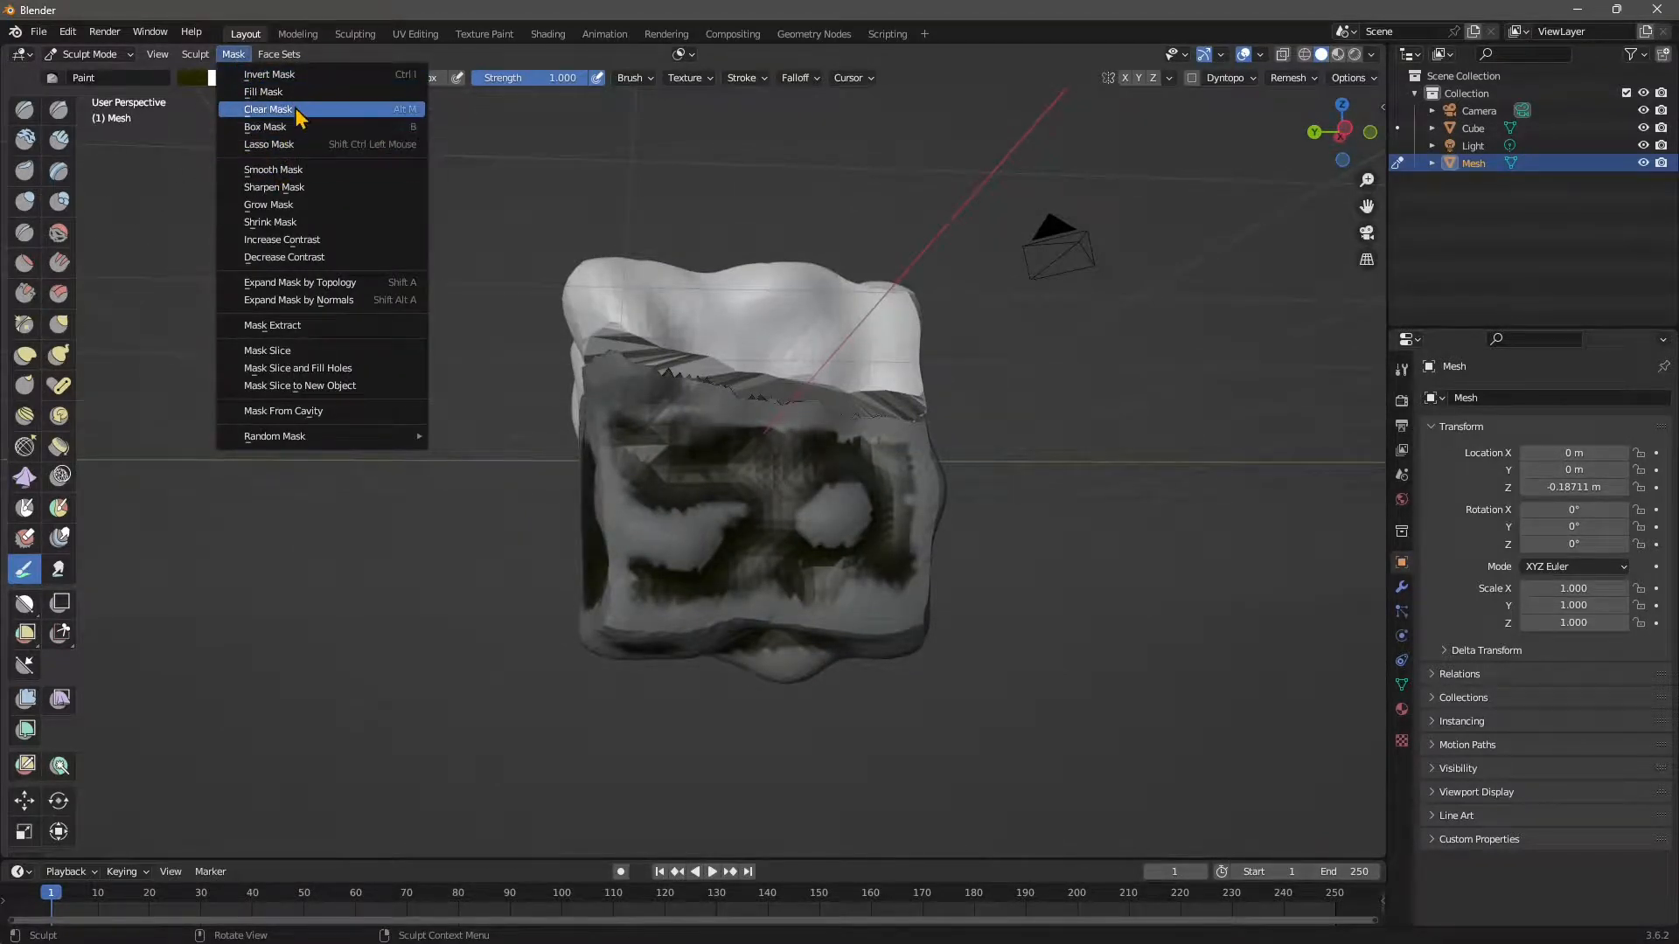
Clear the mask and undo the paint strokes, returning to a front view of the plain lumpy piece.
click(297, 112)
mouse_move(612, 437)
middle_down()
mouse_move(638, 480)
mouse_move(918, 600)
mouse_move(757, 471)
mouse_move(787, 489)
mouse_move(831, 595)
mouse_move(759, 542)
middle_up()
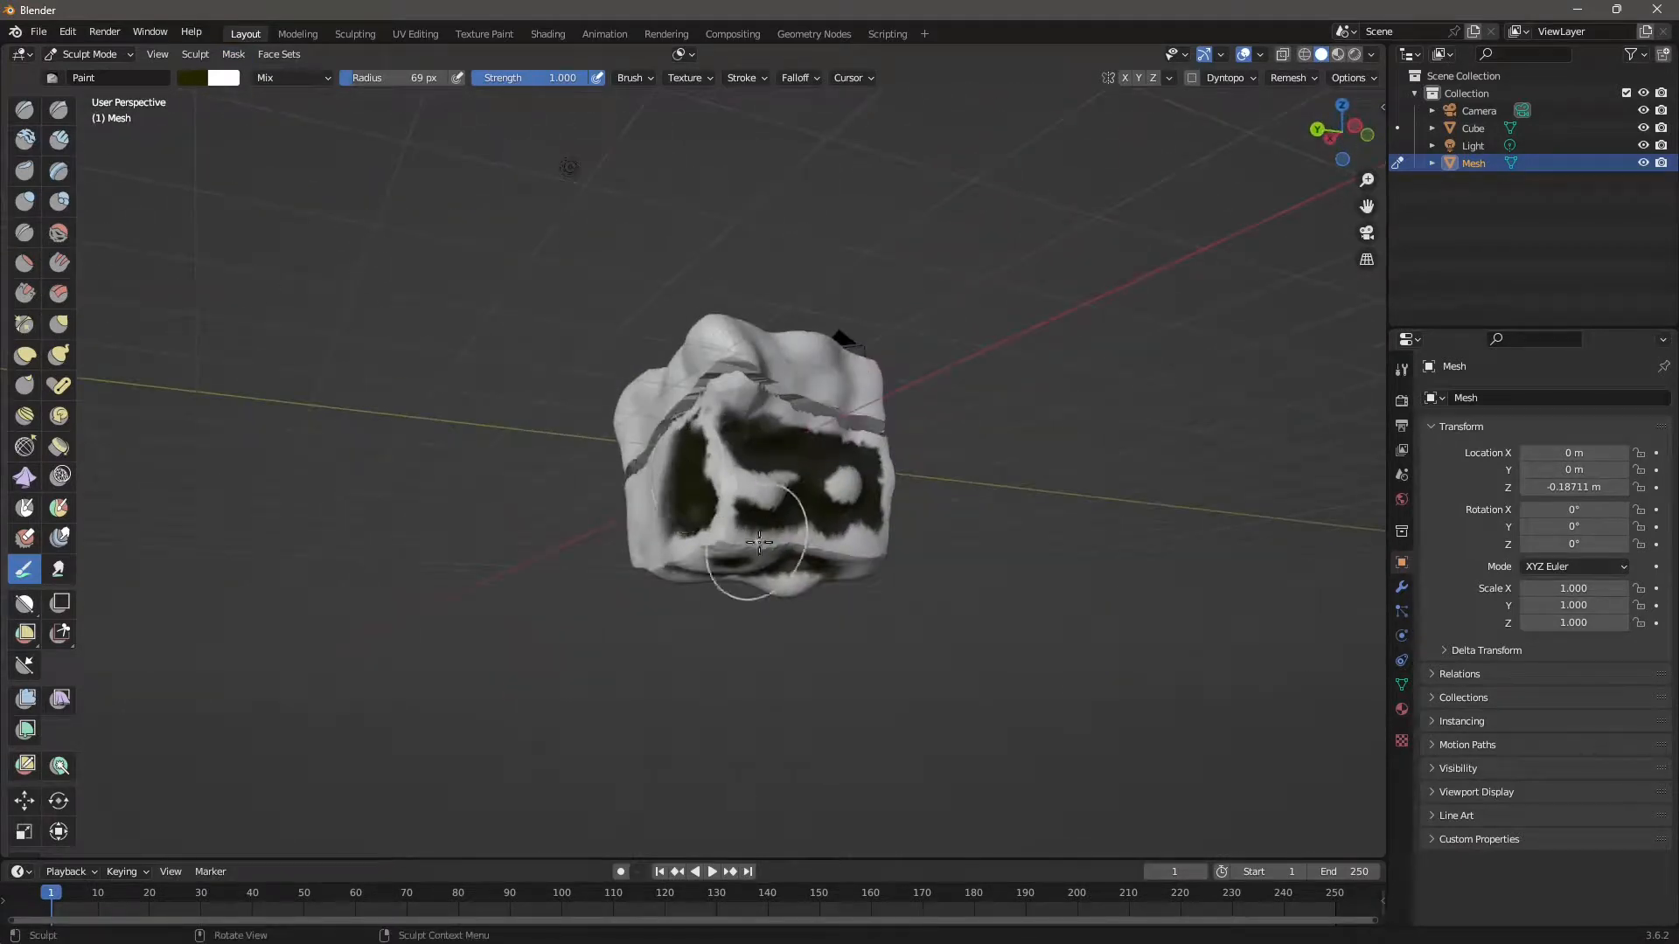
key(ctrl+z)
key(ctrl+z)
key(ctrl+z)
key(ctrl+z)
key(ctrl+z)
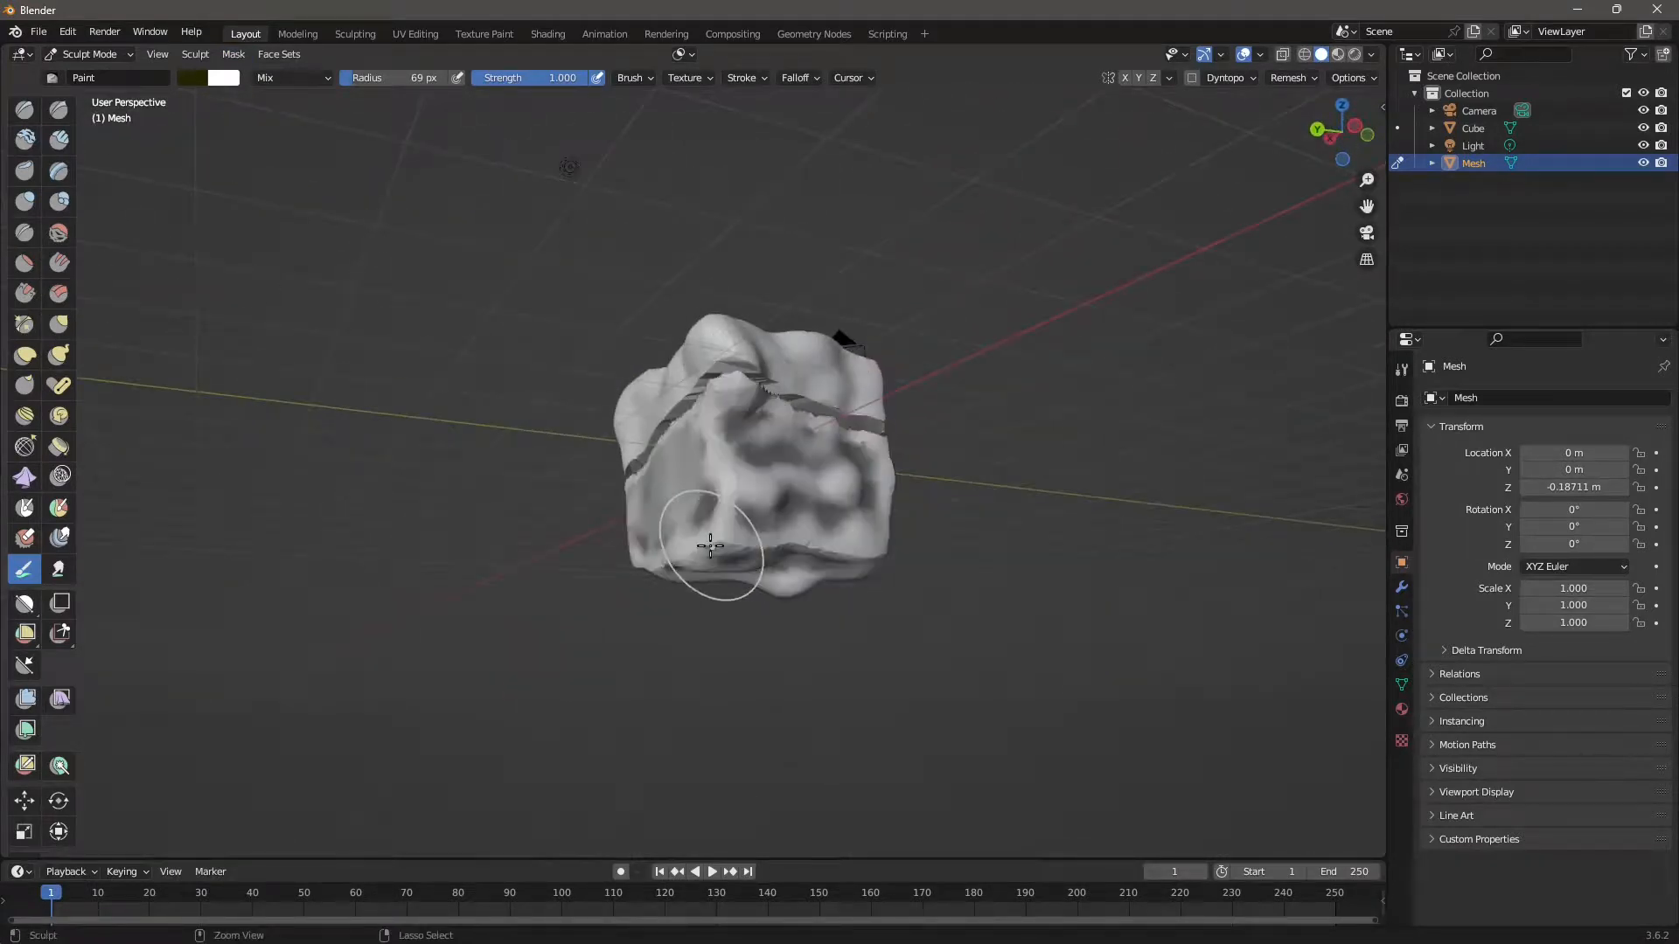
middle_drag(667, 476, 696, 523)
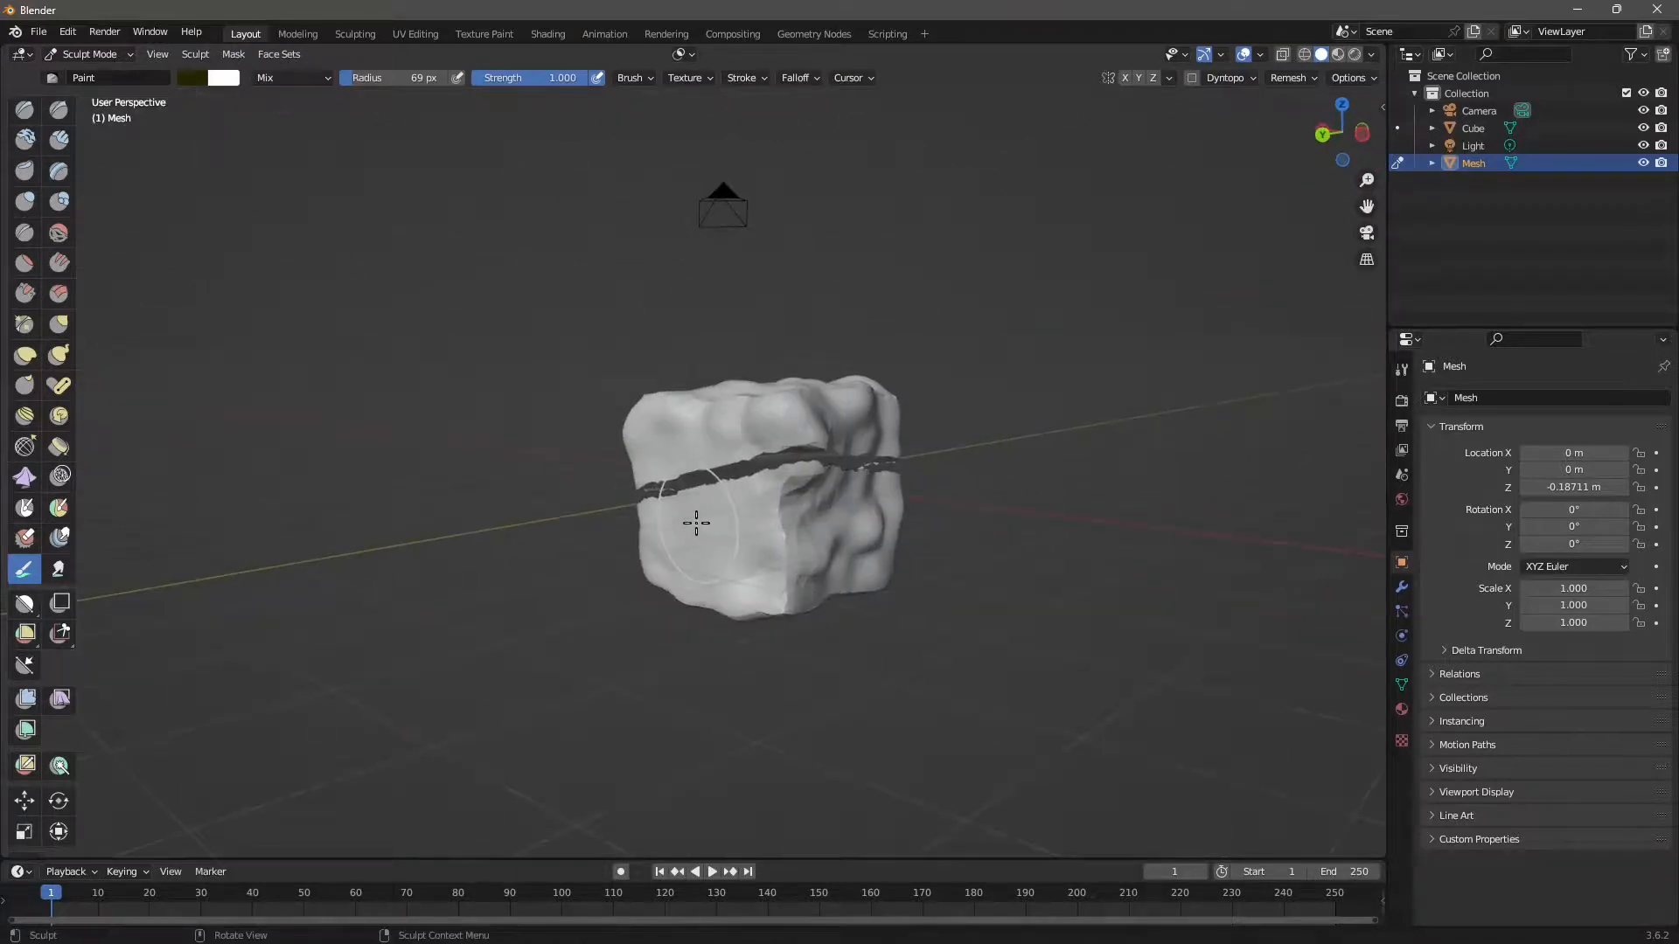
scroll(712, 603, up, 2)
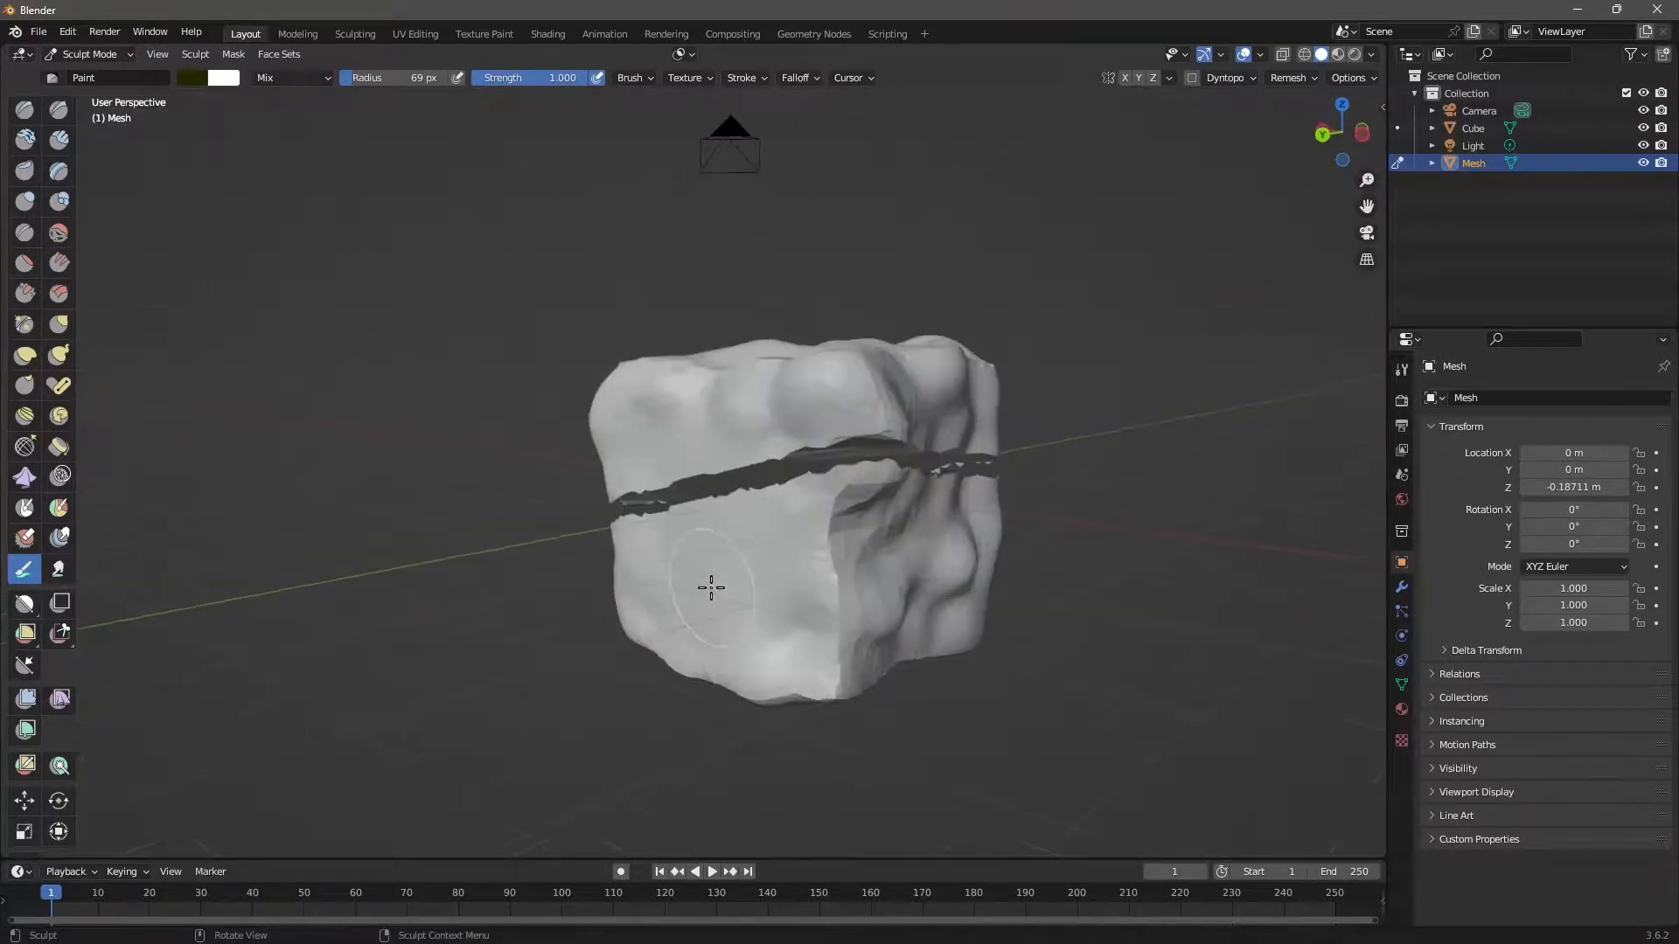
mouse_move(705, 588)
middle_down()
mouse_move(727, 580)
mouse_move(745, 601)
middle_up()
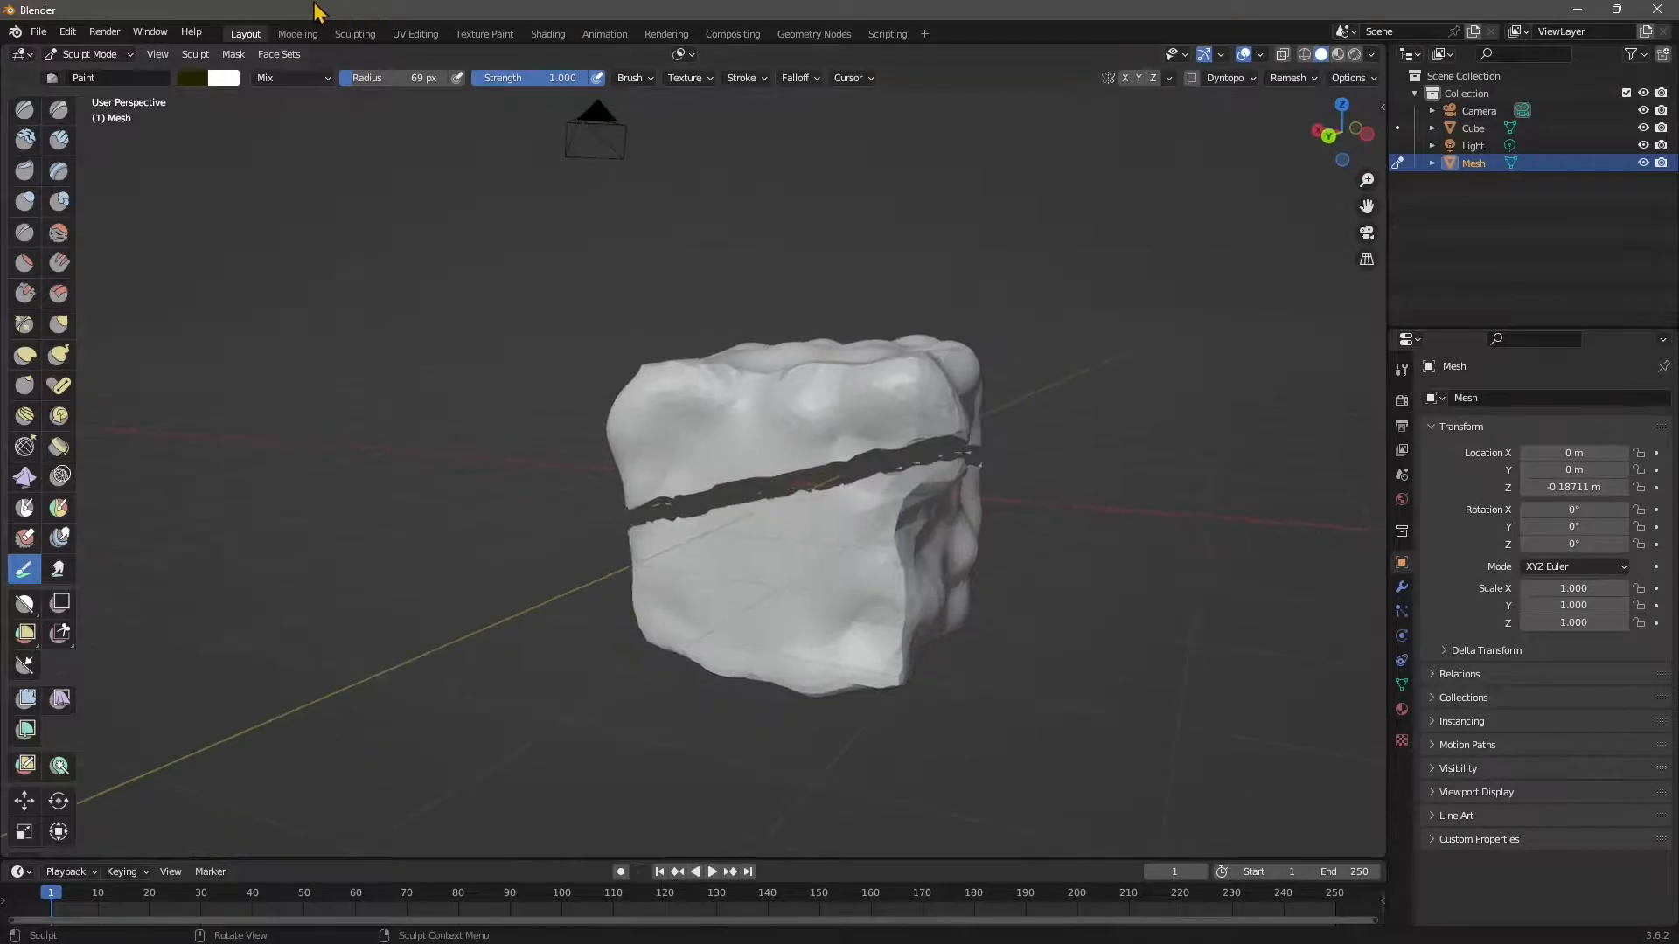
Try a Random Mask per vertex, then undo it.
click(234, 54)
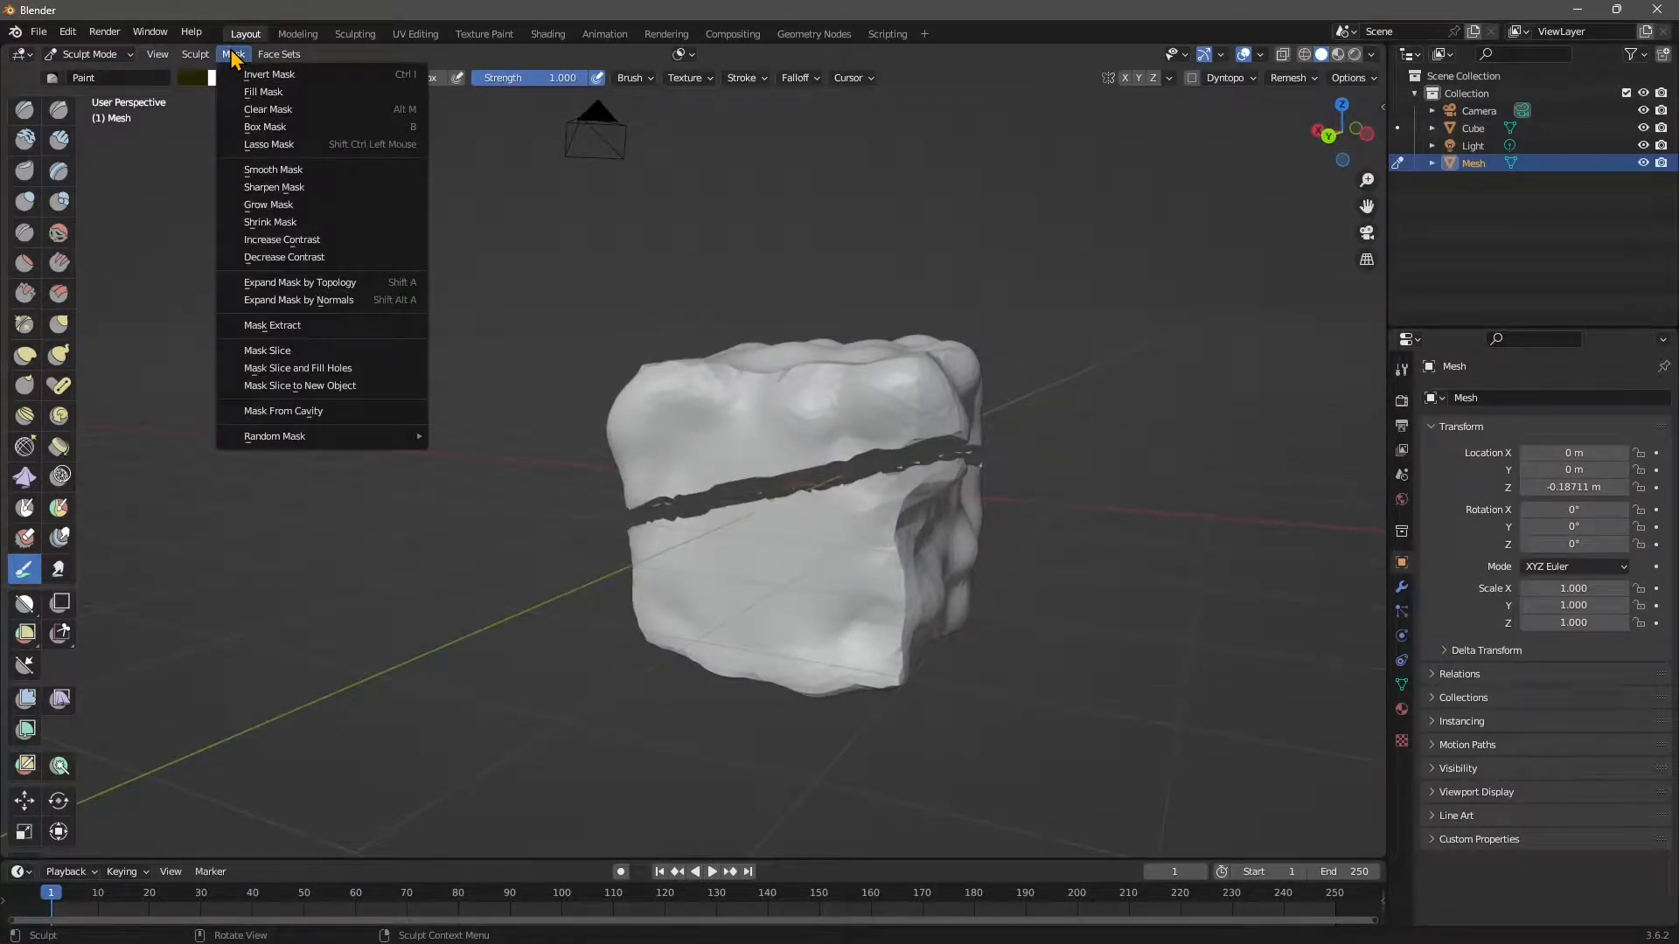
mouse_move(412, 442)
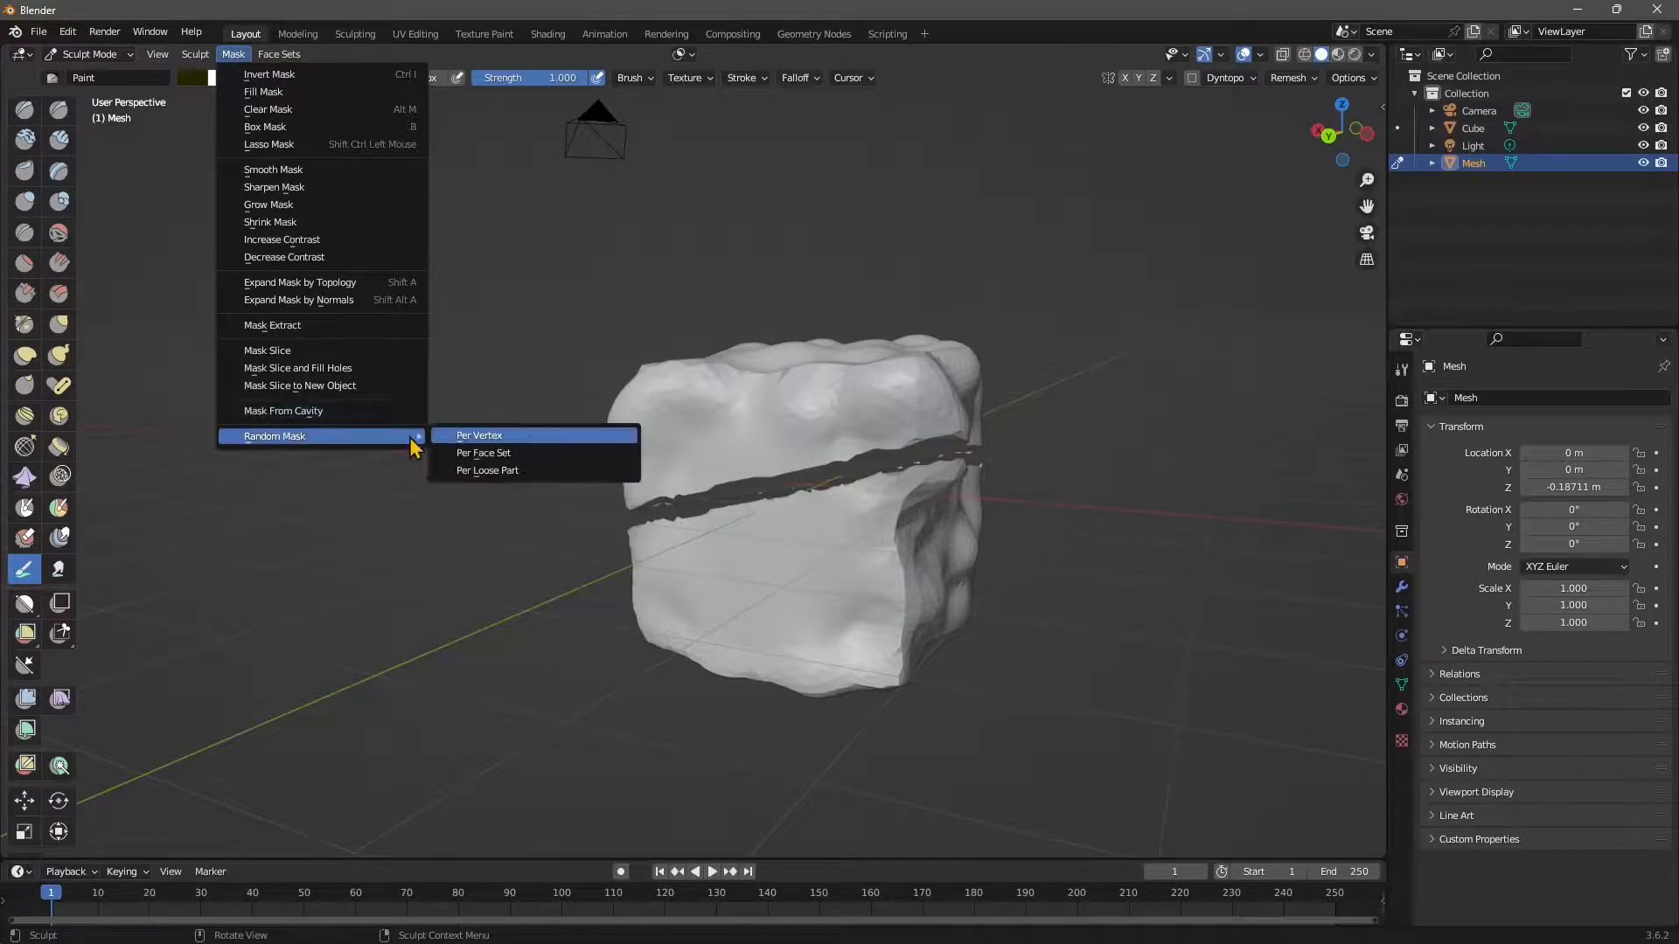
click(504, 437)
mouse_move(752, 604)
middle_down()
mouse_move(736, 598)
mouse_move(754, 608)
middle_up()
key(ctrl+z)
Apply a Random Mask per loose part and inspect the darkened lower piece.
click(233, 54)
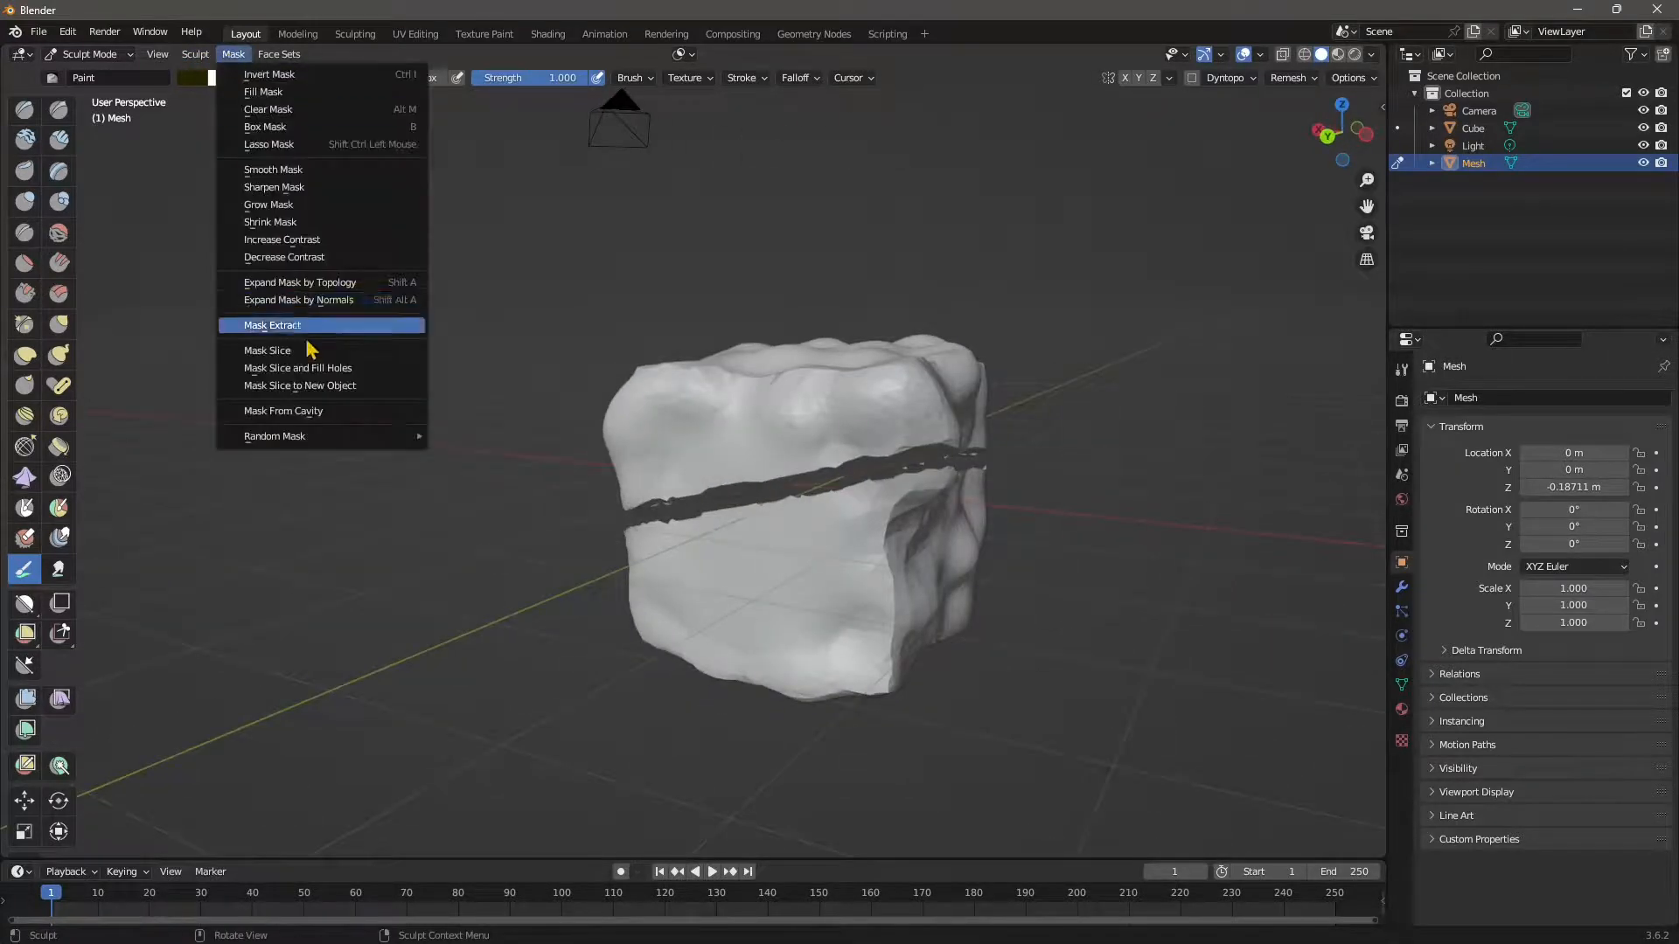
mouse_move(319, 438)
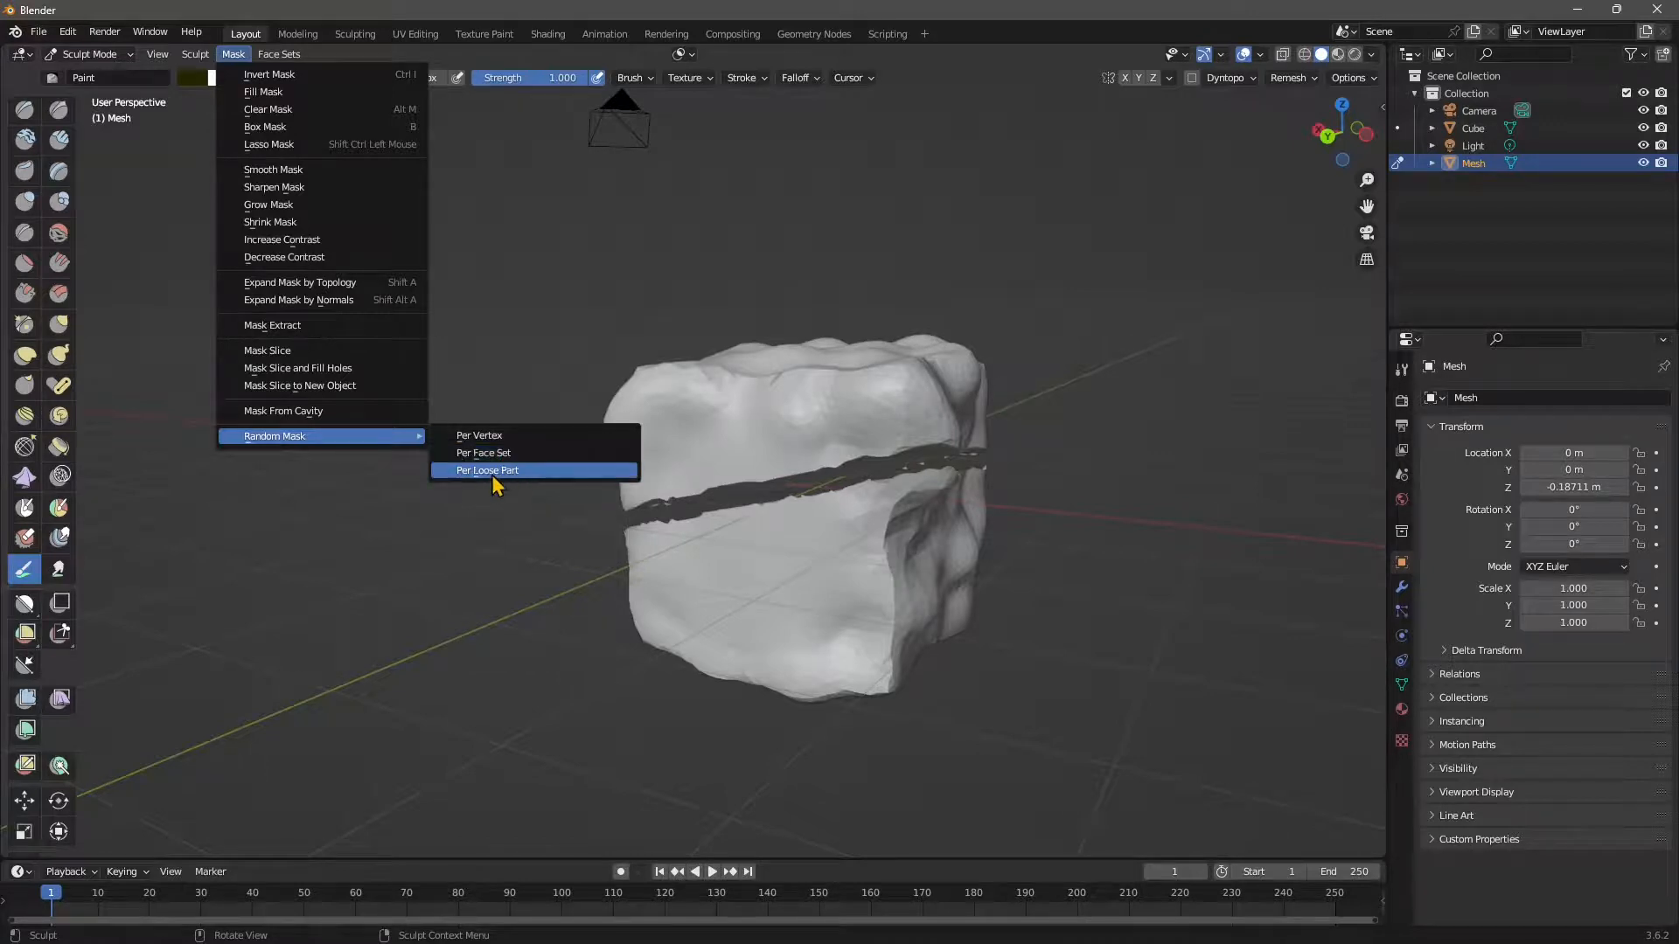
click(493, 483)
mouse_move(862, 490)
middle_down()
mouse_move(838, 657)
mouse_move(711, 580)
middle_up()
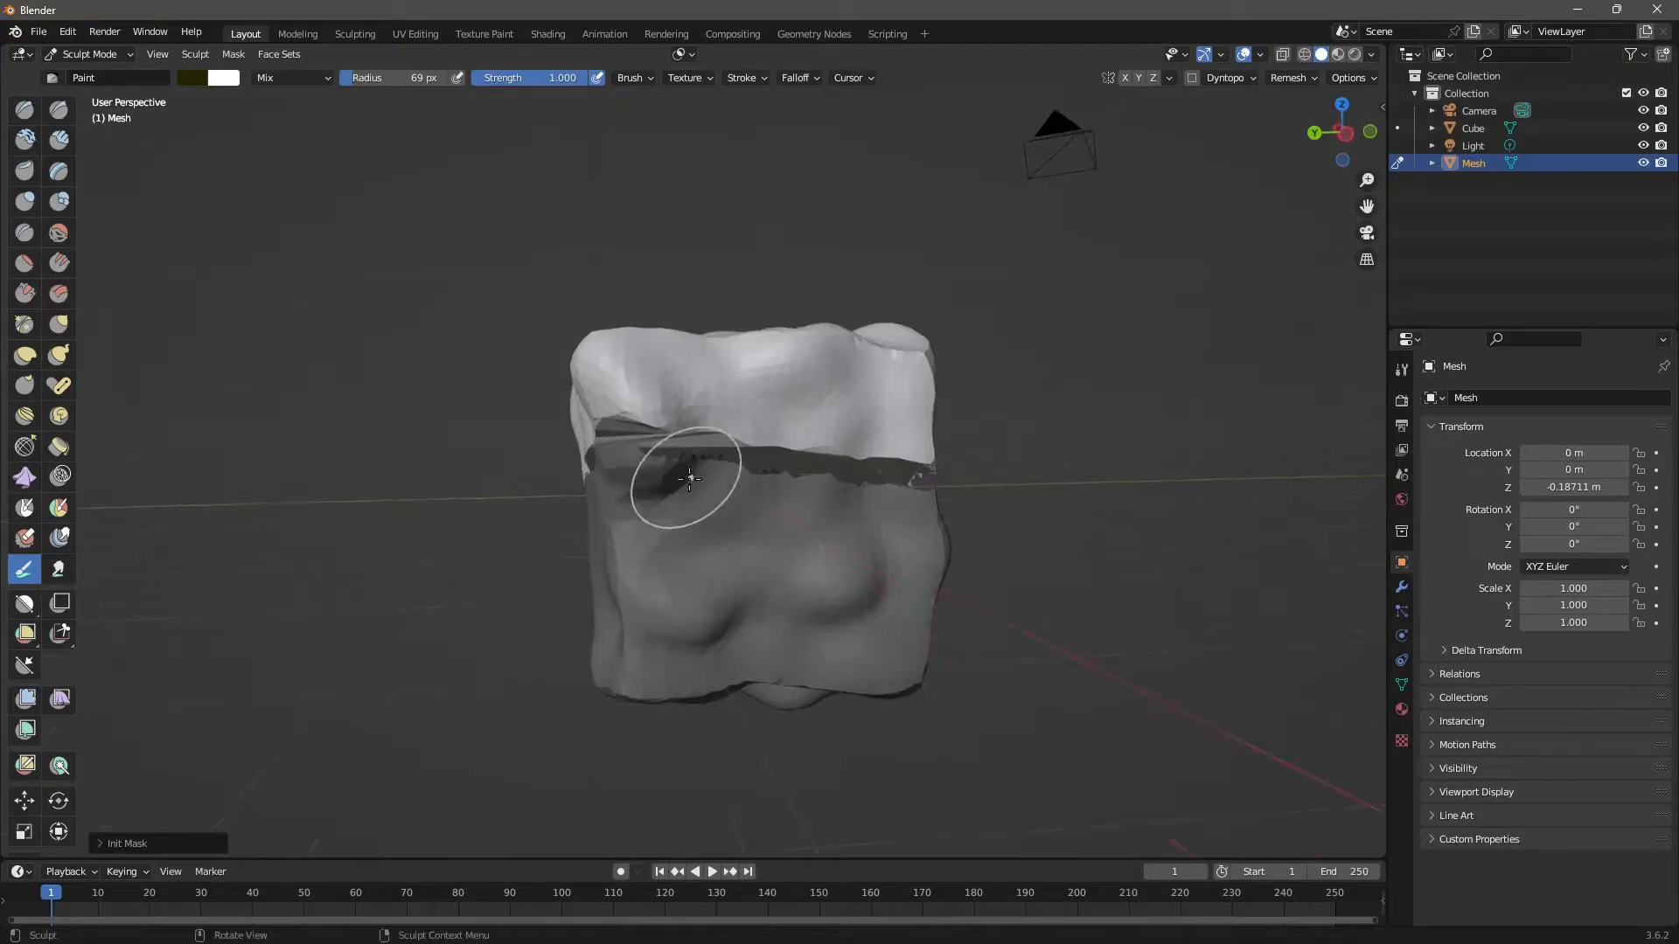
Undo the random mask and orbit to face the cube's front, discarding a test stroke.
middle_drag(689, 480, 792, 500)
key(ctrl+z)
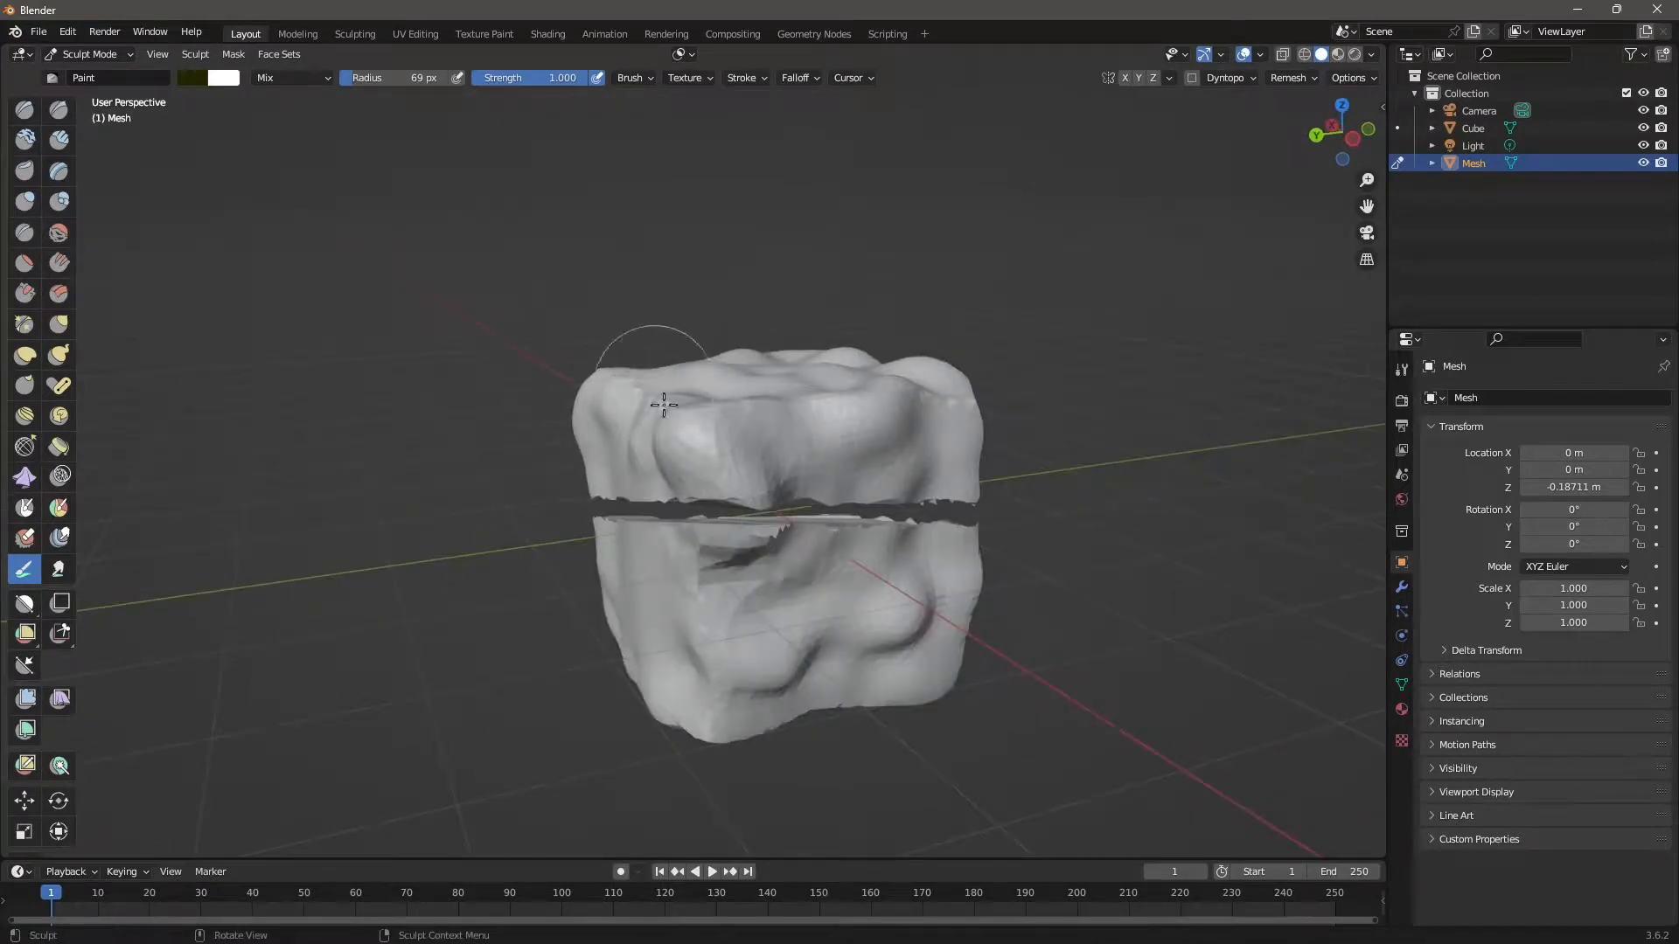
mouse_move(664, 404)
middle_down()
mouse_move(752, 446)
mouse_move(789, 490)
mouse_move(767, 570)
middle_up()
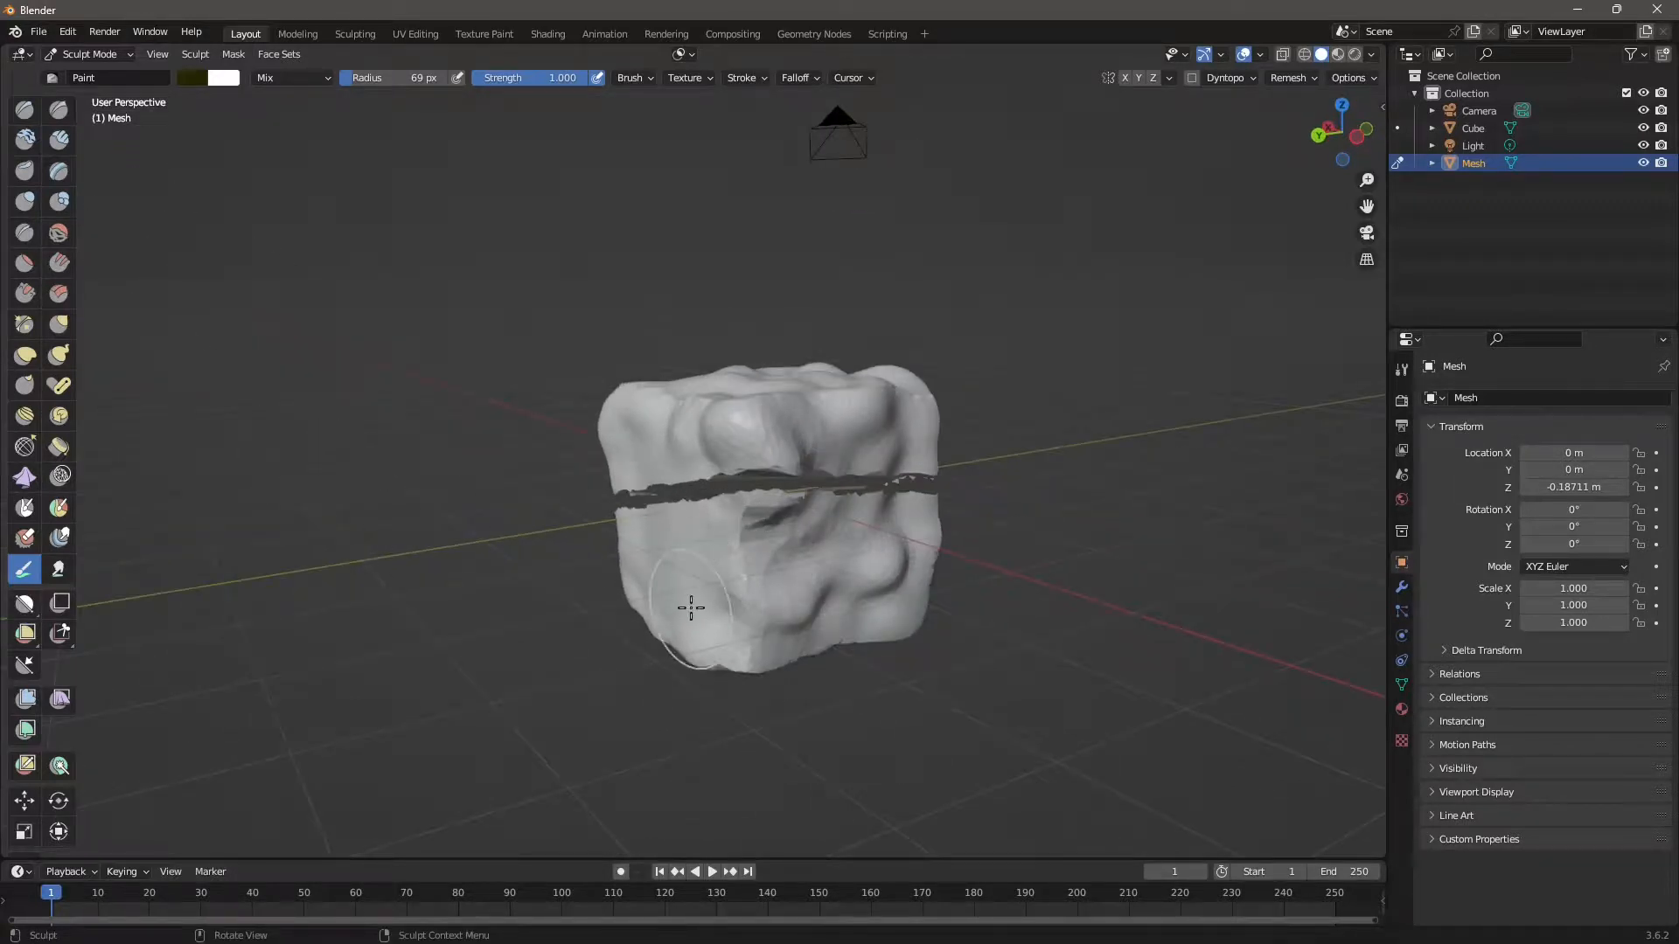
middle_drag(690, 609, 753, 483)
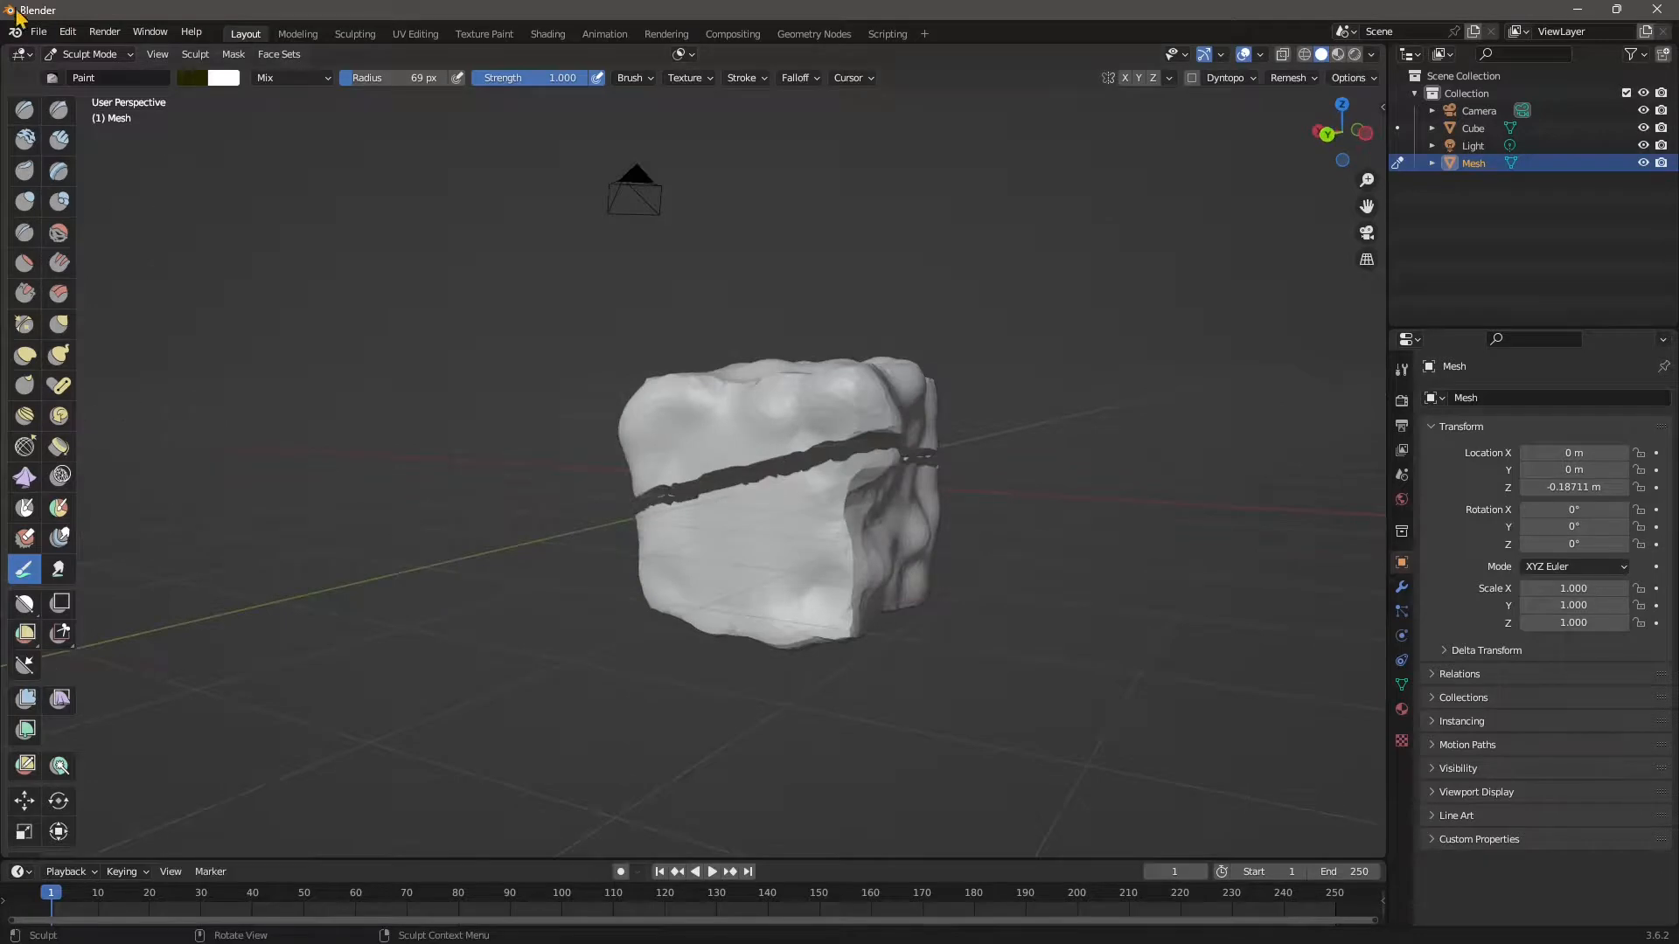
mouse_move(729, 544)
mouse_down()
mouse_move(704, 468)
mouse_move(723, 513)
mouse_up()
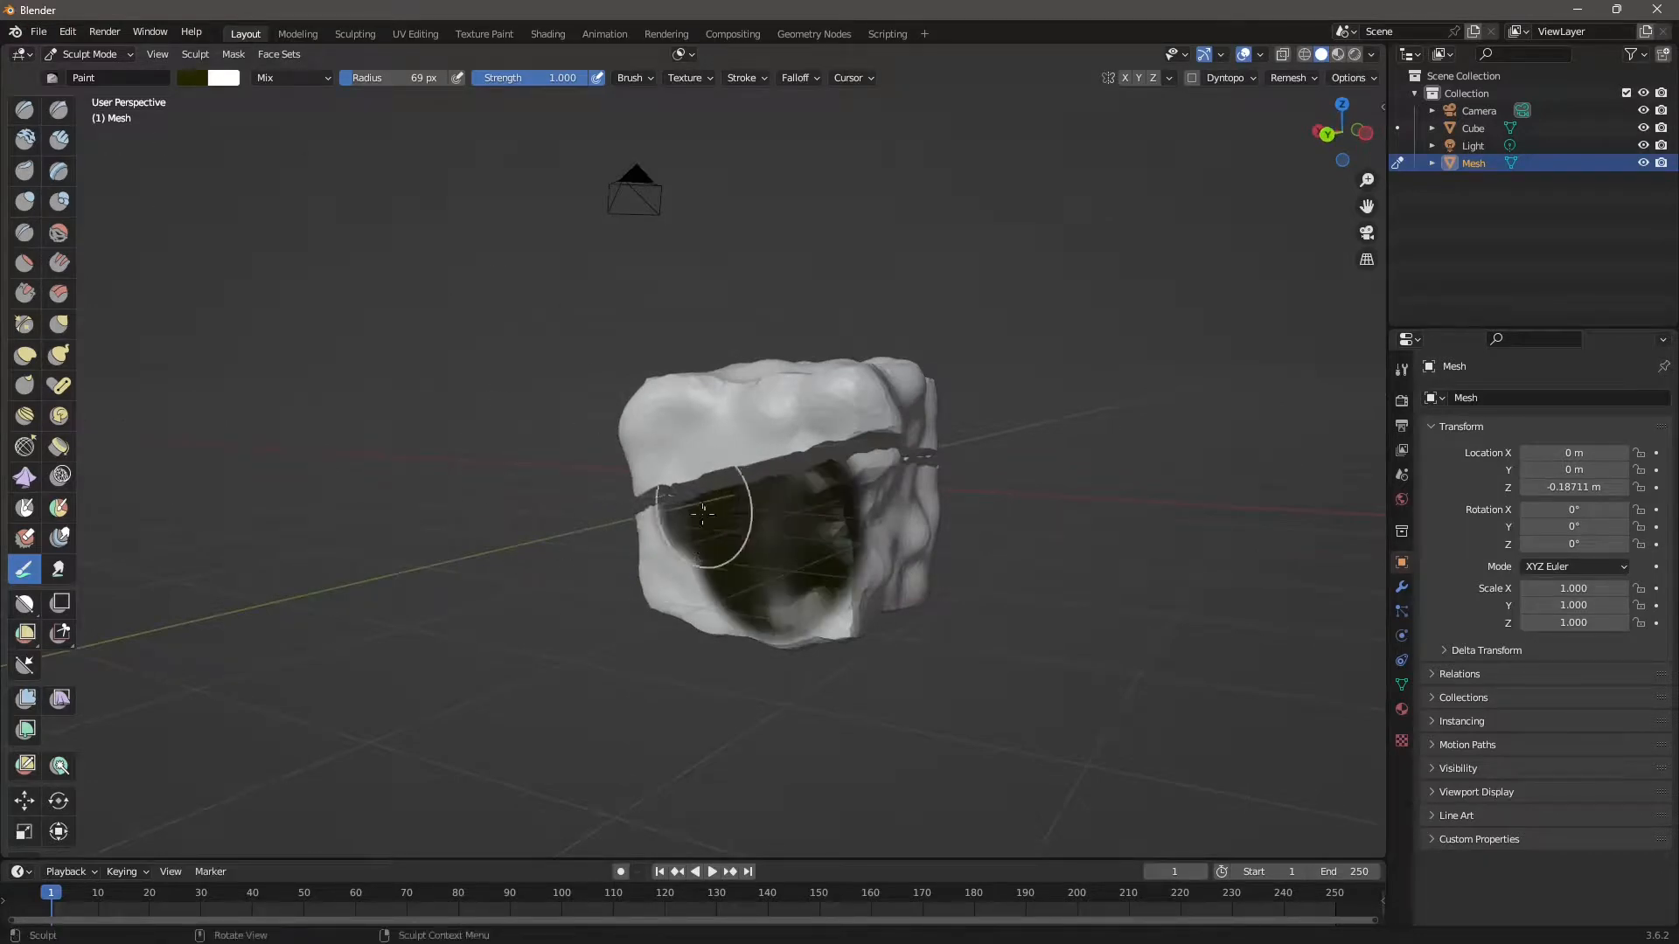
key(ctrl+z)
Mask the lower front face with the Mask brush, then invert the mask.
click(234, 55)
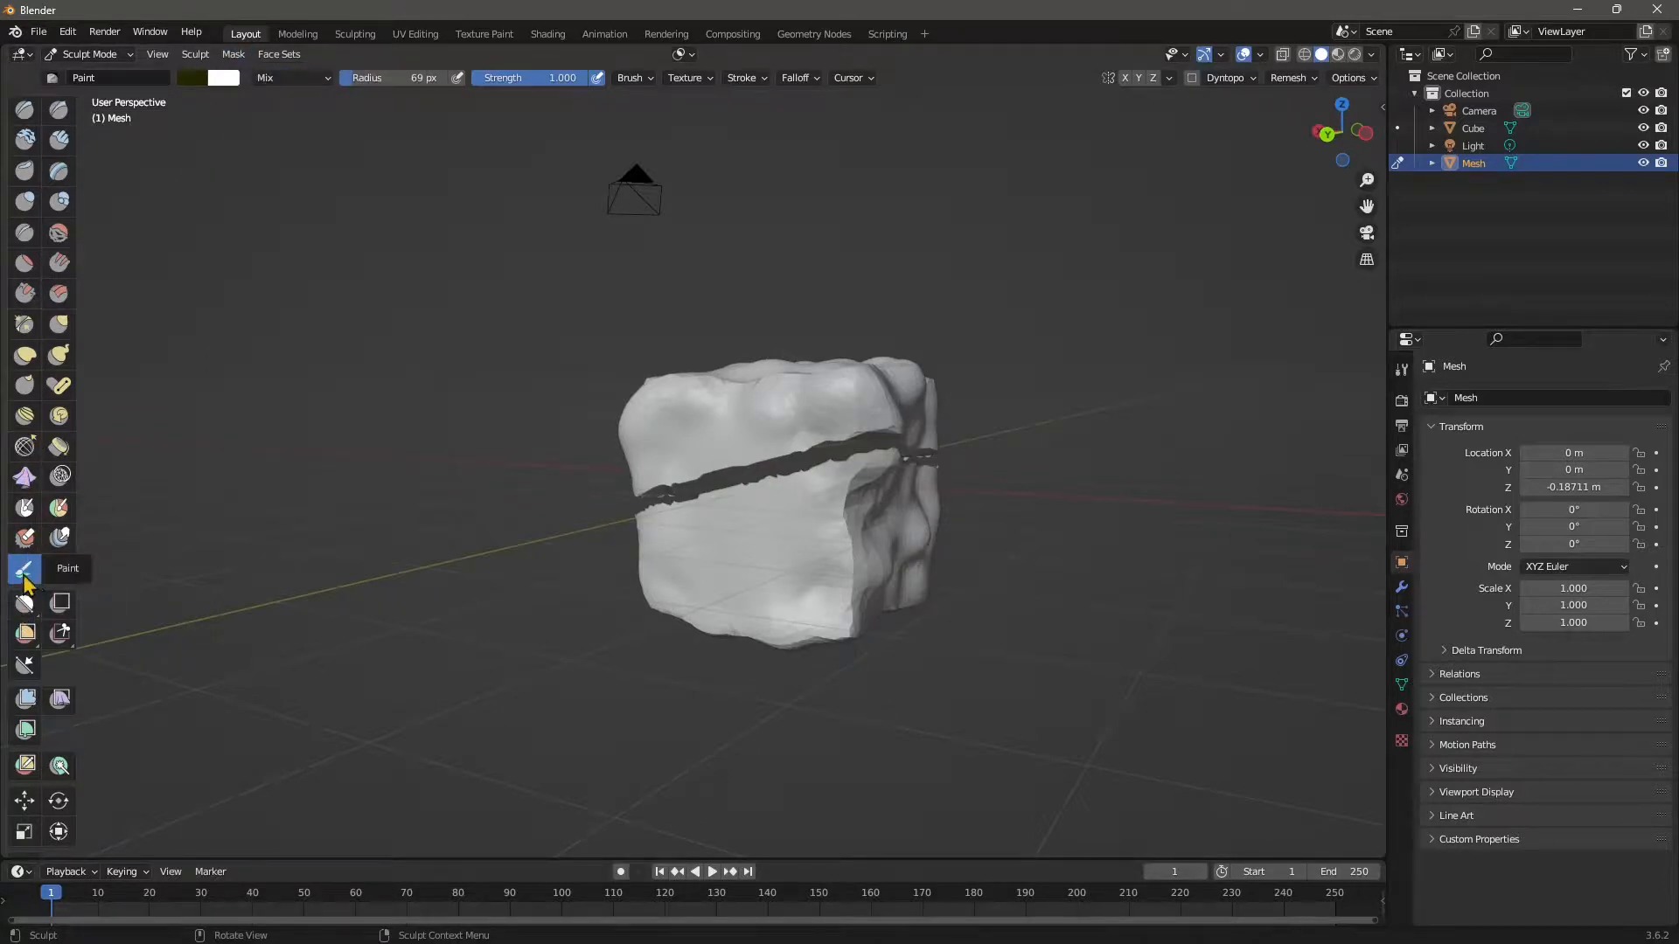
click(24, 507)
mouse_move(704, 535)
mouse_down()
mouse_move(682, 551)
mouse_move(778, 498)
mouse_move(760, 559)
mouse_move(773, 501)
mouse_move(727, 543)
mouse_up()
scroll(749, 611, up, 1)
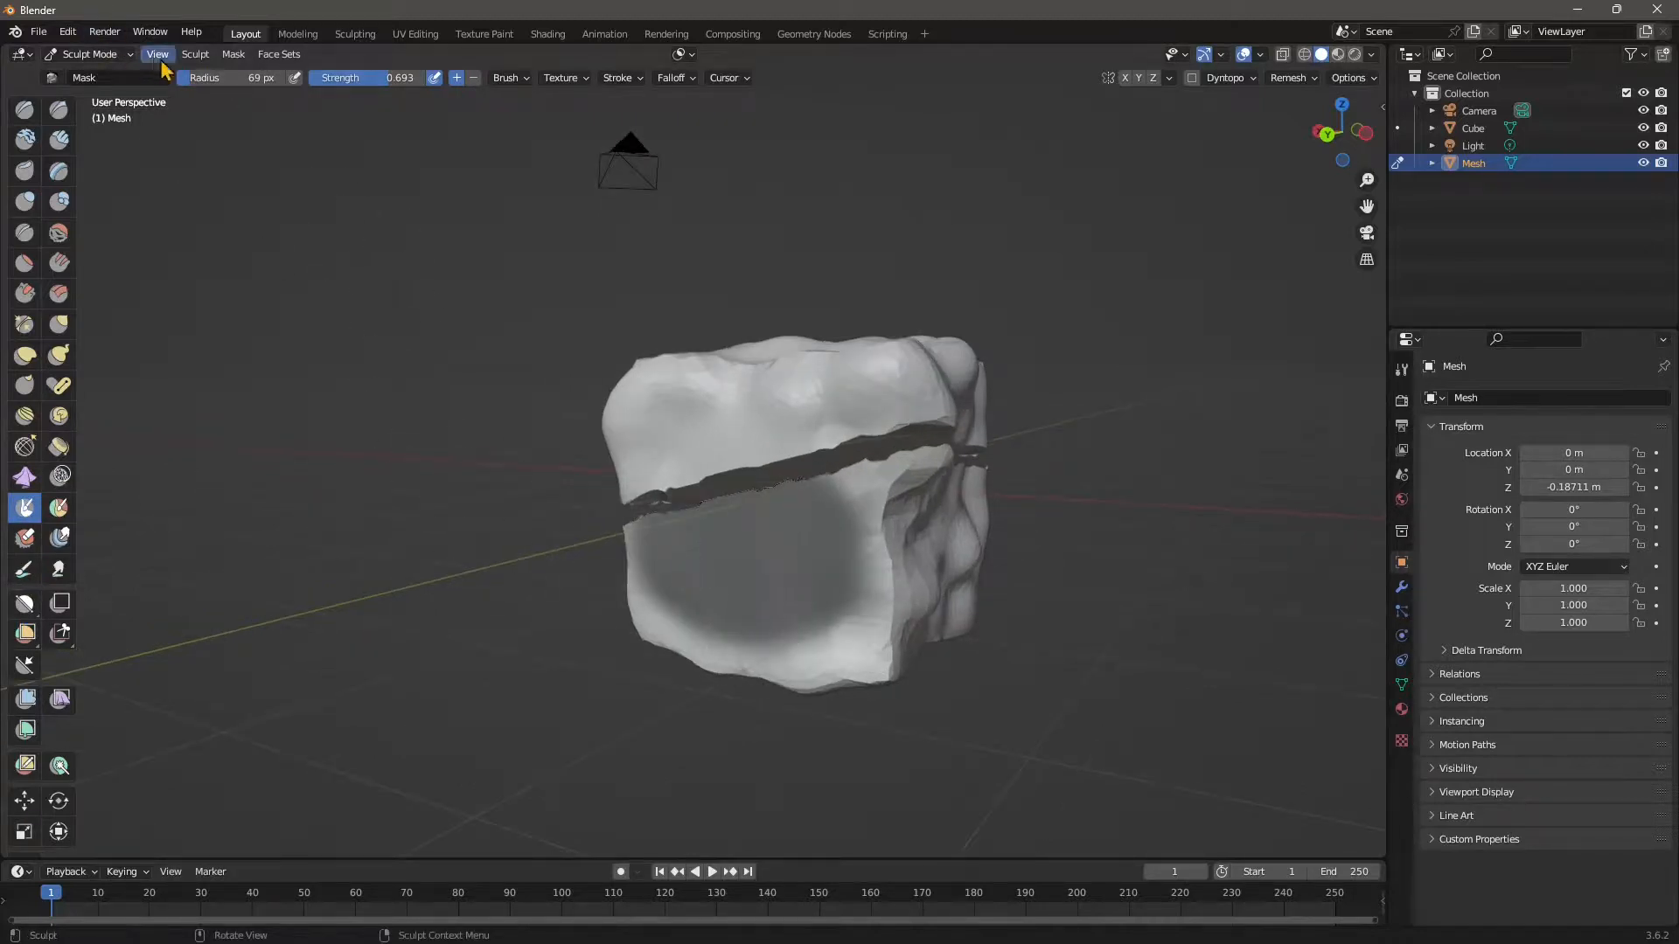
click(229, 56)
click(258, 74)
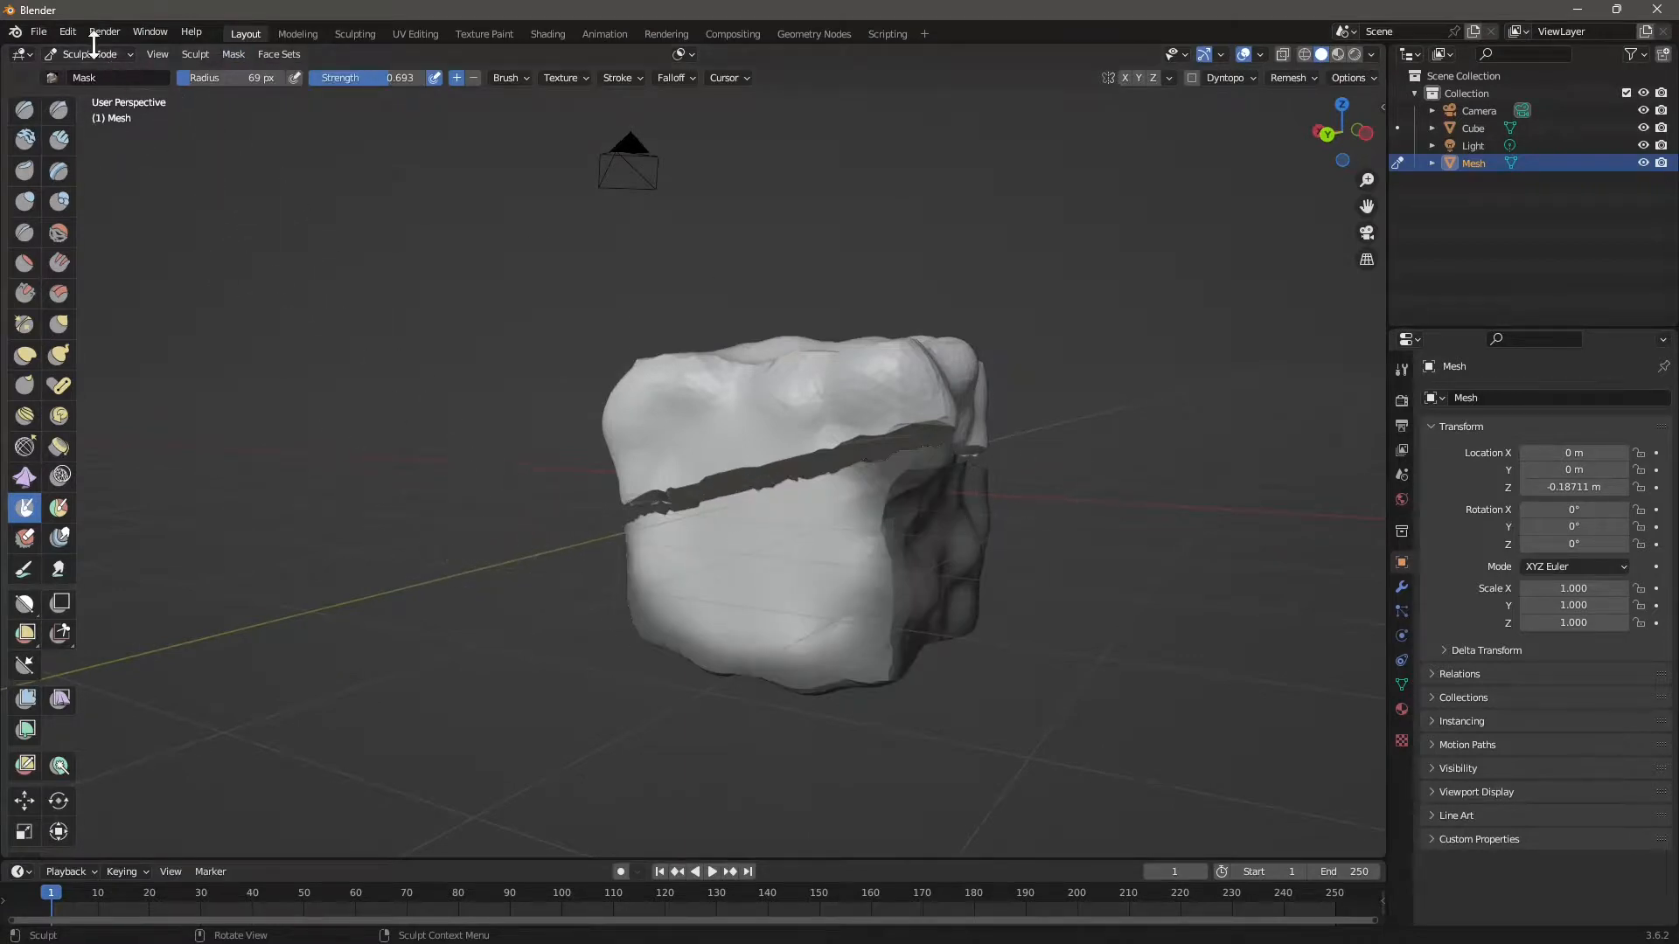
scroll(63, 609, down, 1)
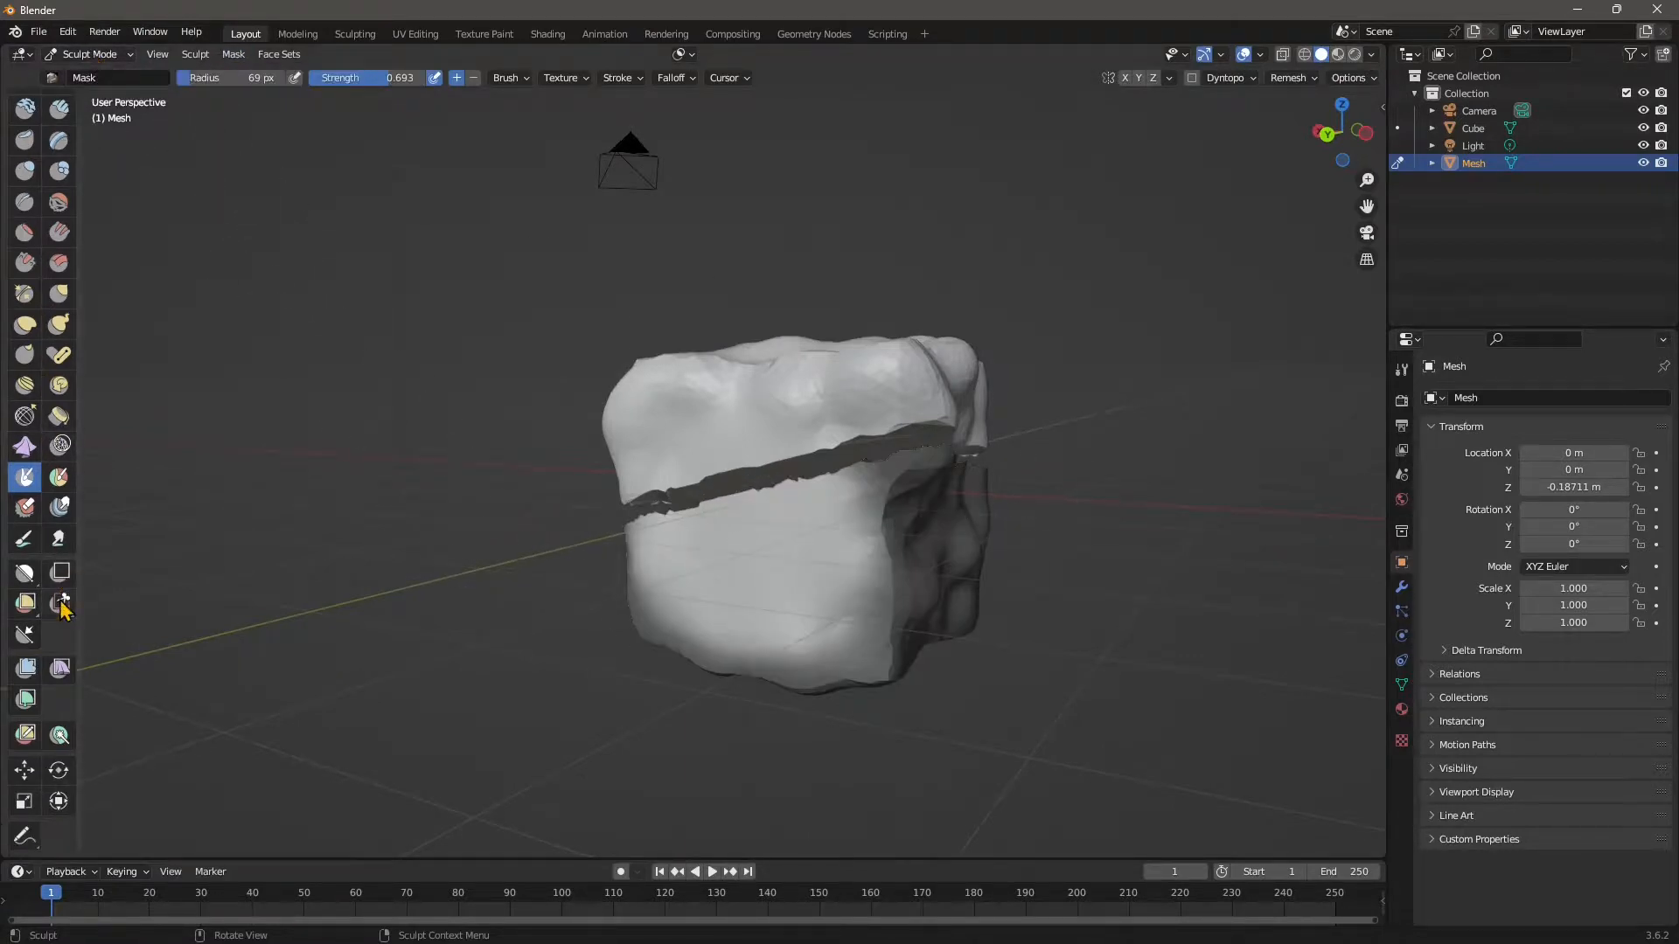
Try the Mesh Filter's Inflate and Scale types on the unmasked face, undoing the Scale bulge.
click(25, 670)
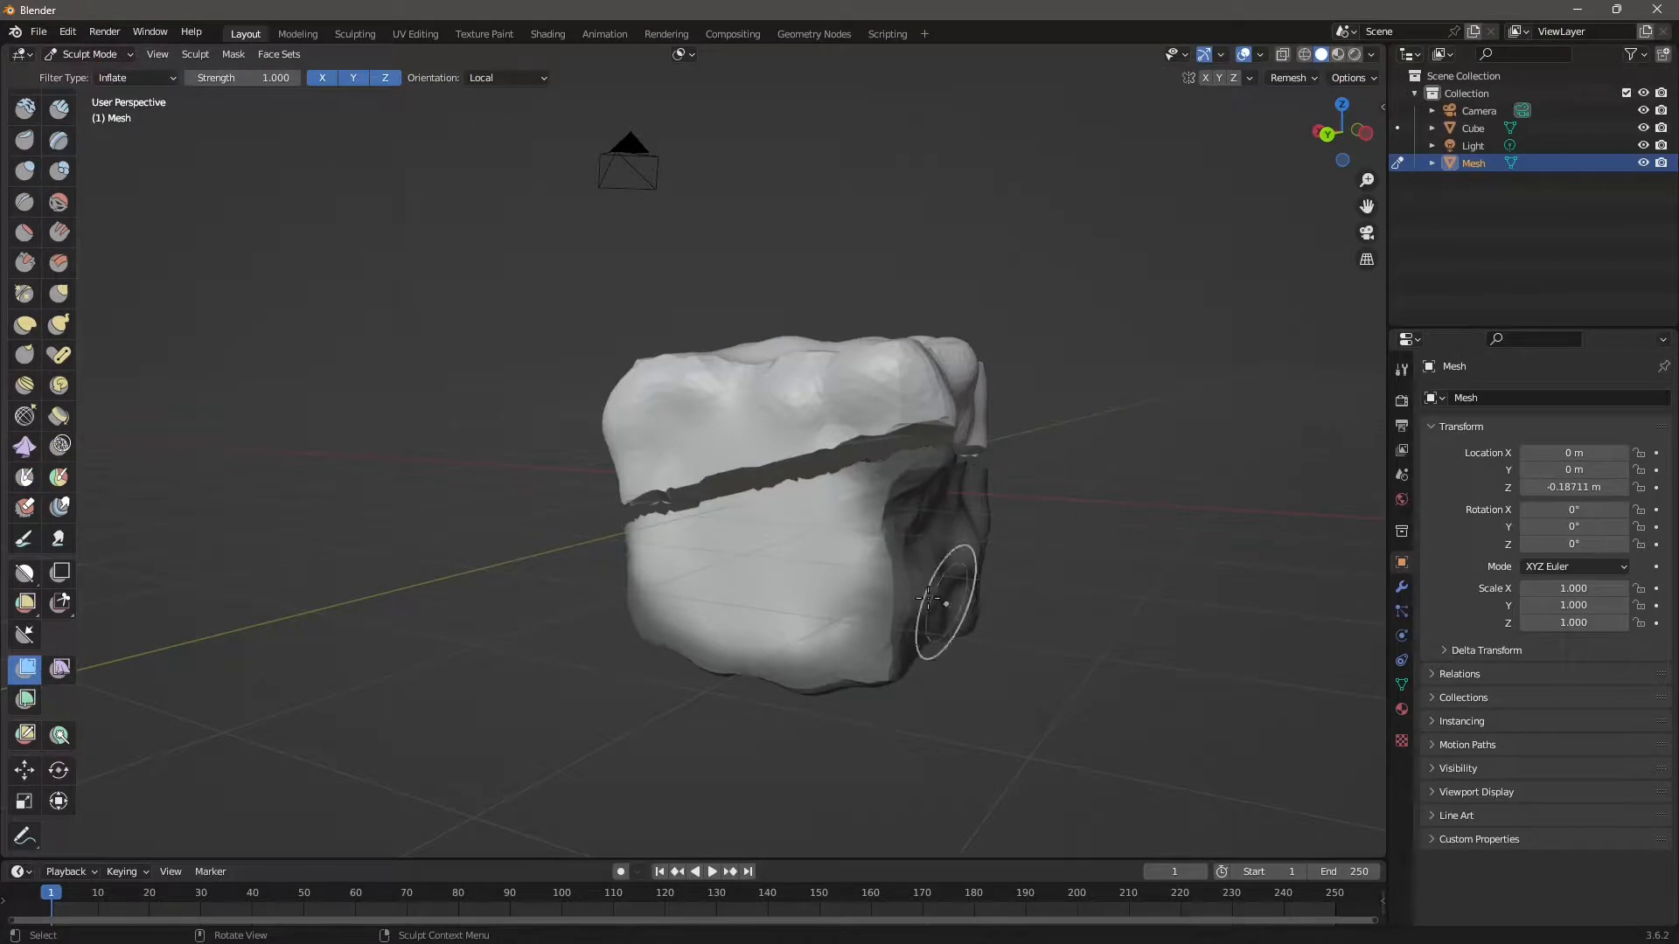
drag(883, 603, 723, 618)
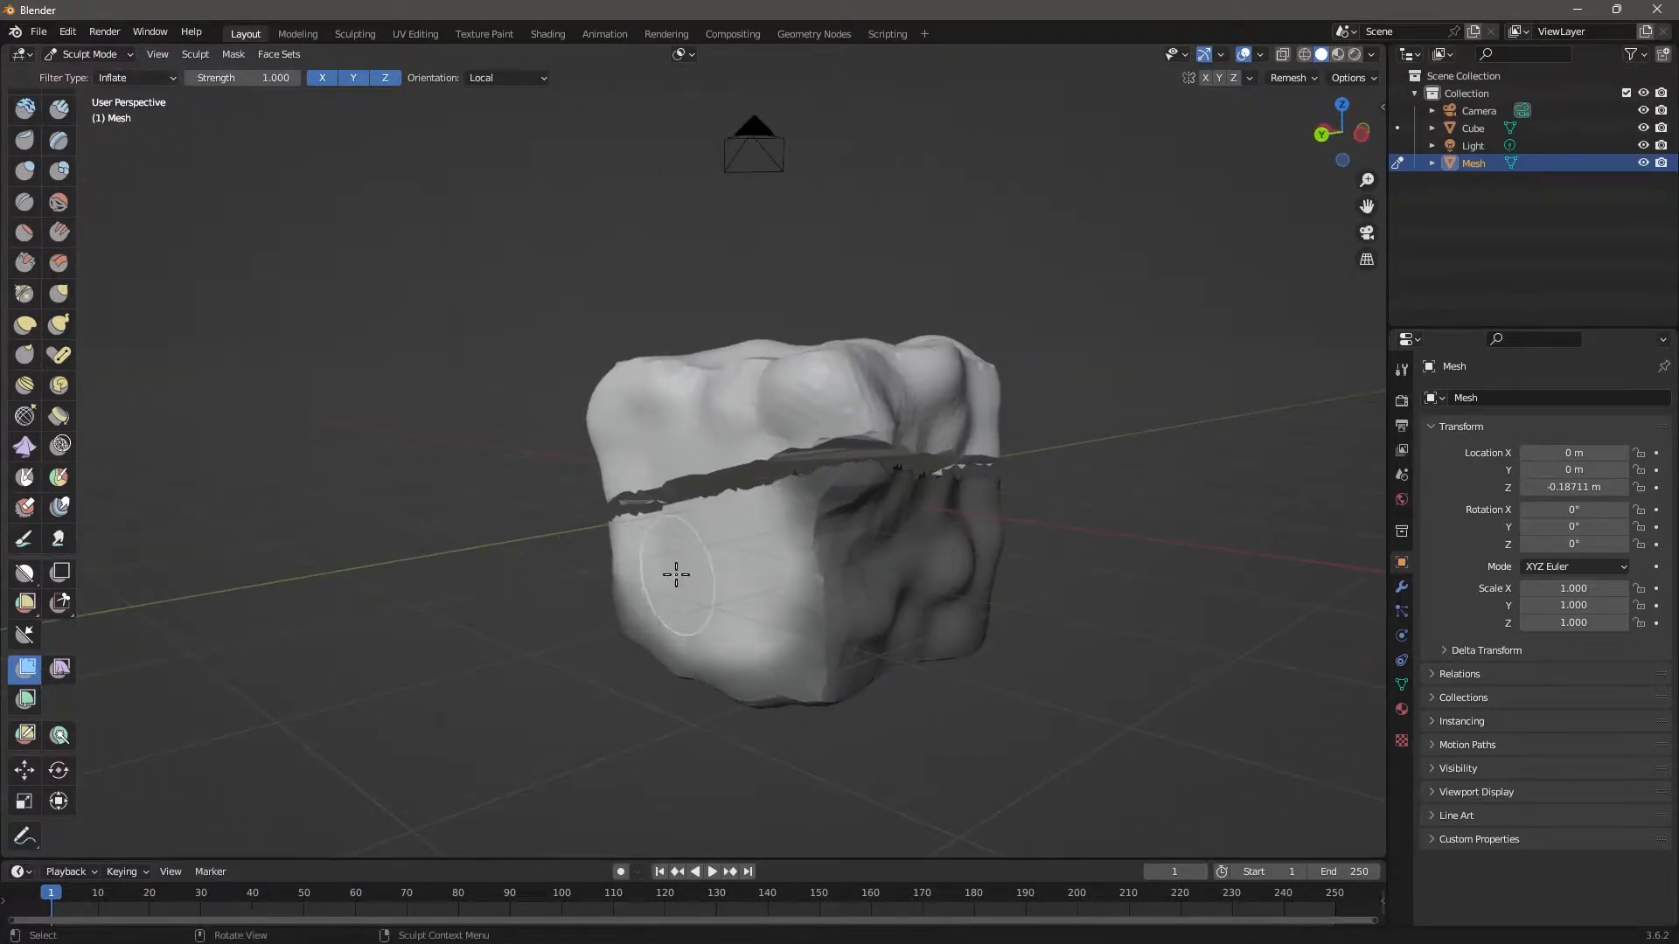
drag(676, 575, 658, 479)
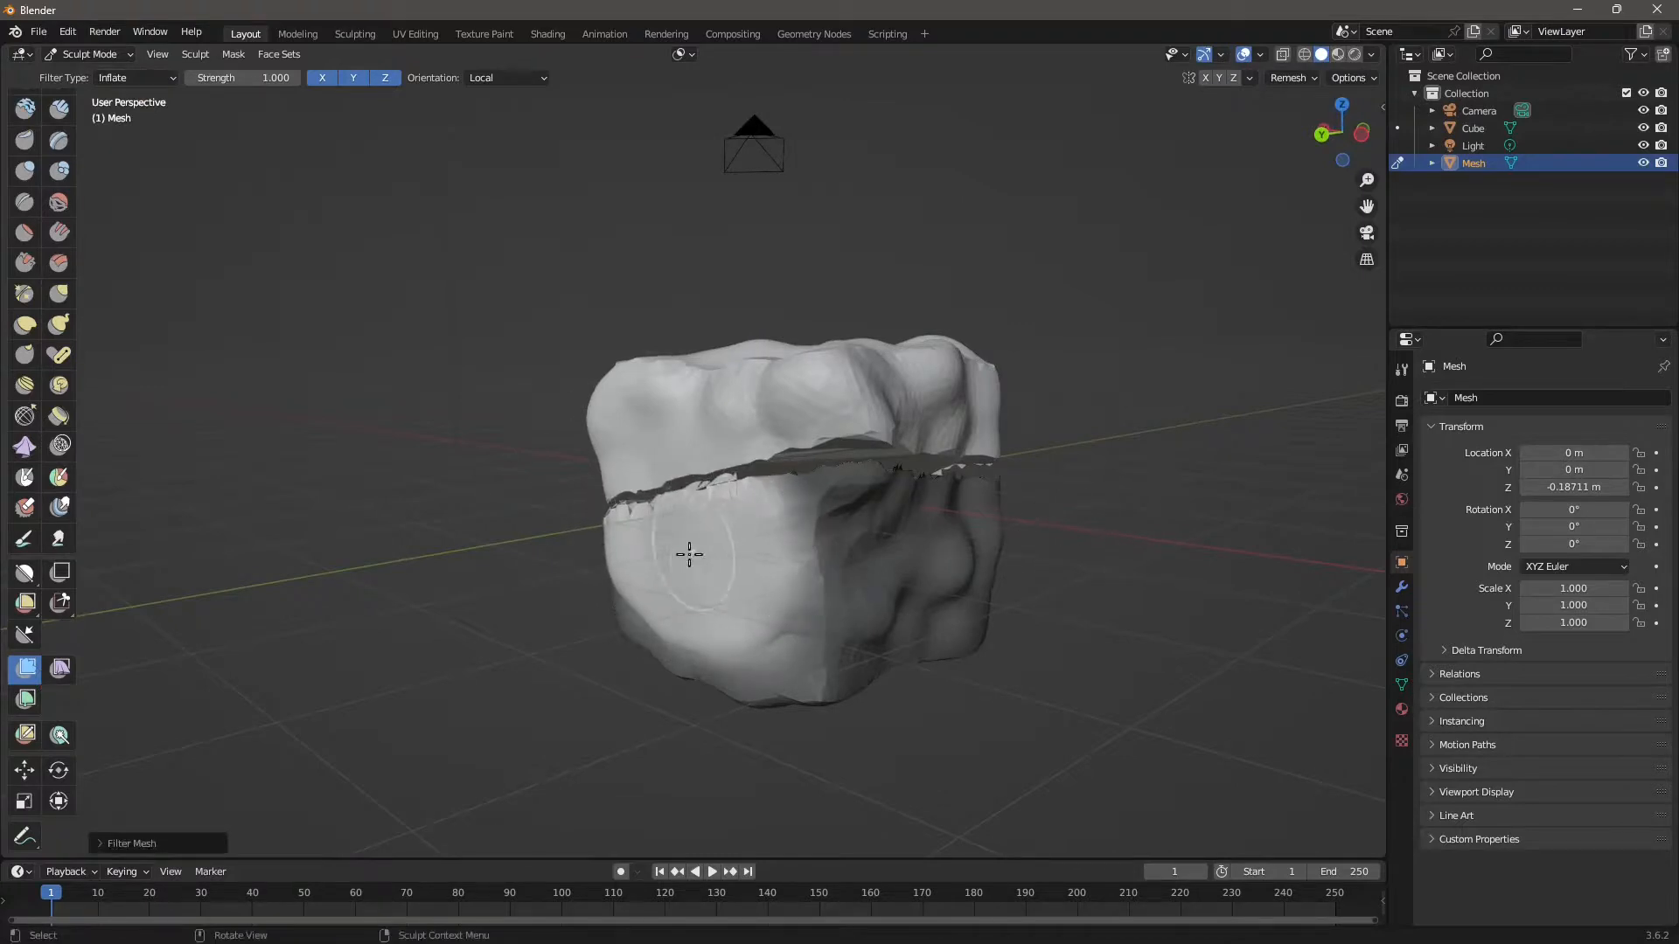
drag(689, 555, 626, 551)
click(134, 81)
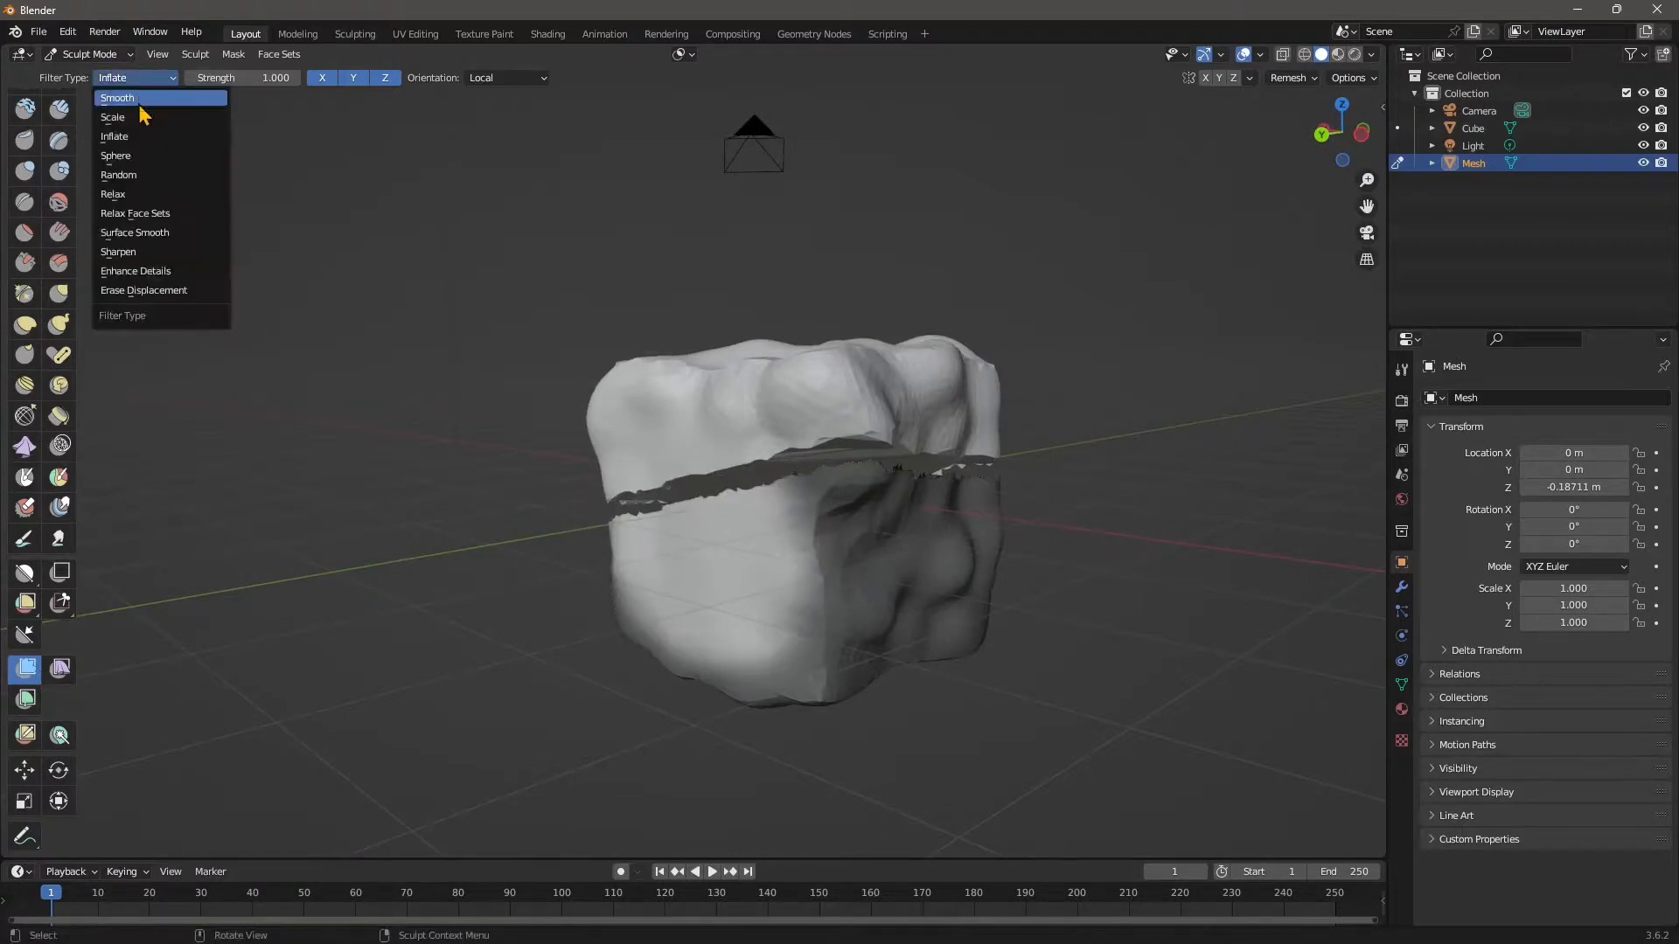
click(138, 123)
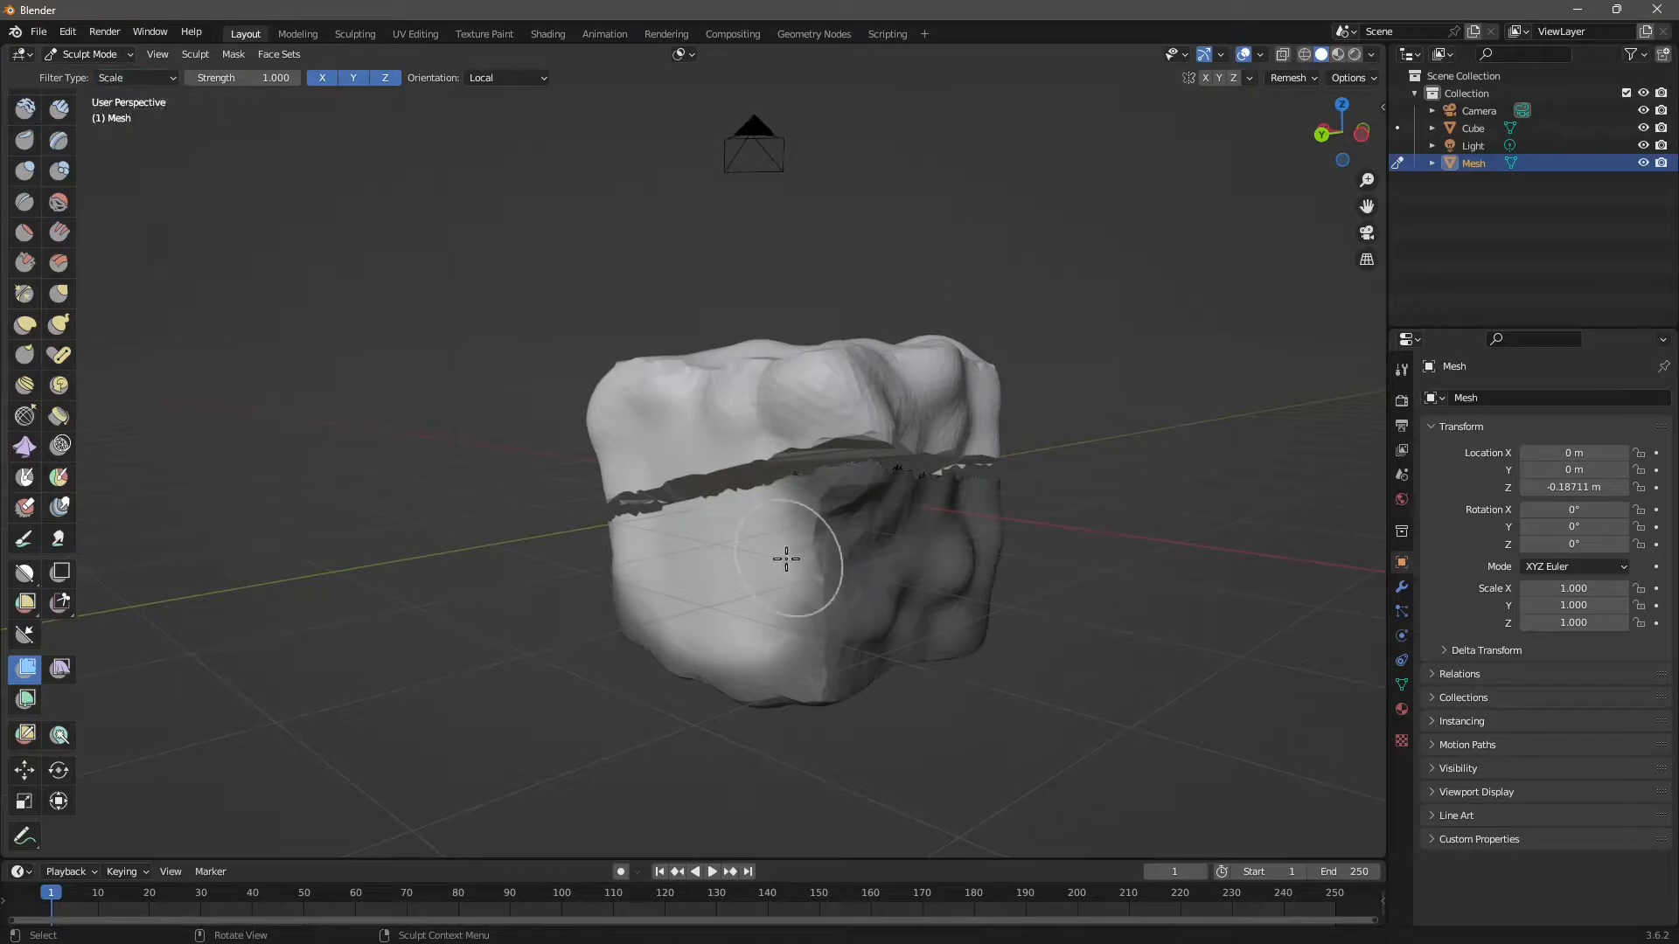
drag(795, 555, 970, 595)
key(ctrl+z)
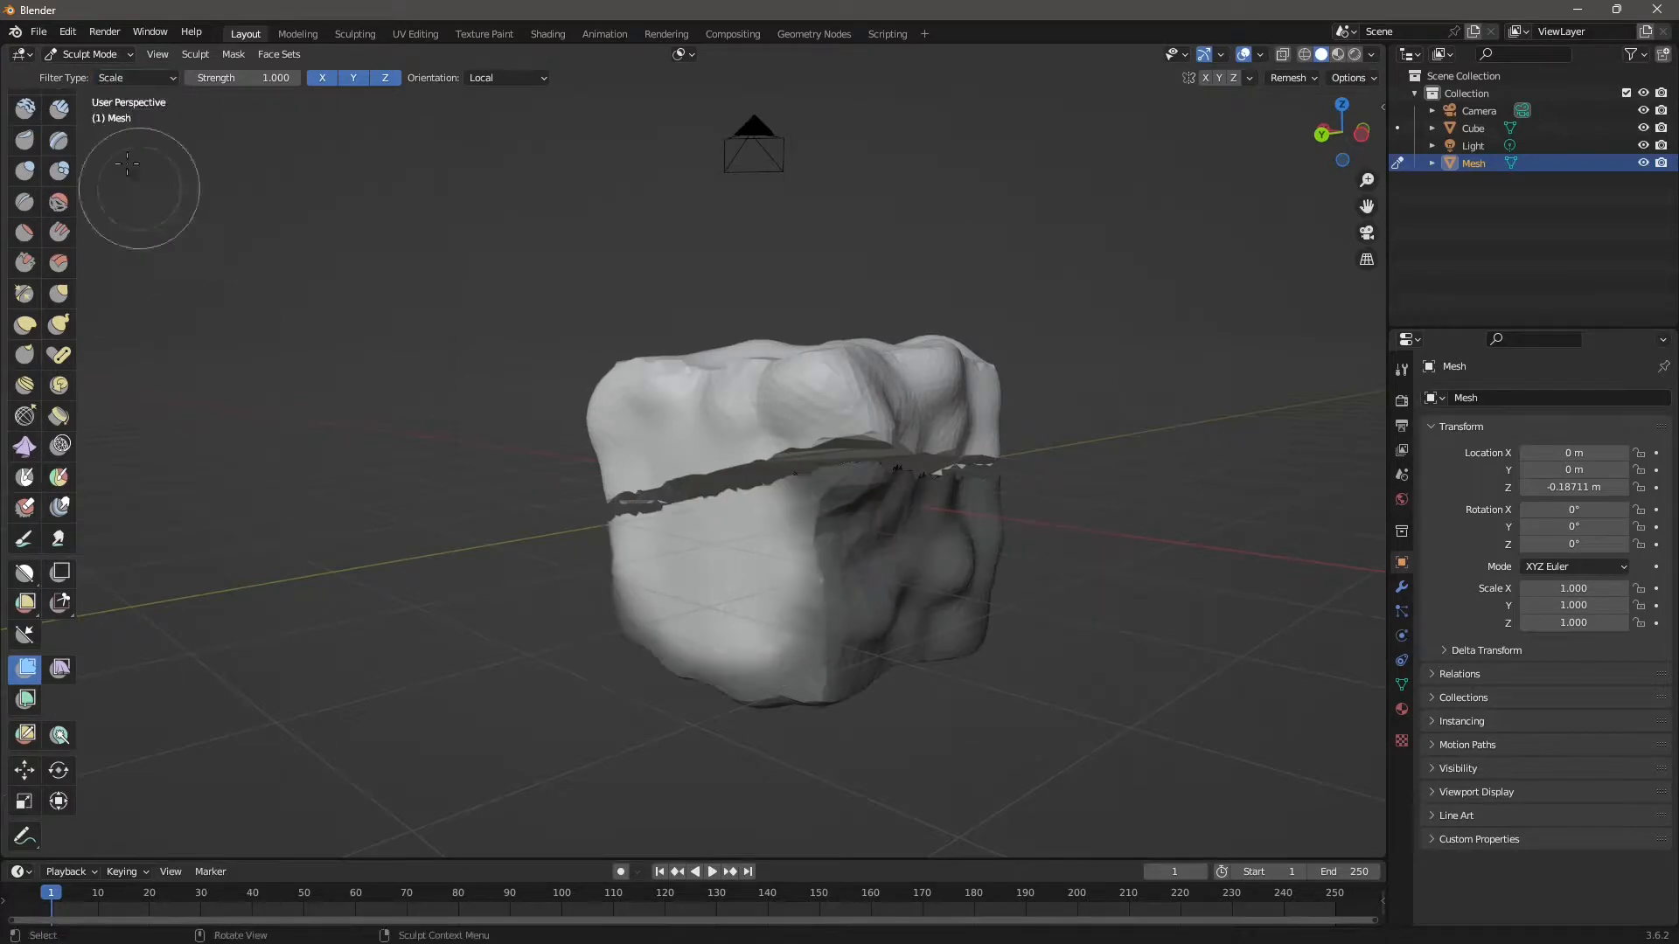
Roughen the unmasked front face using the Random mesh filter type.
click(119, 79)
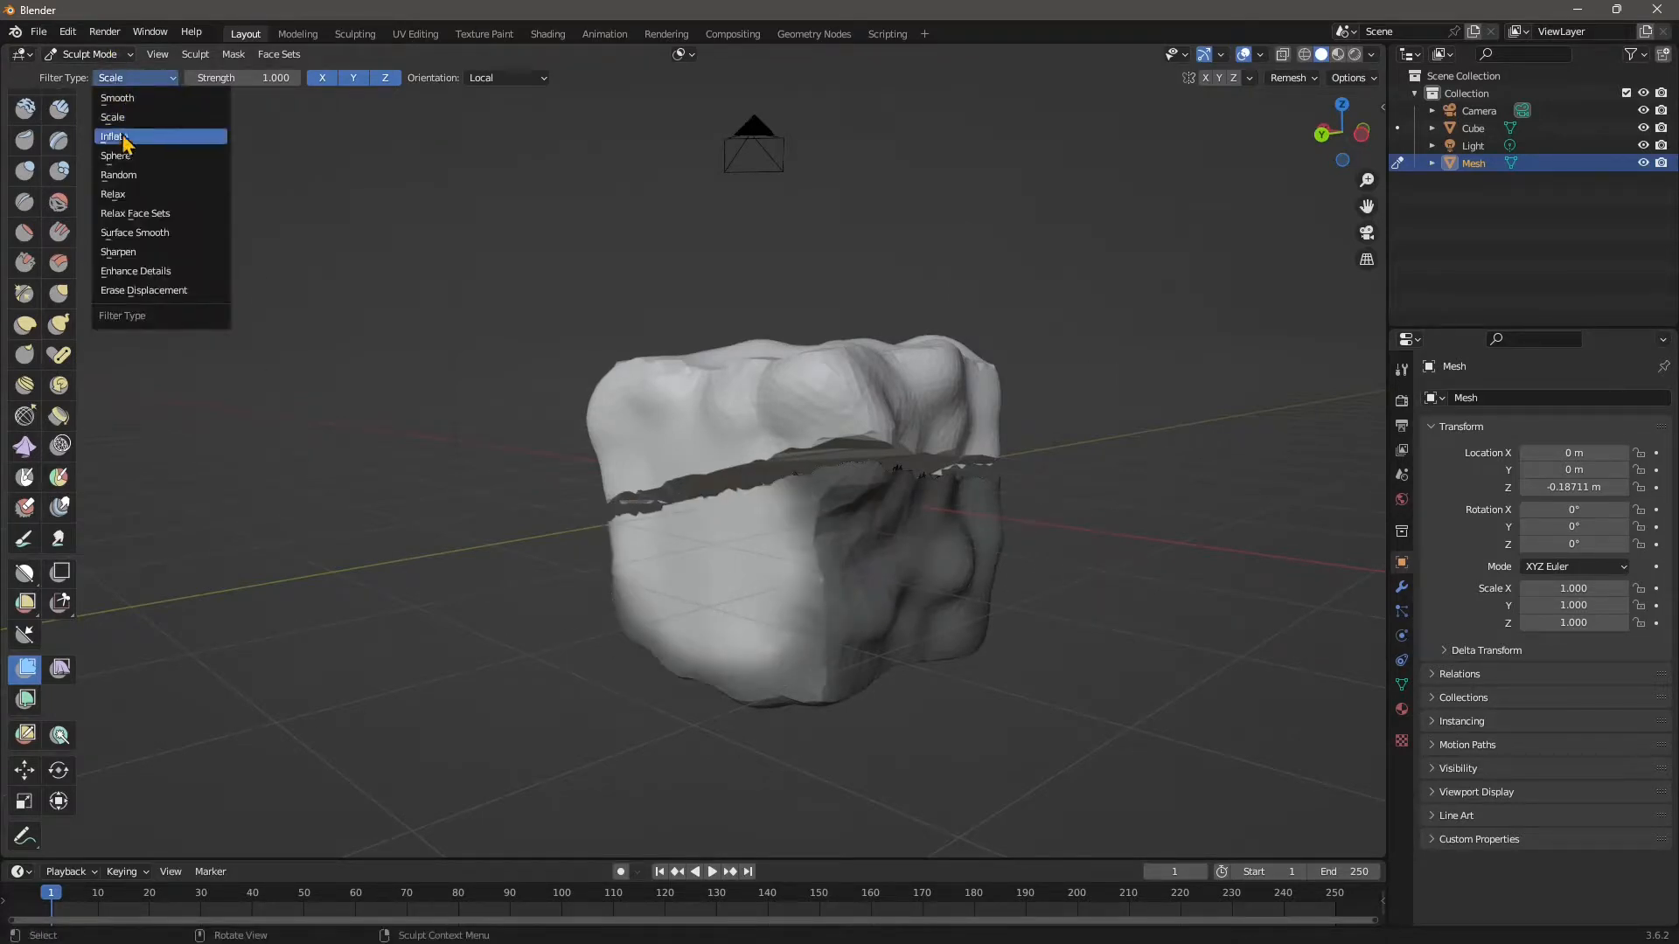
click(116, 174)
mouse_move(719, 589)
mouse_down()
mouse_move(738, 588)
mouse_move(705, 589)
mouse_move(739, 600)
mouse_up()
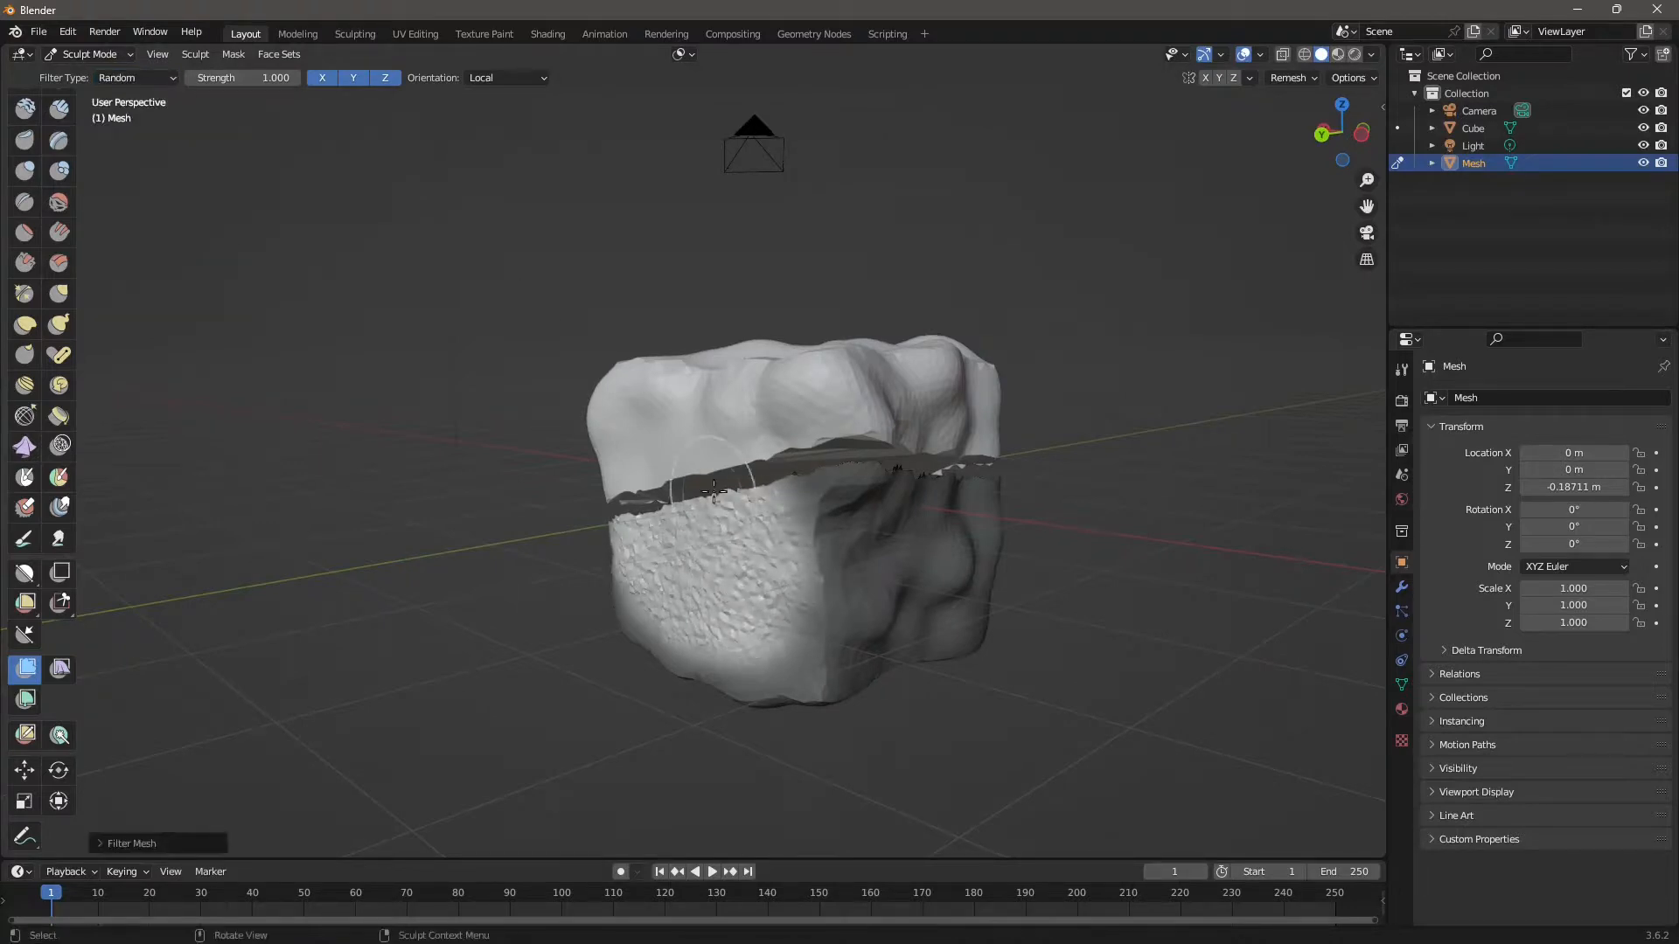
middle_drag(741, 593, 761, 622)
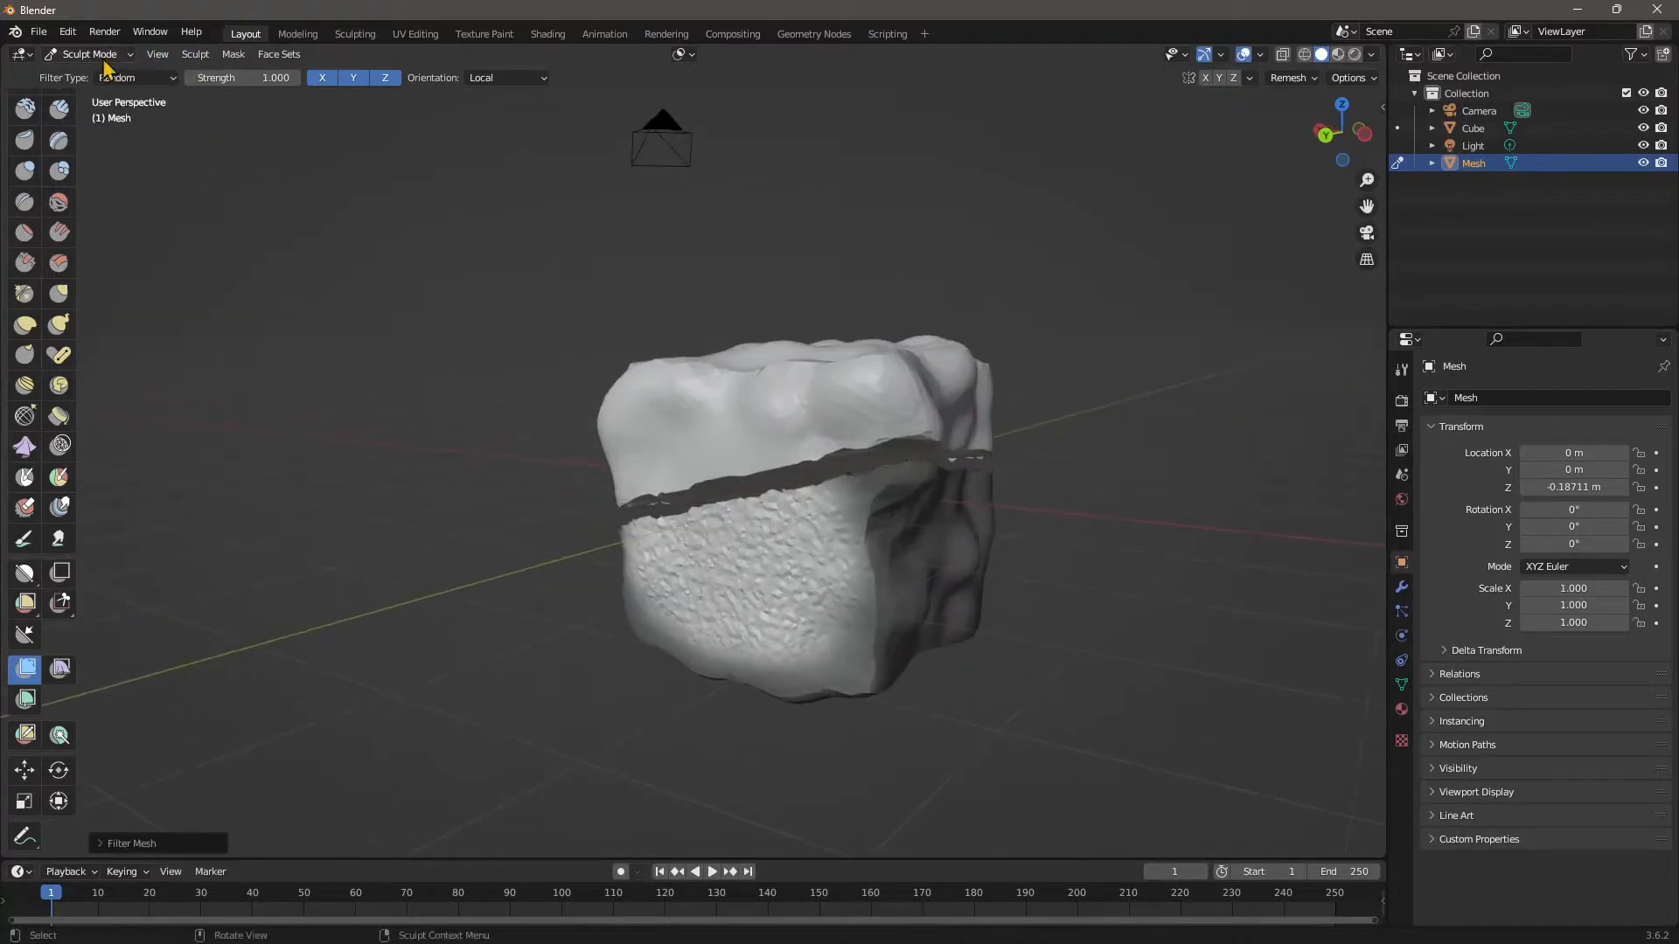
Switch from Sculpt Mode to Object Mode and deselect the mesh.
click(103, 59)
click(107, 76)
click(191, 241)
scroll(684, 628, down, 1)
Select and deselect the lower rock piece, orbiting to review the finished rock.
middle_drag(627, 558, 555, 587)
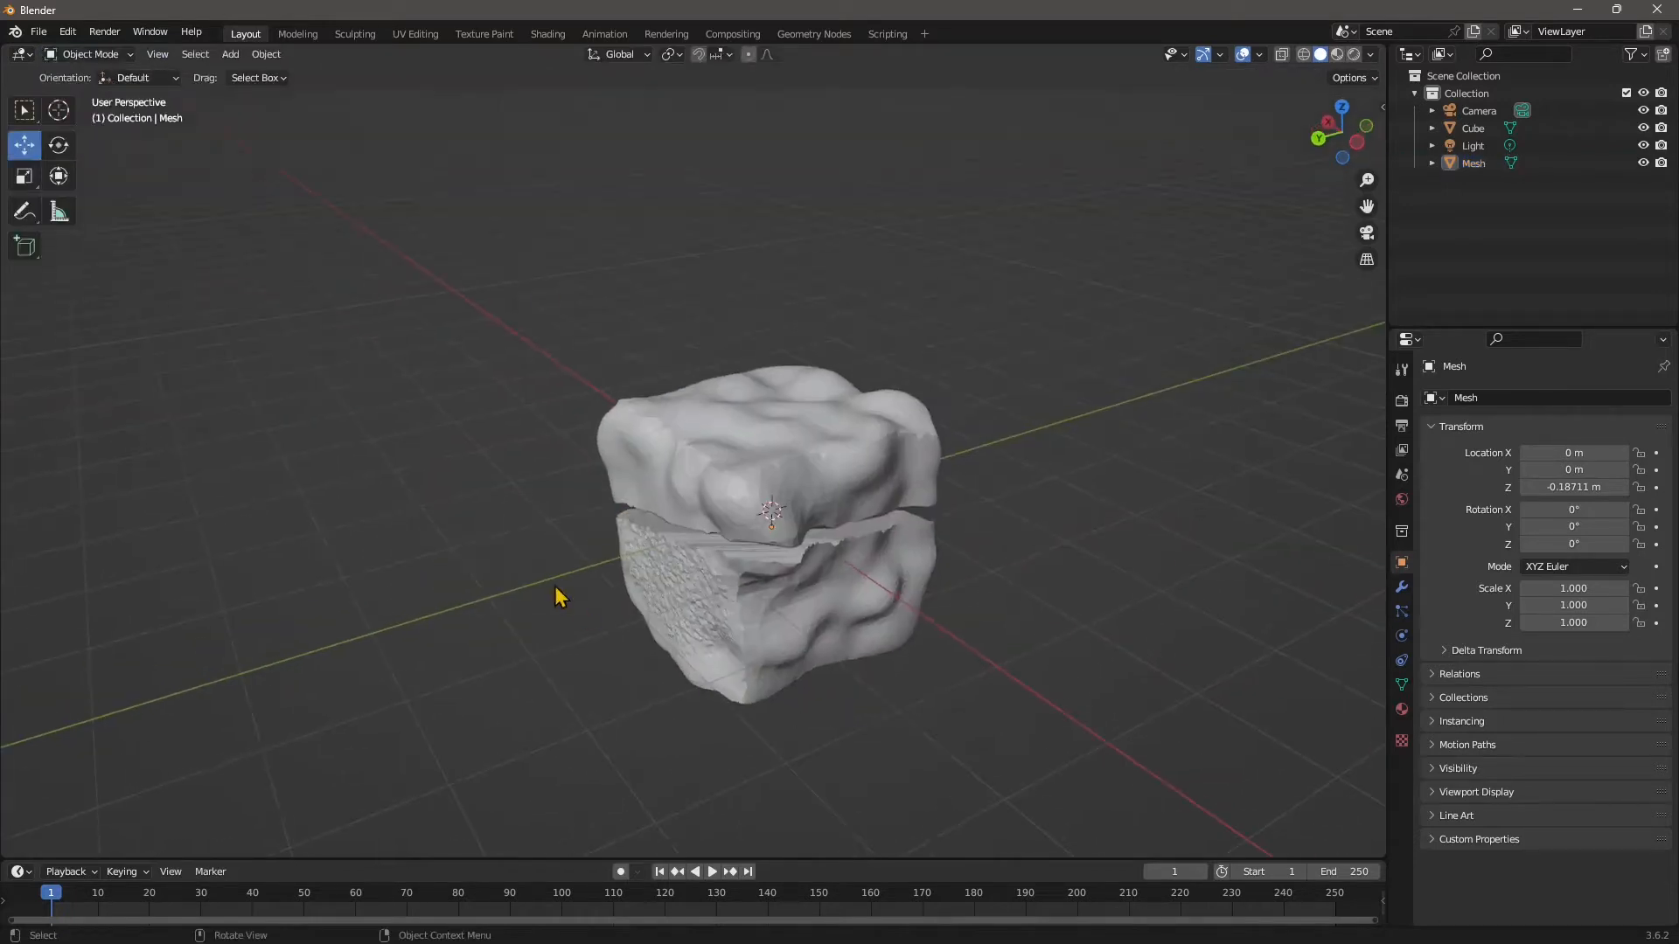
middle_drag(765, 673, 798, 611)
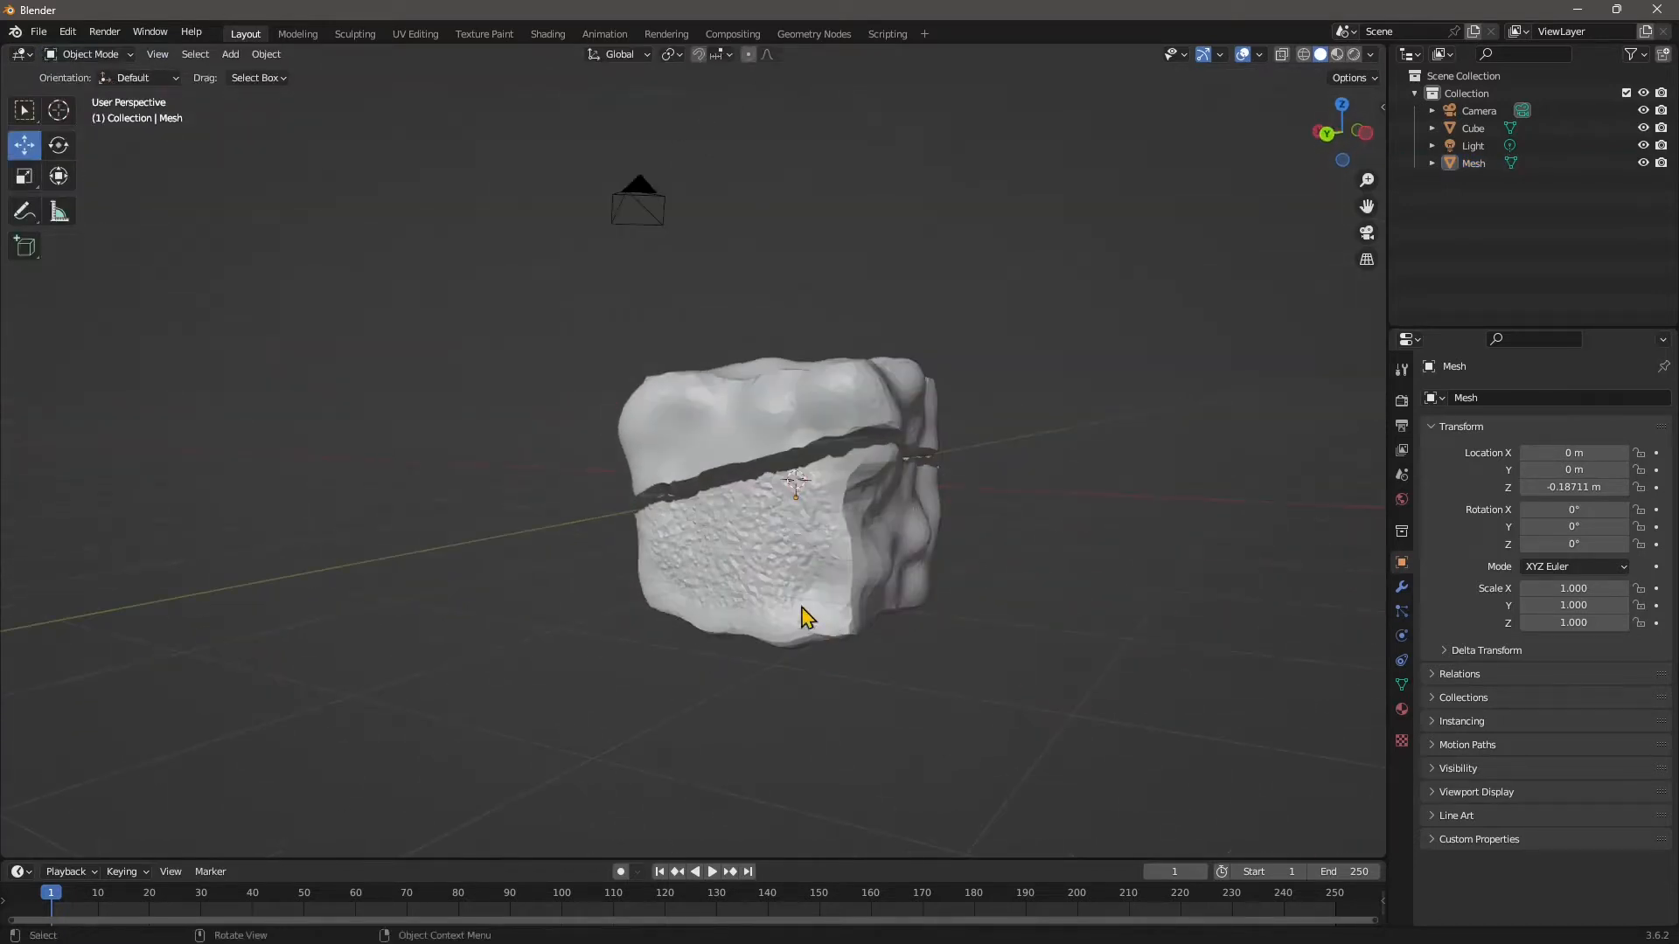
click(787, 584)
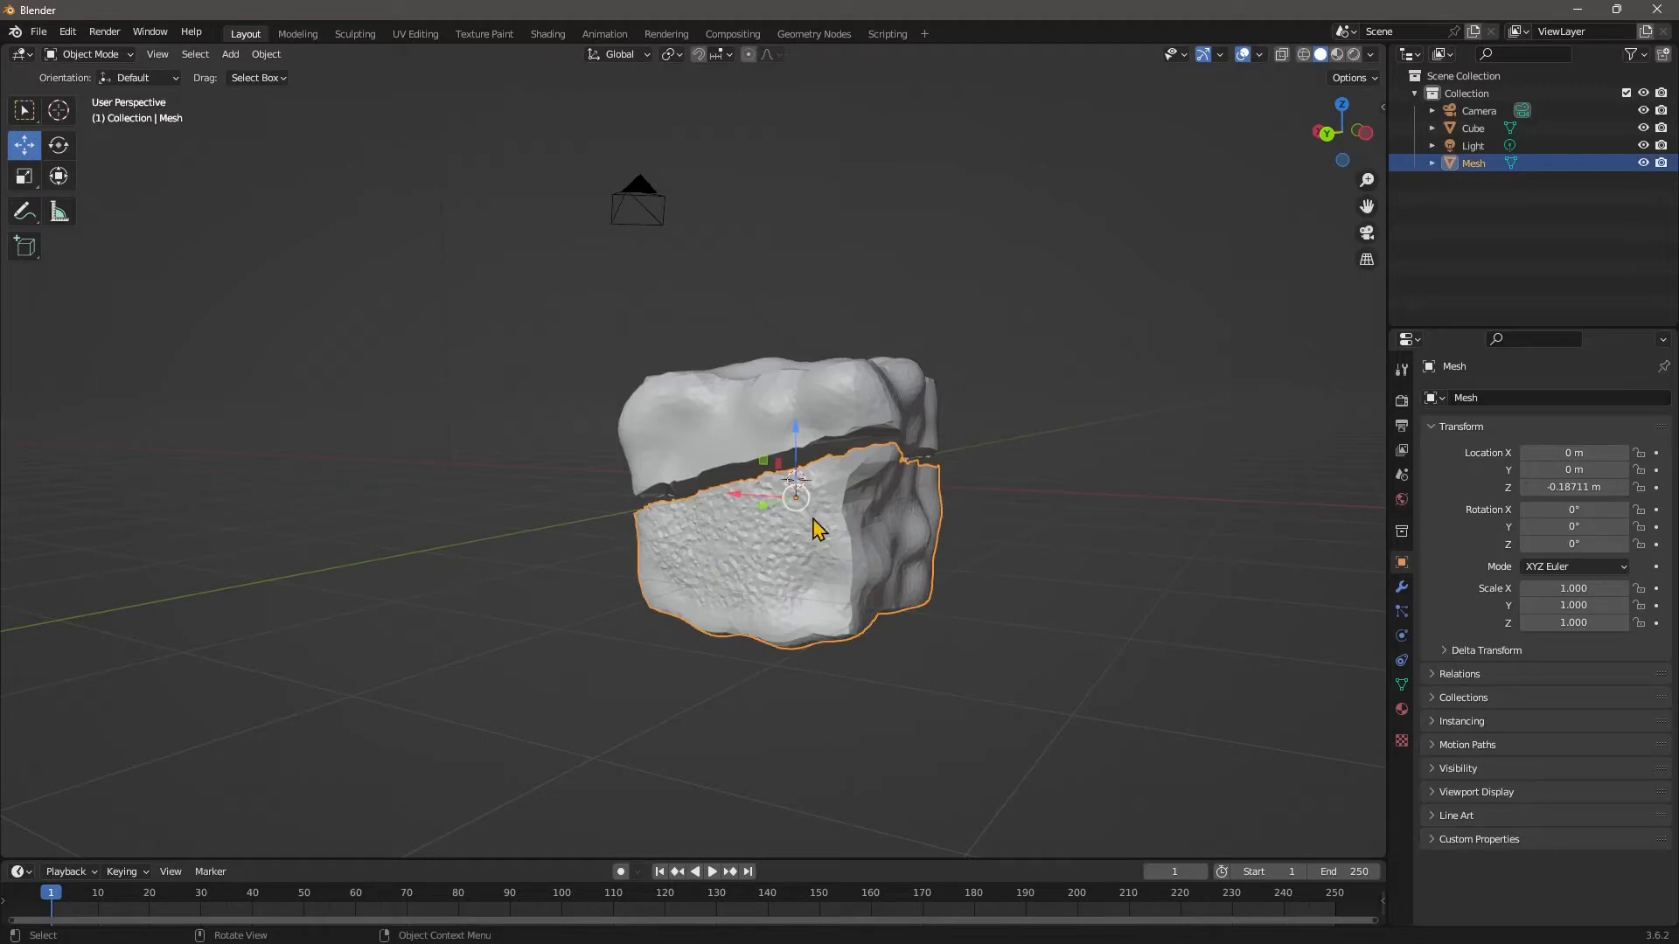
scroll(516, 504, down, 1)
scroll(835, 538, up, 2)
key(alt+a)
middle_drag(1019, 596, 957, 579)
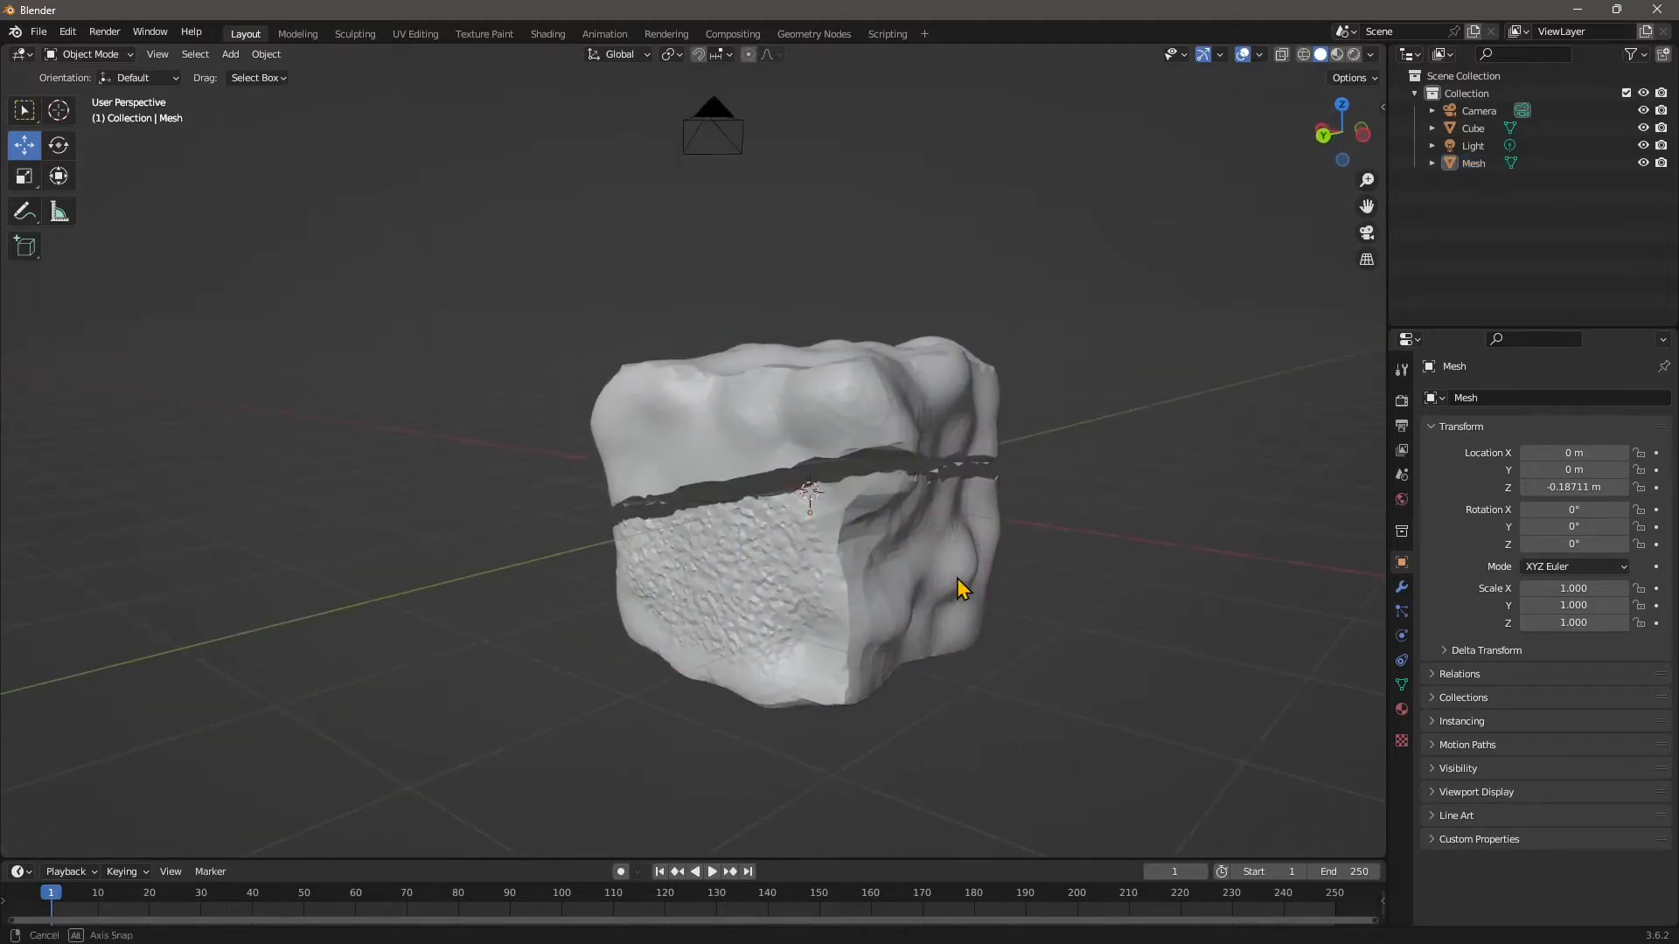
middle_drag(833, 602, 909, 606)
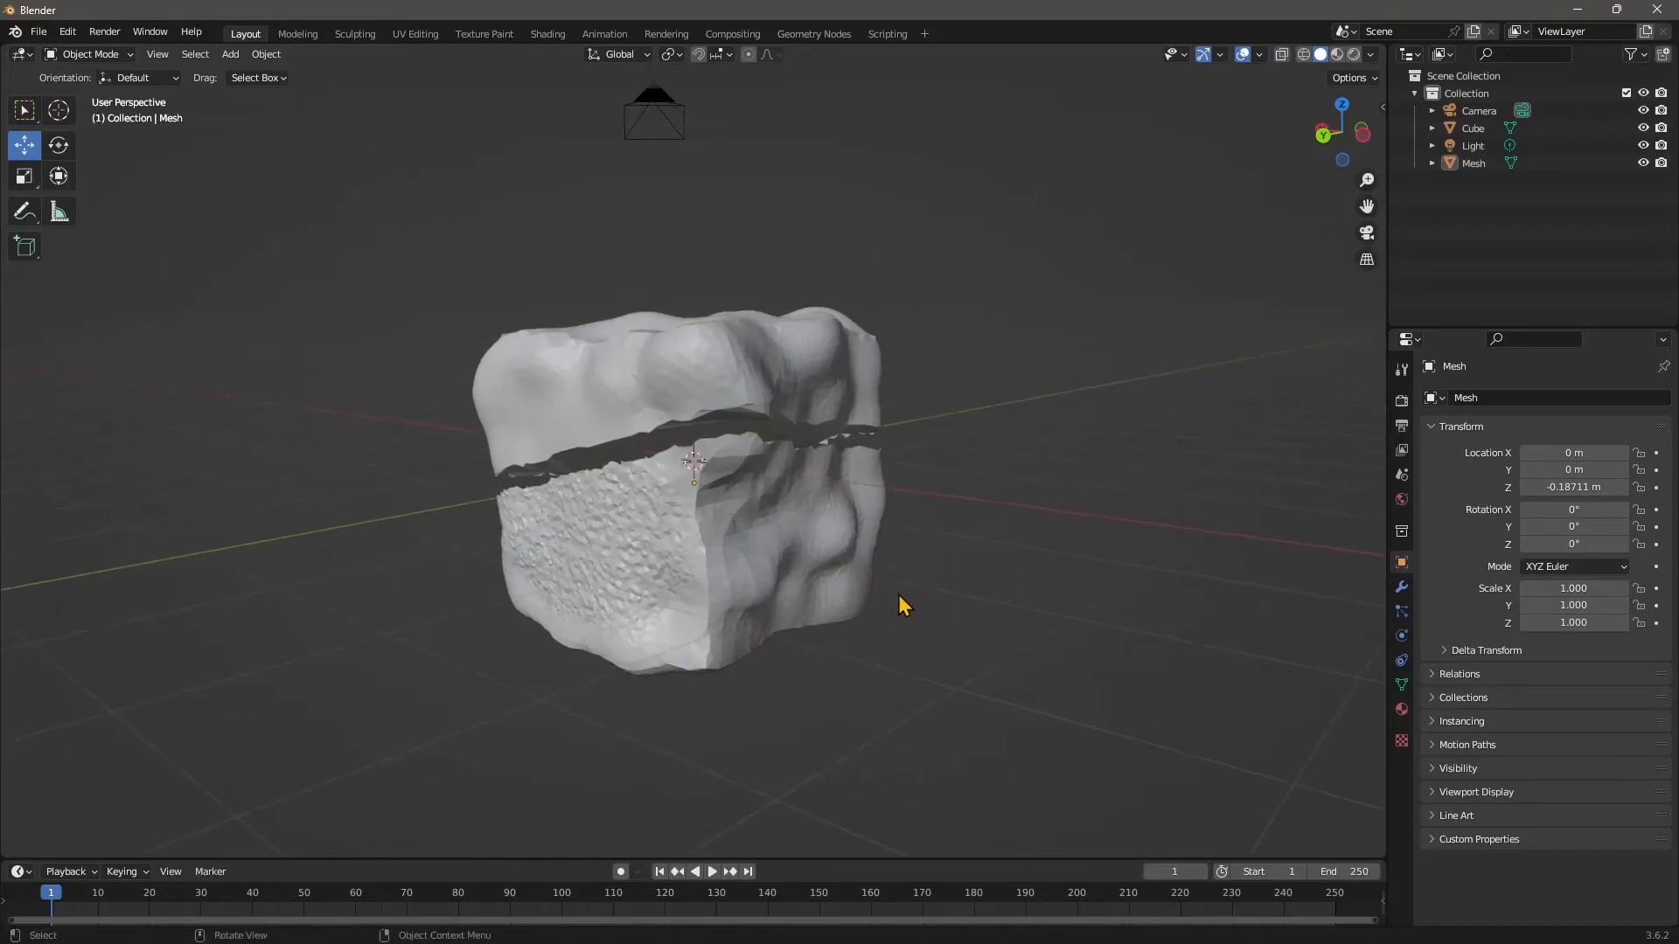